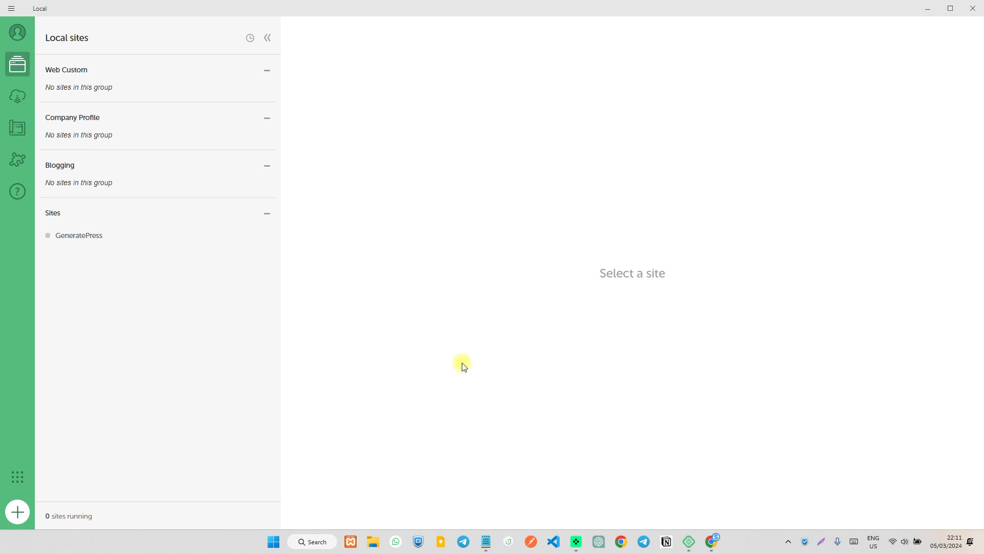
# Start creating a new site named Digital Agency and accept the Preferred environment.
pyautogui.click(469, 307)
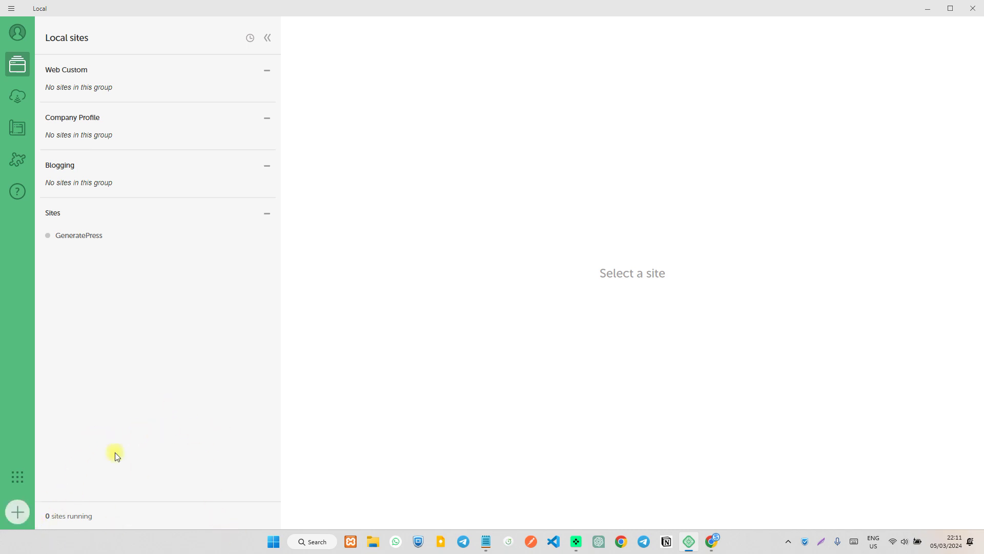
pyautogui.click(17, 511)
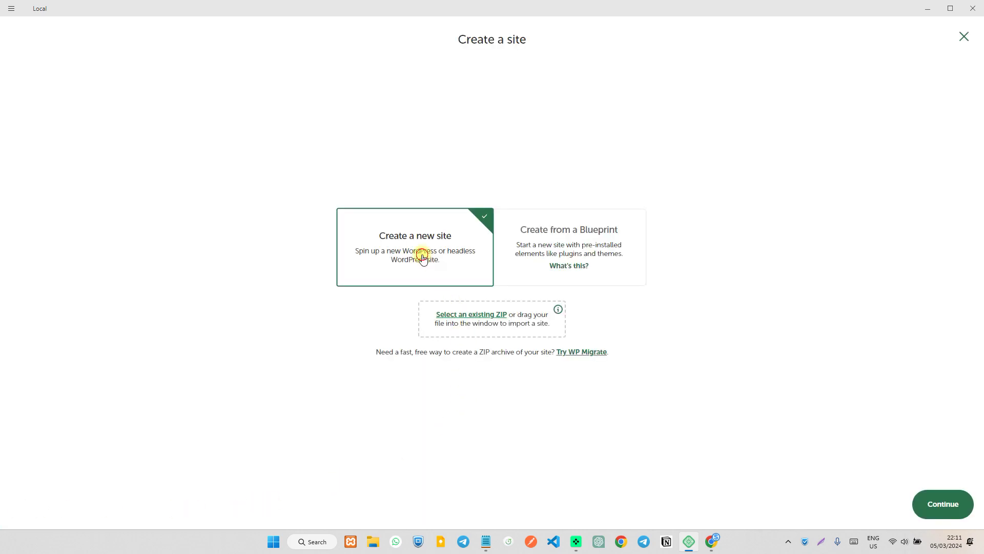
pyautogui.click(943, 495)
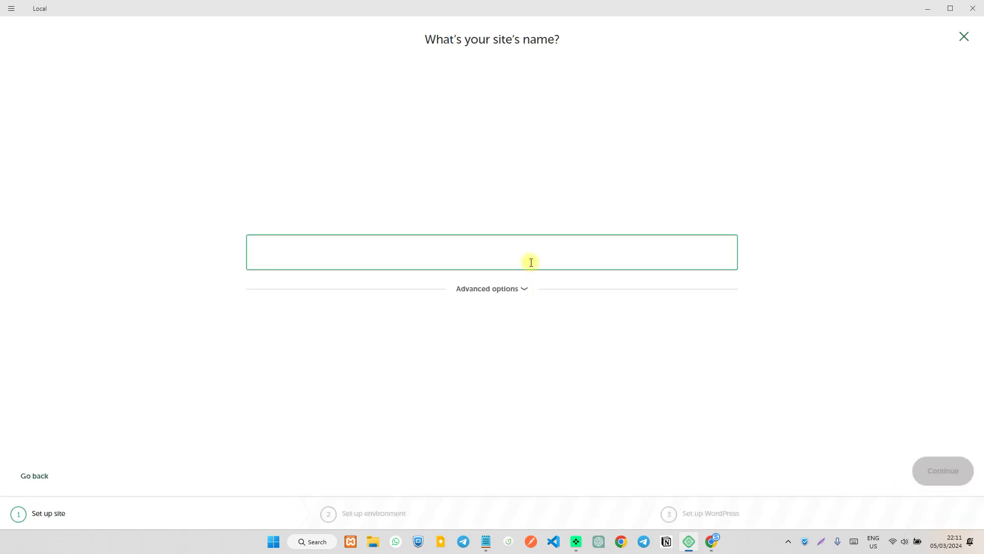
pyautogui.write('D')
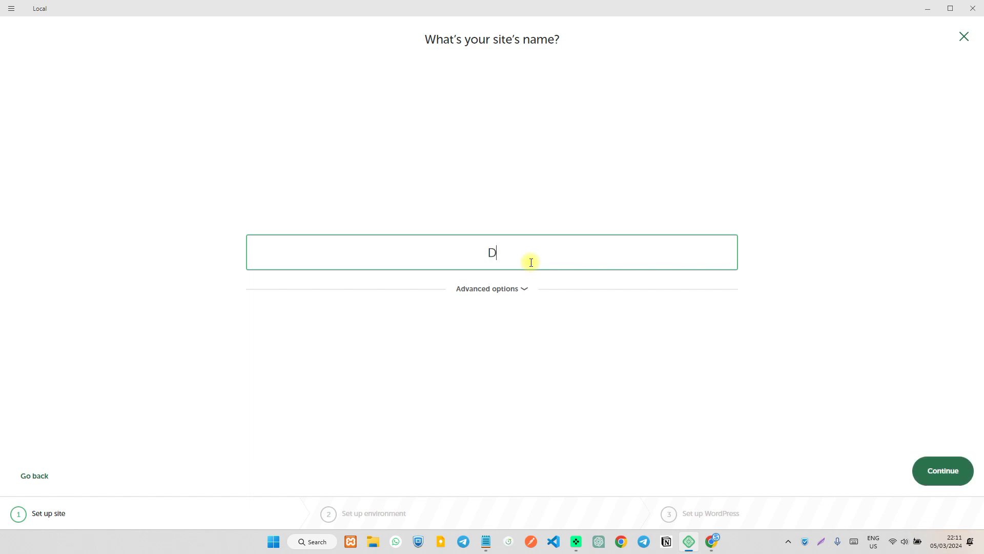
pyautogui.write('igital Agency')
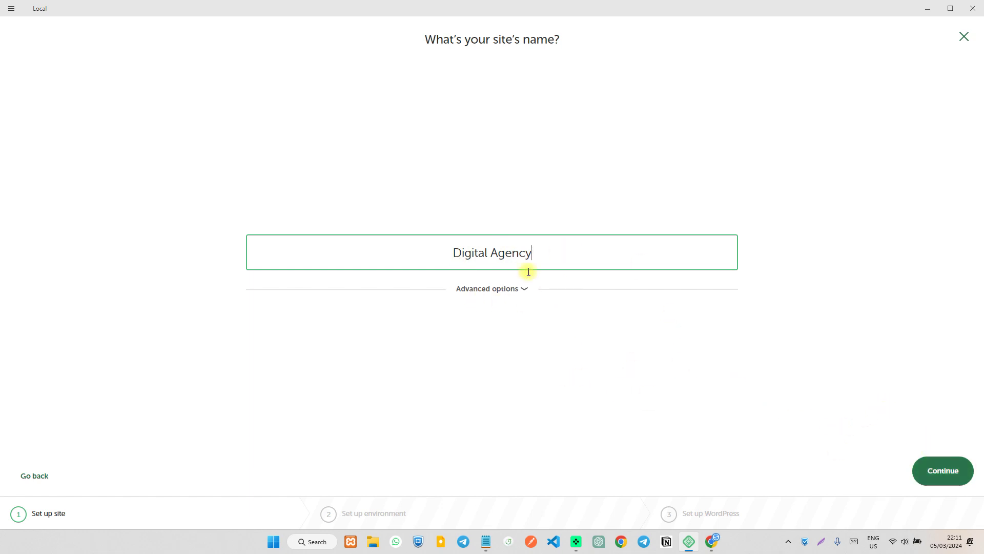
pyautogui.click(947, 471)
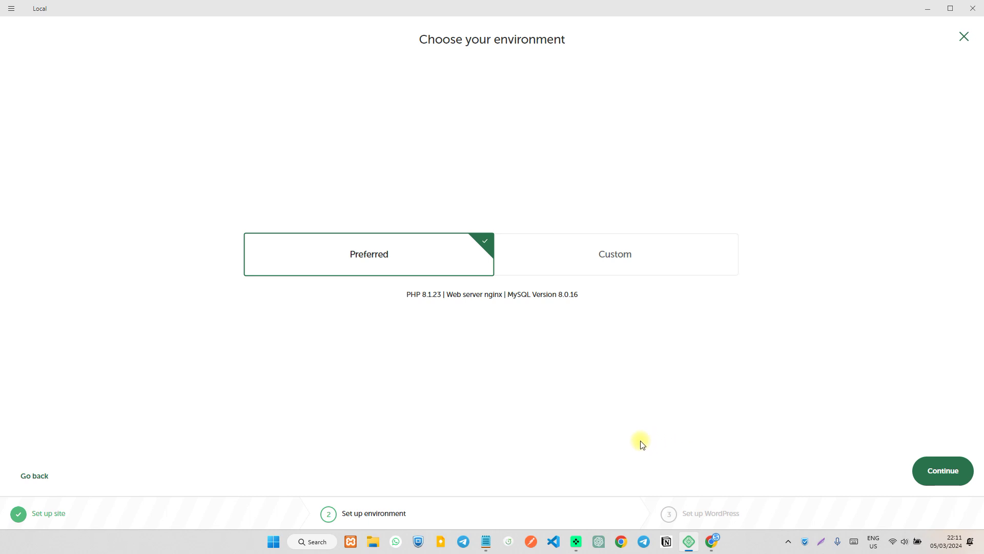
pyautogui.click(940, 470)
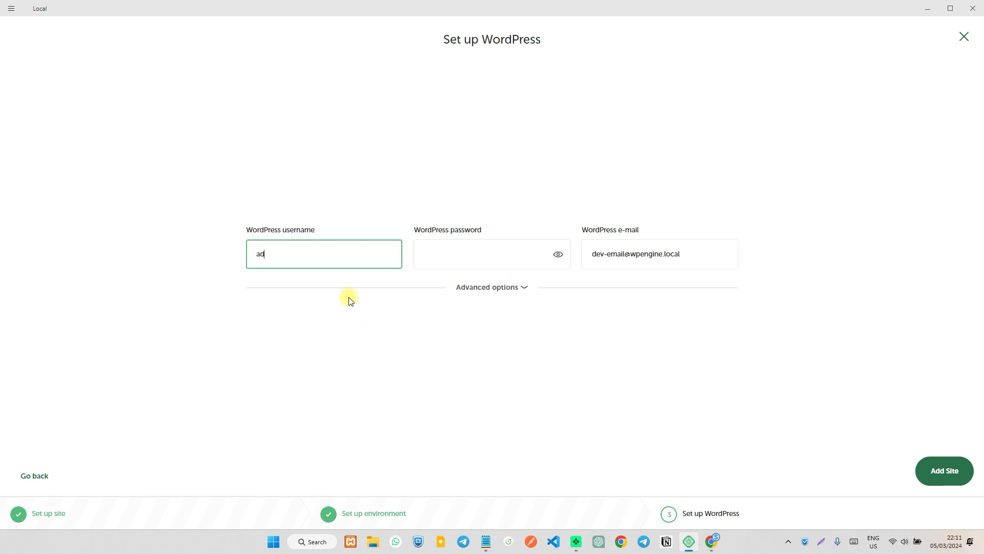
# Set the WordPress username to admin, enter and reveal the WordPress password, and add the site.
pyautogui.press('Tab')
pyautogui.write('ad')
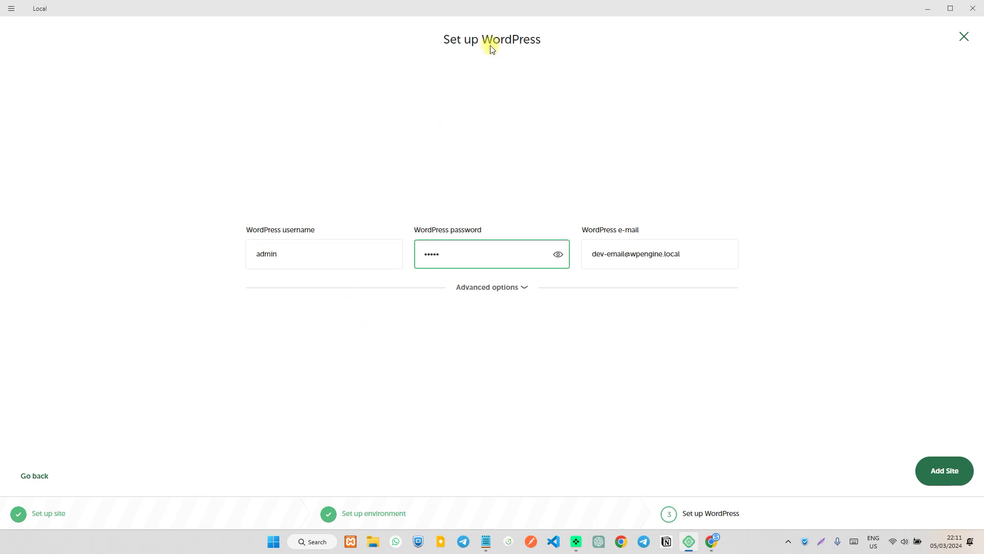
pyautogui.click(558, 254)
pyautogui.click(469, 260)
pyautogui.click(564, 366)
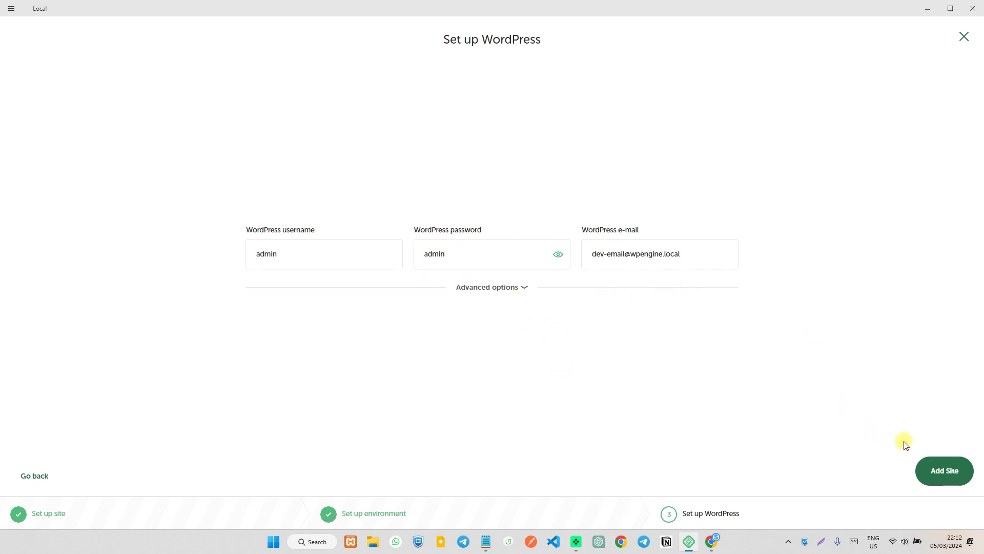
pyautogui.click(951, 474)
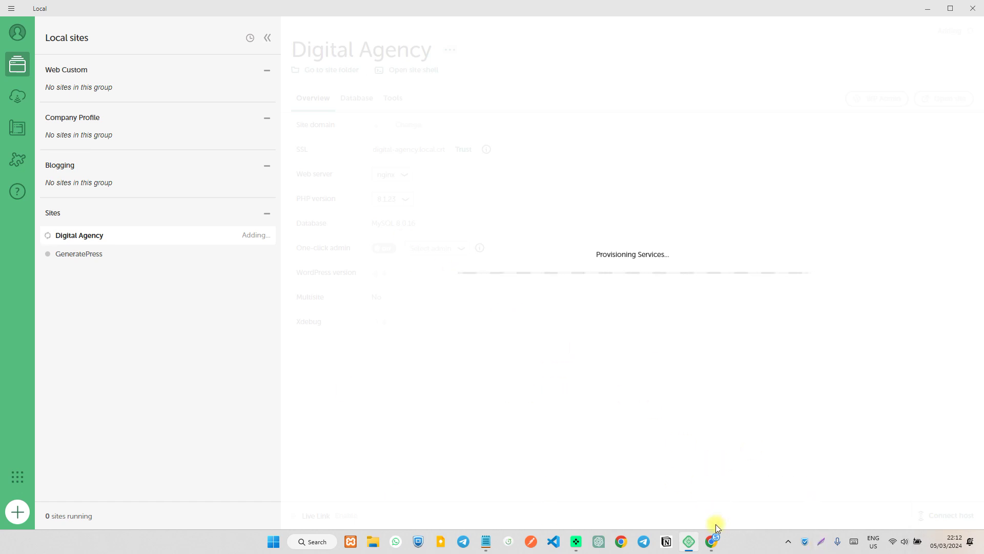
# Switch to Chrome and look through the Business & Services categories and Digital Agency templates on the Astra site.
pyautogui.click(712, 541)
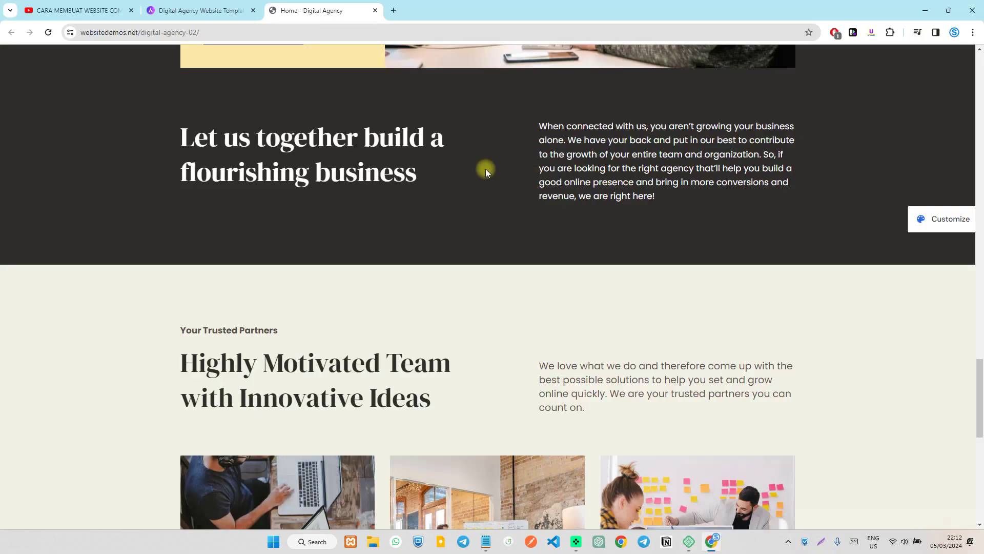
pyautogui.hotkey('ctrl', 'shift', 'Tab')
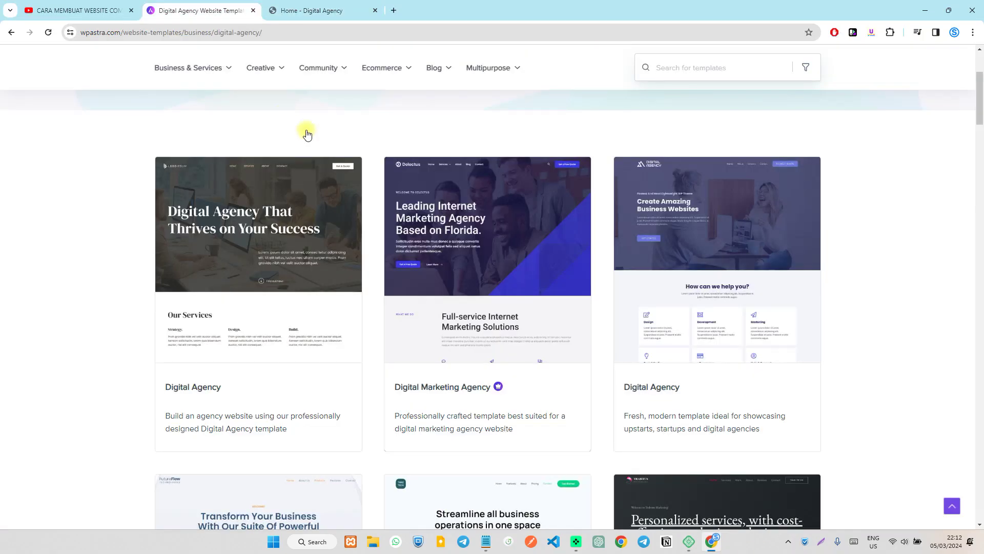
pyautogui.scroll(3, 237, 119)
pyautogui.moveTo(332, 134)
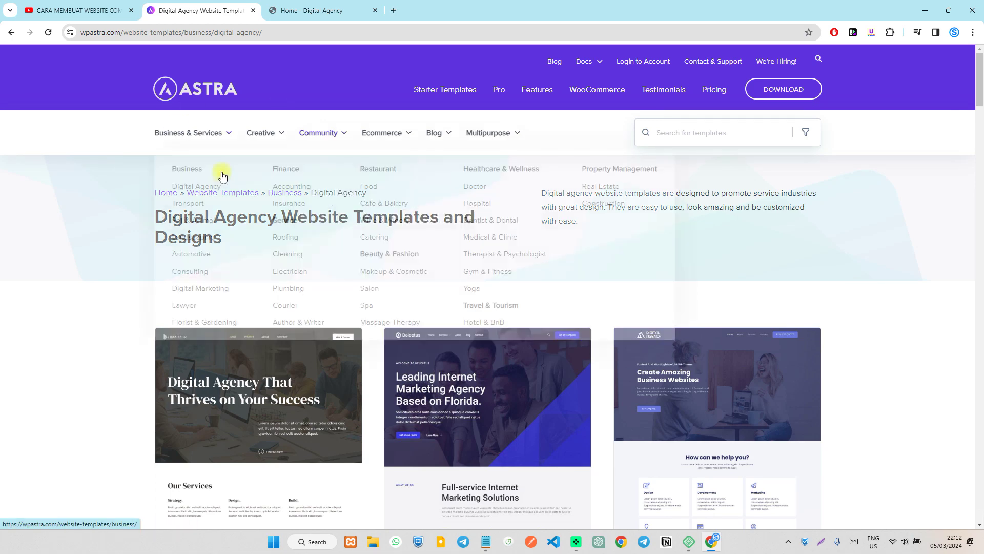
pyautogui.moveTo(212, 141)
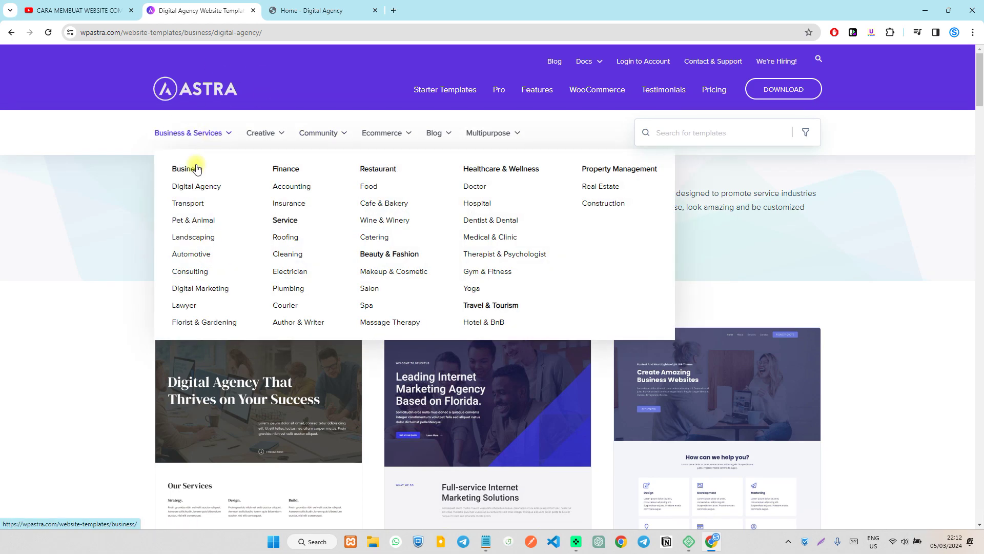
pyautogui.scroll(-5, 257, 257)
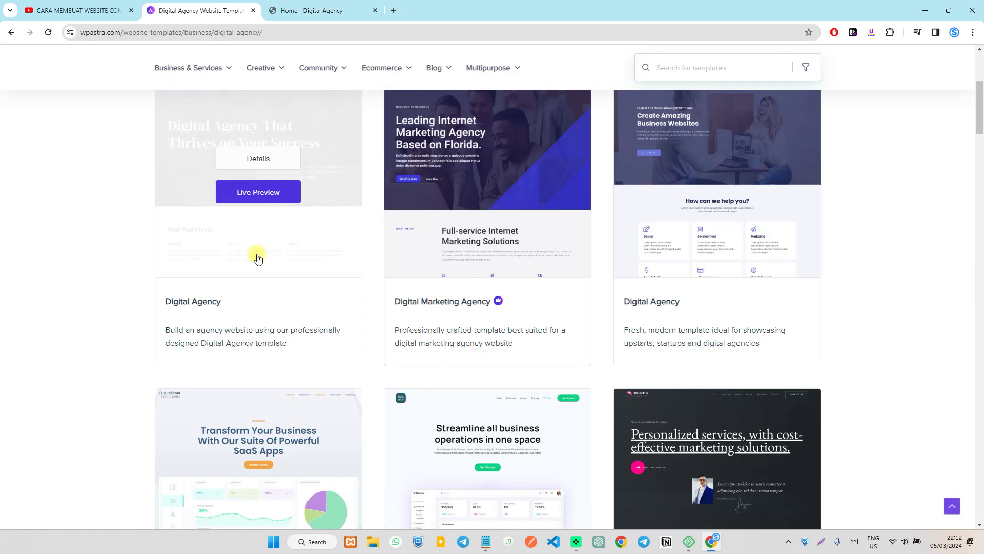
pyautogui.scroll(2, 306, 237)
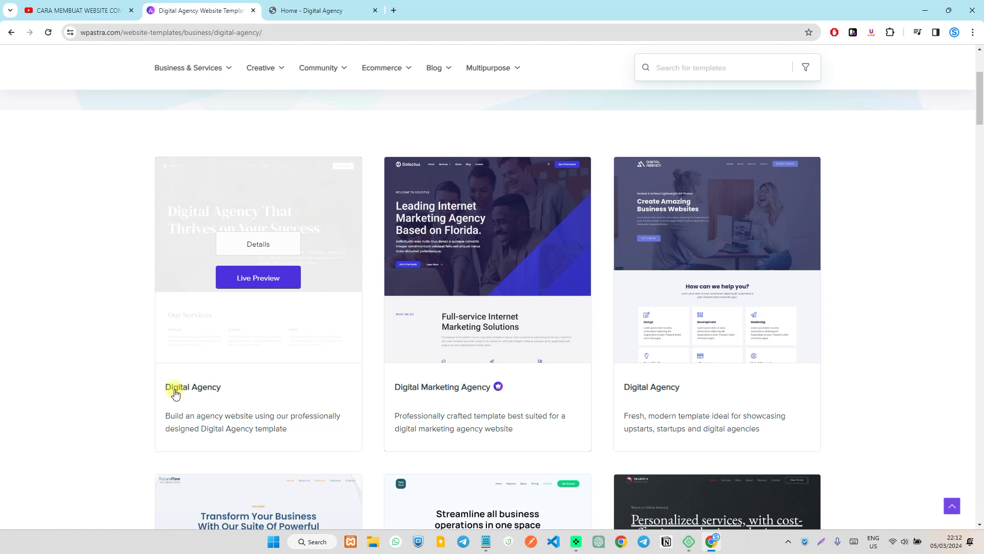
# Look through the Digital Agency demo home page from its hero section to the About Us and clients sections.
pyautogui.click(285, 10)
pyautogui.scroll(20, 492, 222)
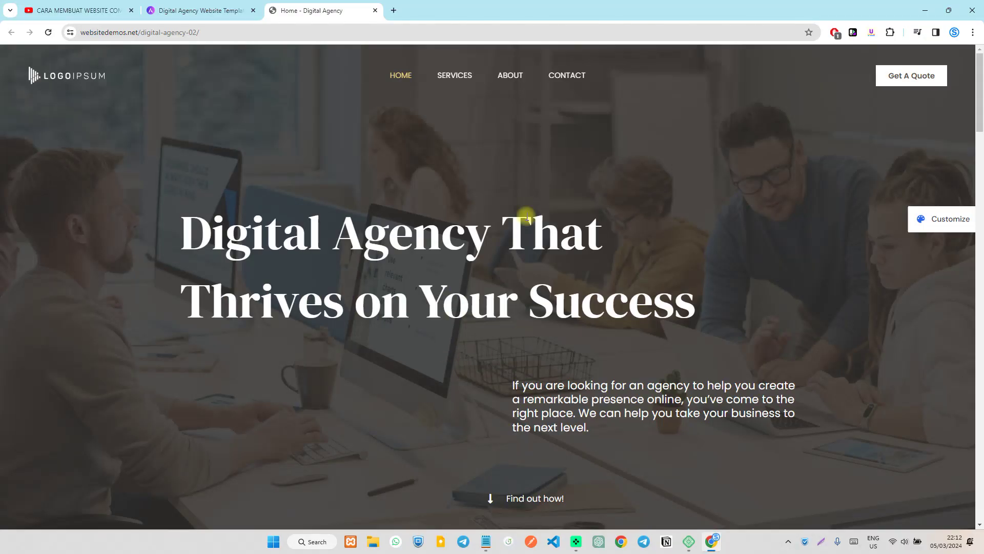
pyautogui.scroll(-20, 463, 158)
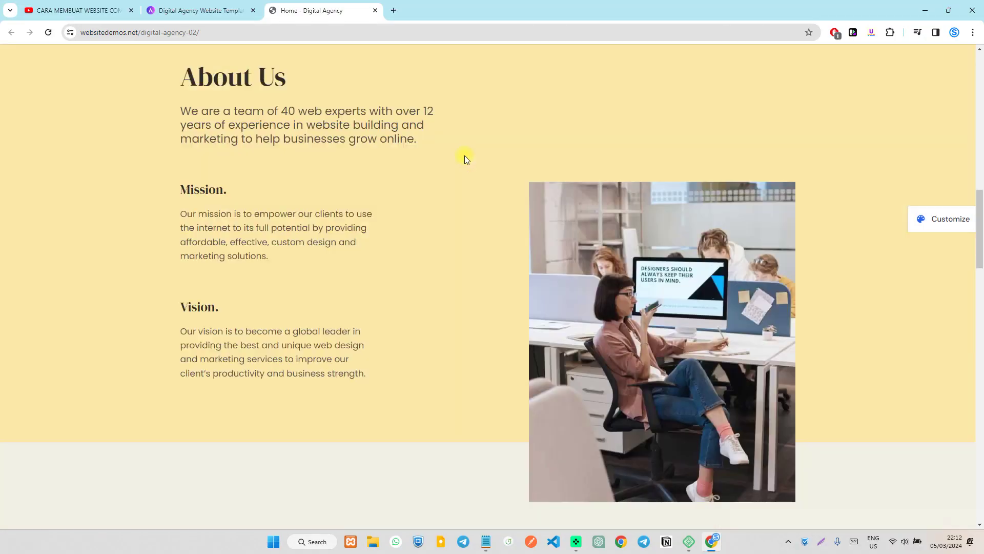
pyautogui.scroll(-5, 463, 163)
pyautogui.scroll(15, 408, 172)
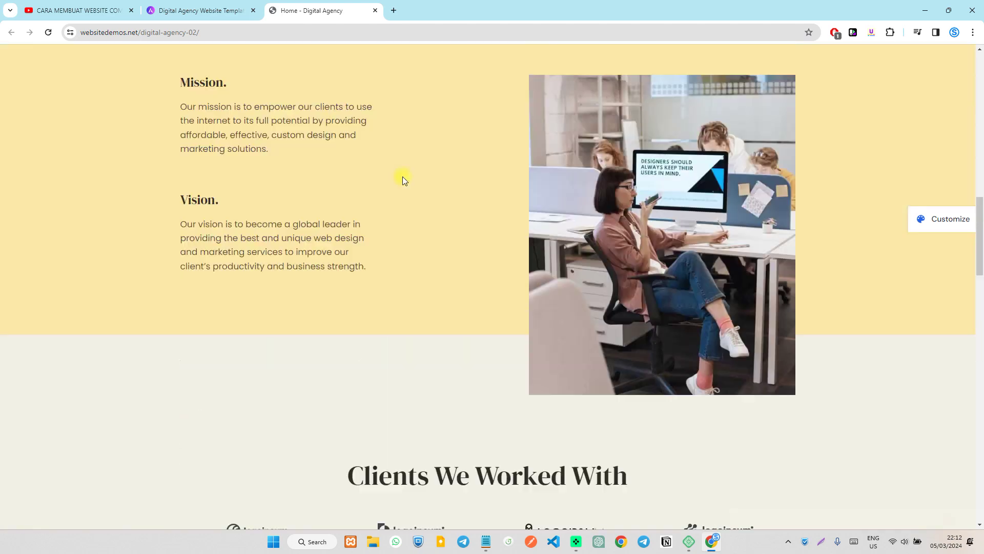
pyautogui.scroll(5, 404, 187)
# Find the tutorial creator's YouTube channel through the existing search and view its playlists.
pyautogui.click(99, 5)
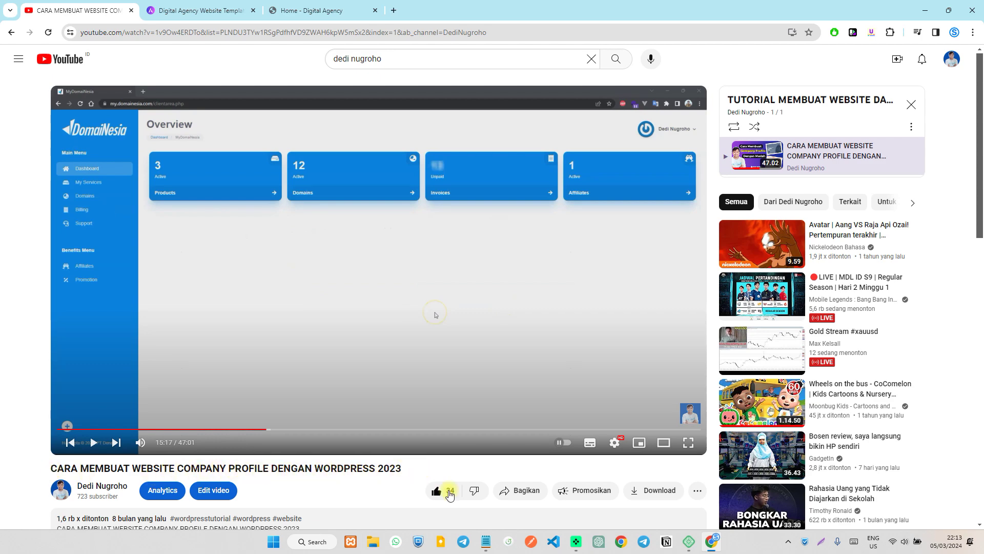
pyautogui.scroll(-3, 450, 495)
pyautogui.scroll(3, 400, 497)
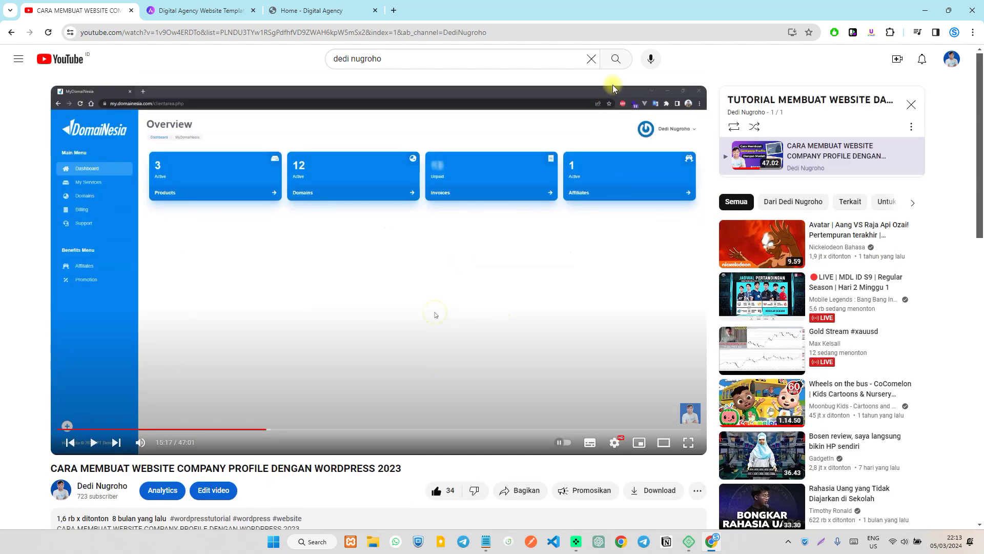
pyautogui.click(613, 60)
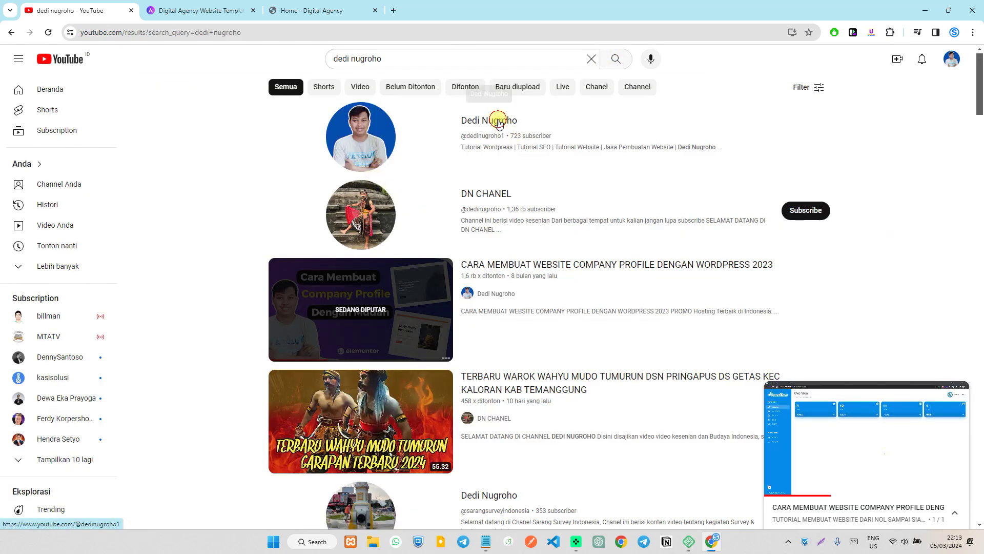
pyautogui.click(498, 121)
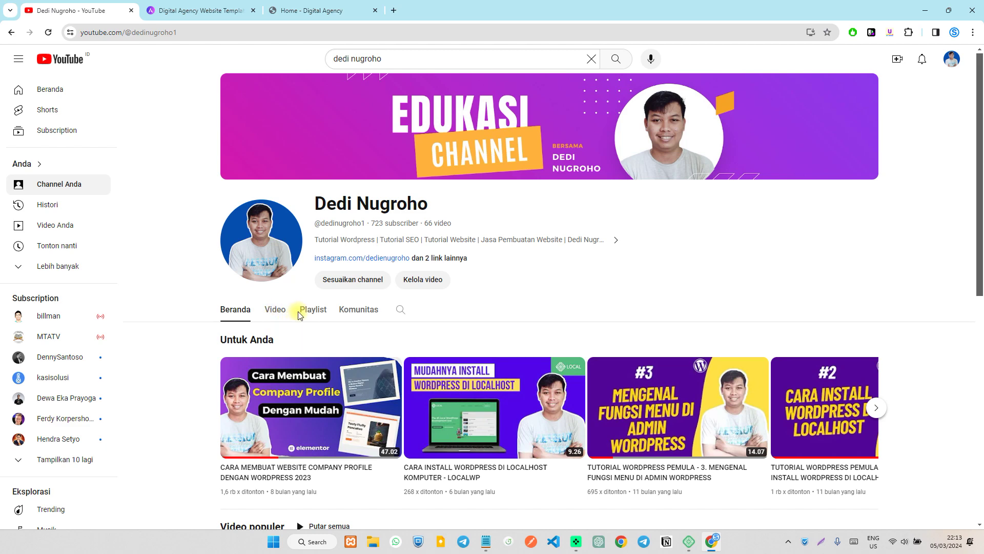
pyautogui.click(312, 310)
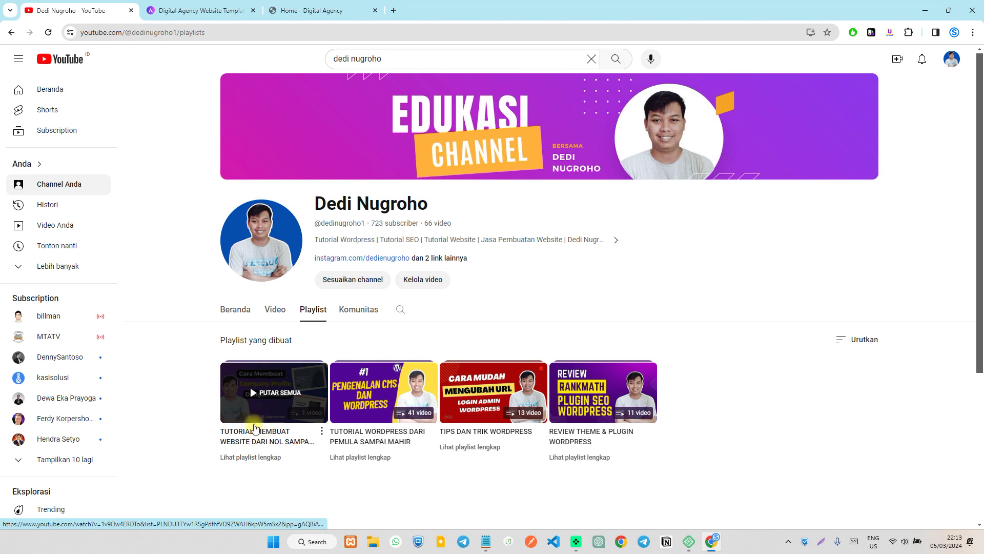
# Revisit the Digital Agency demo home page and check the new site's installation progress in Local.
pyautogui.hotkey('alt', 'Tab')
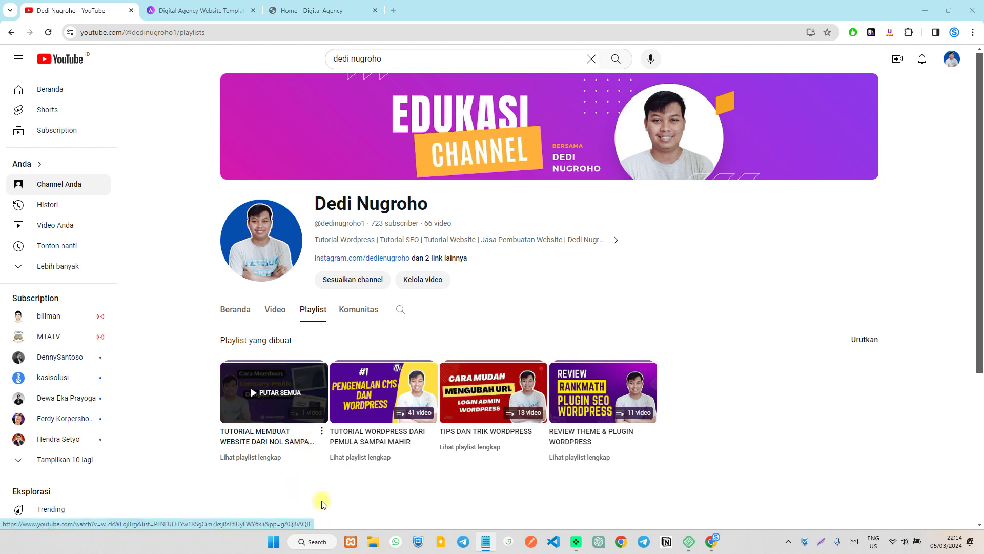
pyautogui.click(200, 10)
pyautogui.click(317, 10)
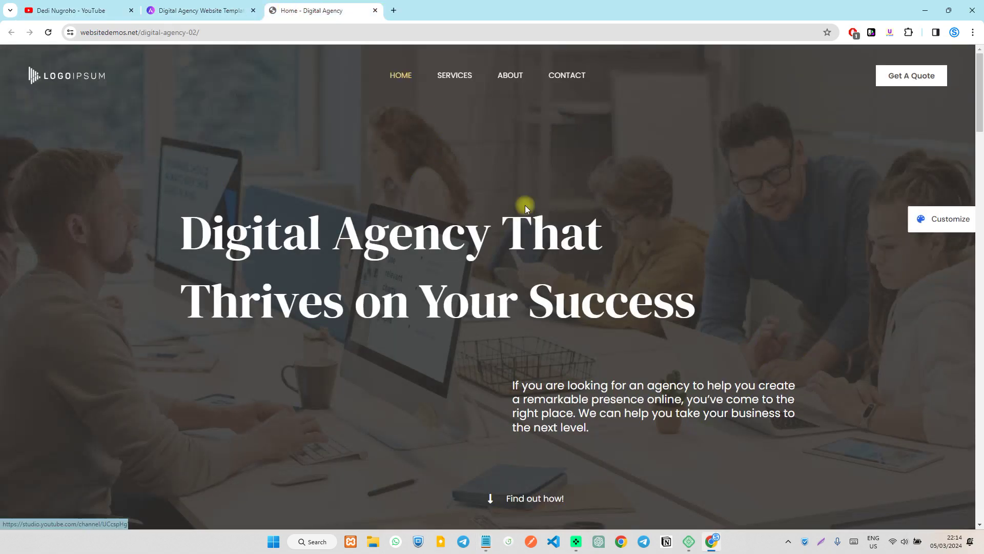
pyautogui.click(688, 544)
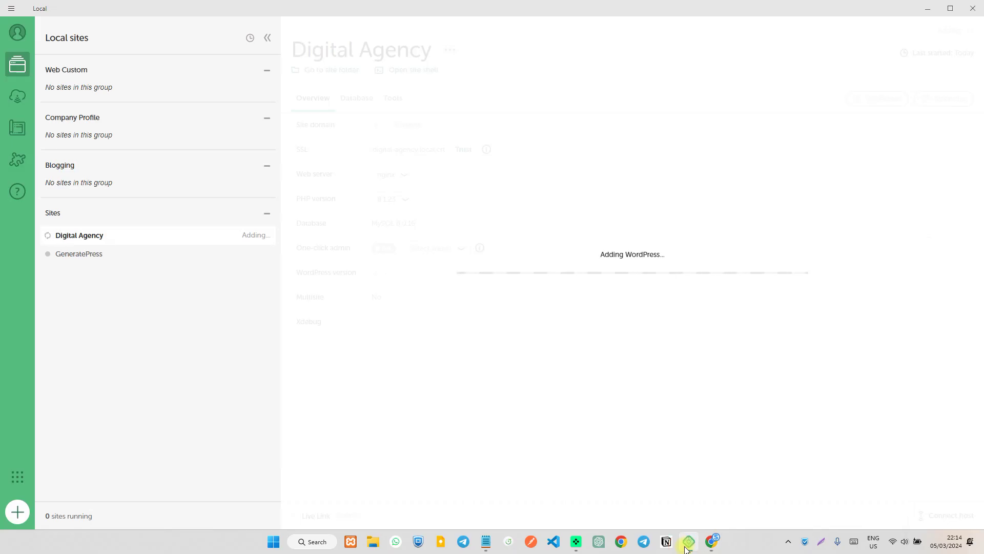
pyautogui.click(688, 541)
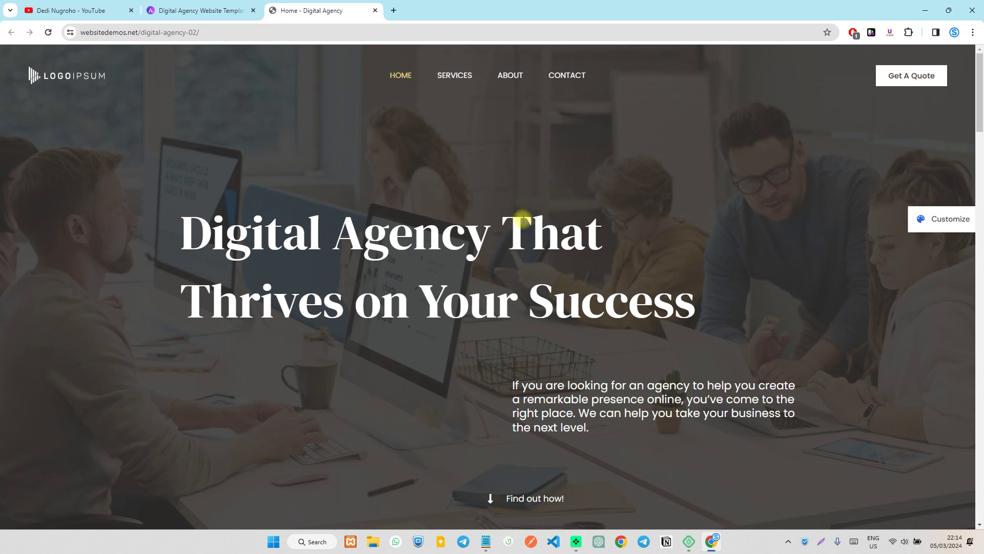
# Search Google for localwp in a new browser tab and review the features on the Local WP website.
pyautogui.click(395, 9)
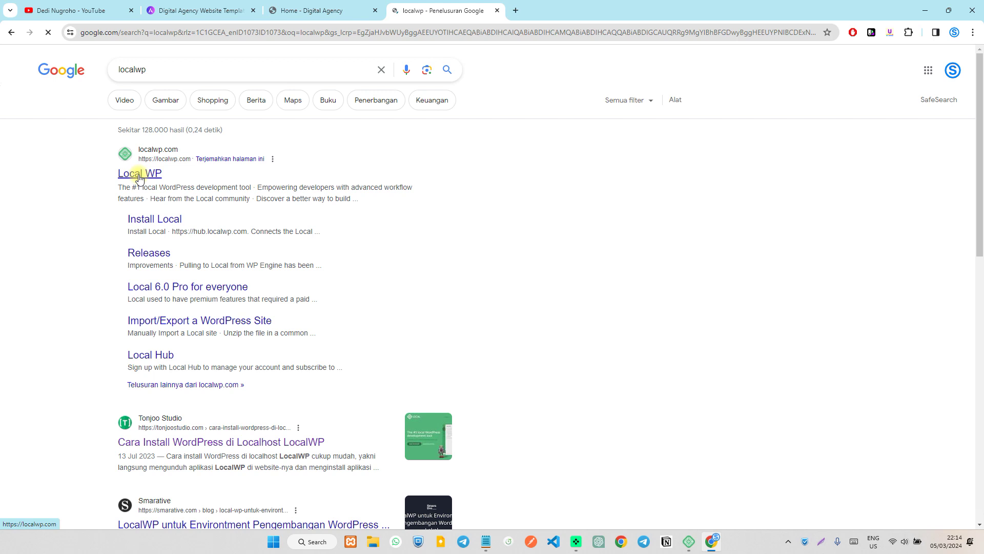
pyautogui.click(139, 174)
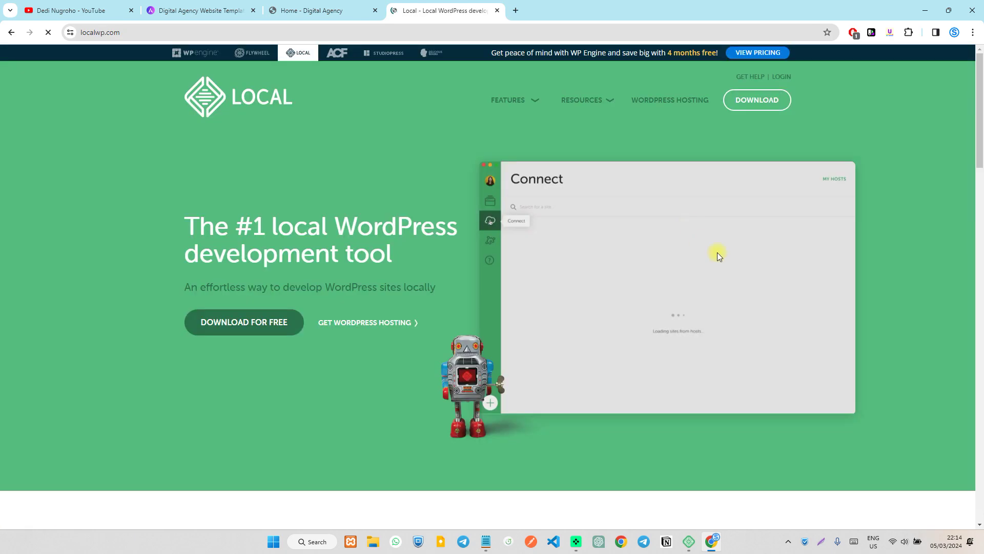
pyautogui.scroll(-4, 466, 208)
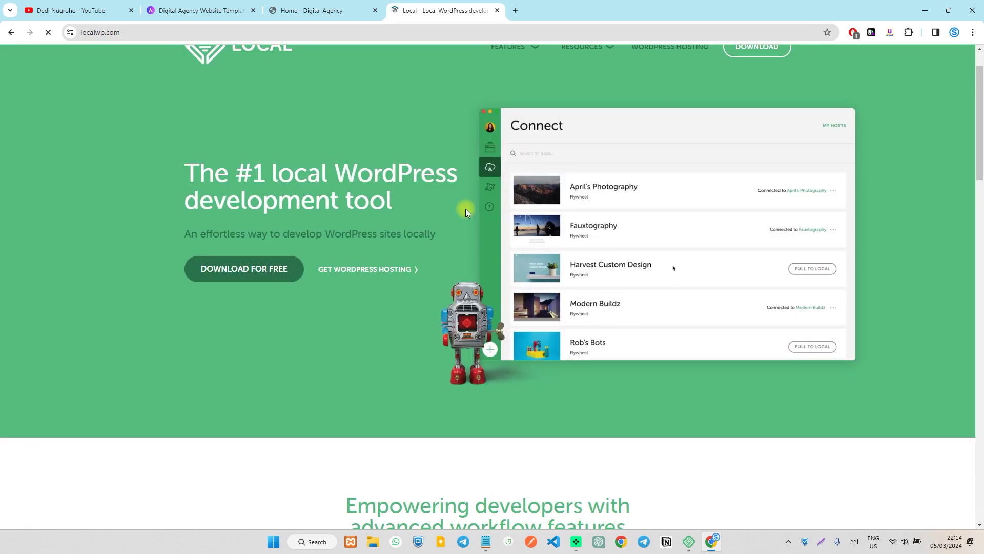
pyautogui.scroll(-8, 465, 209)
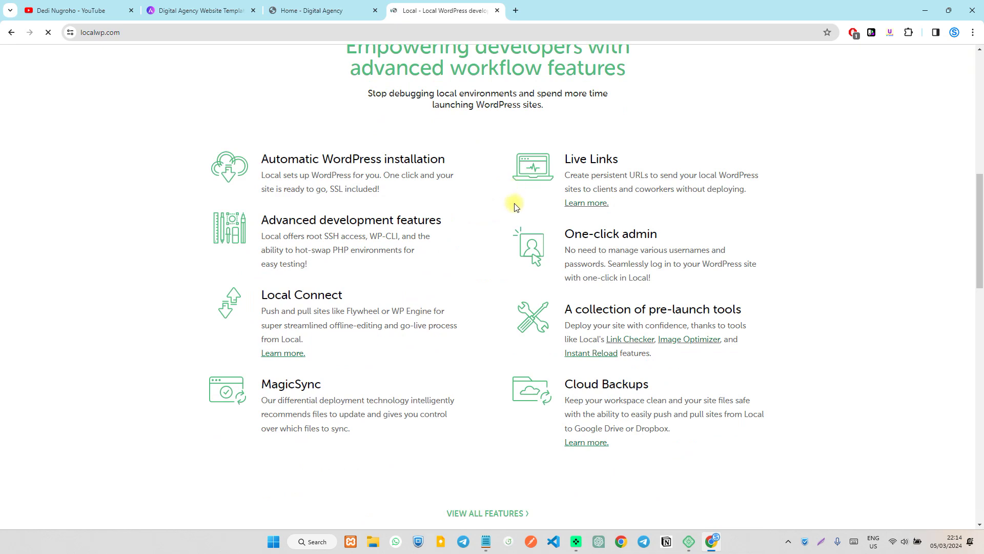
pyautogui.scroll(6, 516, 232)
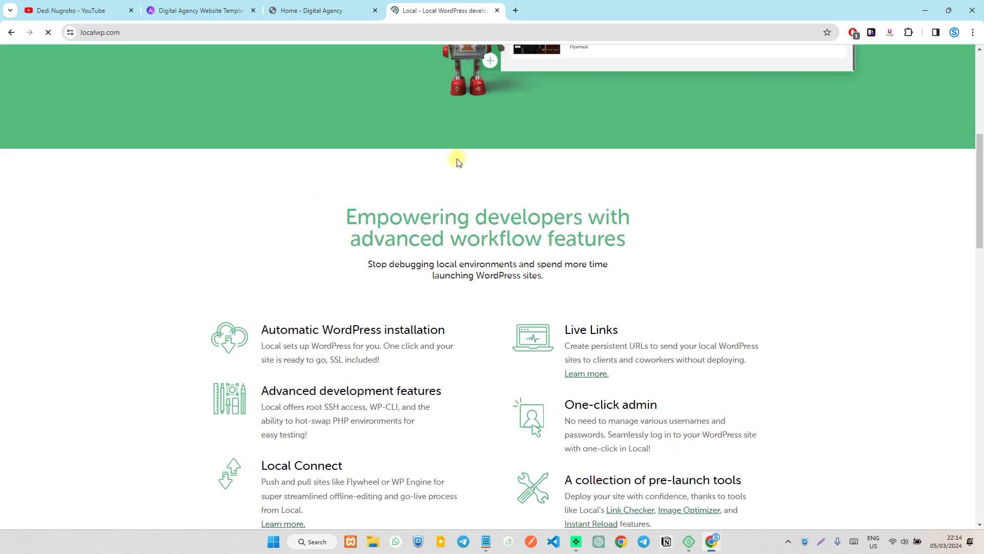
pyautogui.scroll(-3, 418, 293)
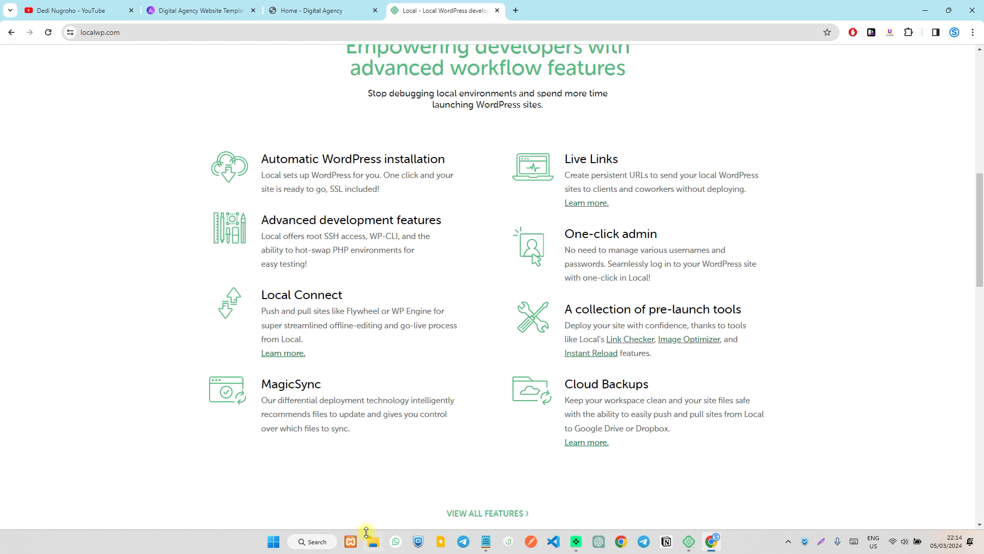
pyautogui.scroll(-8, 533, 339)
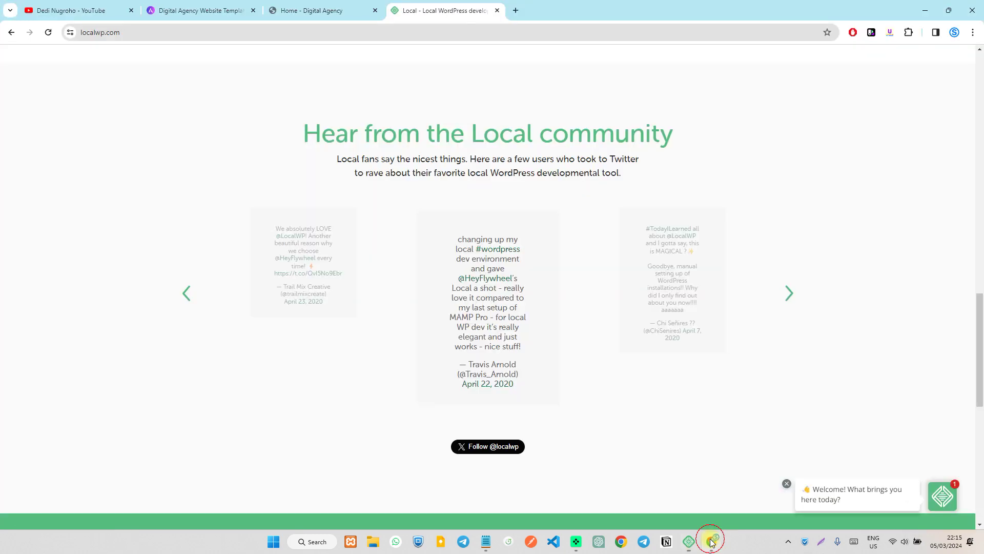
# Open dediwp.com in a new browser tab, look over its home page, and close the tab.
pyautogui.click(515, 11)
pyautogui.write('ded')
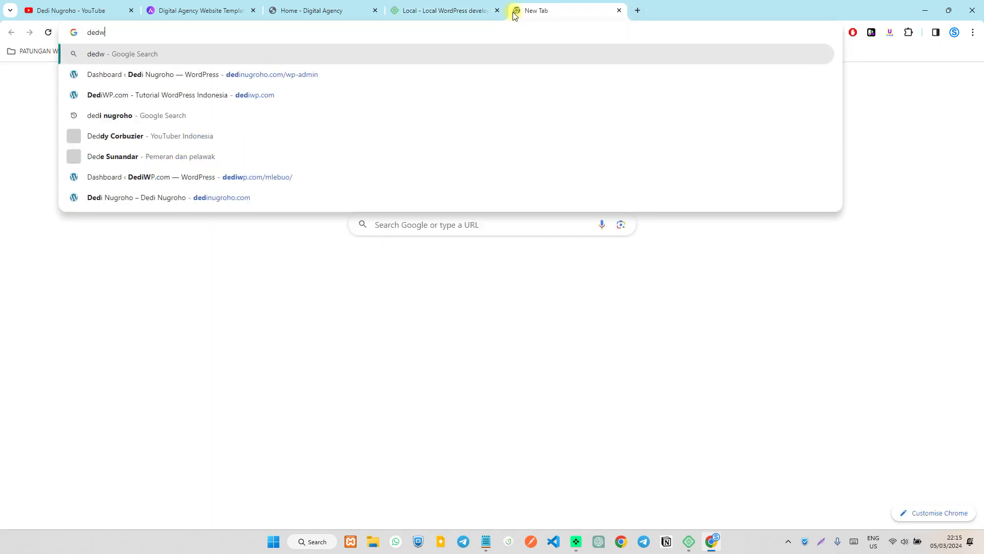
pyautogui.write('iwp')
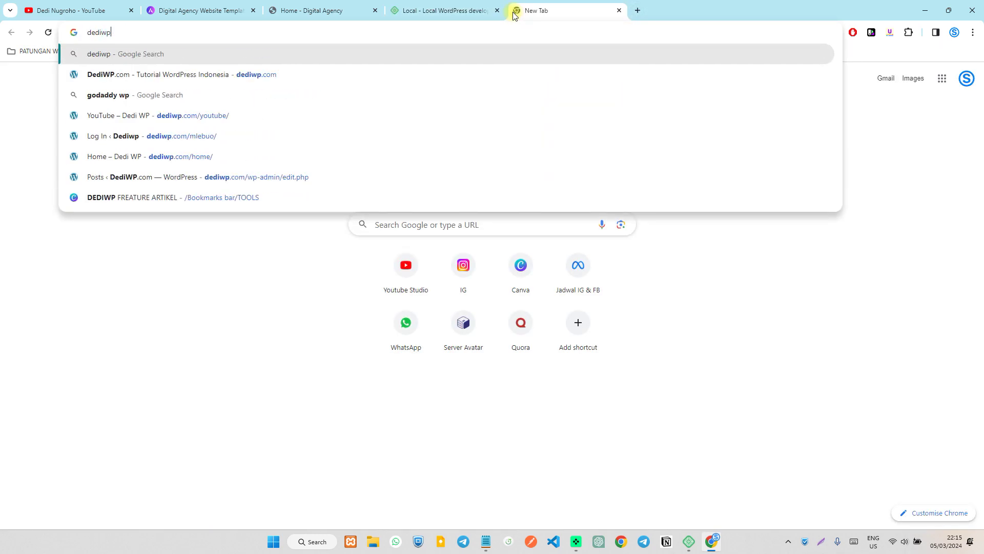
pyautogui.write('.com')
pyautogui.press('Return')
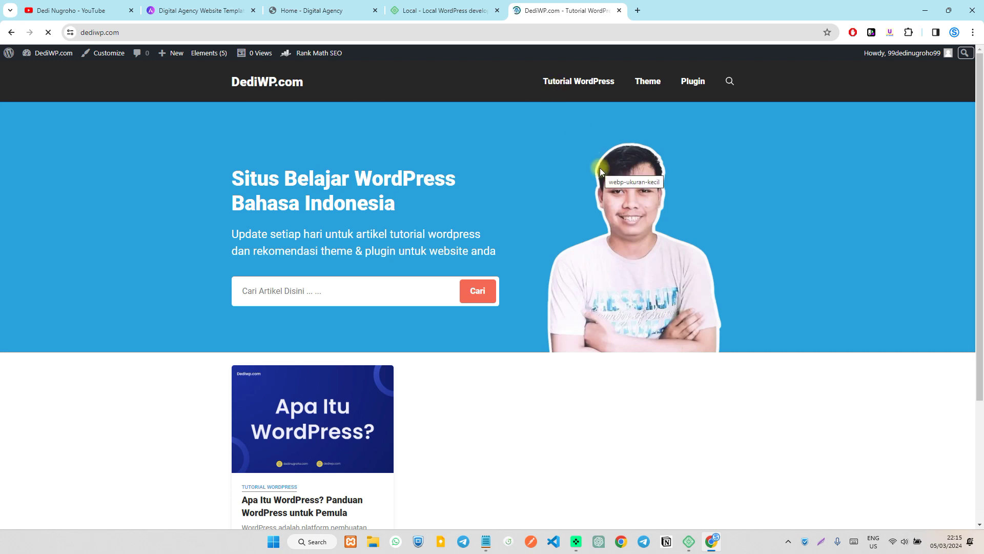
pyautogui.scroll(-2, 561, 240)
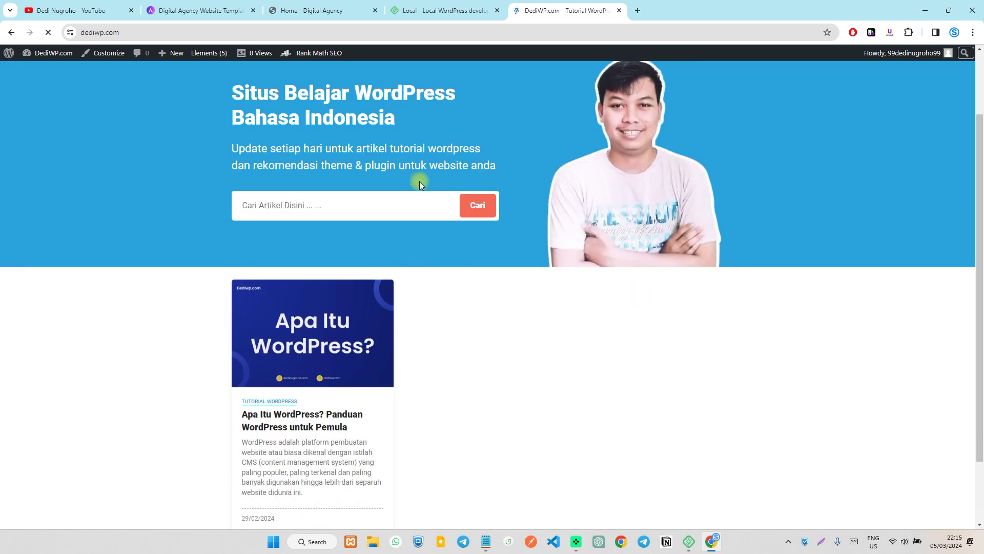
pyautogui.scroll(2, 655, 119)
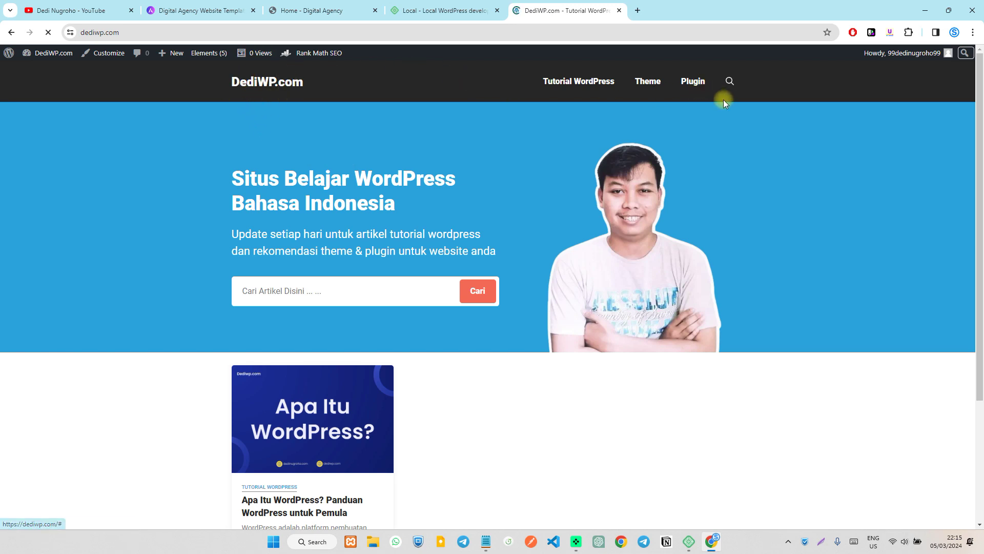
pyautogui.click(620, 11)
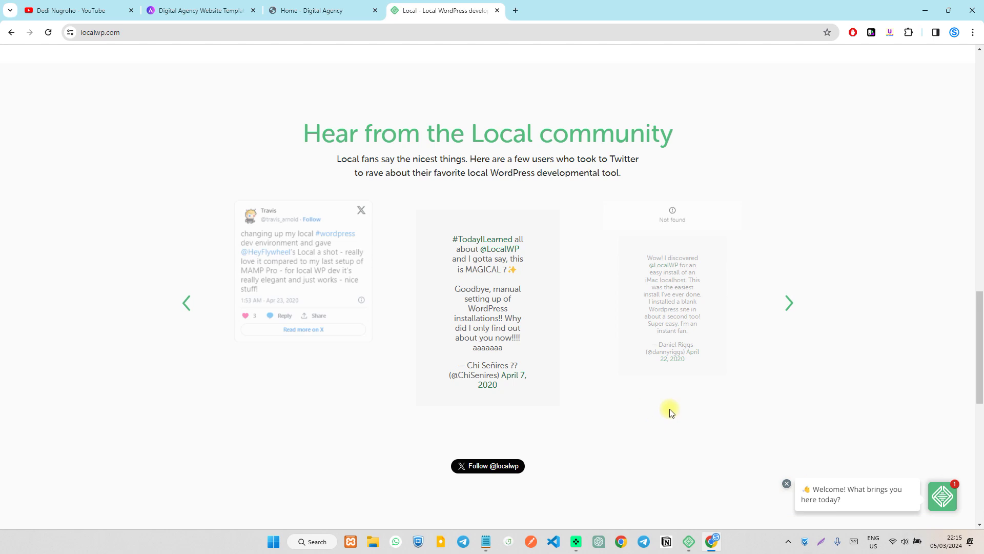
# Check the Digital Agency site's installation progress in Local and read about automatic WordPress installation on the Local WP website.
pyautogui.scroll(-3, 672, 412)
pyautogui.click(688, 542)
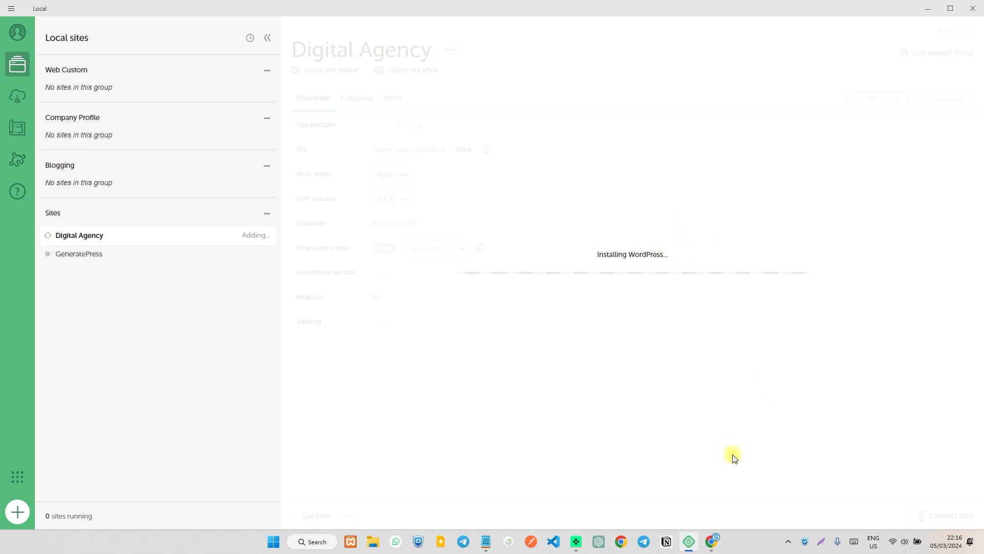
pyautogui.click(711, 541)
pyautogui.scroll(8, 618, 214)
pyautogui.scroll(5, 619, 214)
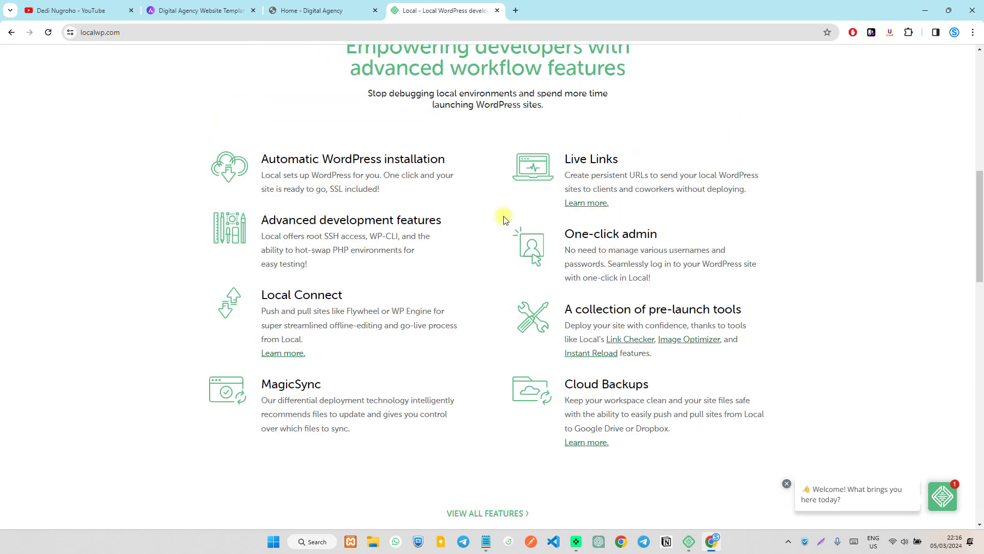
pyautogui.scroll(3, 487, 210)
pyautogui.scroll(-3, 472, 202)
pyautogui.moveTo(259, 159); pyautogui.dragTo(434, 162)
pyautogui.click(426, 173)
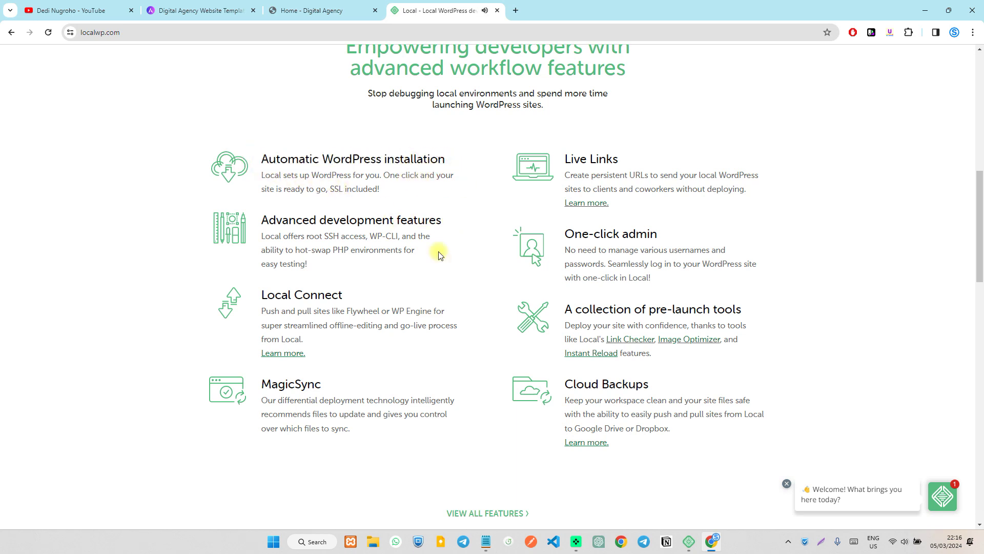
pyautogui.click(693, 545)
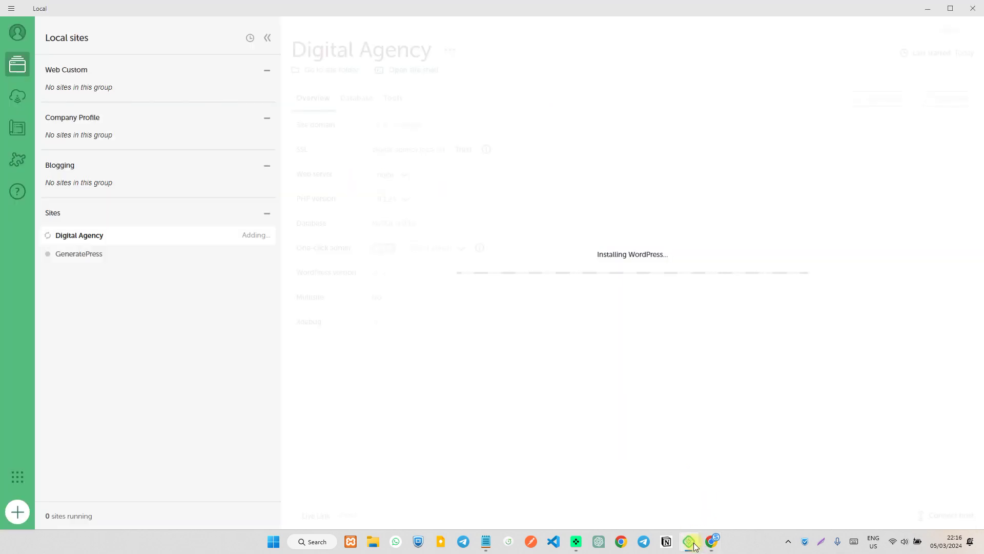
pyautogui.click(693, 545)
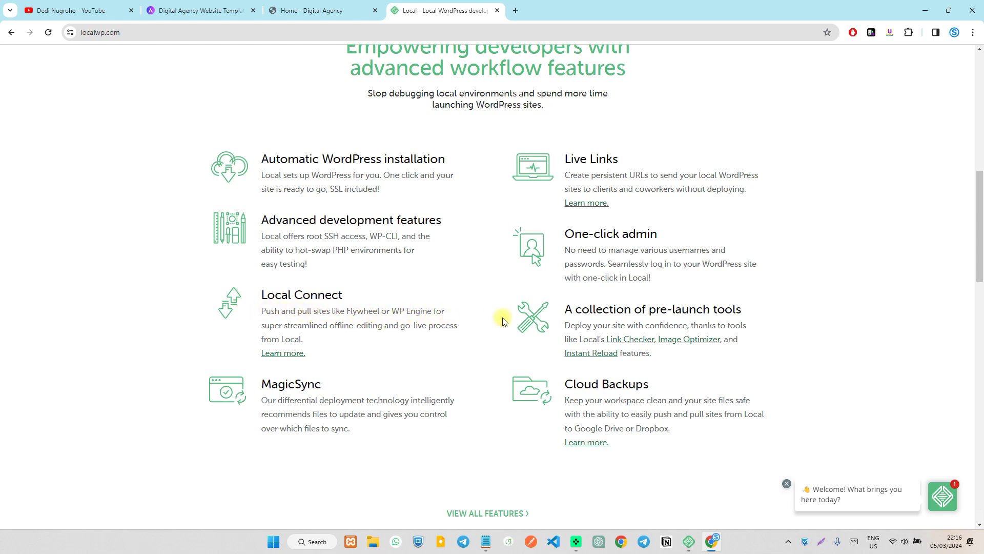
# Review the workflow features on the Local WP home page, focusing on the One-click admin description.
pyautogui.scroll(10, 465, 240)
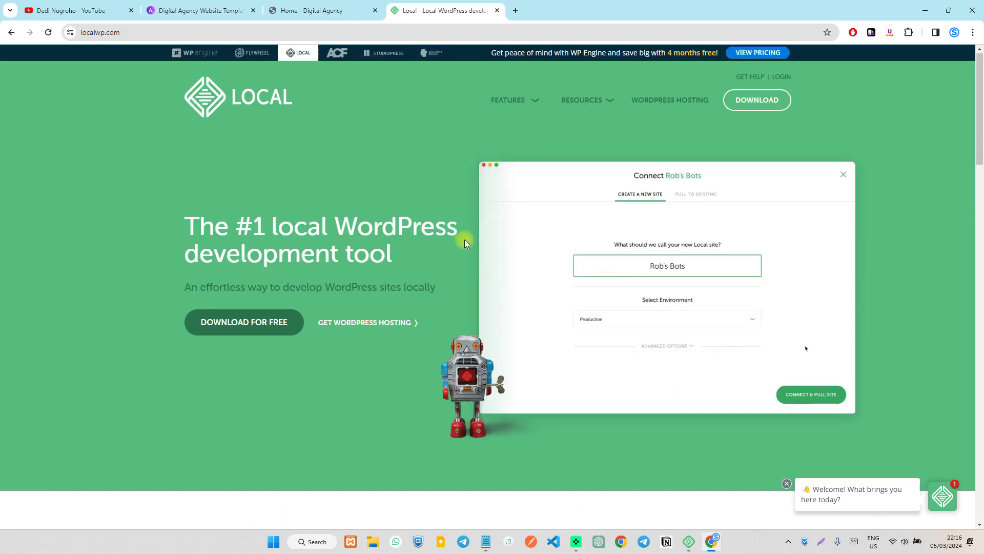
pyautogui.scroll(-10, 479, 250)
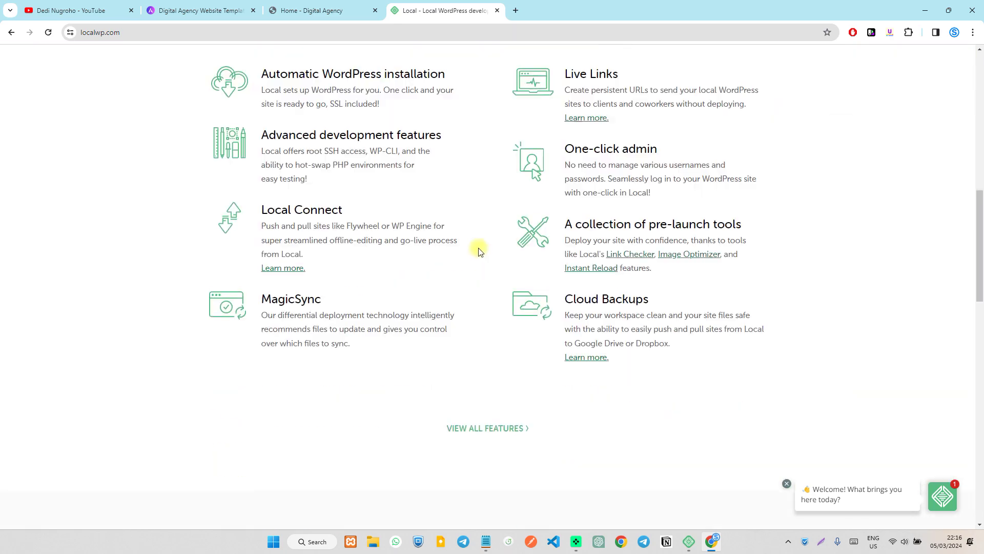
pyautogui.scroll(-10, 479, 250)
pyautogui.scroll(10, 401, 222)
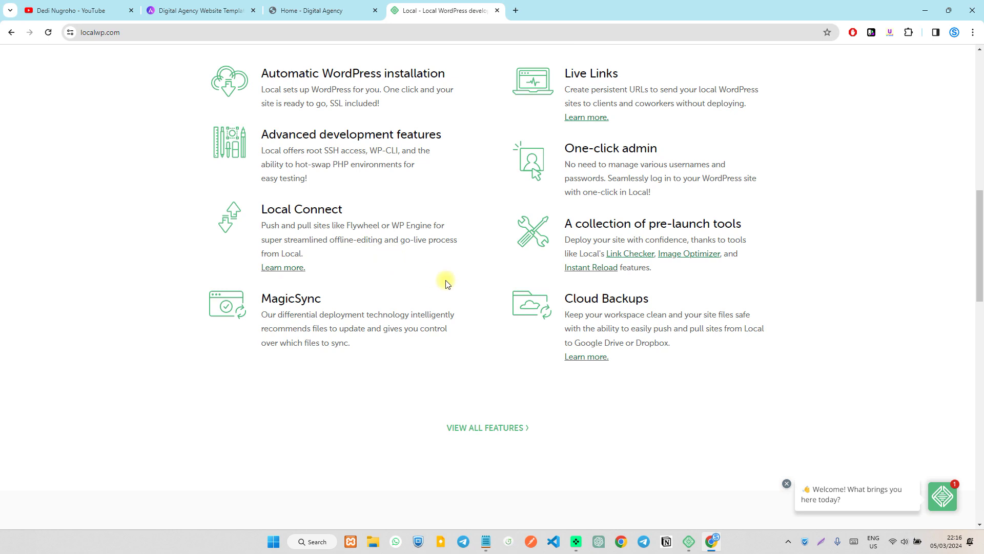
pyautogui.scroll(3, 563, 256)
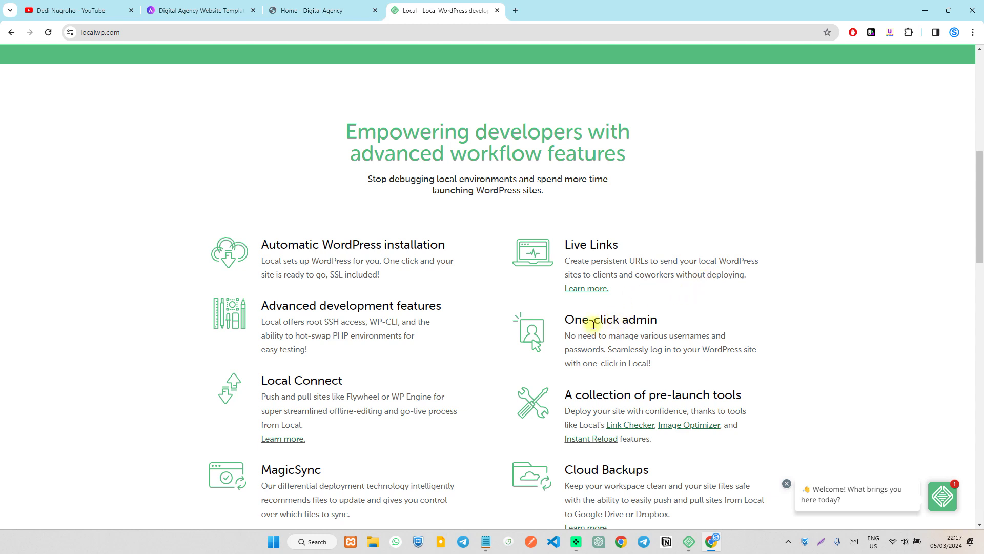
pyautogui.scroll(-2, 708, 322)
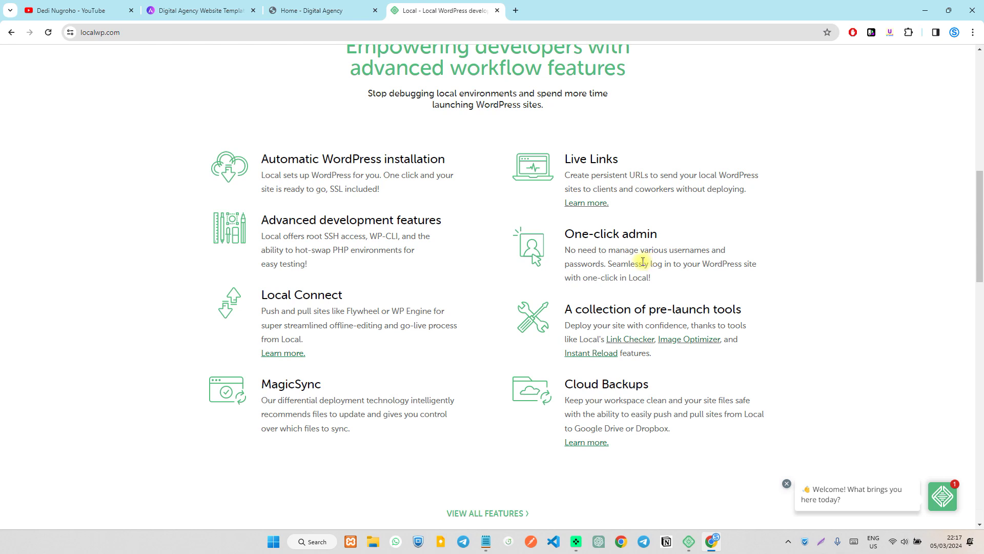
pyautogui.moveTo(566, 232); pyautogui.dragTo(666, 235)
pyautogui.click(667, 235)
pyautogui.scroll(-3, 650, 314)
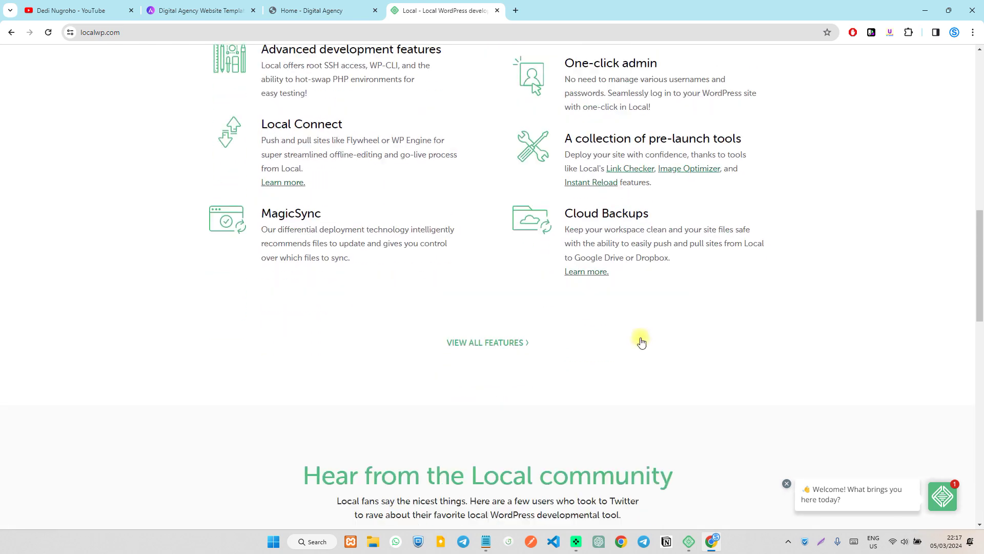
# Read the Cloud Backups description on the Local WP page, including its Google Drive and Dropbox support.
pyautogui.moveTo(563, 213); pyautogui.dragTo(692, 224)
pyautogui.click(681, 234)
pyautogui.moveTo(580, 258); pyautogui.dragTo(619, 258)
pyautogui.doubleClick(650, 259)
pyautogui.click(739, 274)
pyautogui.scroll(-3, 654, 302)
pyautogui.scroll(3, 605, 205)
pyautogui.scroll(-5, 624, 353)
pyautogui.scroll(15, 630, 354)
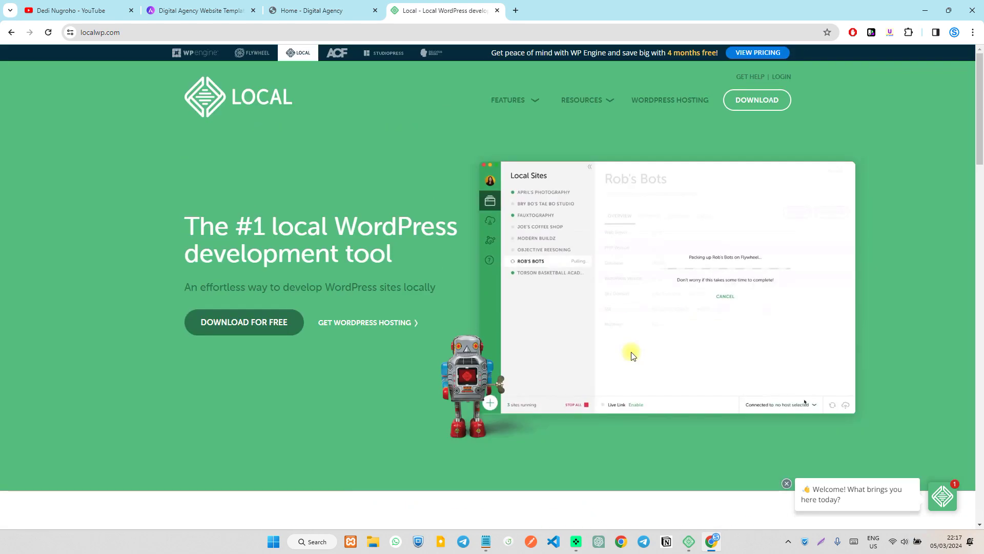
# Switch to Local and review the Digital Agency site's overview, database and tools information.
pyautogui.click(685, 544)
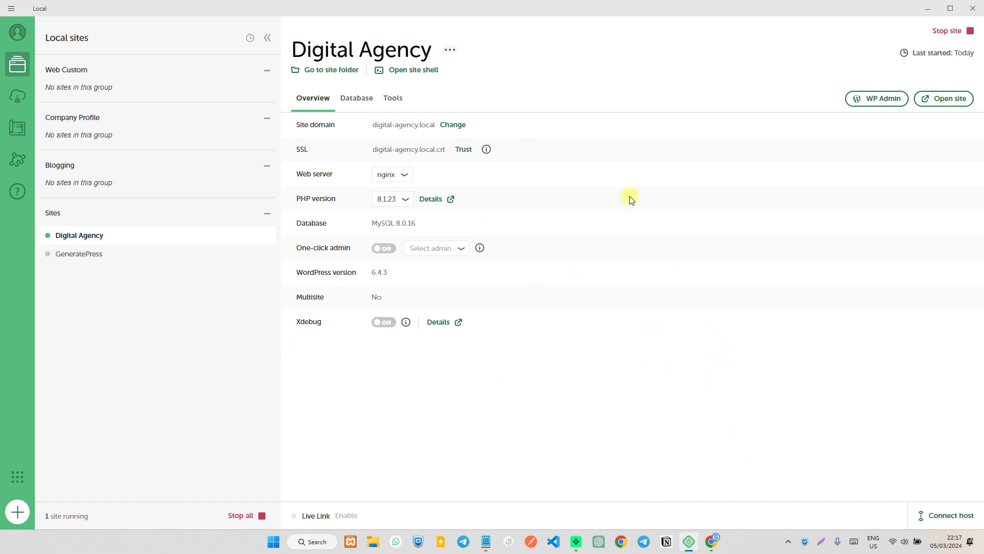
pyautogui.click(359, 101)
pyautogui.click(314, 98)
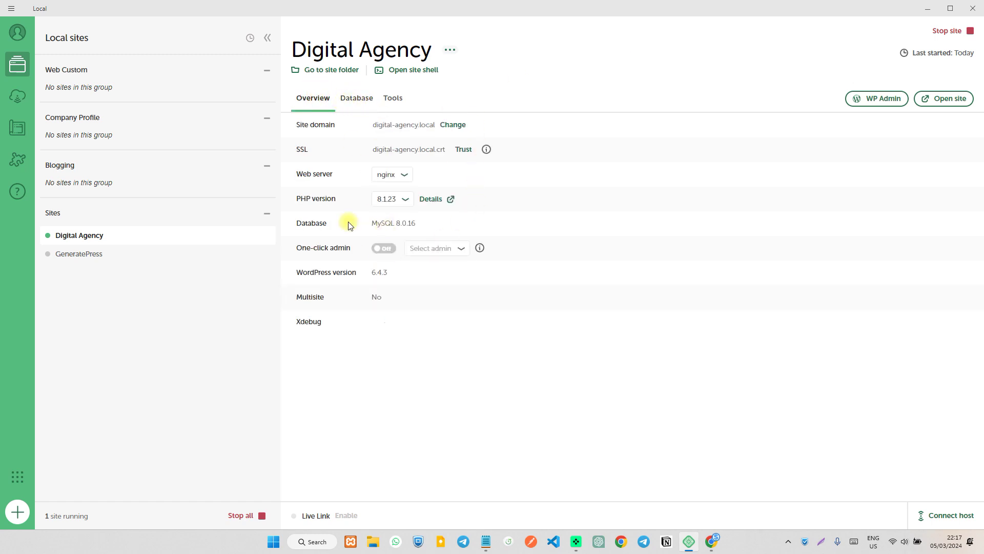
pyautogui.click(357, 100)
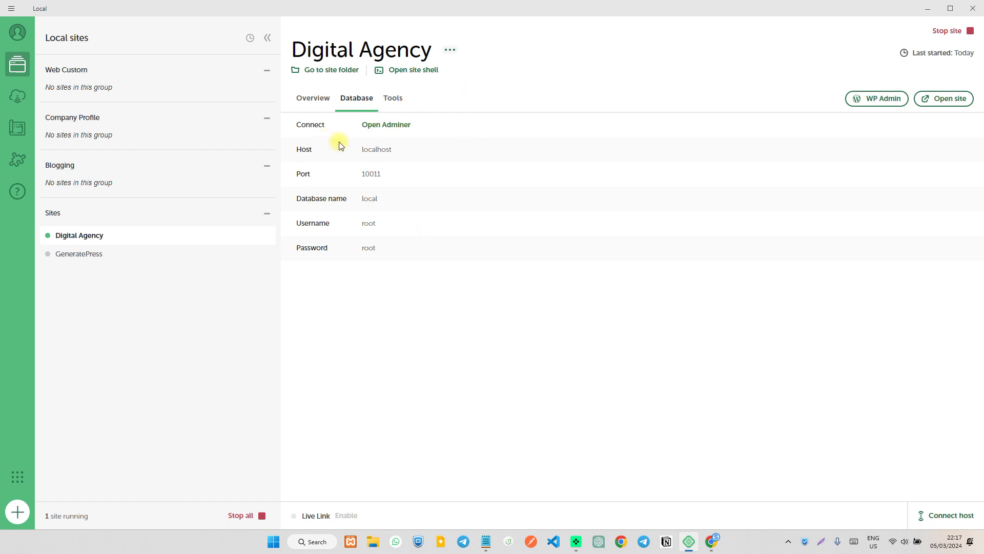
pyautogui.click(396, 100)
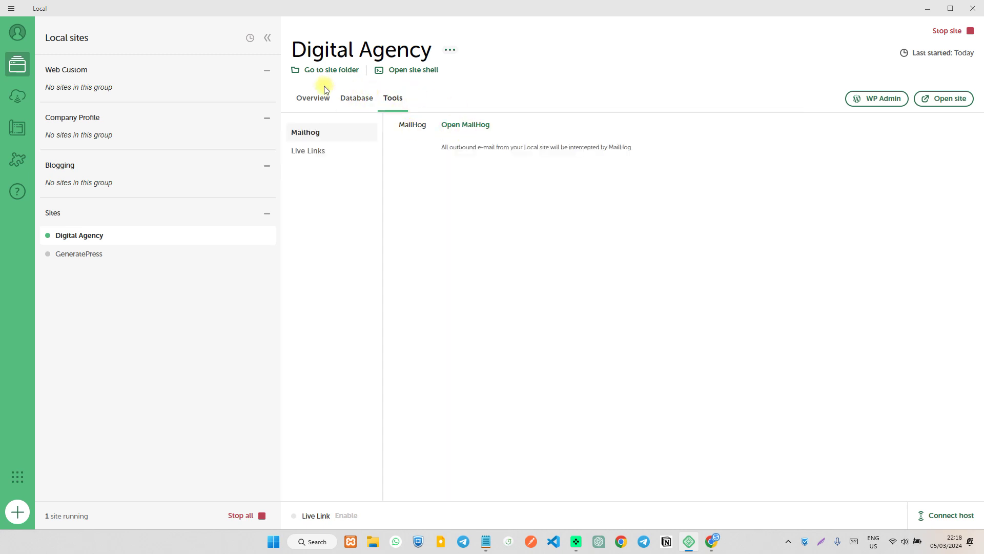
pyautogui.click(306, 102)
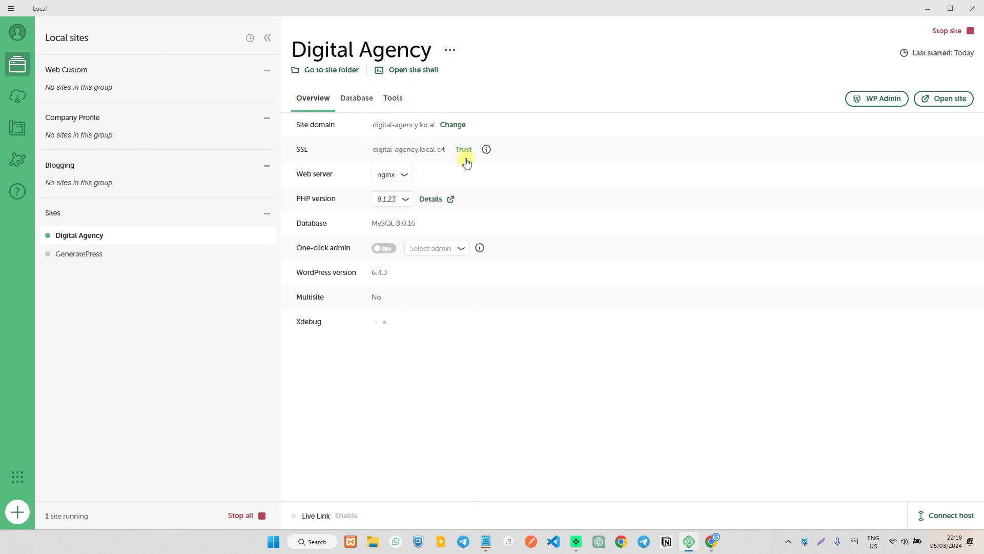
# Enable one-click admin for the Digital Agency site with the admin user.
pyautogui.click(385, 248)
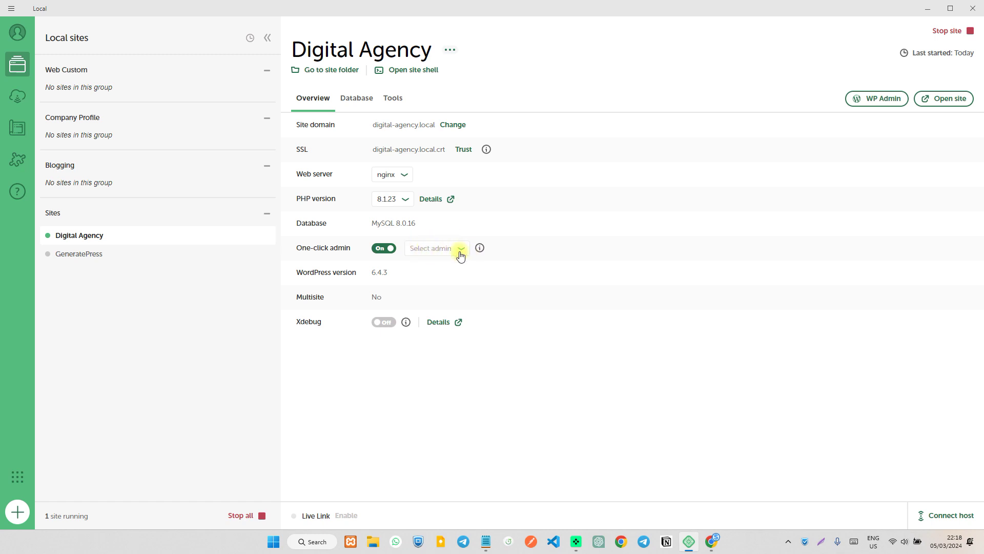
pyautogui.click(441, 251)
pyautogui.click(443, 262)
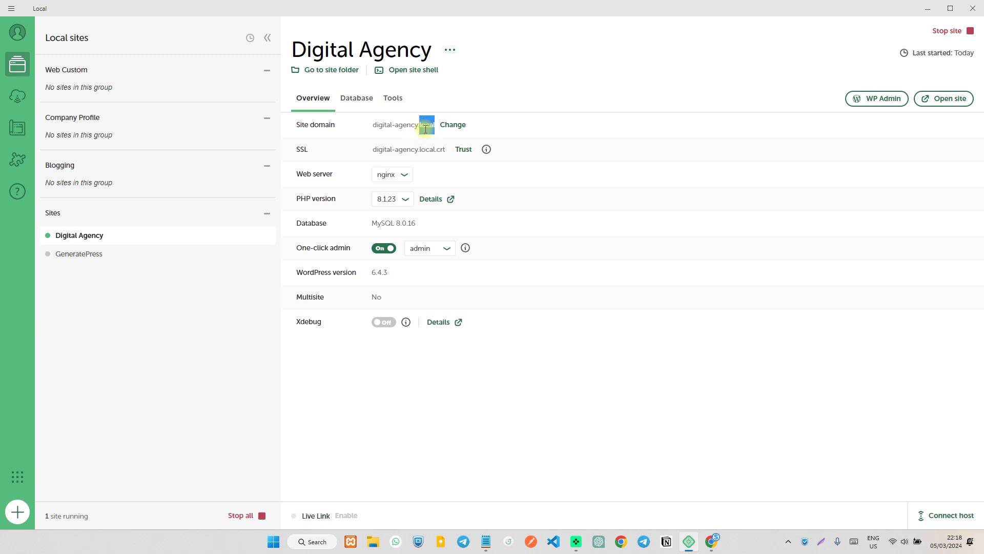
# Check the site domain in Local, and open the Digital Agency site's front end and its WordPress admin dashboard.
pyautogui.moveTo(373, 125); pyautogui.dragTo(417, 125)
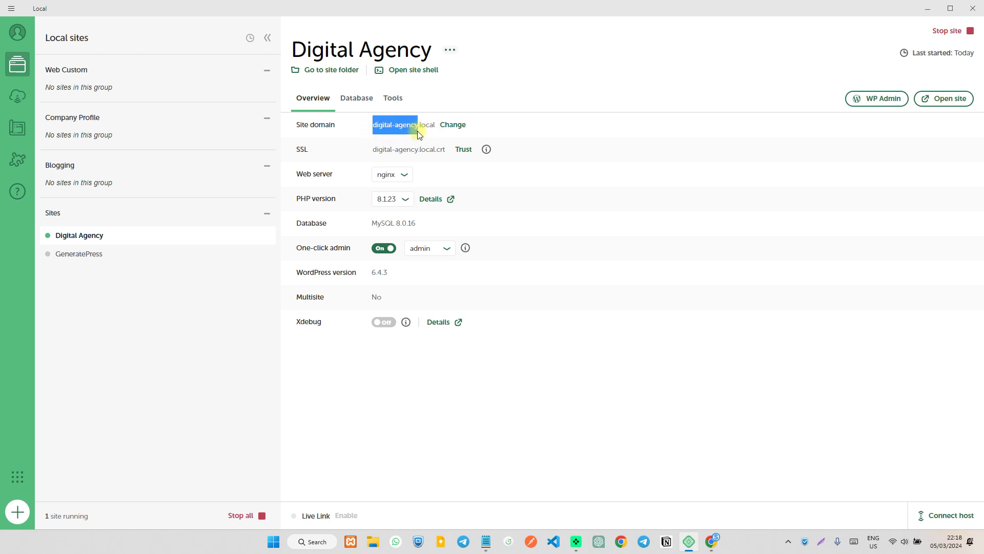
pyautogui.click(426, 128)
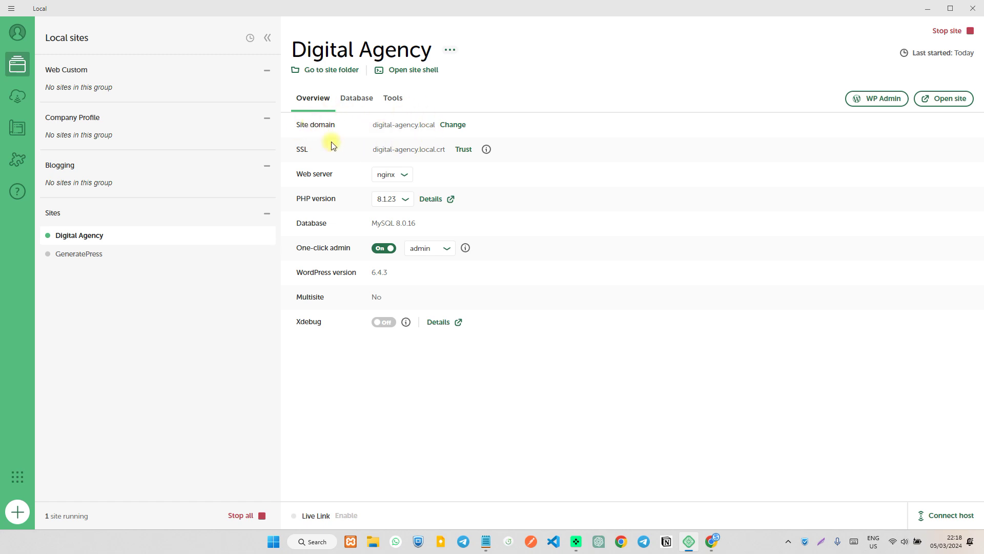
pyautogui.click(934, 99)
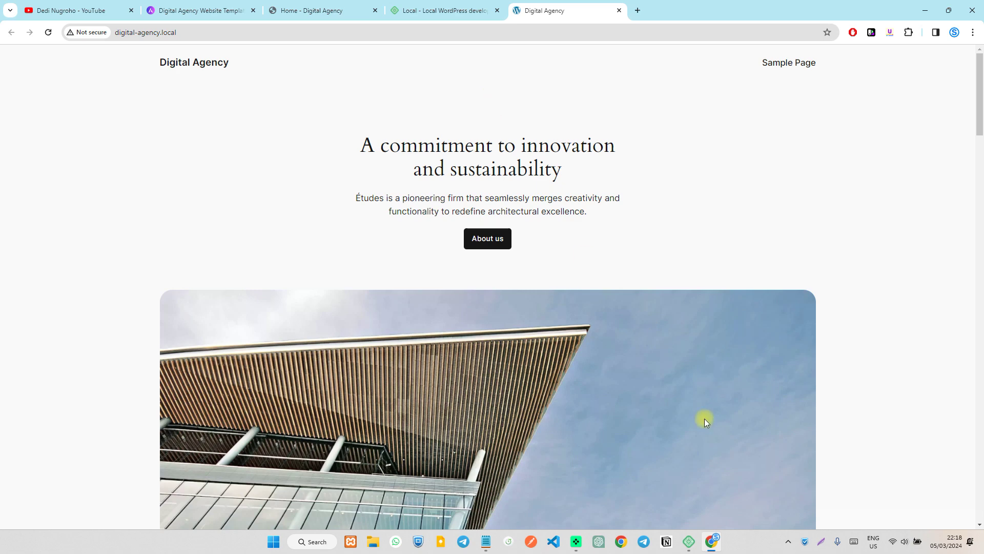
pyautogui.click(688, 538)
pyautogui.click(876, 98)
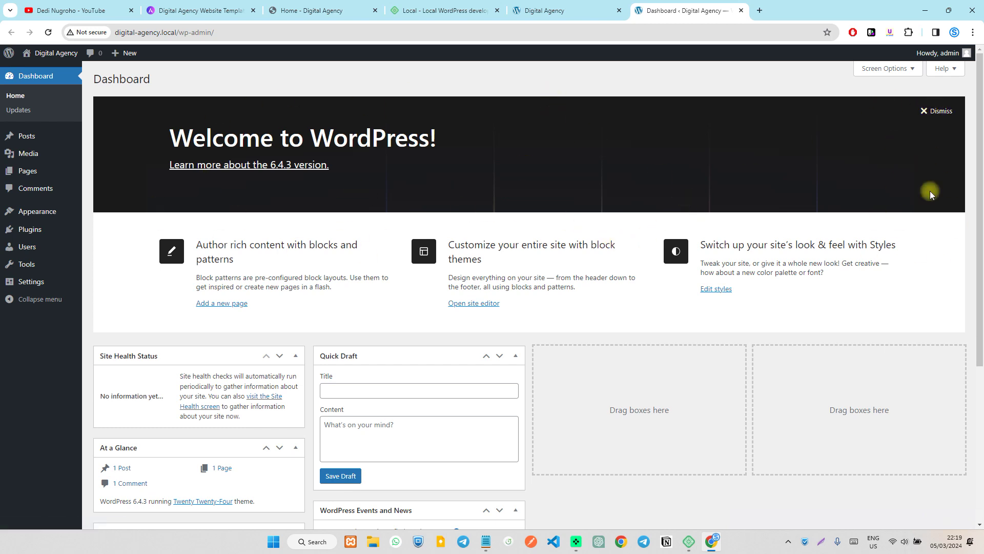
# Dismiss the dashboard's welcome panel and move WordPress Events and News to the third column and Activity to the fourth.
pyautogui.click(941, 112)
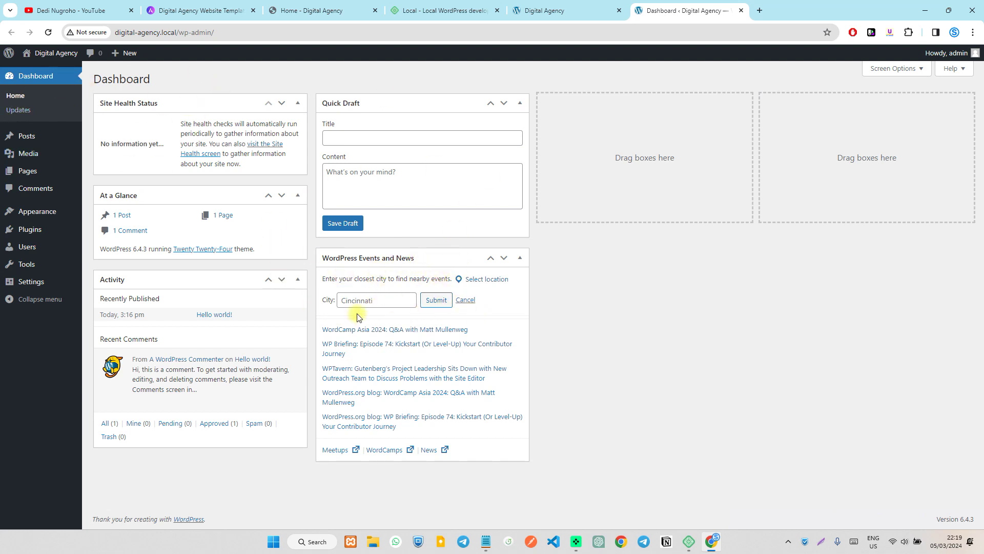
pyautogui.moveTo(422, 259); pyautogui.dragTo(631, 125)
pyautogui.moveTo(214, 279); pyautogui.dragTo(870, 164)
# Hide the WordPress Events and News, Activity, and At a Glance boxes from the dashboard.
pyautogui.click(892, 68)
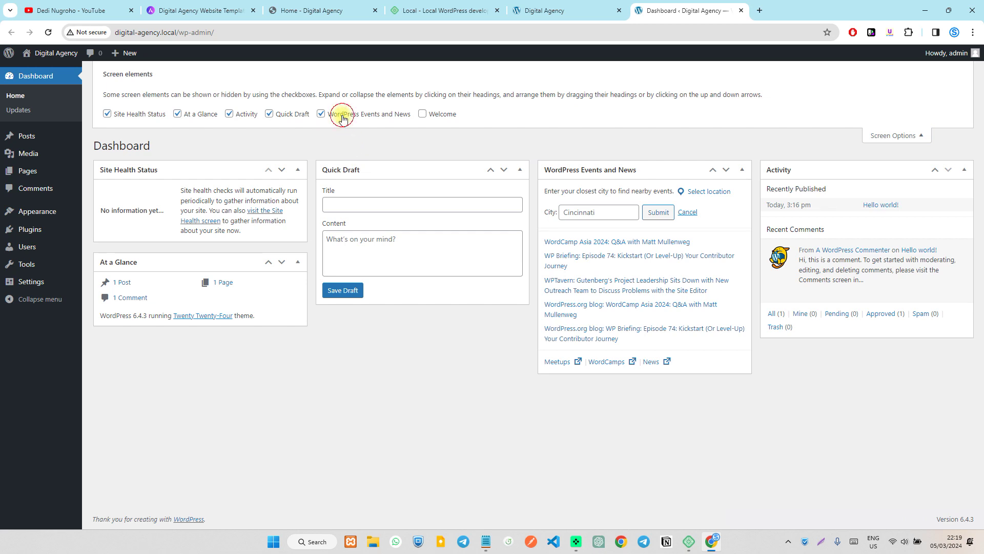
pyautogui.click(342, 117)
pyautogui.click(235, 116)
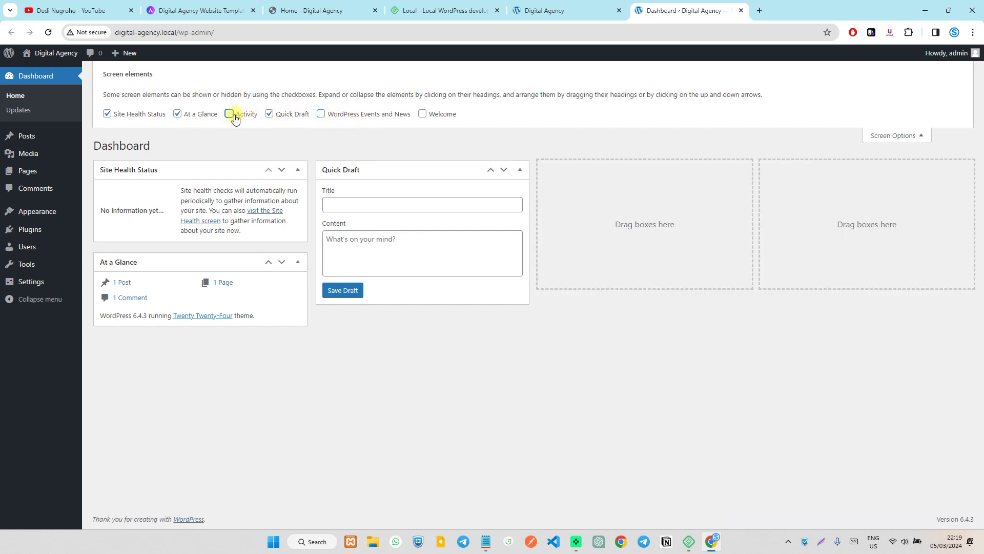
pyautogui.click(189, 120)
pyautogui.click(191, 121)
pyautogui.click(200, 122)
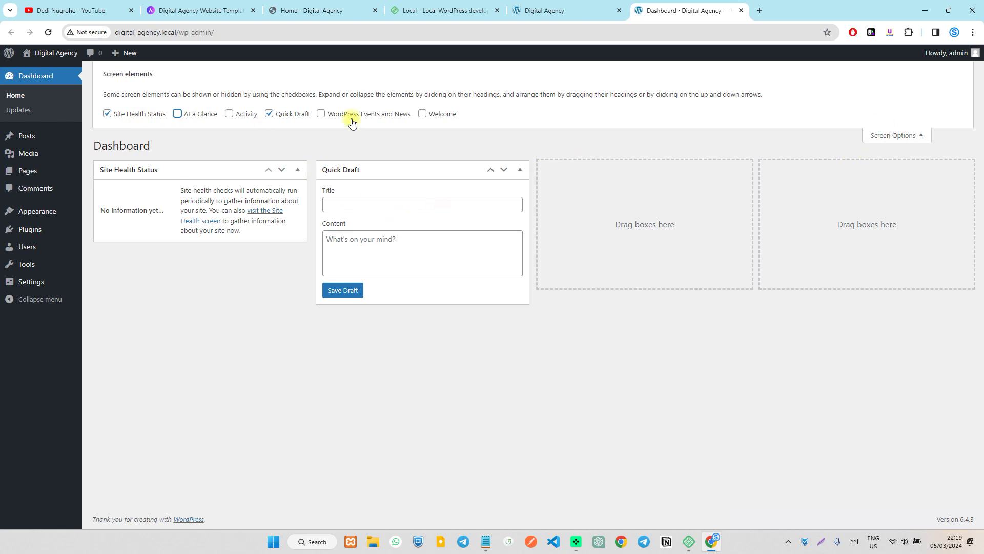
pyautogui.click(883, 136)
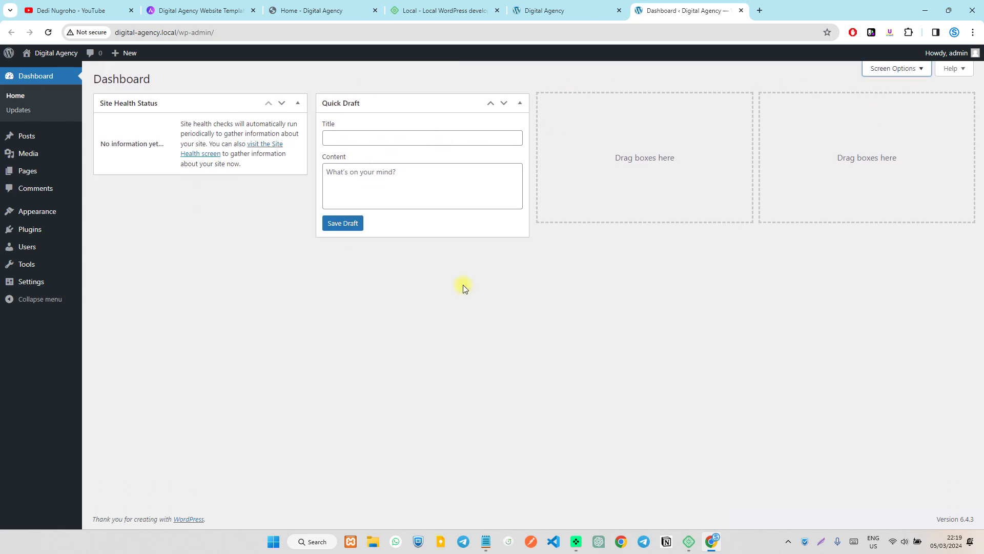
# Open the list of installed themes and examine the site's front end under the active theme from header to lower sections.
pyautogui.click(137, 241)
pyautogui.click(57, 217)
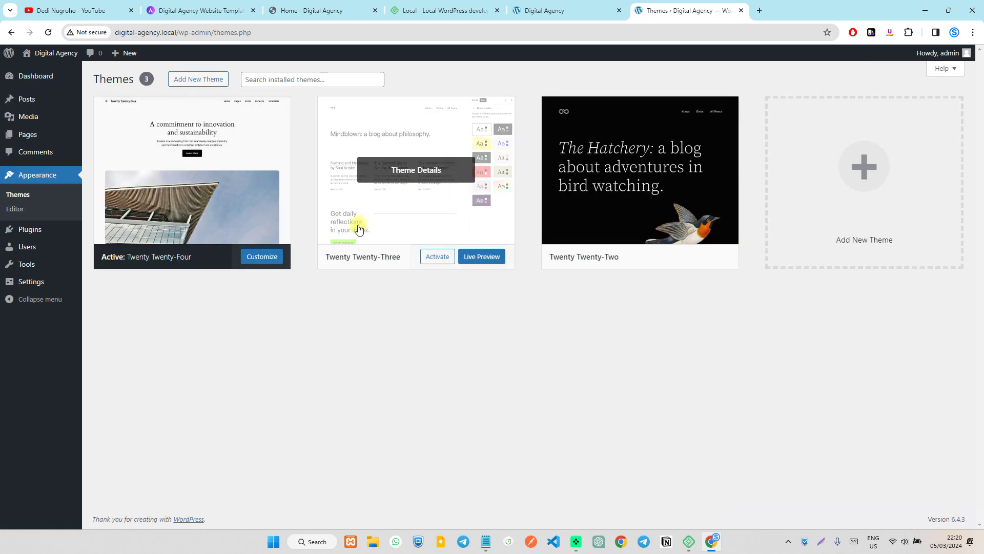
pyautogui.click(564, 10)
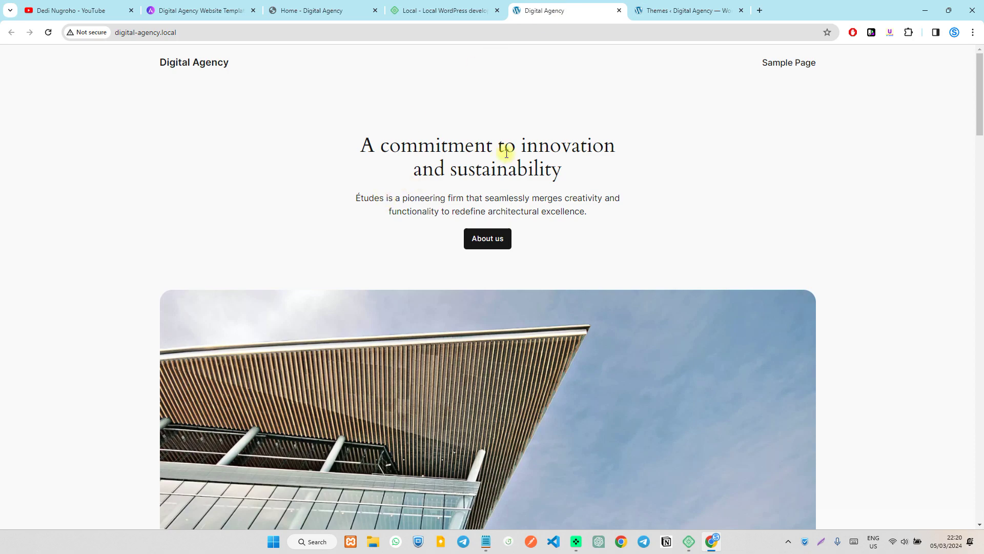
pyautogui.scroll(-8, 505, 148)
pyautogui.scroll(-8, 515, 123)
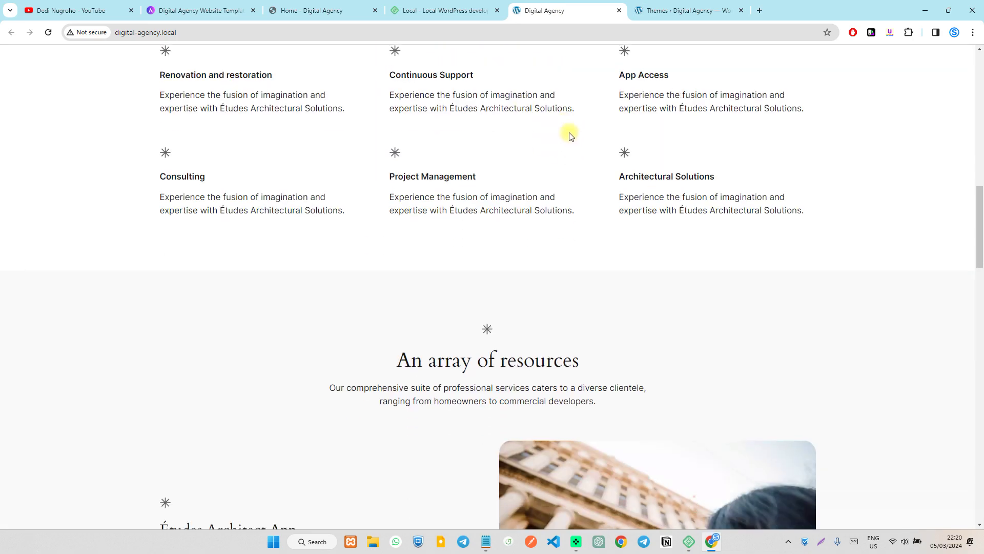
pyautogui.scroll(-15, 569, 132)
pyautogui.scroll(20, 567, 149)
pyautogui.scroll(8, 558, 167)
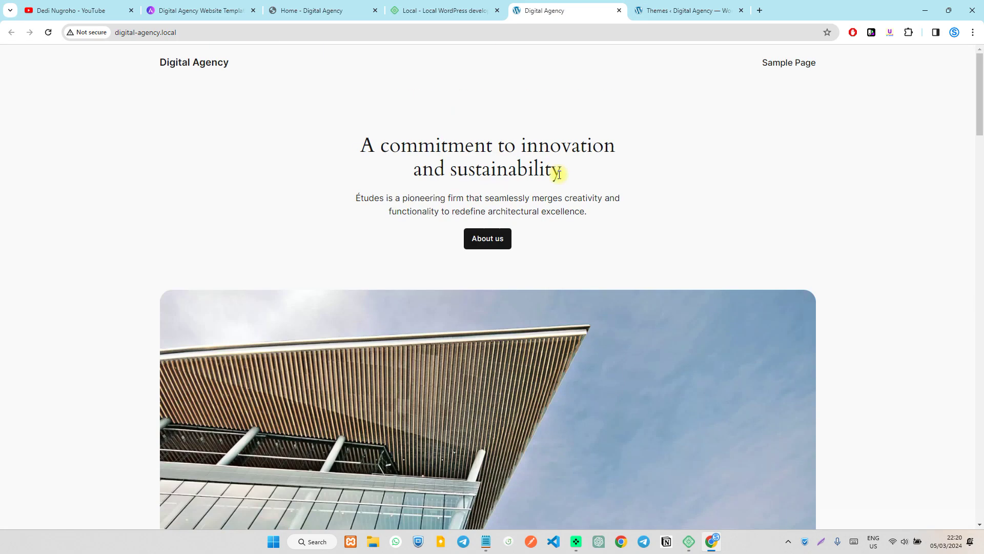
pyautogui.scroll(-15, 545, 204)
# Reorder the browser tabs so the Themes page comes before the site's front end, and return to the Themes page.
pyautogui.click(687, 5)
pyautogui.moveTo(585, 5); pyautogui.dragTo(693, 5)
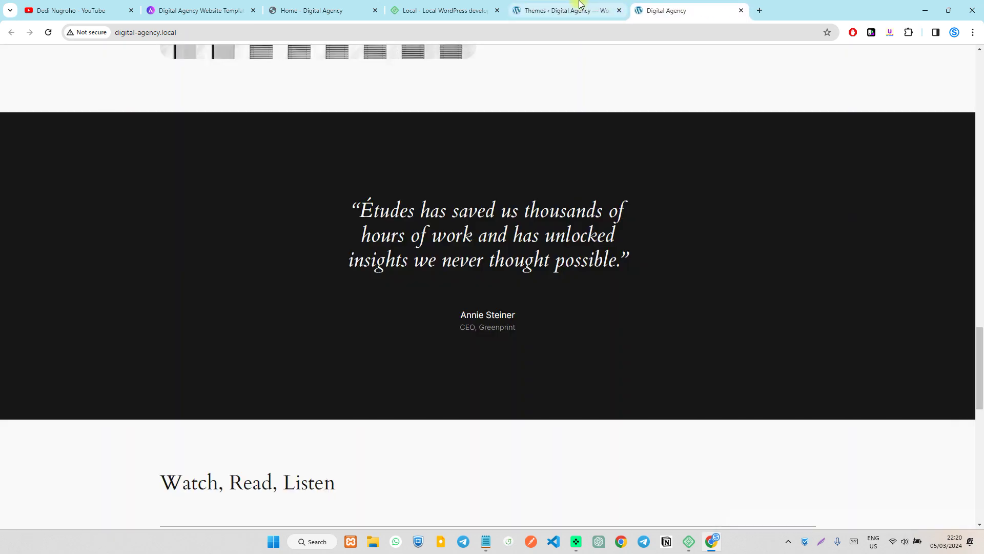
pyautogui.click(580, 4)
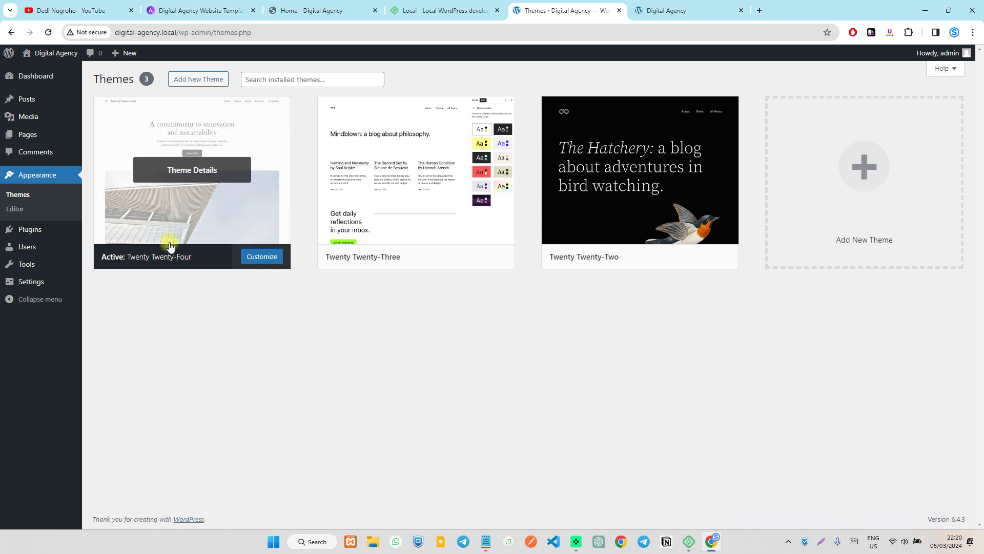
# Install the Astra theme from the popular themes offered for adding to the site.
pyautogui.click(204, 79)
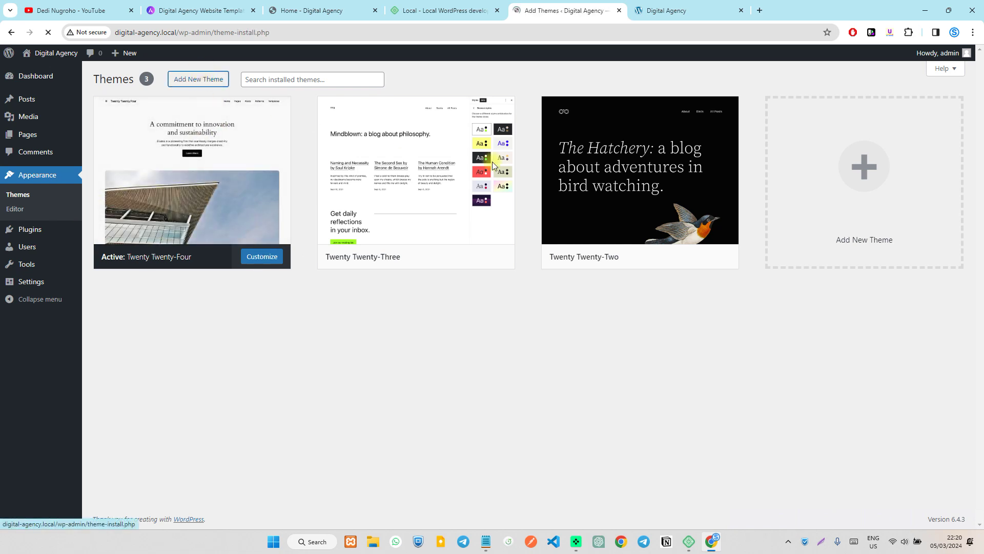
pyautogui.click(198, 9)
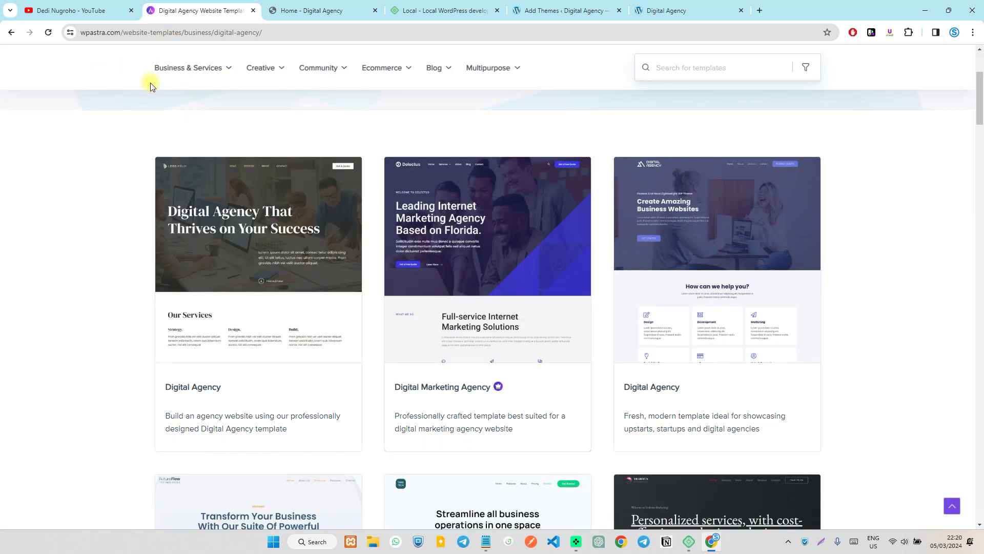
pyautogui.moveTo(407, 314)
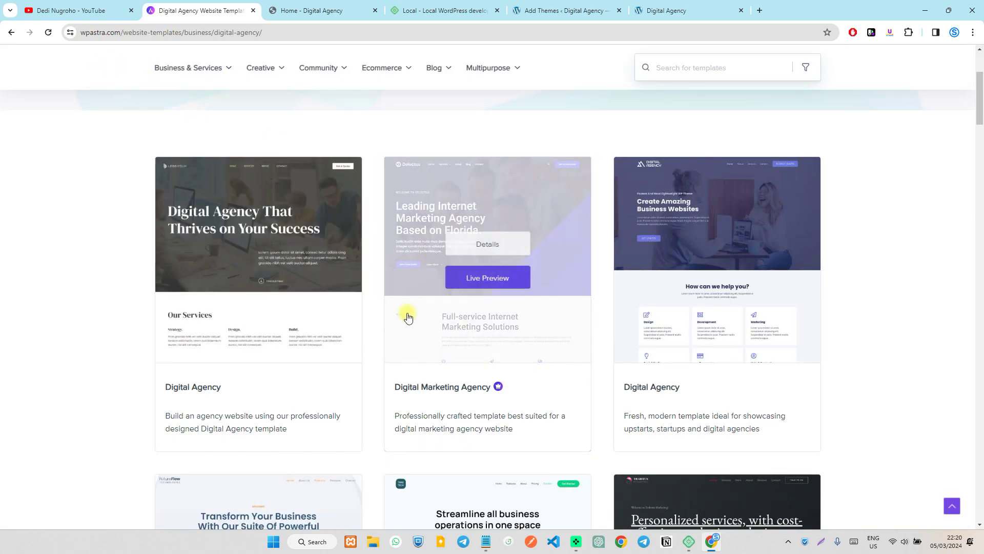
pyautogui.click(667, 10)
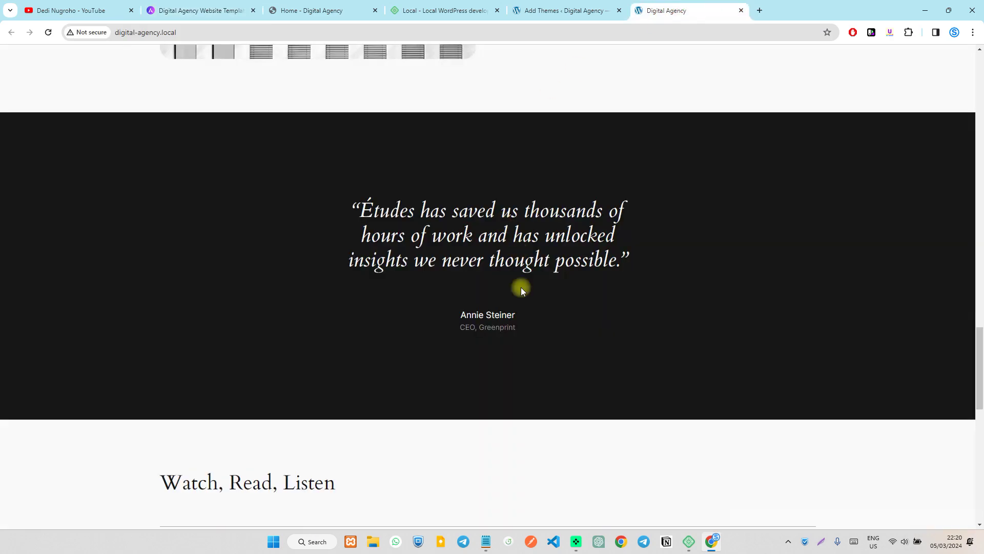
pyautogui.click(579, 4)
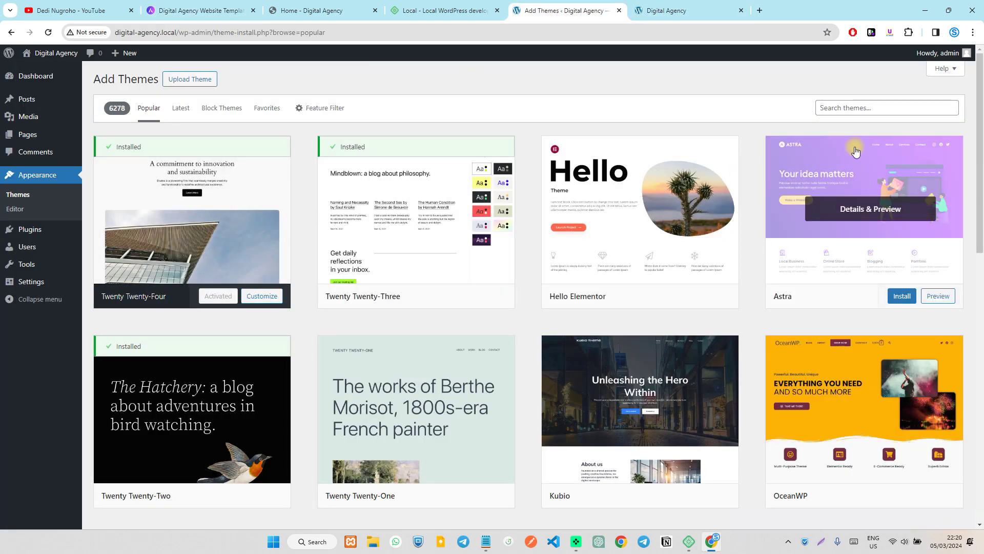
pyautogui.click(901, 298)
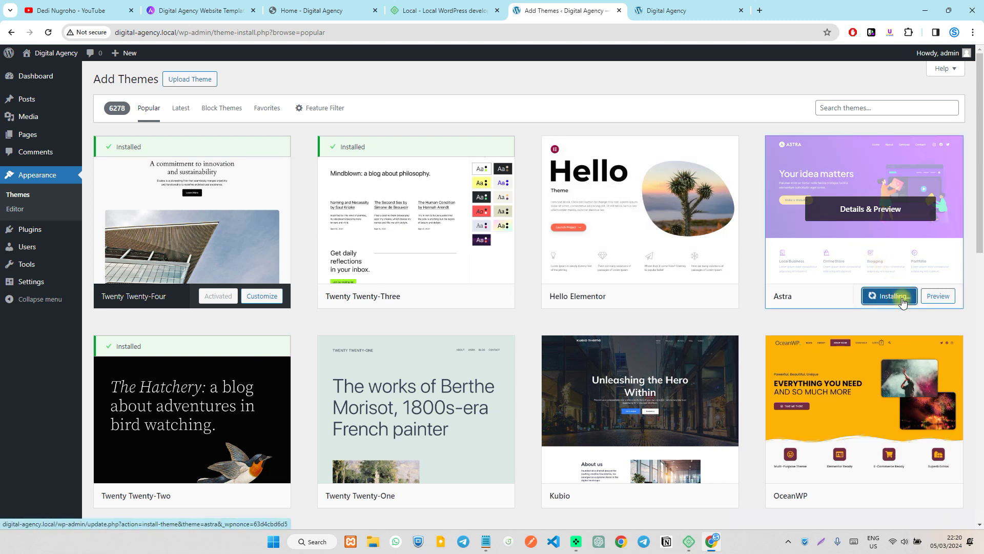
pyautogui.click(827, 105)
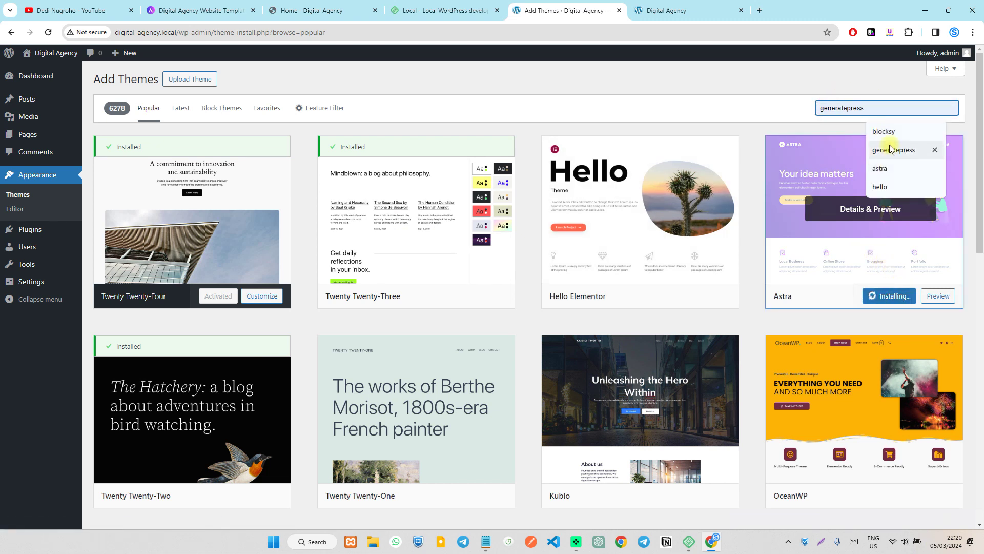
pyautogui.click(867, 86)
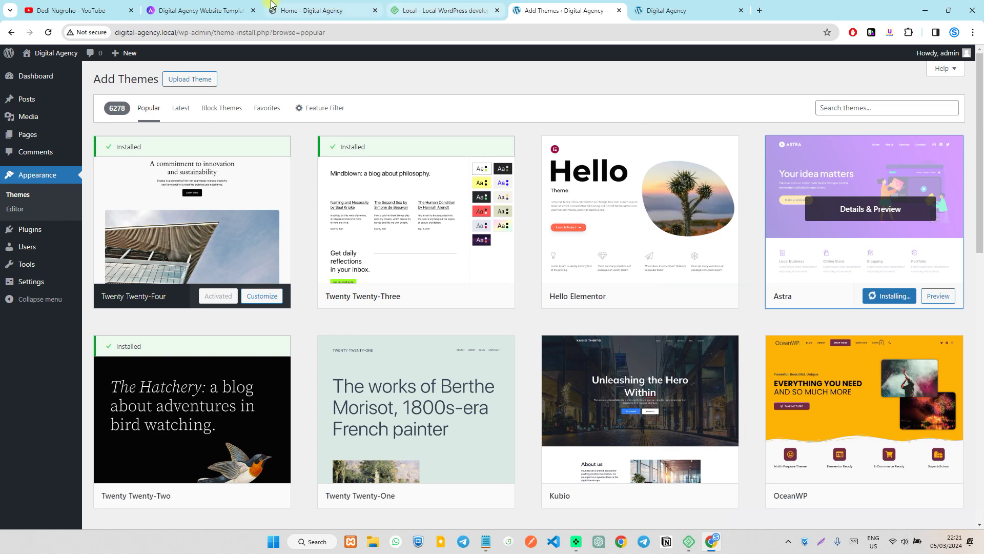
# Examine the Digital Agency website templates offered on the Astra site.
pyautogui.click(231, 10)
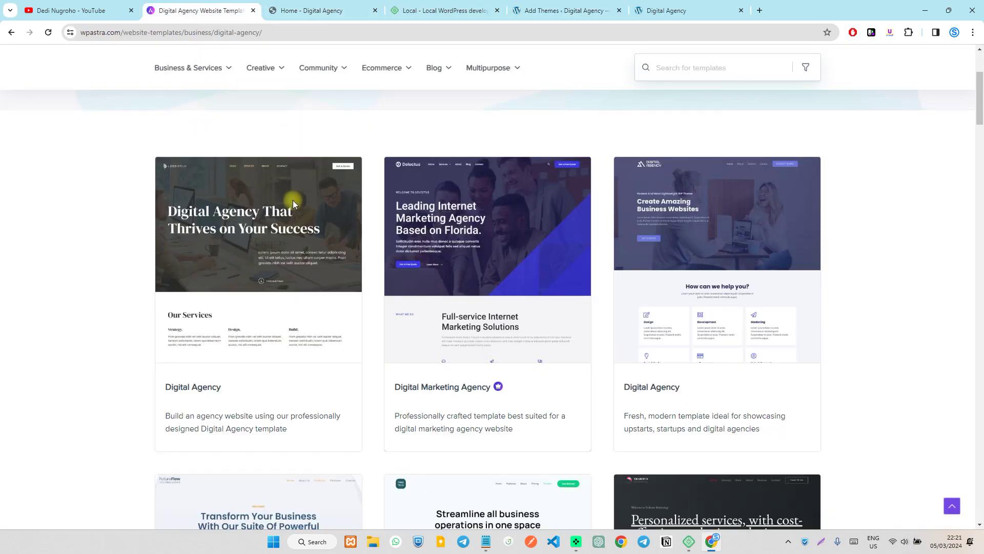
pyautogui.scroll(3, 293, 205)
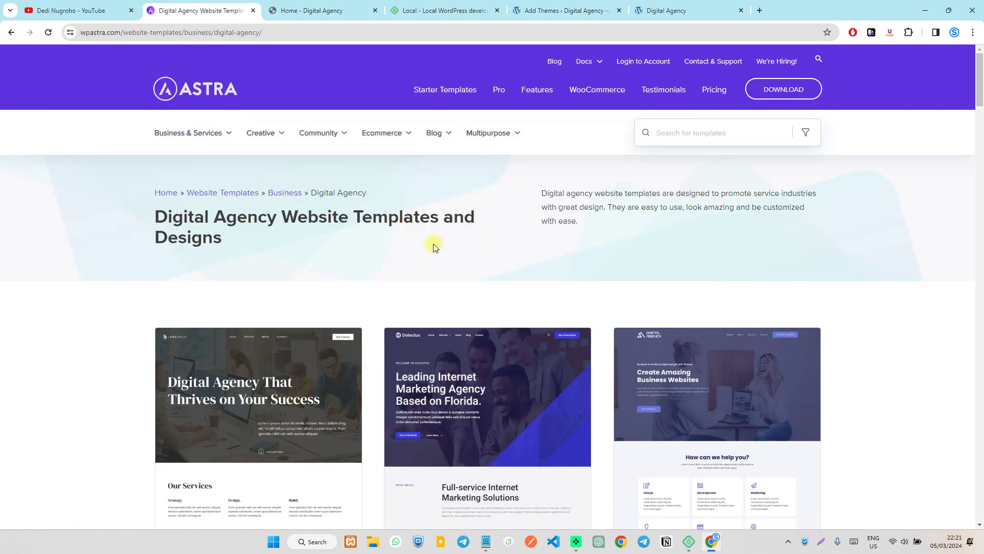
pyautogui.scroll(-5, 433, 246)
pyautogui.scroll(-5, 600, 264)
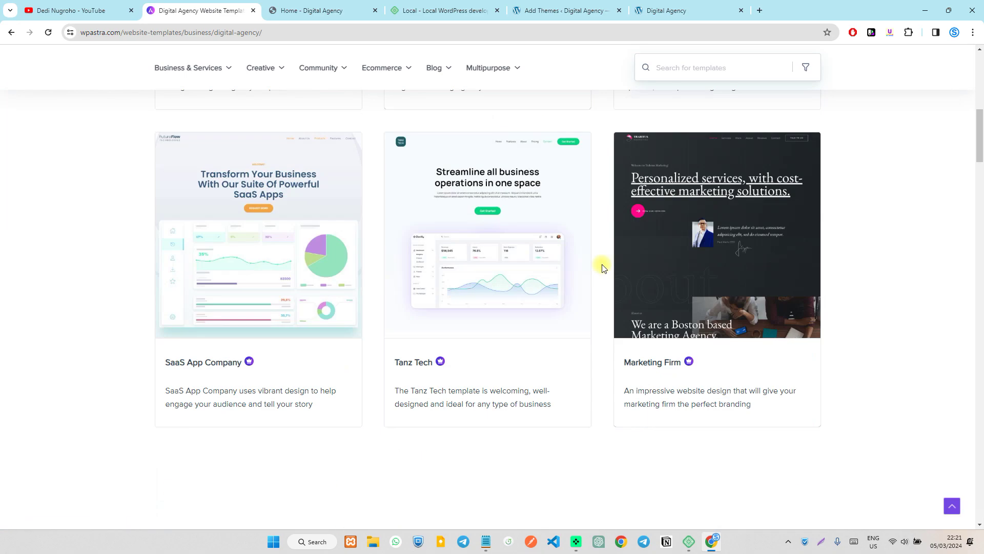
pyautogui.scroll(-4, 564, 241)
pyautogui.scroll(10, 446, 205)
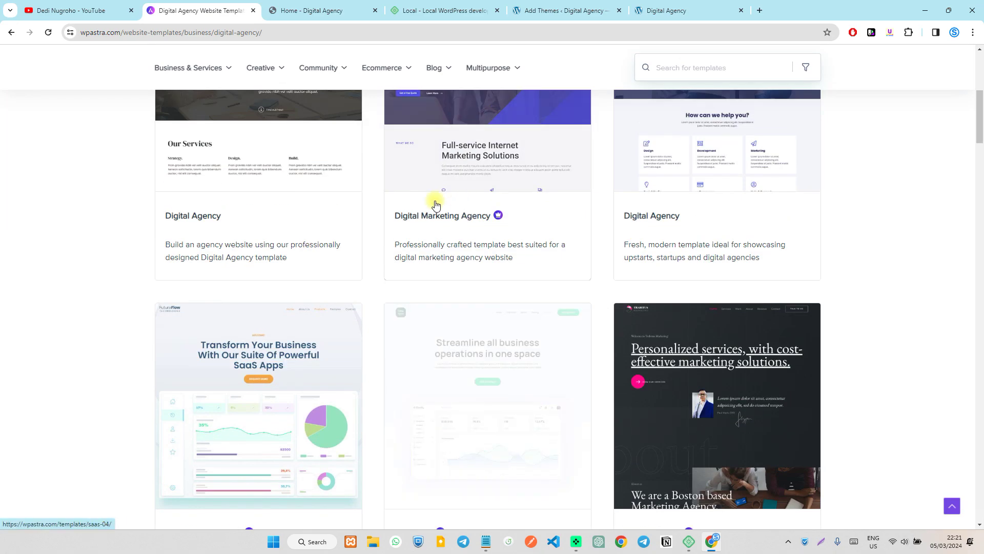
pyautogui.scroll(-2, 512, 241)
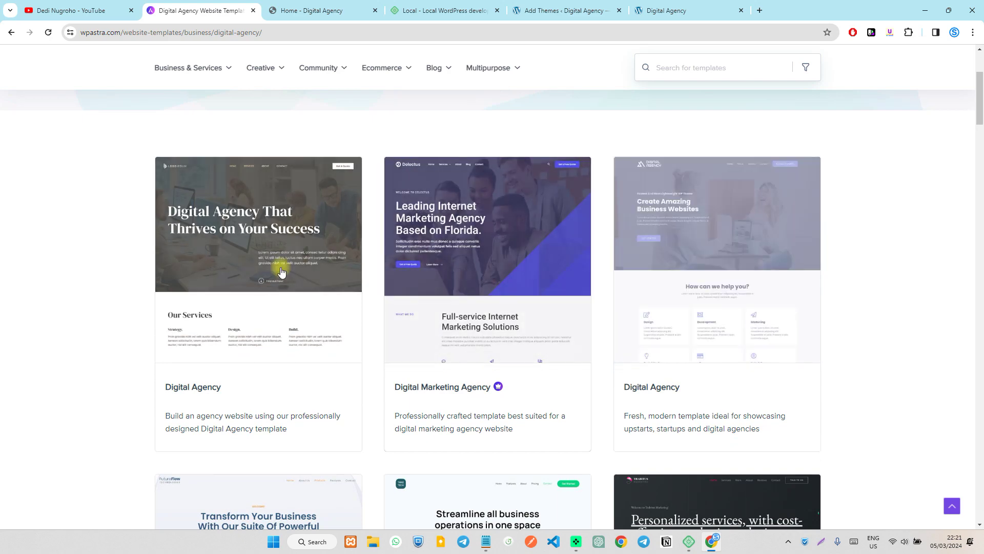
pyautogui.scroll(-5, 340, 270)
pyautogui.scroll(8, 606, 235)
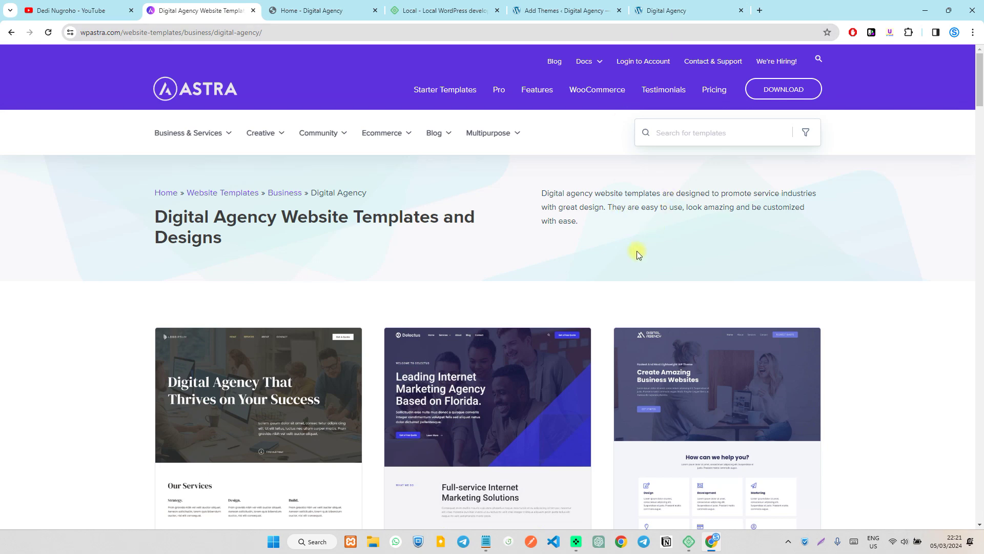
pyautogui.scroll(-5, 620, 277)
pyautogui.moveTo(546, 292)
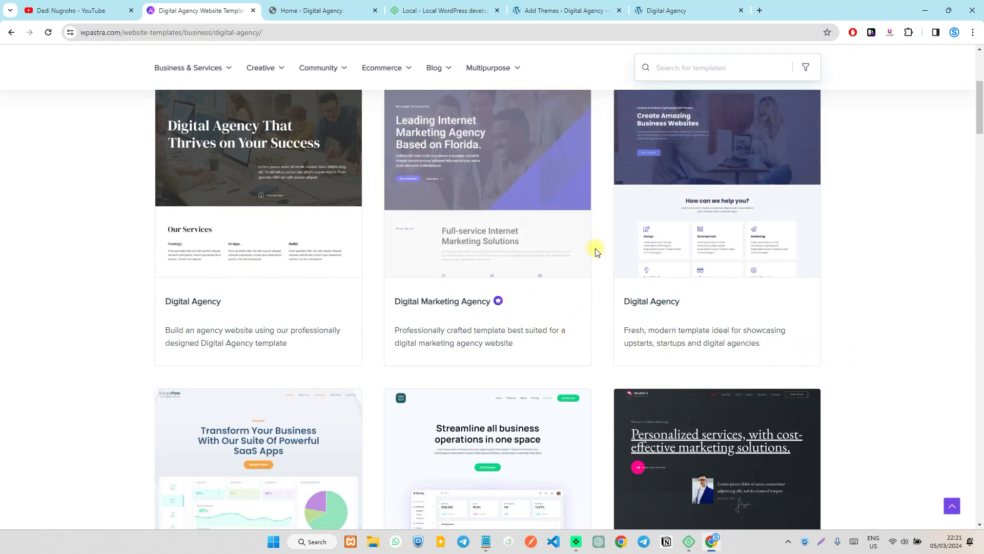
pyautogui.scroll(5, 593, 246)
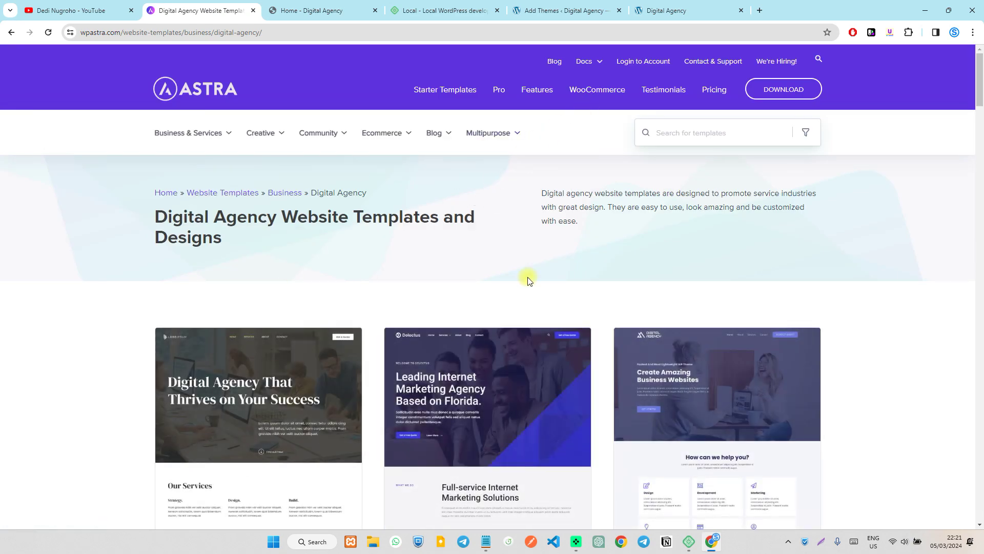
pyautogui.scroll(-5, 479, 307)
# Activate the Astra theme on the Digital Agency site and install its Starter Templates.
pyautogui.click(667, 10)
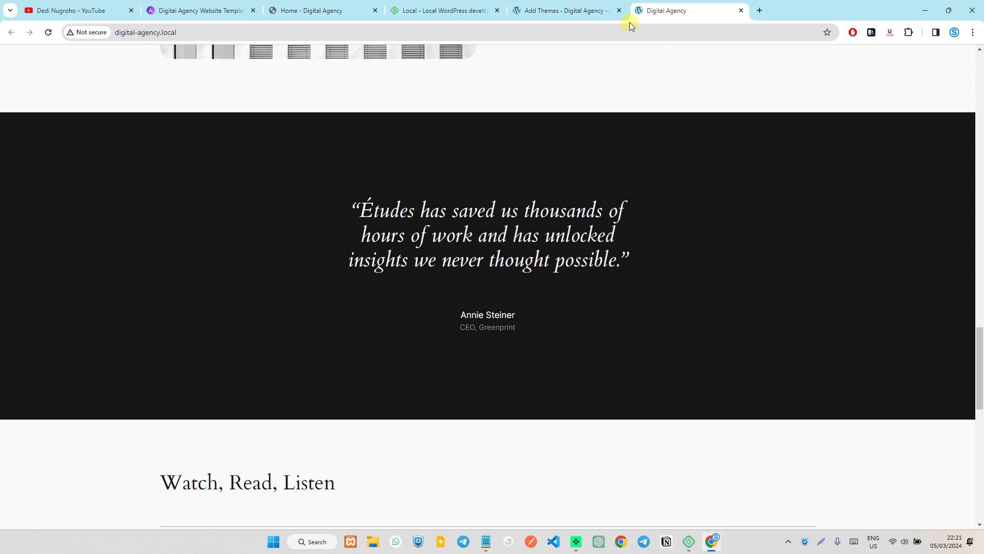
pyautogui.click(569, 11)
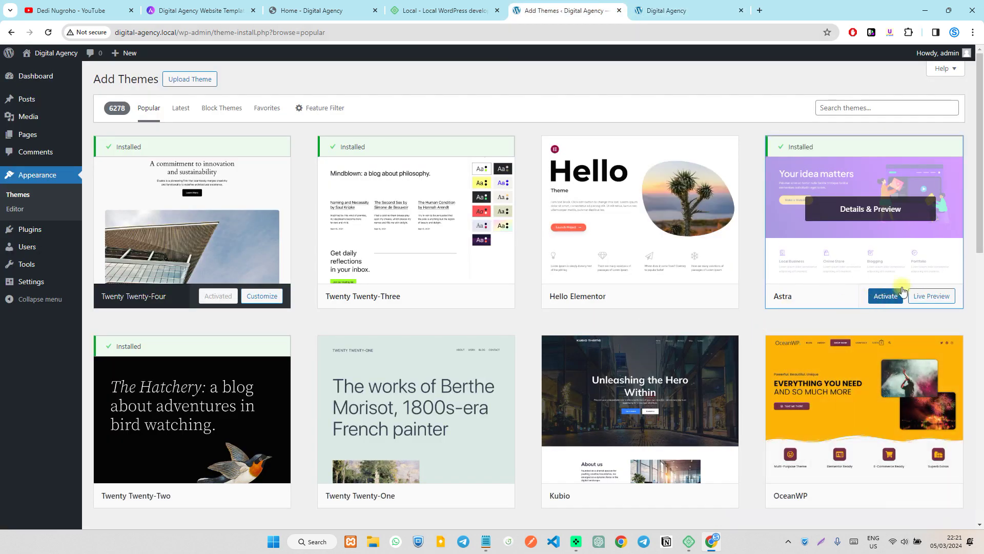
pyautogui.click(885, 297)
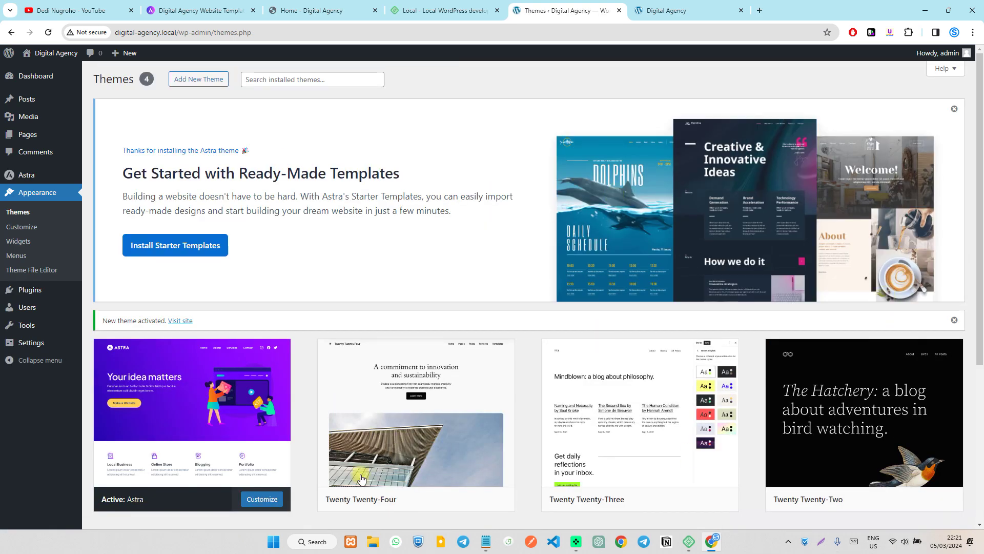
pyautogui.scroll(-2, 820, 405)
pyautogui.scroll(2, 808, 408)
pyautogui.click(188, 247)
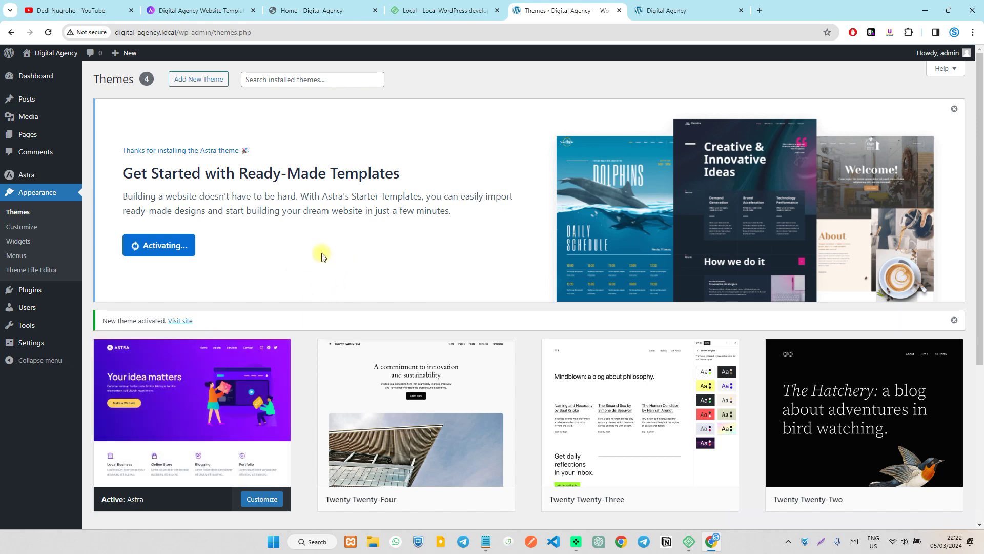
# Review the sections of the Digital Agency demo homepage, and return to the Starter Templates page of the local site.
pyautogui.click(316, 6)
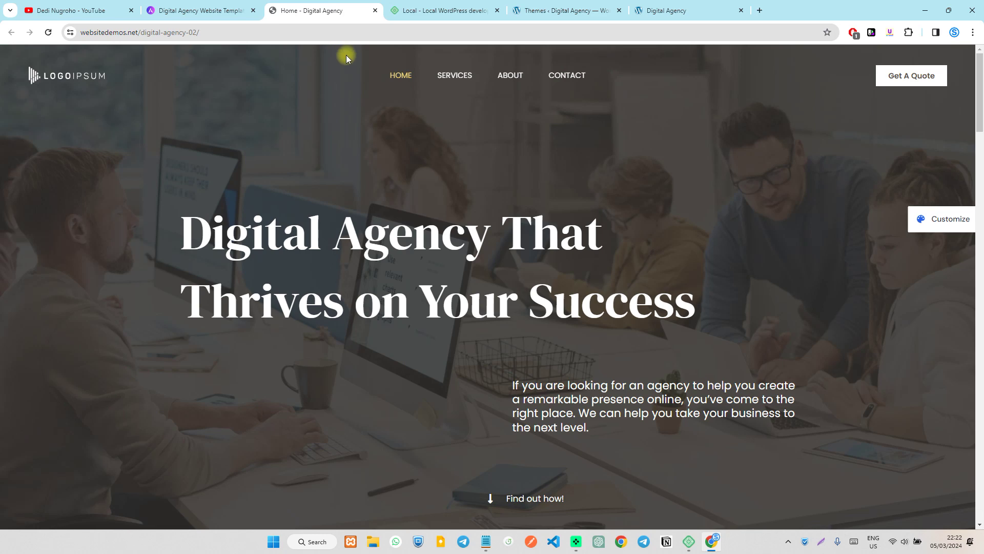
pyautogui.scroll(-3, 484, 250)
pyautogui.scroll(3, 484, 254)
pyautogui.scroll(-4, 618, 264)
pyautogui.scroll(-6, 618, 264)
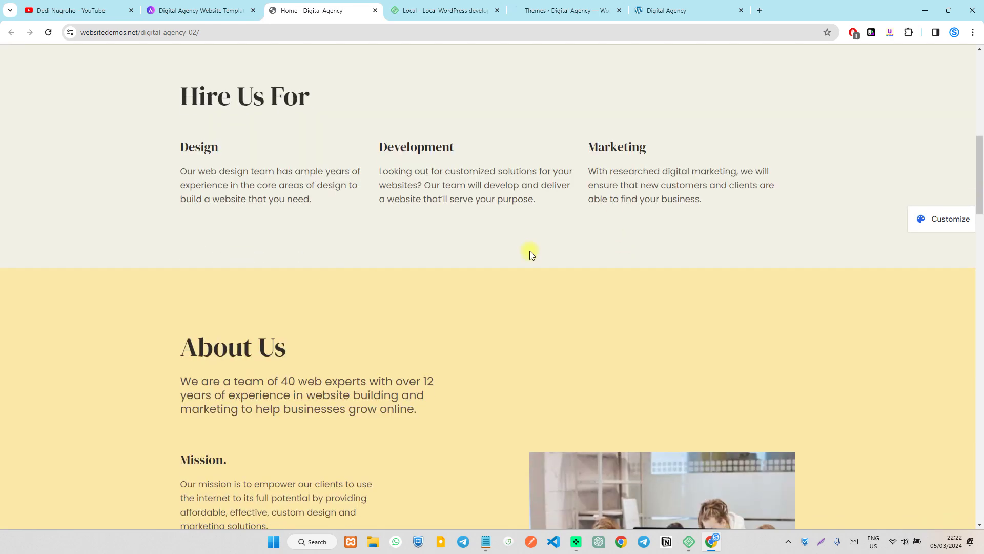
pyautogui.scroll(-10, 518, 297)
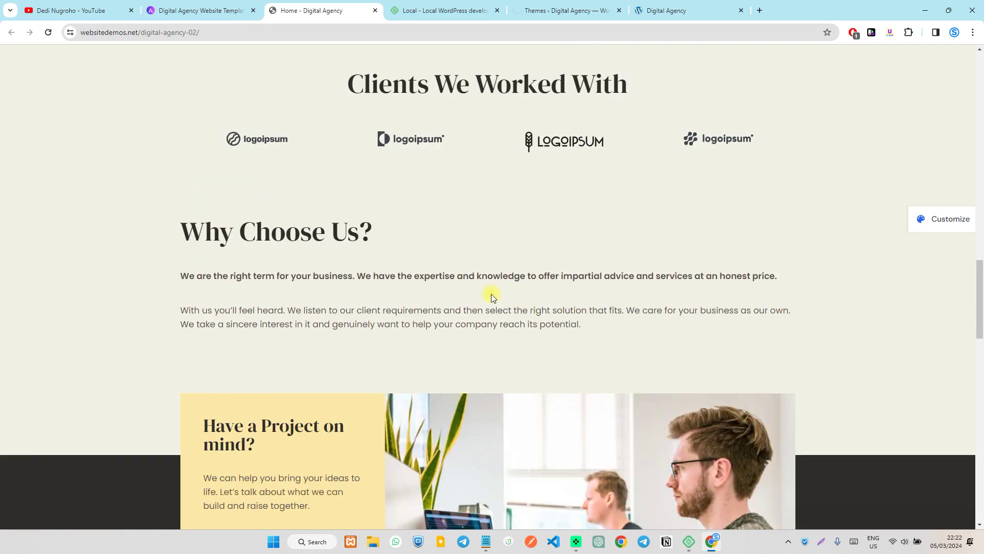
pyautogui.scroll(-6, 564, 292)
pyautogui.scroll(-9, 686, 282)
pyautogui.scroll(14, 347, 191)
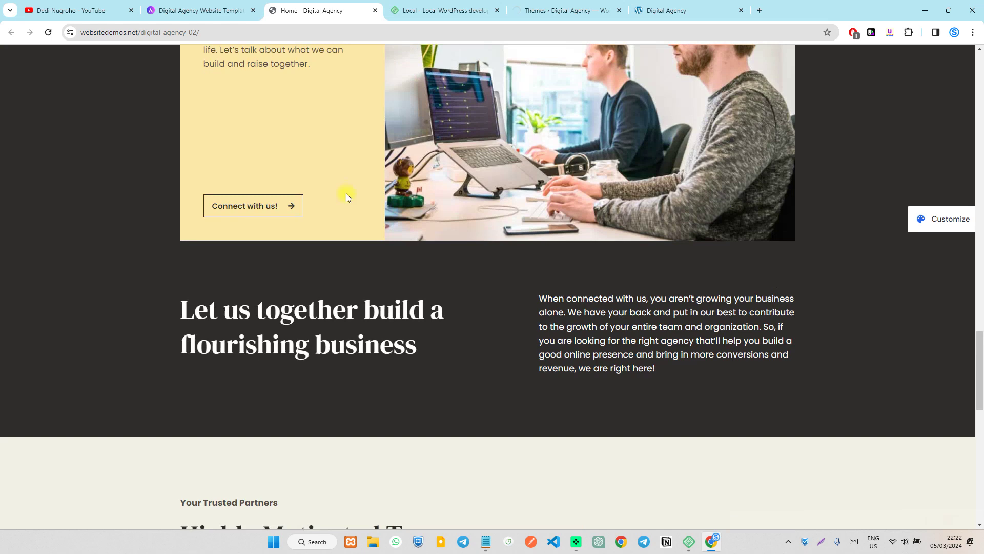
pyautogui.hotkey('ctrl', 'shift', 'Tab')
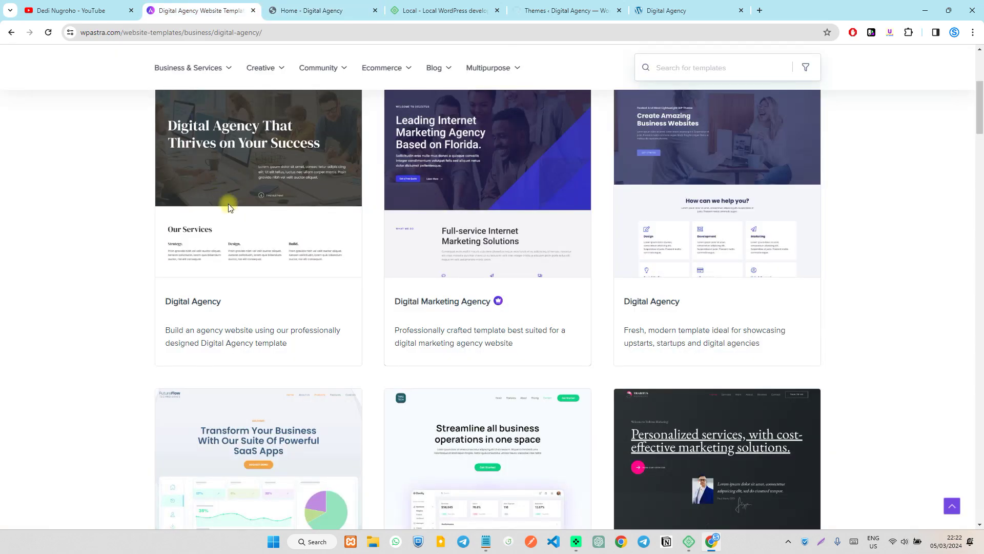
pyautogui.hotkey('ctrl', 'Tab')
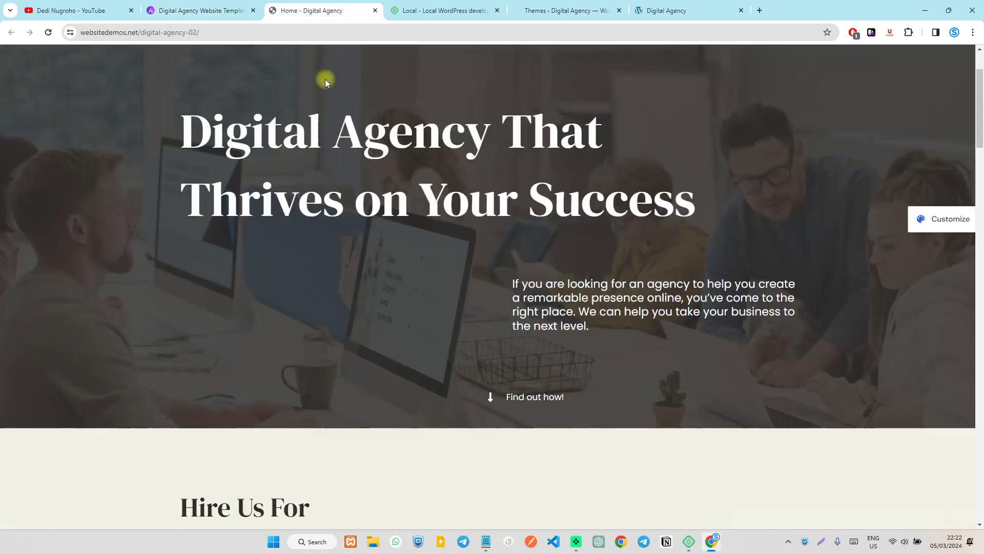
pyautogui.scroll(-6, 359, 315)
pyautogui.scroll(-7, 385, 300)
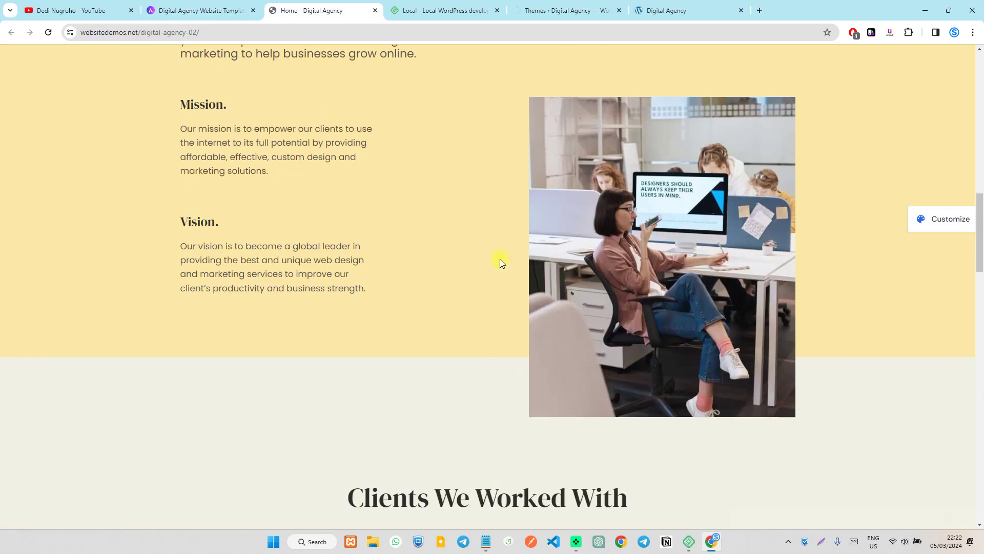
pyautogui.click(682, 6)
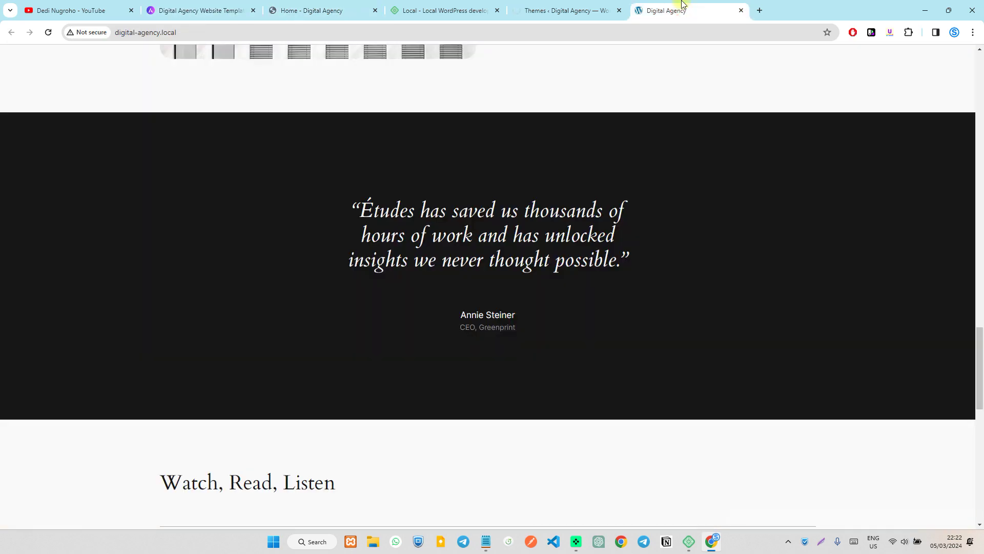
pyautogui.click(567, 7)
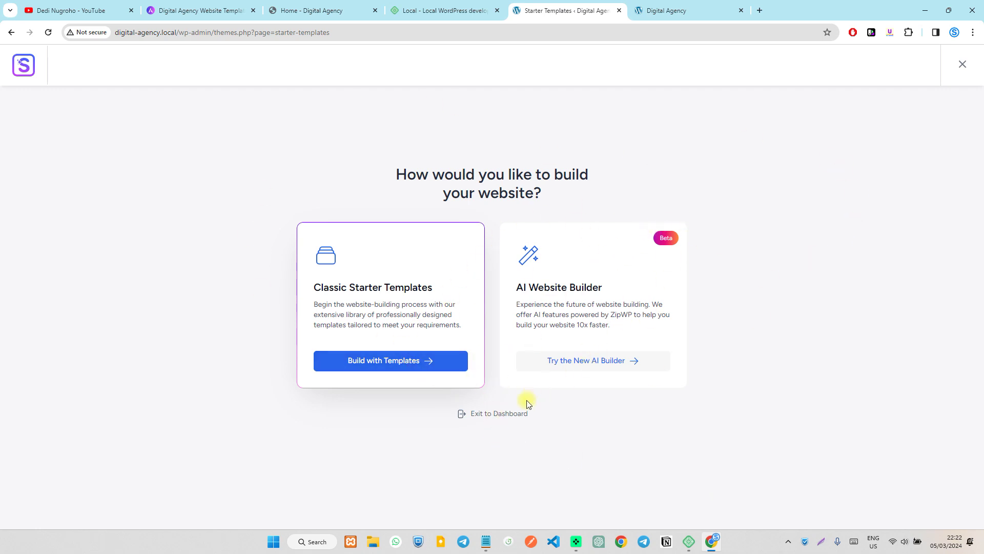
# Exit the template wizard to the dashboard, and refresh the local site's homepage to check its appearance with the Astra theme.
pyautogui.click(502, 414)
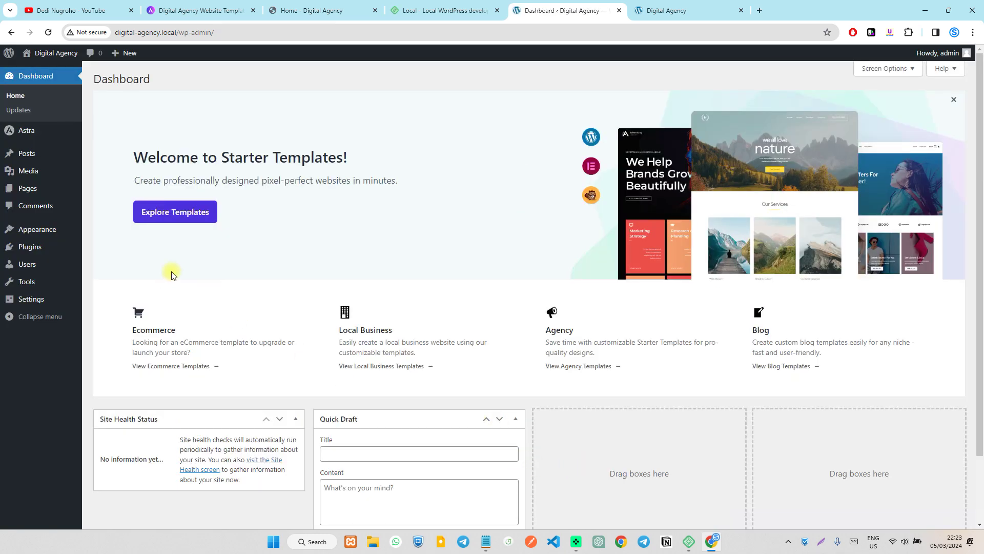
pyautogui.click(666, 10)
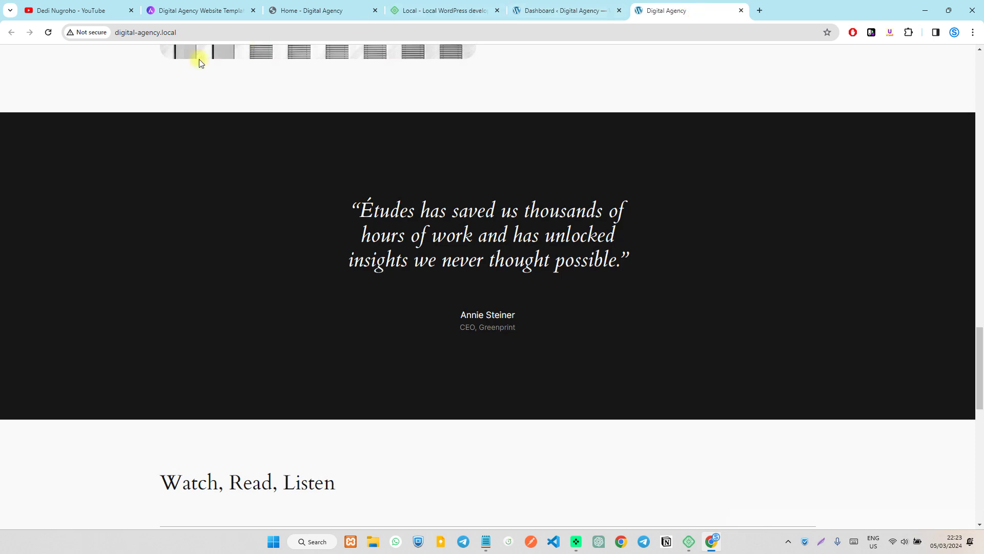
pyautogui.click(48, 33)
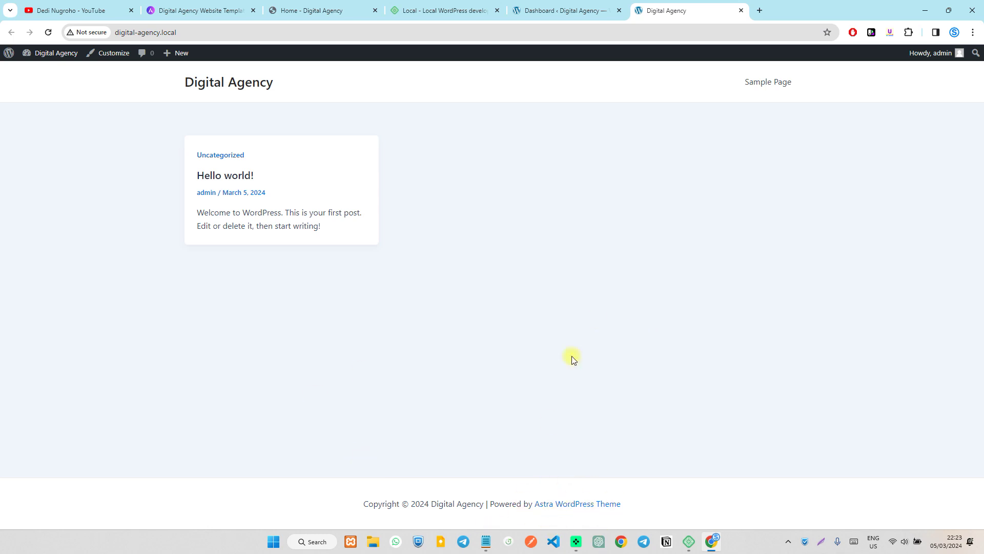
pyautogui.click(567, 7)
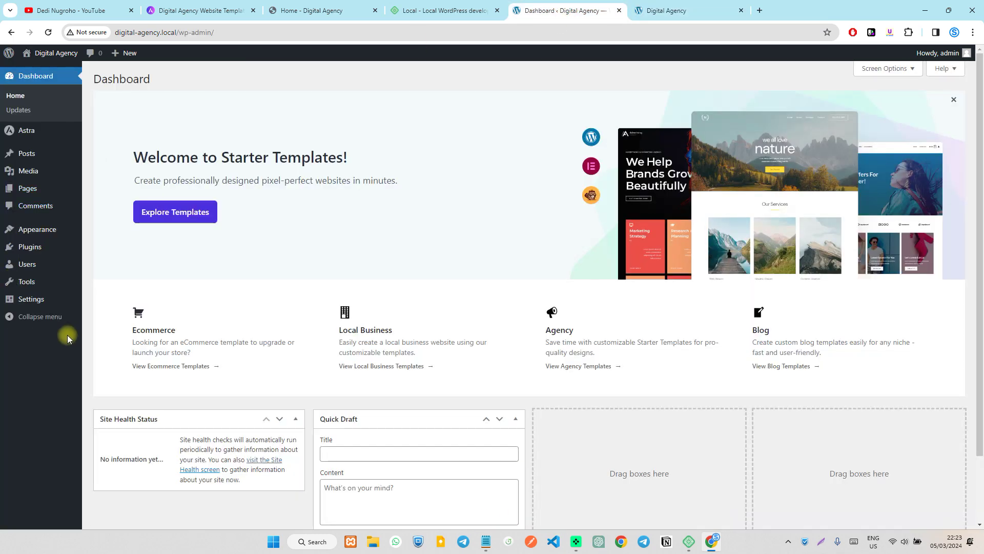
# Start building with Classic Starter Templates, choose Elementor as the page builder, and filter the Business templates to Agency.
pyautogui.moveTo(36, 229)
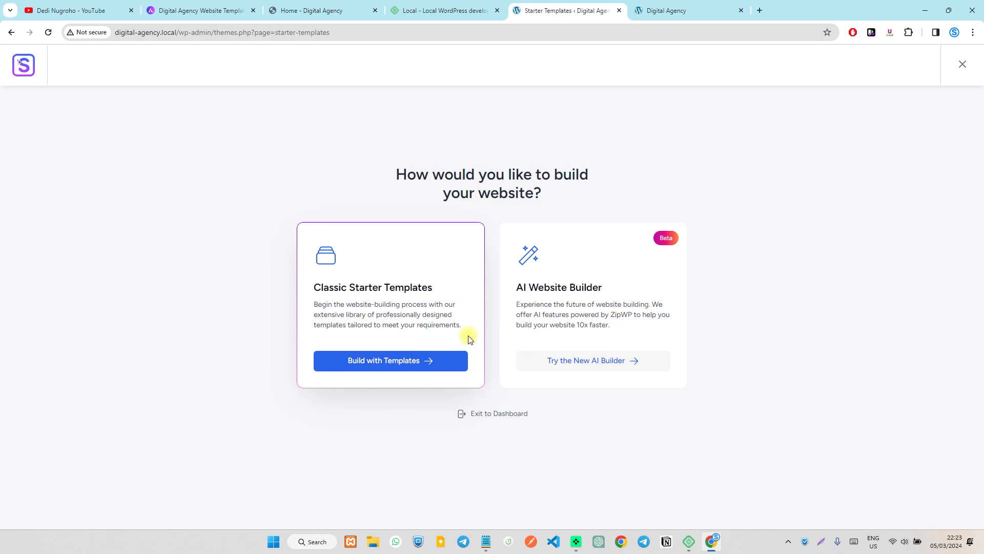
pyautogui.click(398, 363)
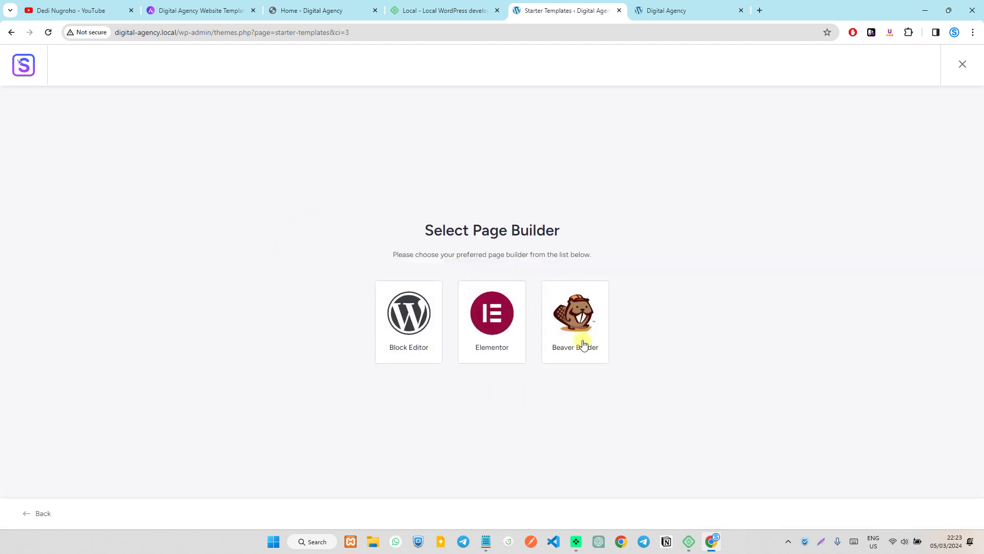
pyautogui.click(495, 313)
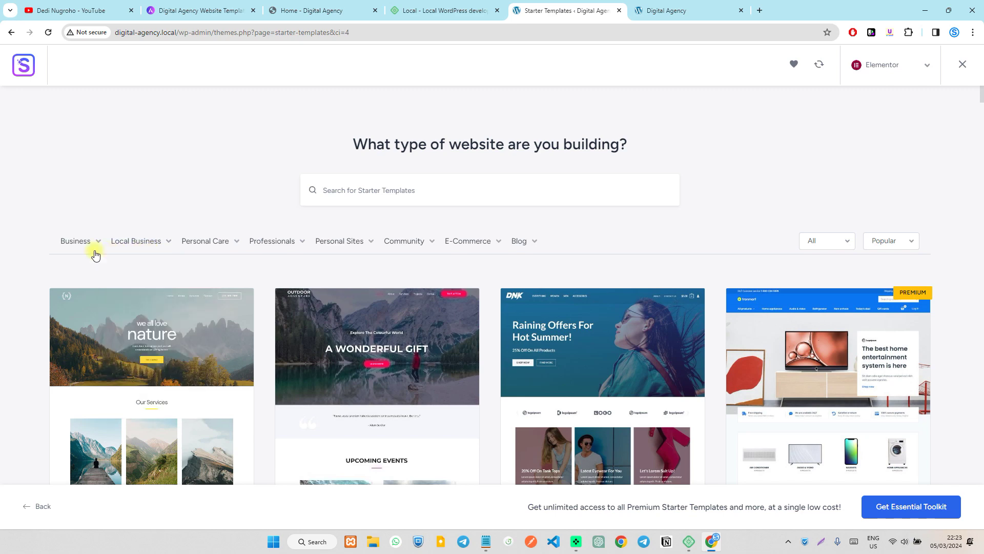
pyautogui.moveTo(77, 242)
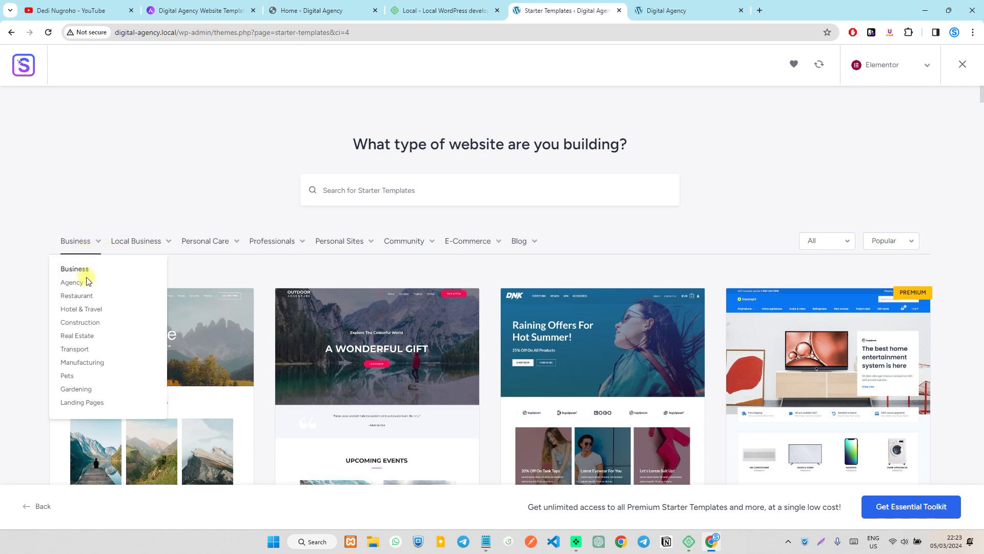
pyautogui.click(86, 282)
# Examine the details page of the Digital Agency template on the Astra site for its features, page builders and type.
pyautogui.click(200, 10)
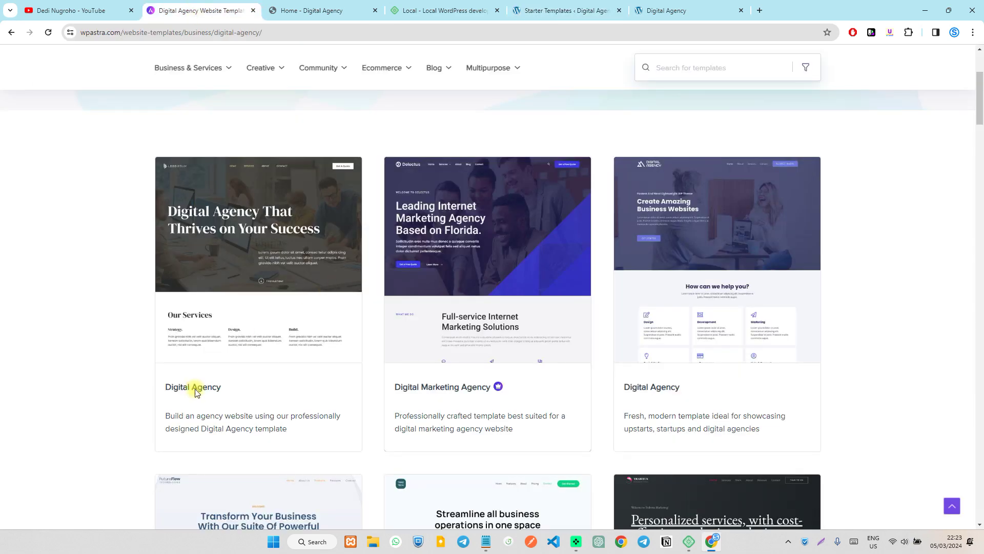
pyautogui.scroll(-3, 287, 247)
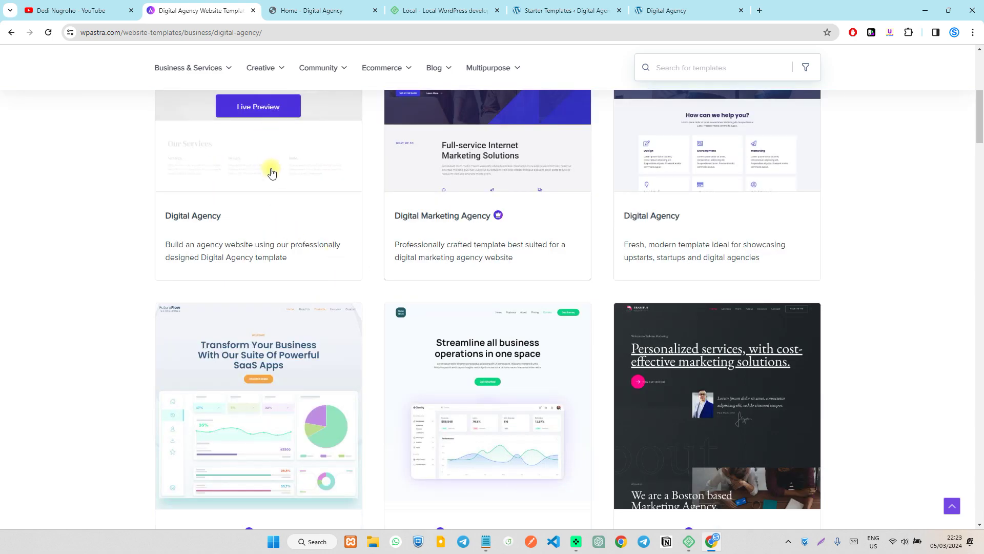
pyautogui.scroll(5, 277, 180)
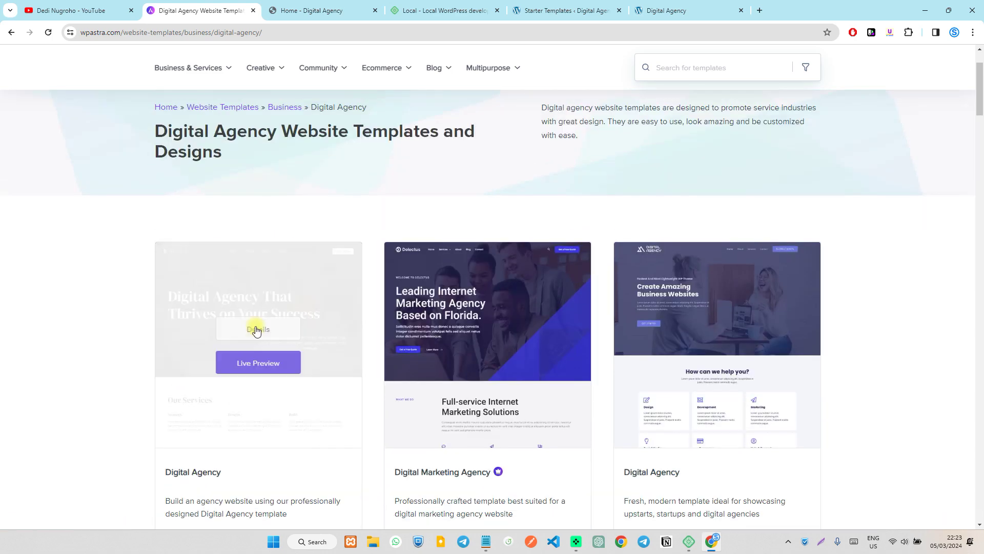
pyautogui.click(257, 330)
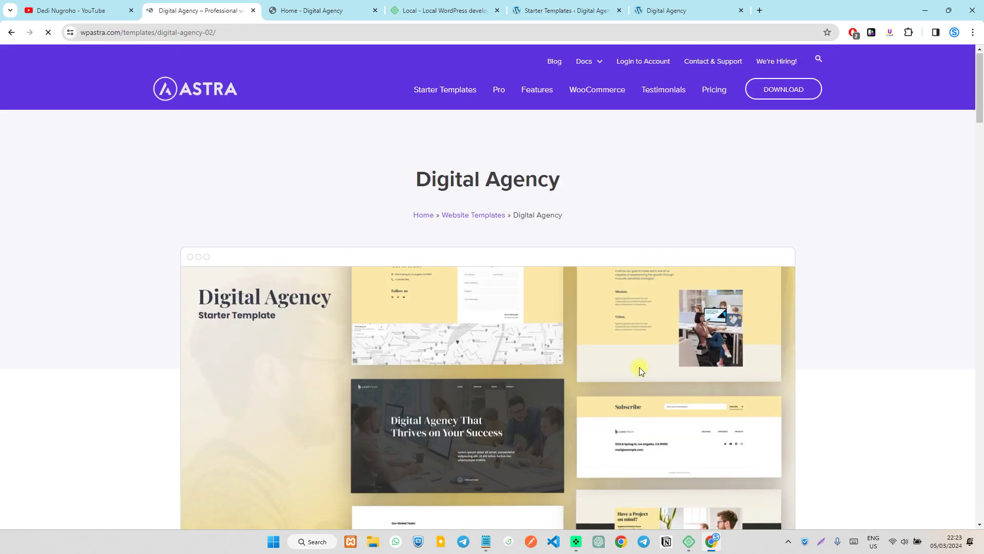
pyautogui.scroll(-10, 559, 283)
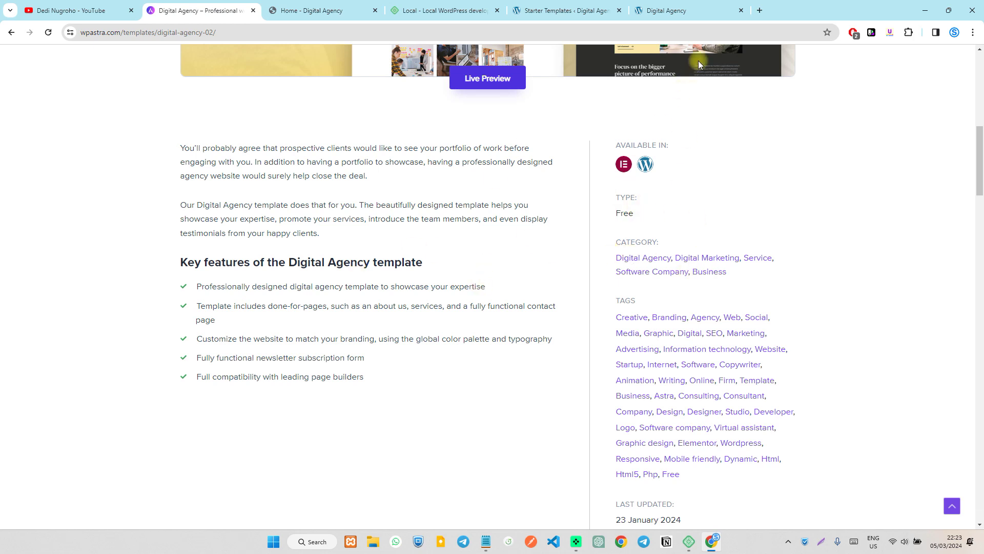
pyautogui.click(667, 11)
# Select the Digital Agency template from the Agency results in the local site's Starter Templates.
pyautogui.click(567, 10)
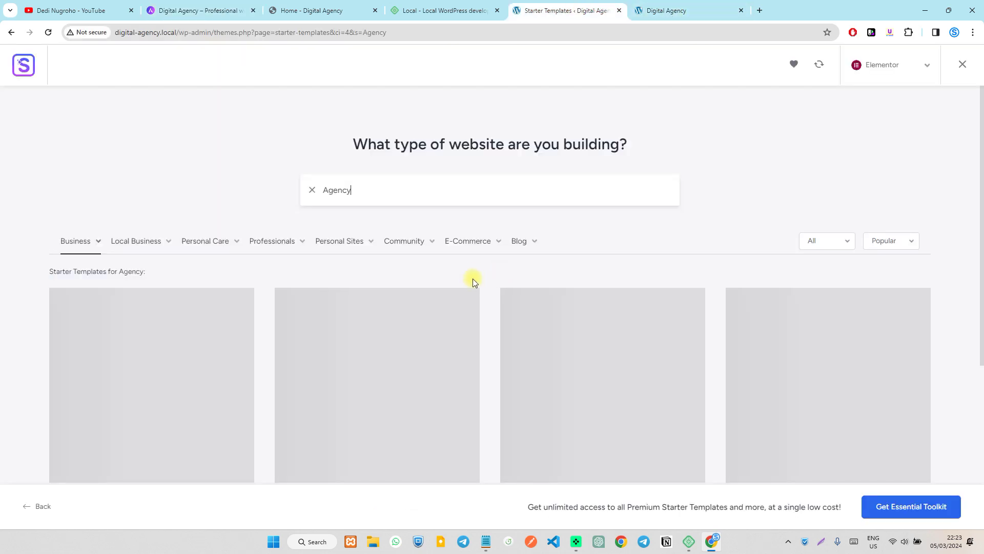
pyautogui.scroll(-5, 462, 271)
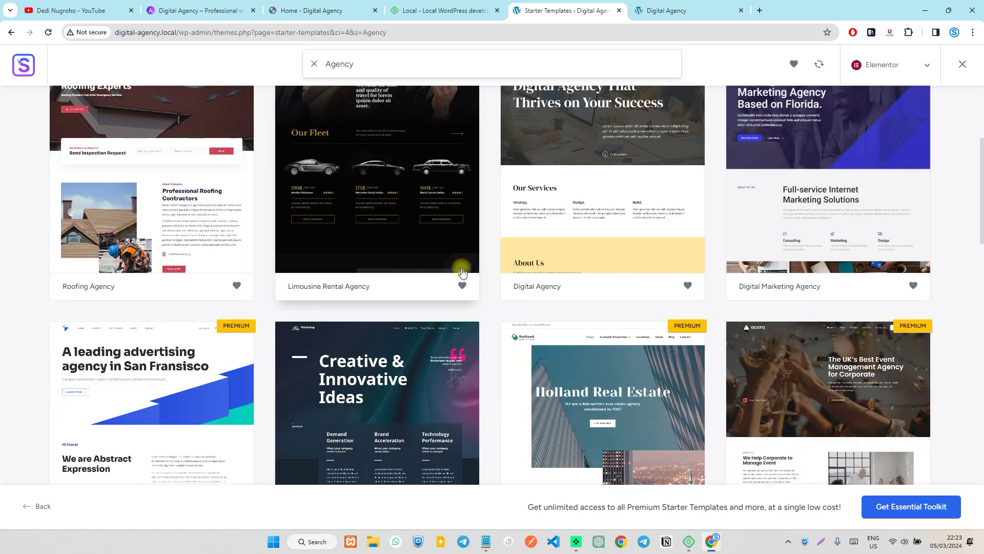
pyautogui.scroll(4, 466, 308)
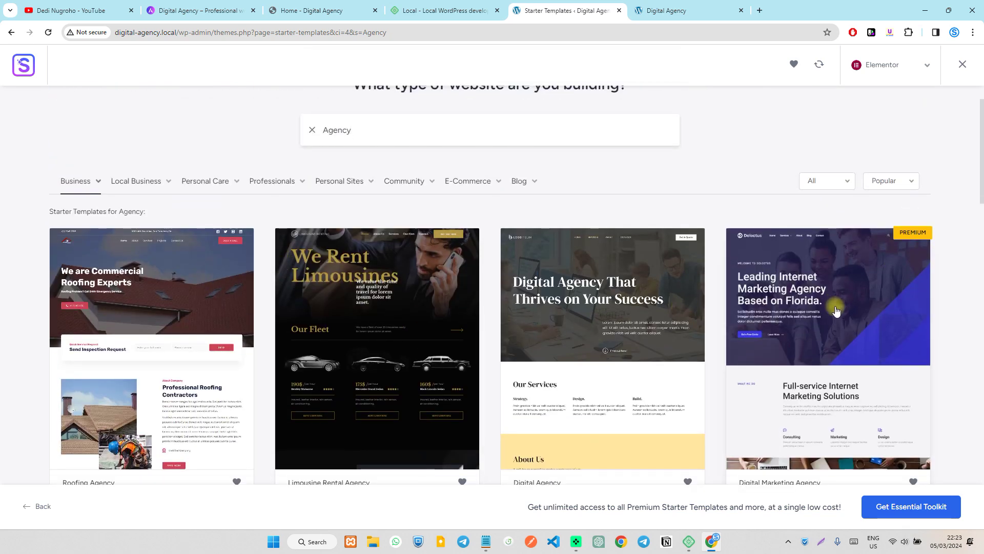
pyautogui.scroll(-2, 836, 310)
pyautogui.click(619, 200)
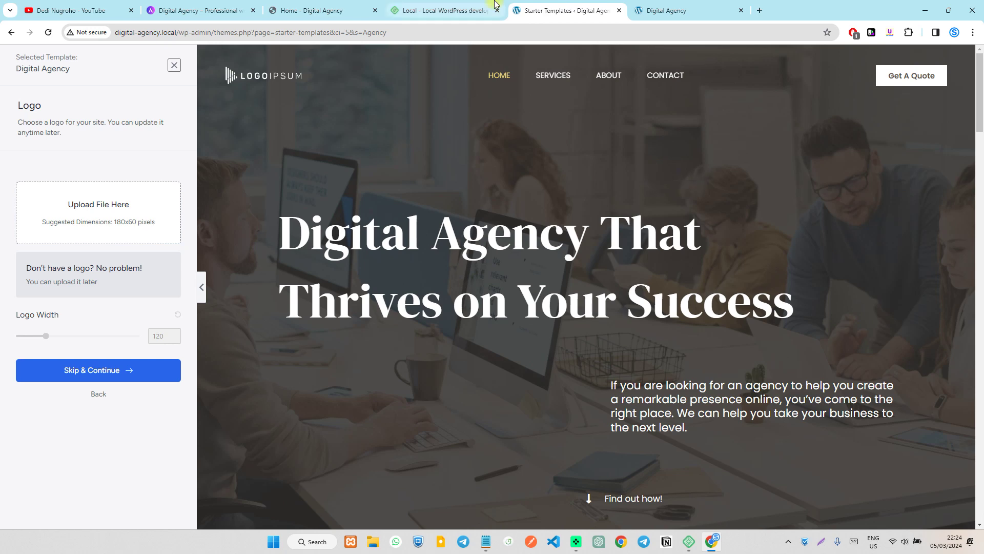
# Review the sections of the Digital Agency template preview, and compare it with the local site's current homepage.
pyautogui.scroll(-3, 616, 284)
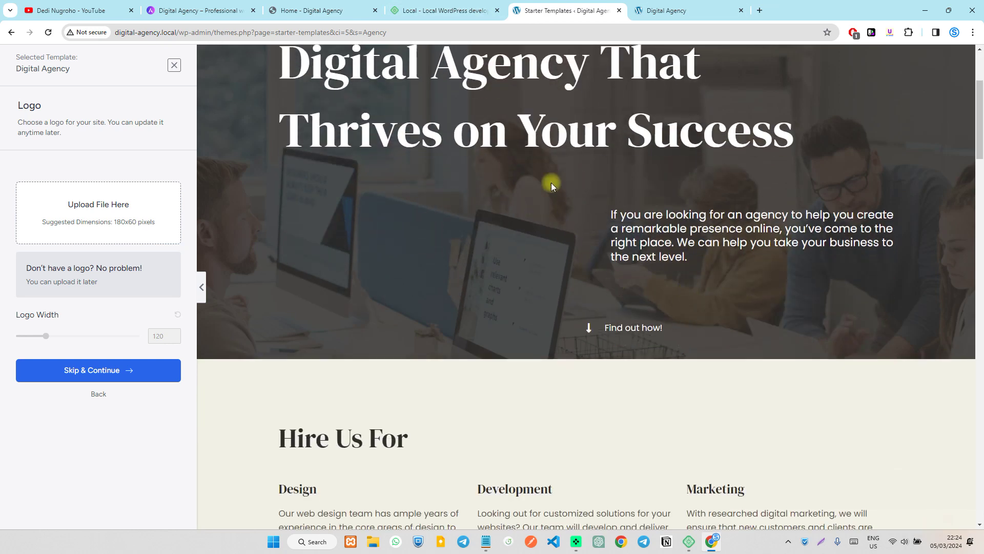
pyautogui.scroll(-2, 575, 169)
pyautogui.click(666, 11)
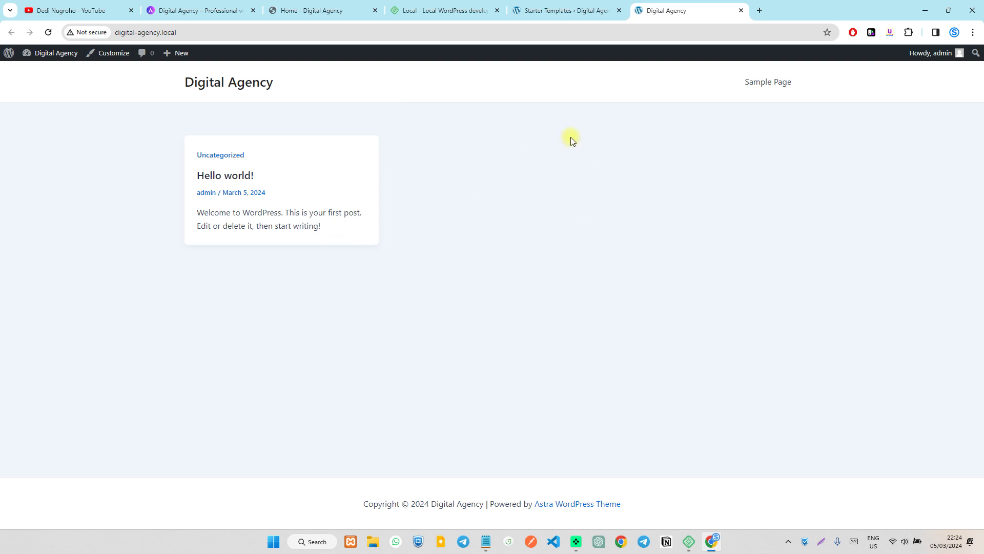
pyautogui.click(500, 6)
pyautogui.click(538, 11)
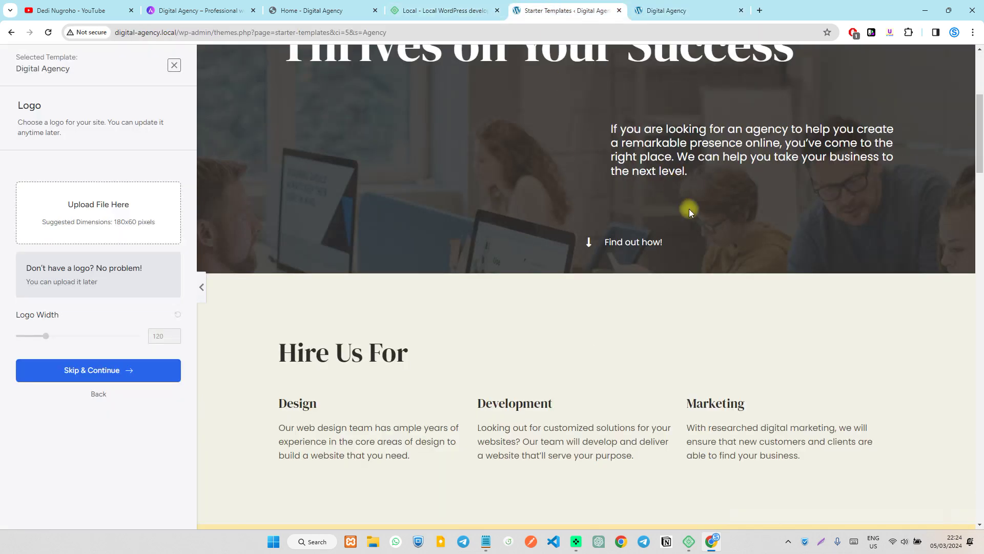
pyautogui.scroll(-10, 659, 252)
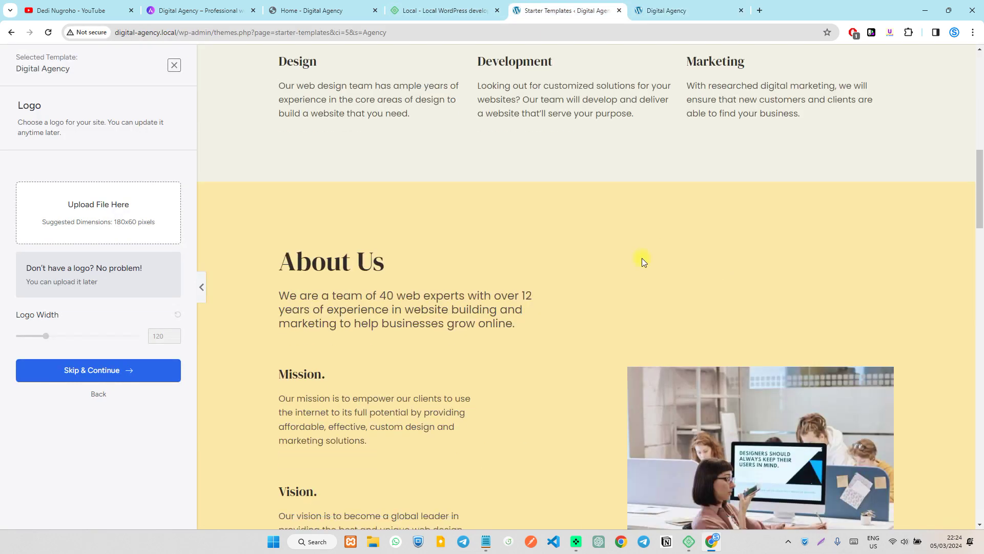
pyautogui.scroll(-15, 660, 252)
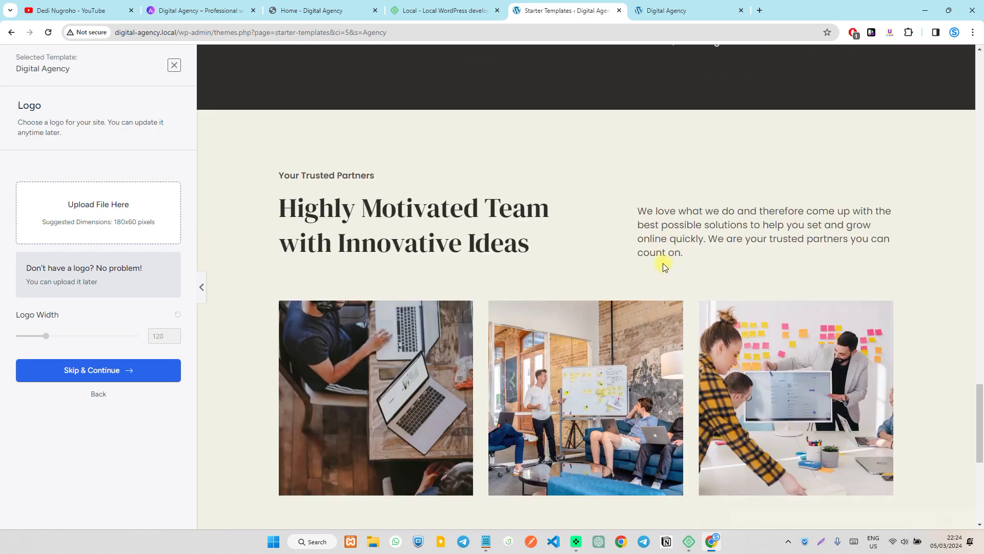
pyautogui.scroll(-5, 663, 263)
pyautogui.scroll(10, 662, 262)
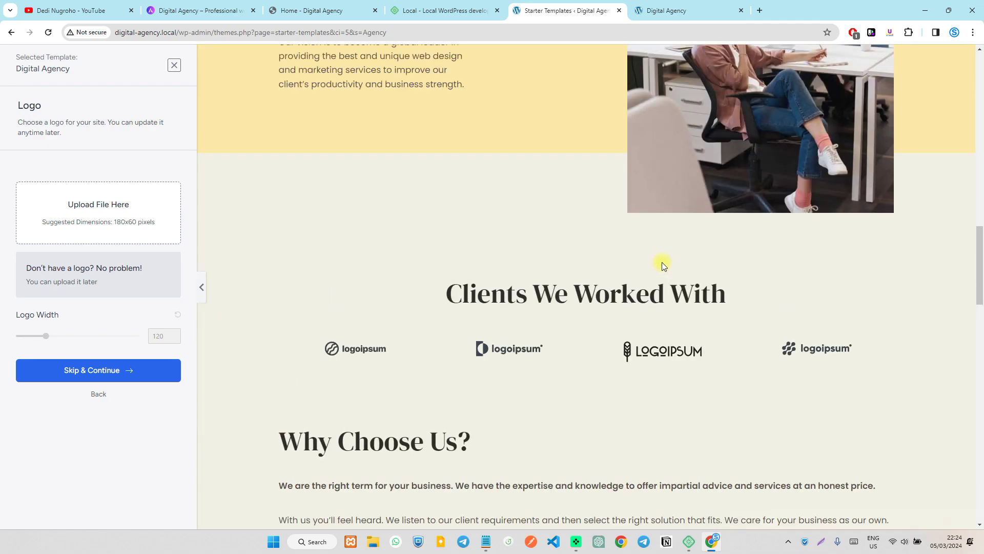
pyautogui.scroll(10, 660, 263)
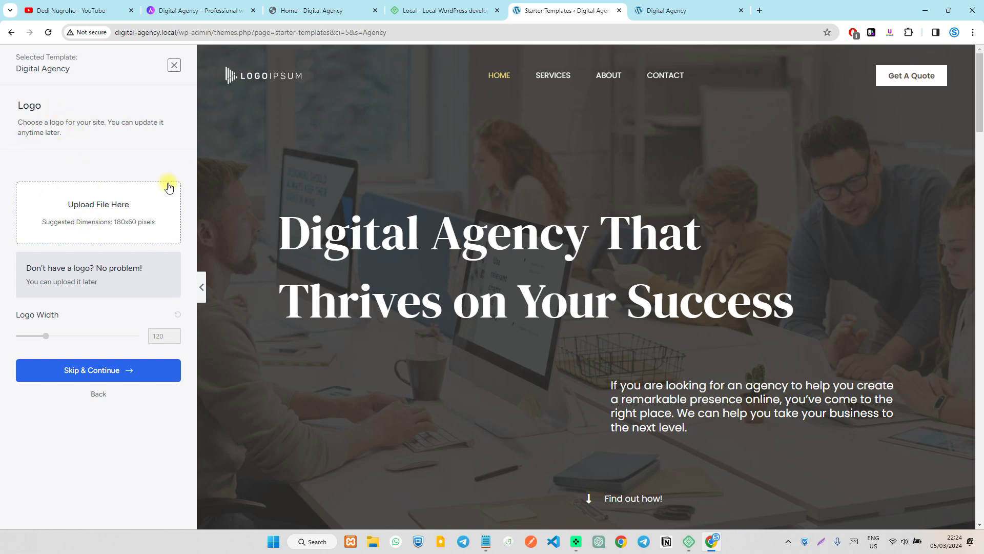
pyautogui.click(97, 209)
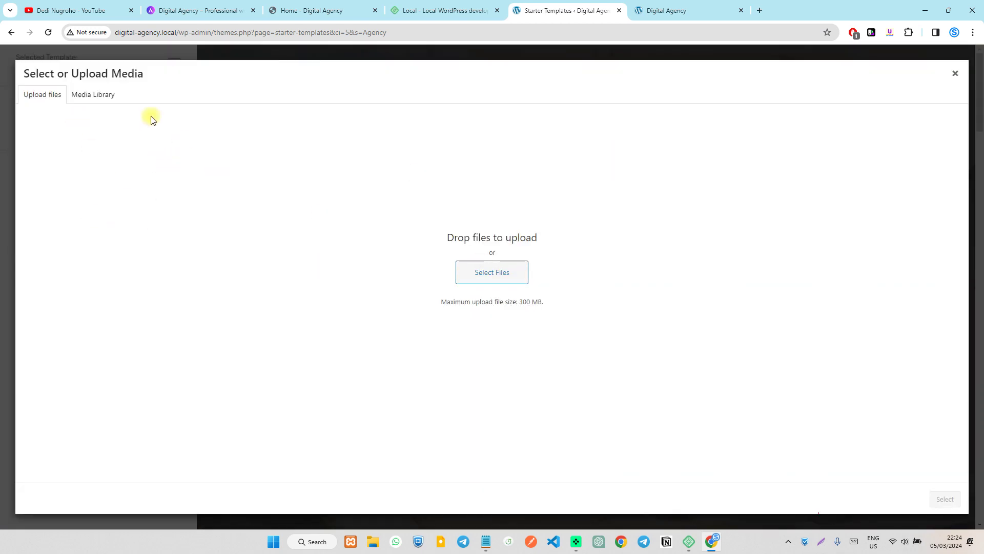
pyautogui.click(100, 95)
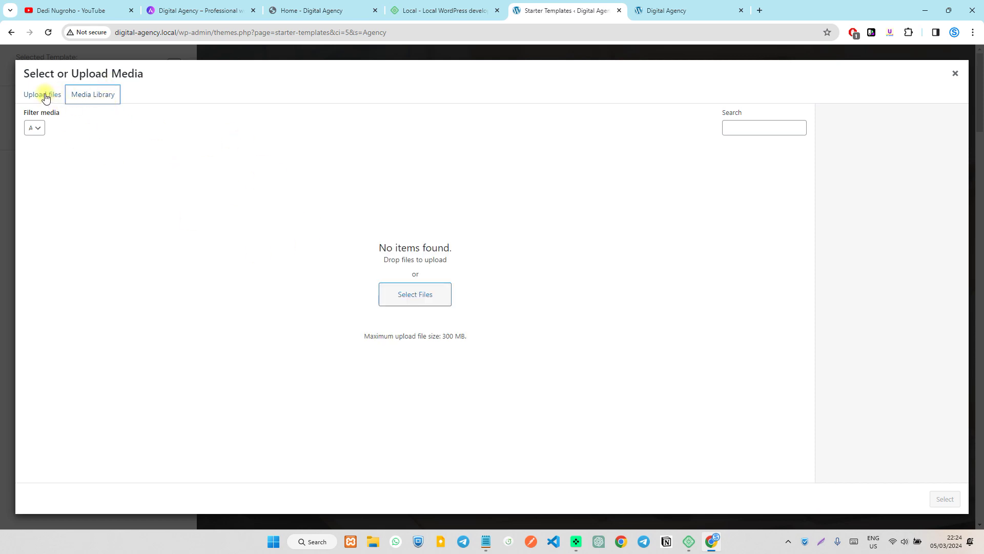
pyautogui.click(45, 97)
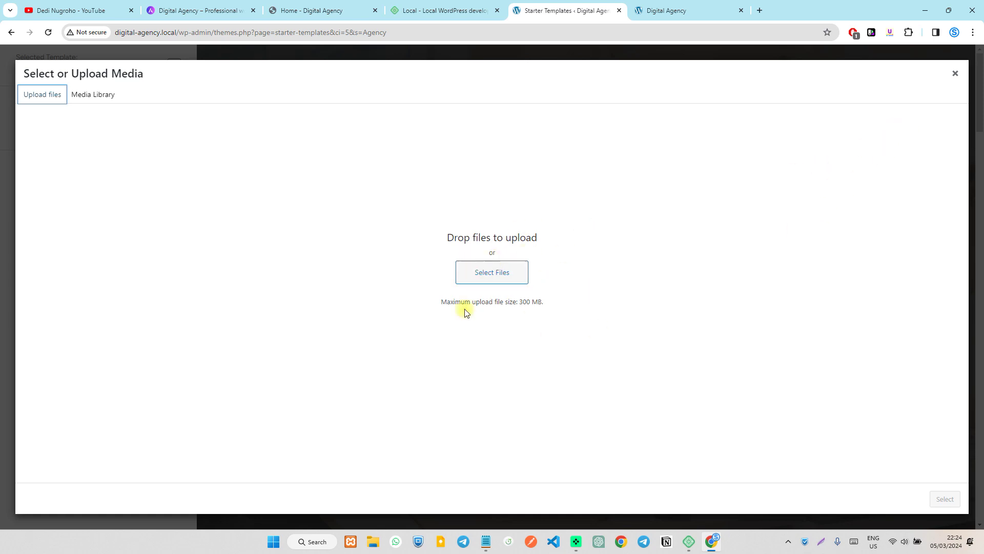
pyautogui.click(954, 73)
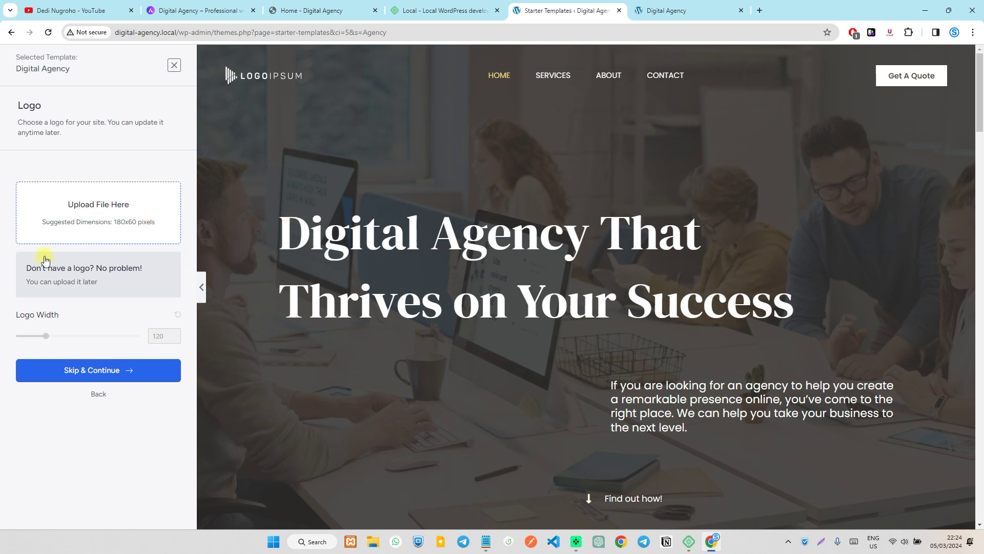
# Skip the logo upload and check the template preview with its default colors and fonts.
pyautogui.click(101, 370)
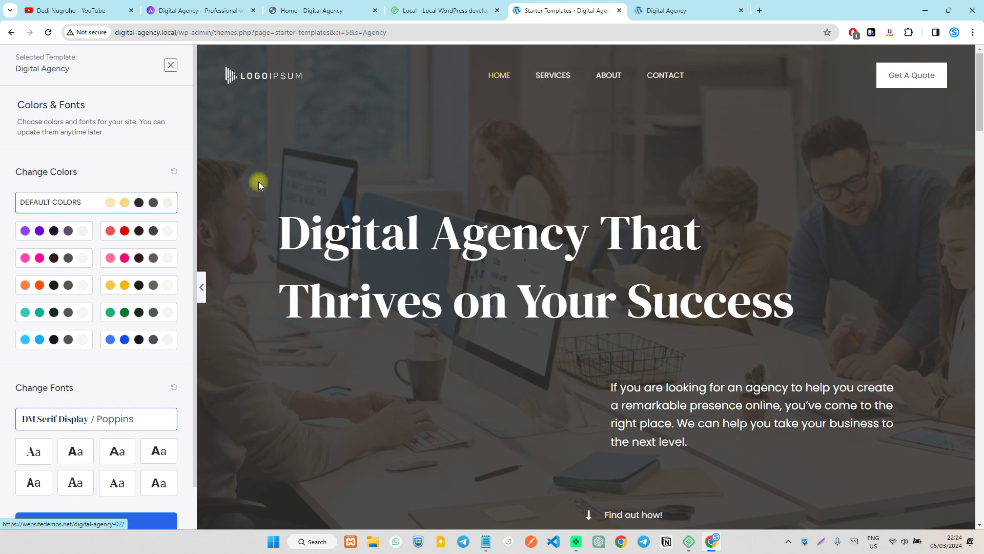
pyautogui.scroll(-2, 540, 195)
pyautogui.scroll(2, 541, 192)
pyautogui.scroll(-15, 511, 84)
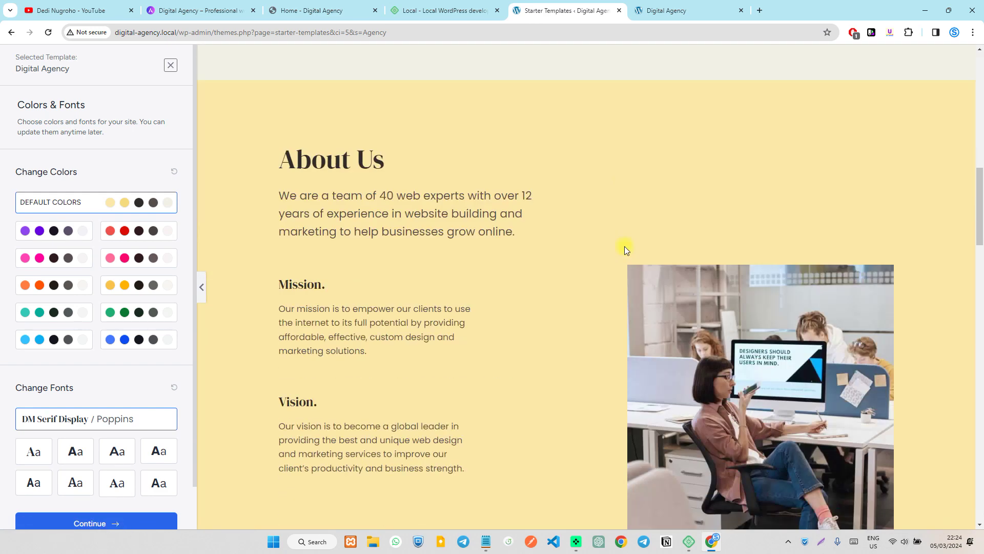
pyautogui.scroll(-20, 395, 336)
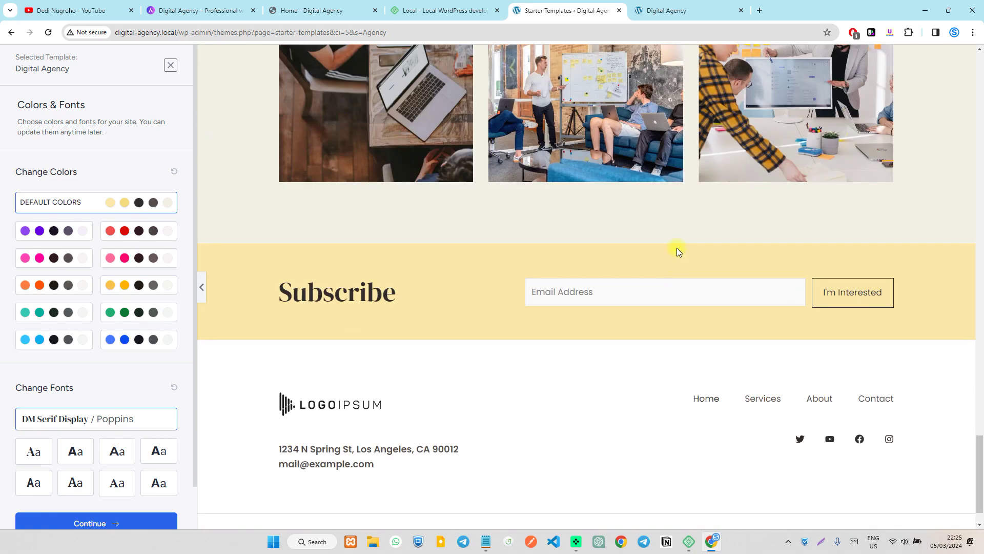
pyautogui.scroll(8, 483, 309)
pyautogui.scroll(-9, 496, 306)
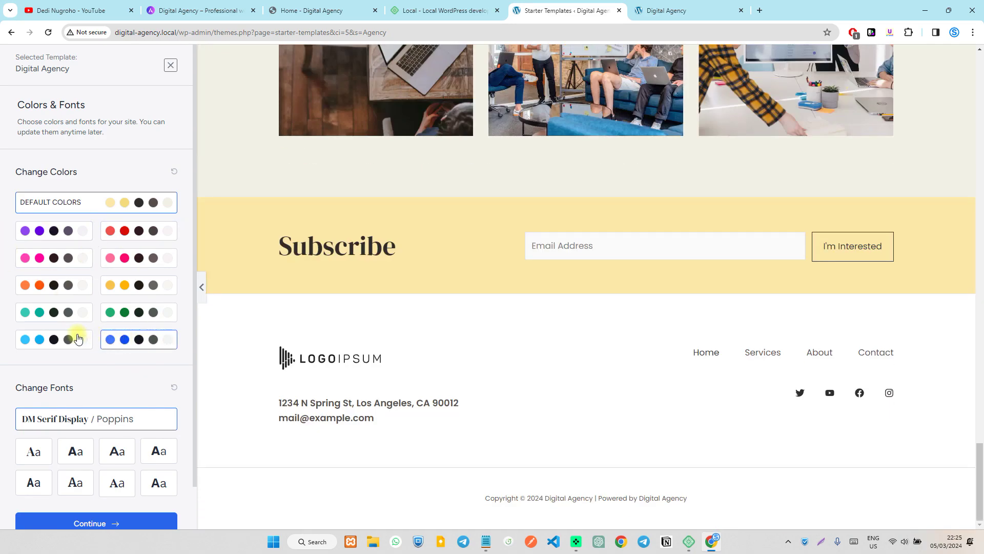
# Try the light blue color palette on the template and check it across the preview's sections.
pyautogui.click(38, 340)
pyautogui.scroll(20, 409, 307)
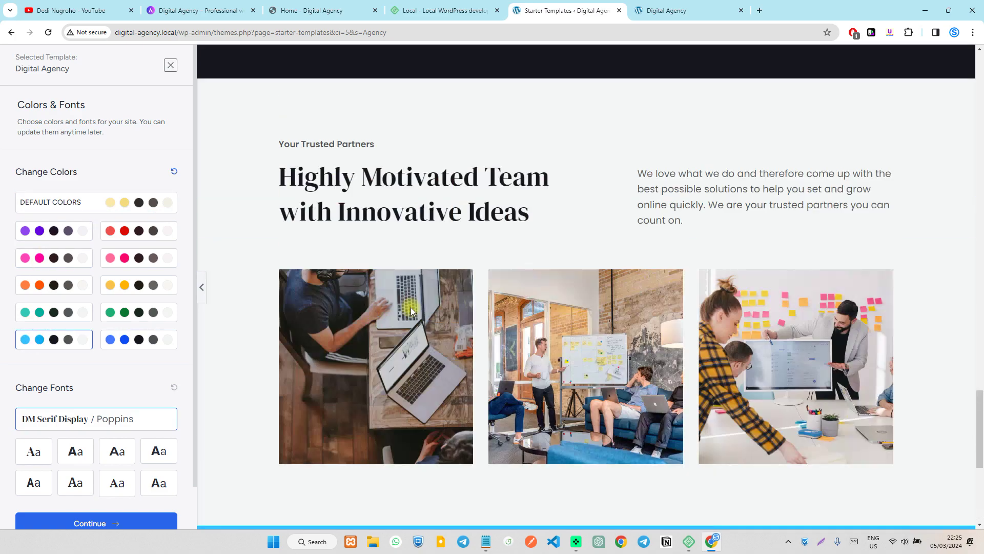
pyautogui.scroll(8, 346, 289)
pyautogui.scroll(-12, 598, 194)
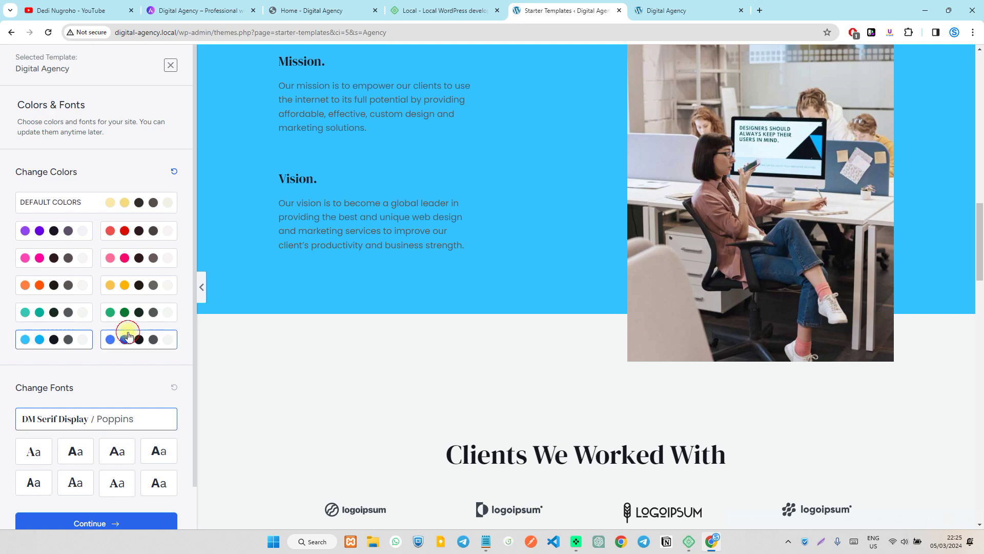
# Apply the royal blue color palette to the template and check the preview's sections.
pyautogui.click(128, 335)
pyautogui.scroll(-10, 538, 303)
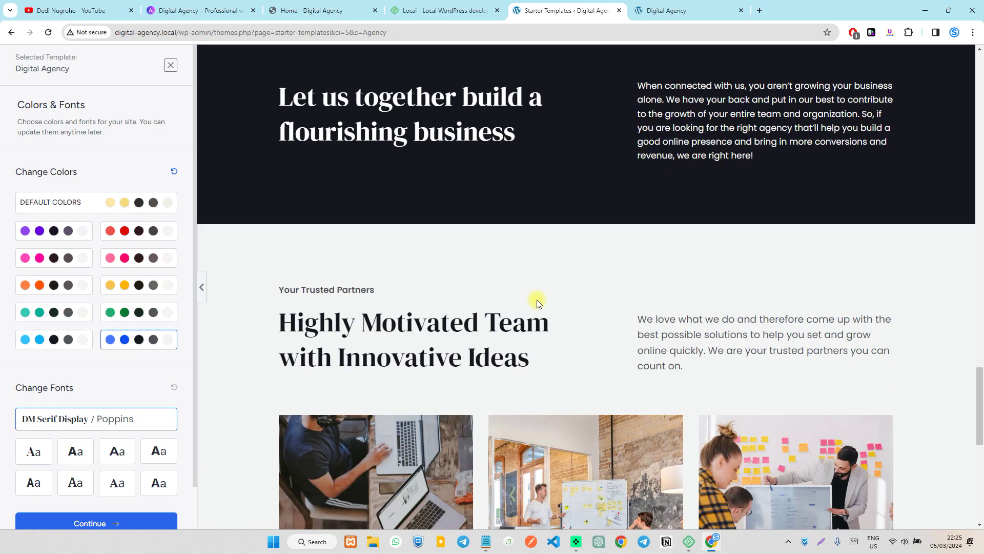
# Try the purple color palette on the template and check it across the preview's sections.
pyautogui.scroll(-8, 534, 294)
pyautogui.scroll(1, 505, 286)
pyautogui.scroll(-1, 506, 285)
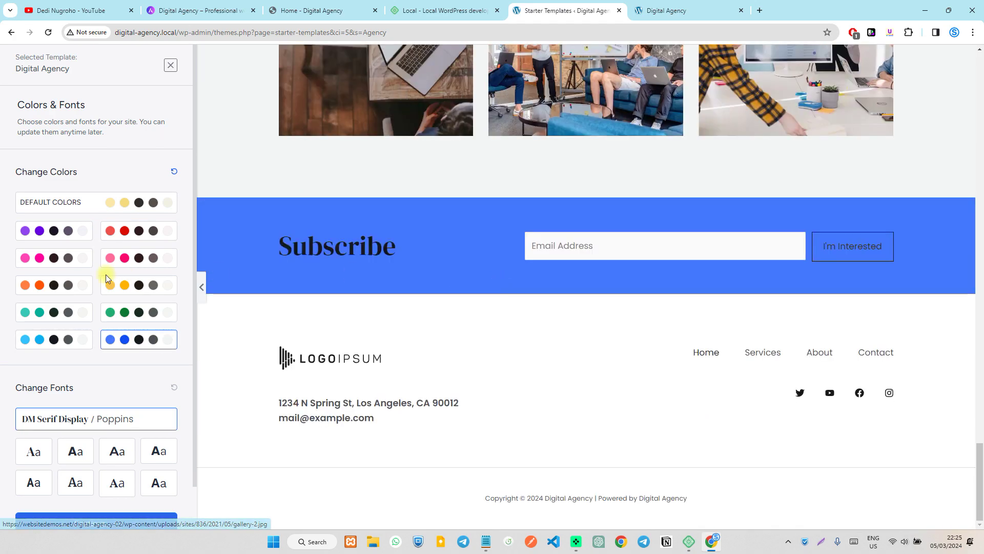
pyautogui.click(42, 230)
pyautogui.scroll(15, 535, 329)
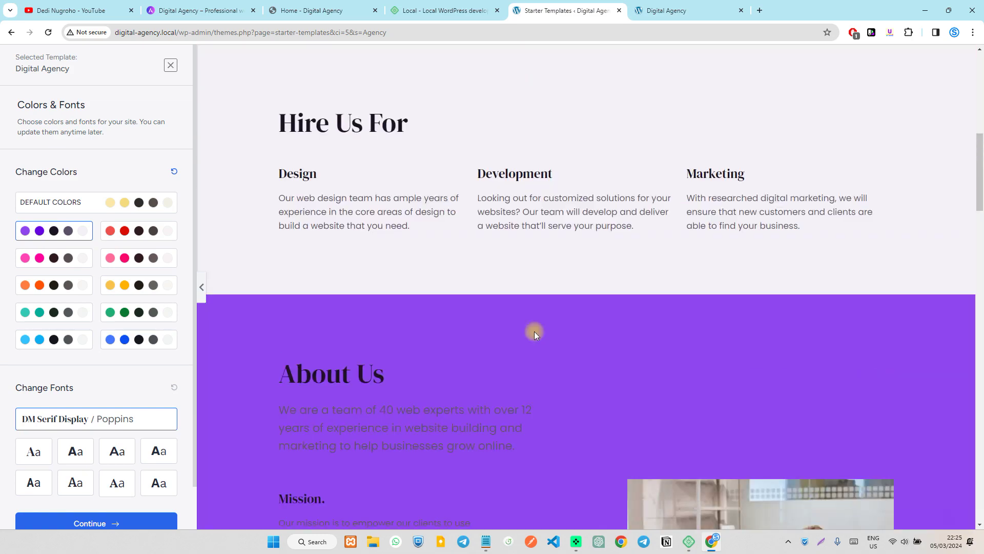
pyautogui.scroll(10, 534, 331)
# Try the yellow color palette on the template and check the preview from the hero down to the footer.
pyautogui.click(150, 291)
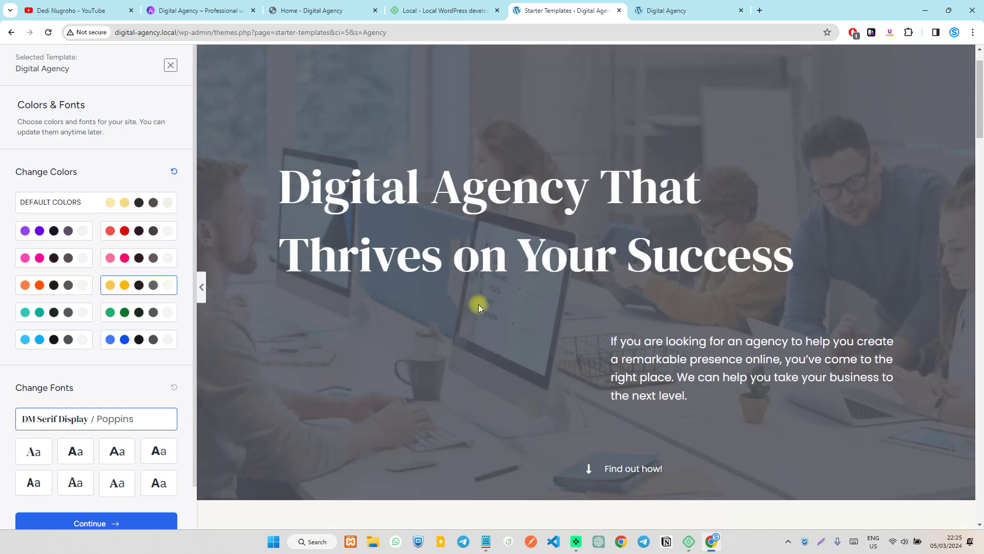
pyautogui.scroll(-15, 480, 305)
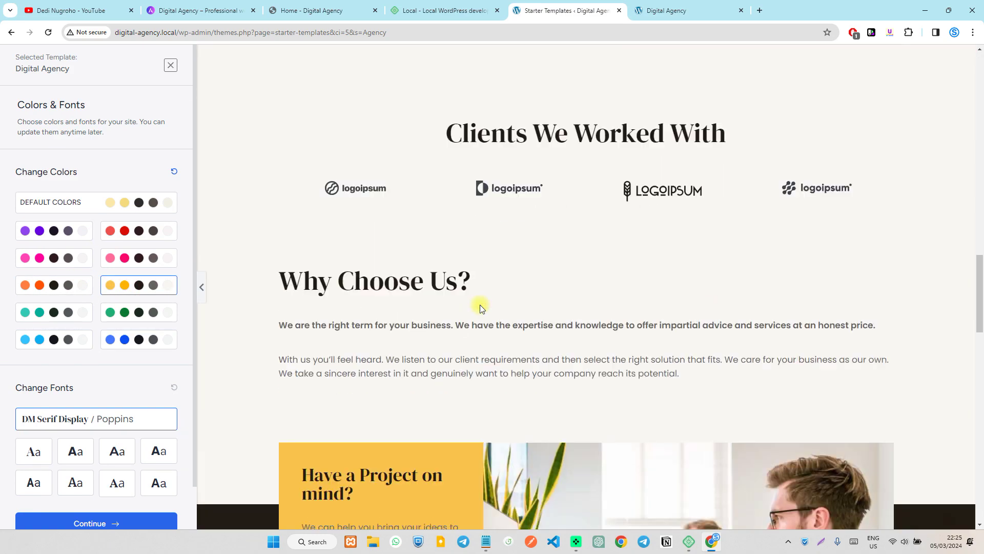
pyautogui.scroll(-15, 480, 304)
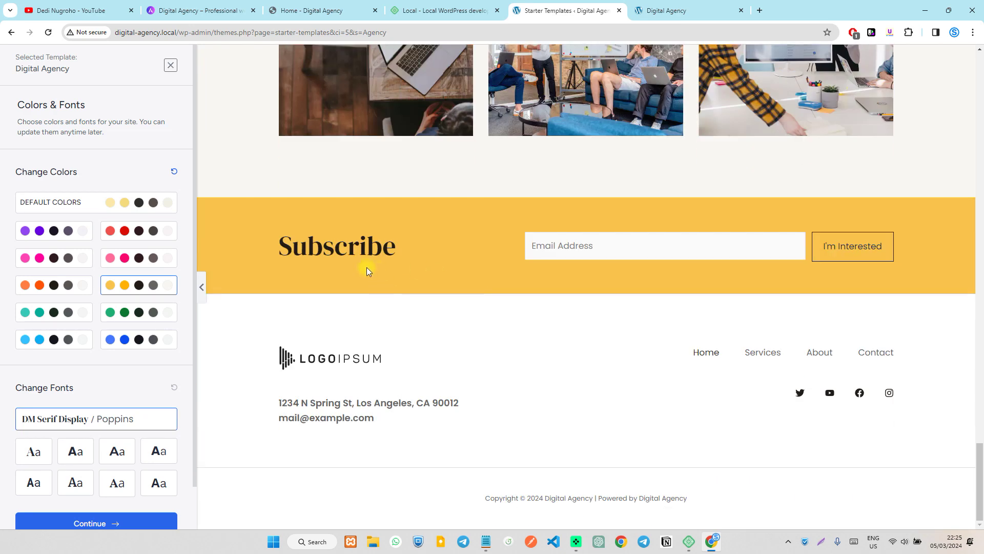
# Try the orange, pink and green color palettes on the template preview.
pyautogui.click(48, 285)
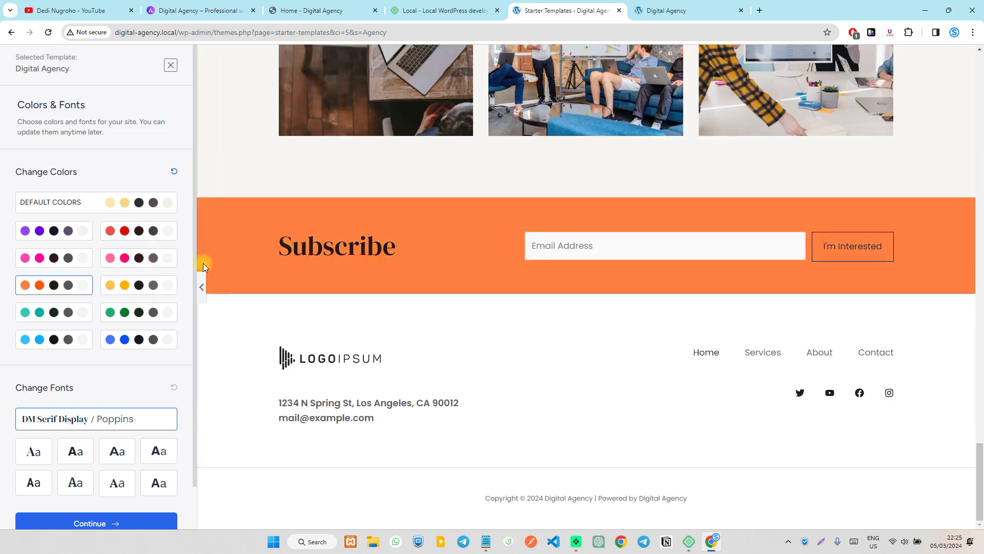
pyautogui.click(130, 262)
pyautogui.click(136, 307)
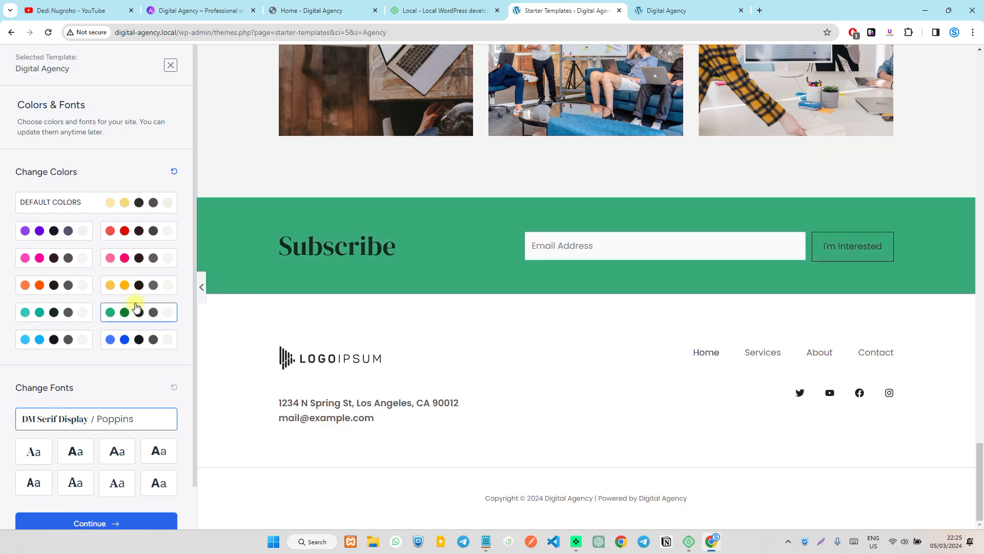
pyautogui.scroll(10, 495, 284)
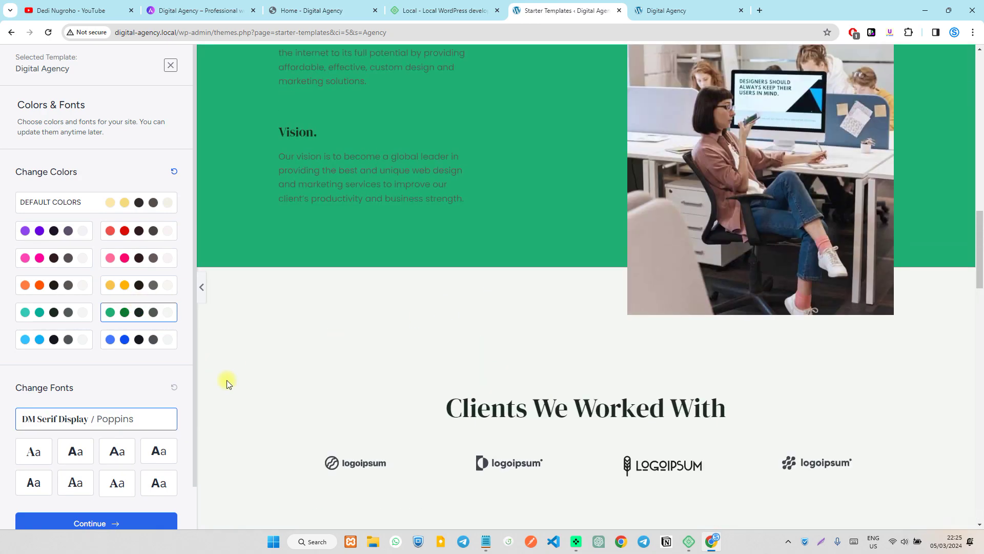
# Compare the yellow palette with the default colors in the preview, and apply the yellow palette to the template.
pyautogui.click(146, 285)
pyautogui.scroll(10, 704, 306)
pyautogui.click(146, 202)
pyautogui.scroll(-10, 358, 236)
pyautogui.scroll(-10, 367, 234)
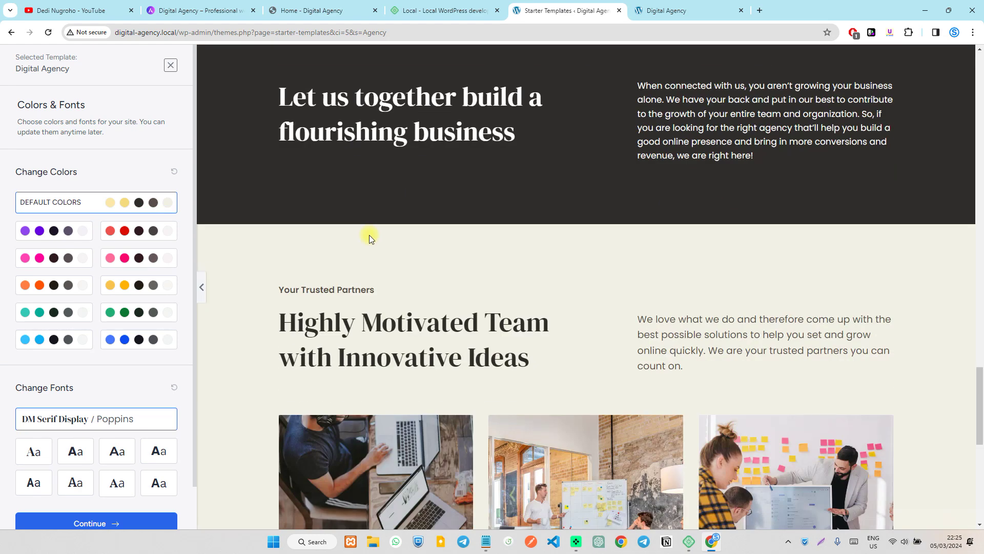
pyautogui.click(143, 285)
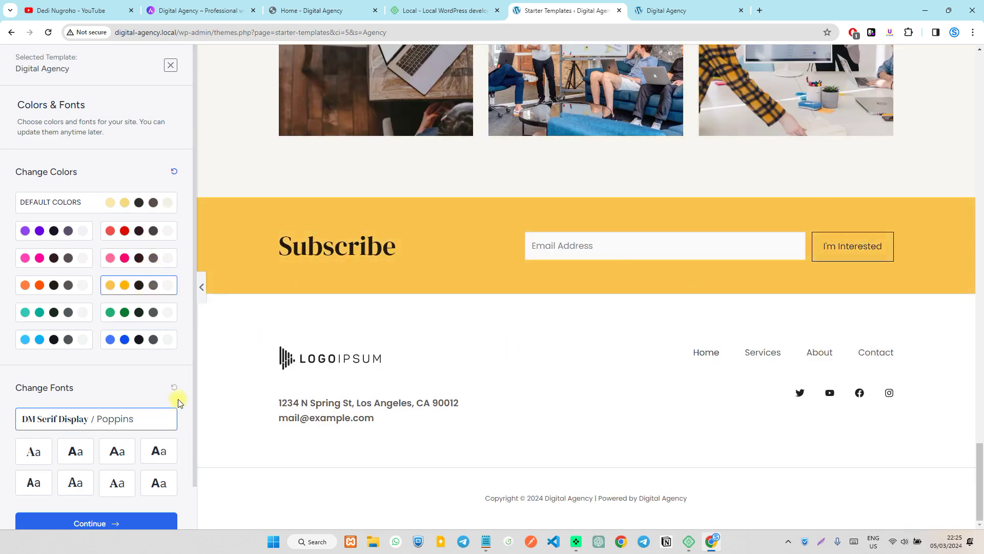
# Keep the DM Serif Display / Poppins font pair and continue to the last step of the template import.
pyautogui.scroll(-2, 88, 398)
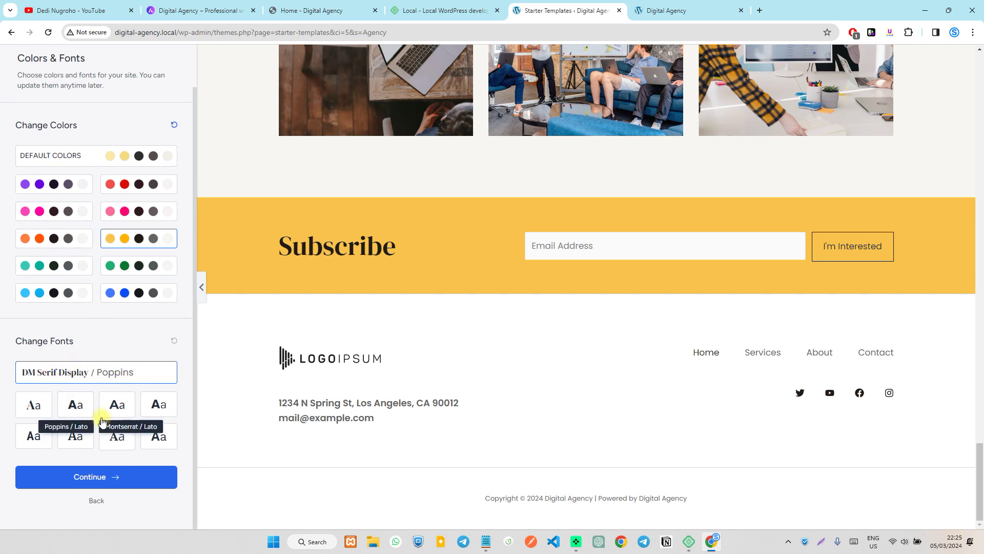
pyautogui.scroll(2, 114, 348)
pyautogui.scroll(-2, 107, 311)
pyautogui.scroll(-1, 85, 378)
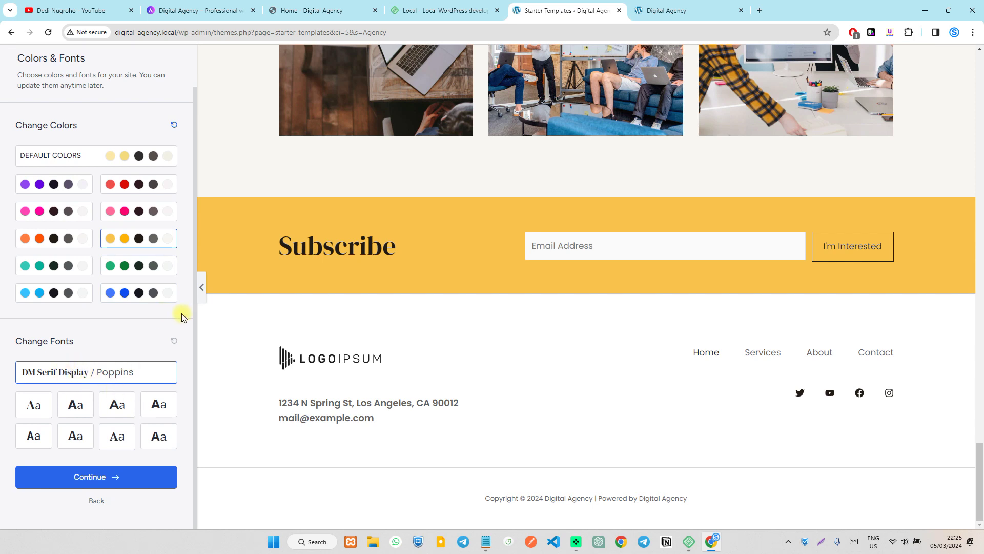
pyautogui.scroll(2, 126, 306)
pyautogui.scroll(-2, 117, 309)
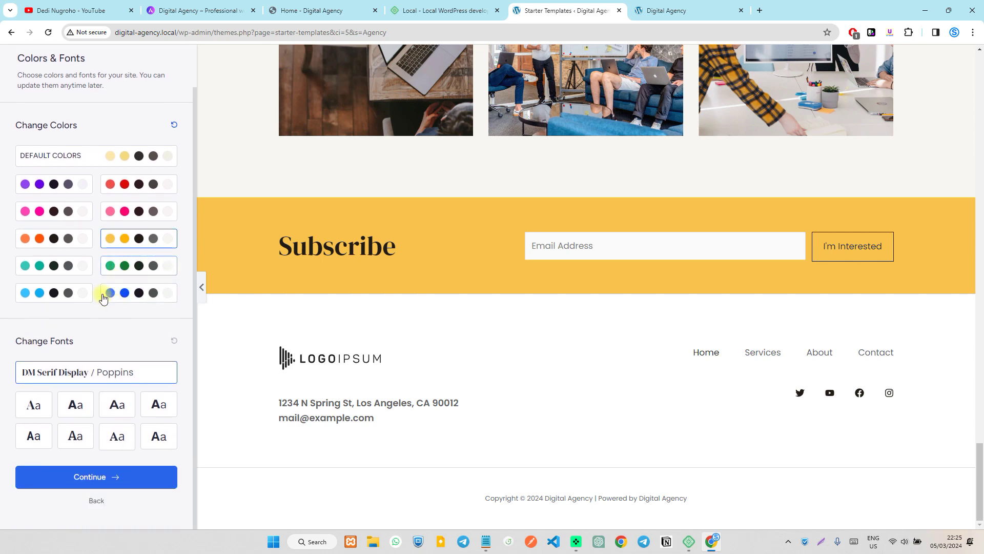
pyautogui.click(92, 478)
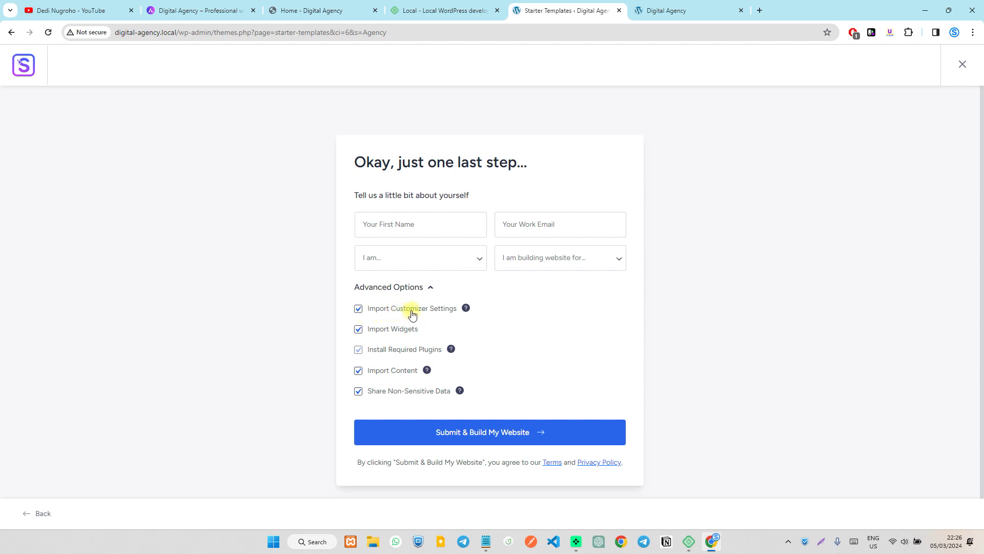
# Submit and build the website with customizer settings, widgets, required plugins, content and non-sensitive data sharing all enabled.
pyautogui.moveTo(466, 310)
pyautogui.moveTo(456, 354)
pyautogui.moveTo(430, 374)
pyautogui.click(497, 436)
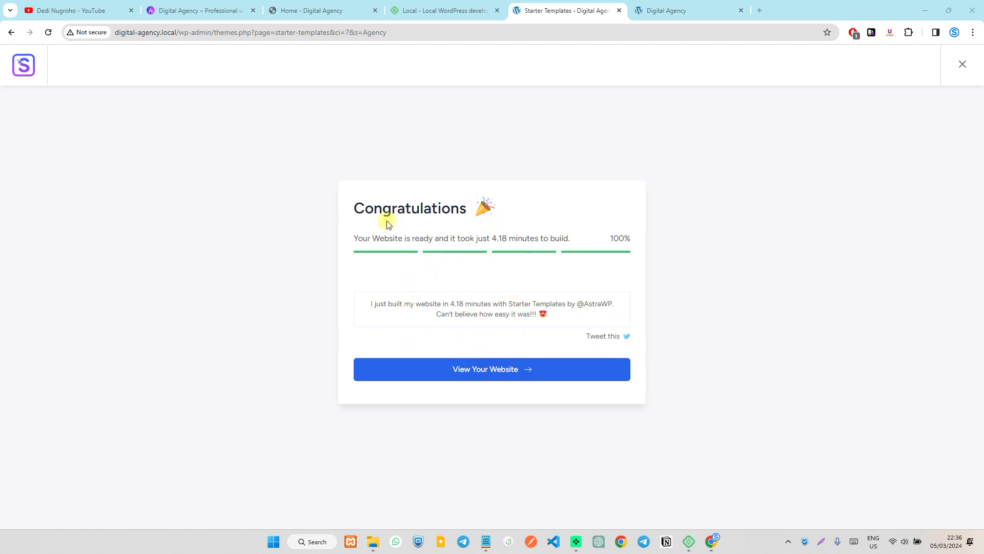
pyautogui.moveTo(357, 215); pyautogui.dragTo(474, 208)
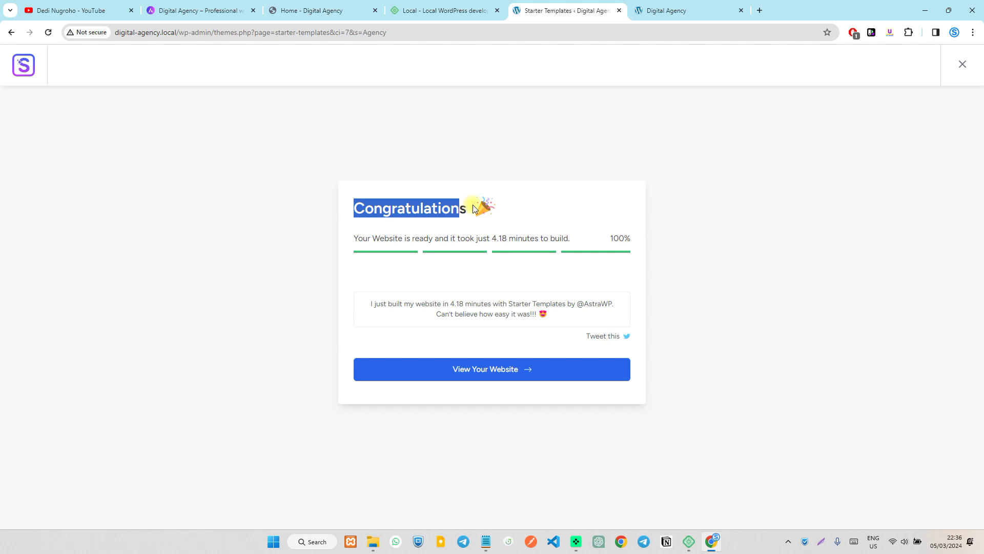
pyautogui.click(450, 208)
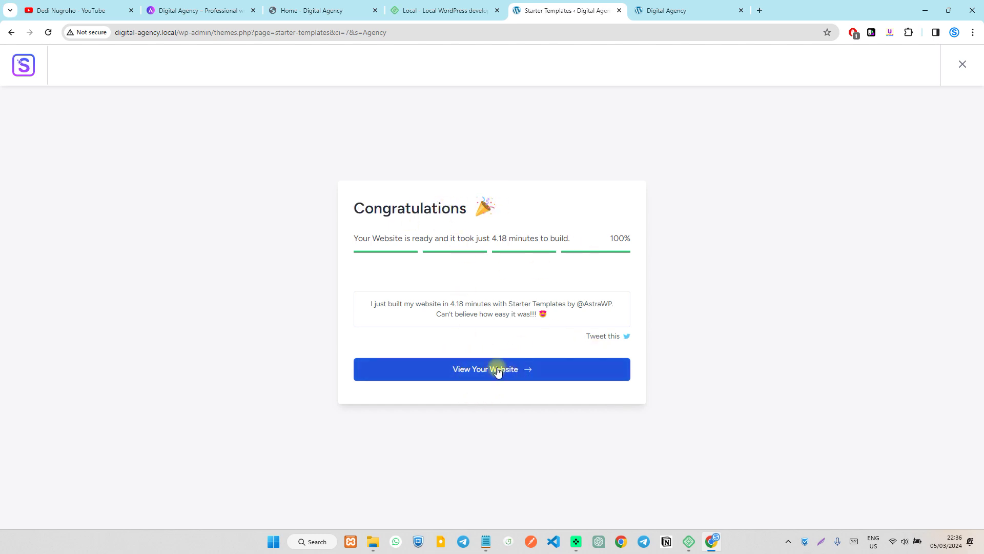
# Reload the local site's homepage and review the imported Digital Agency sections.
pyautogui.click(680, 8)
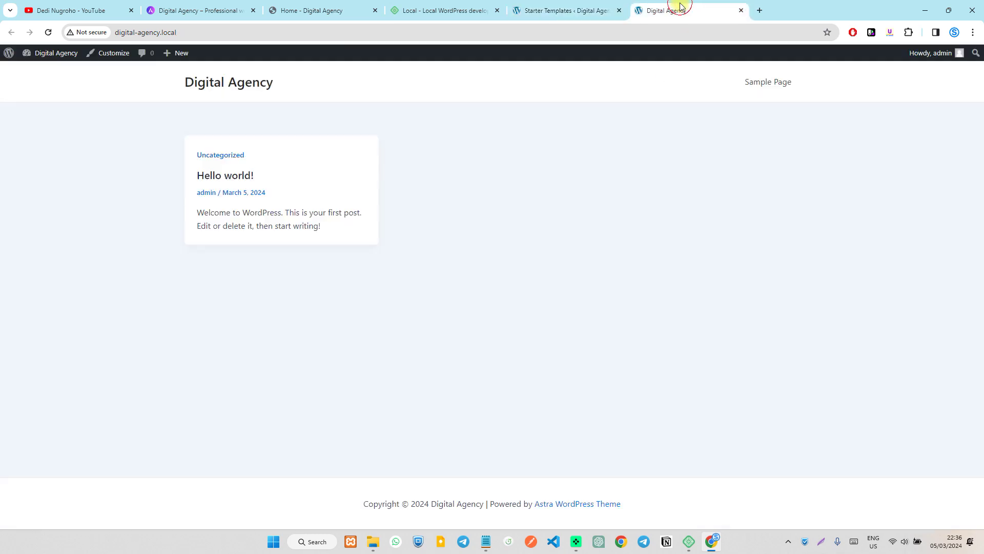
pyautogui.click(48, 33)
pyautogui.scroll(-20, 533, 251)
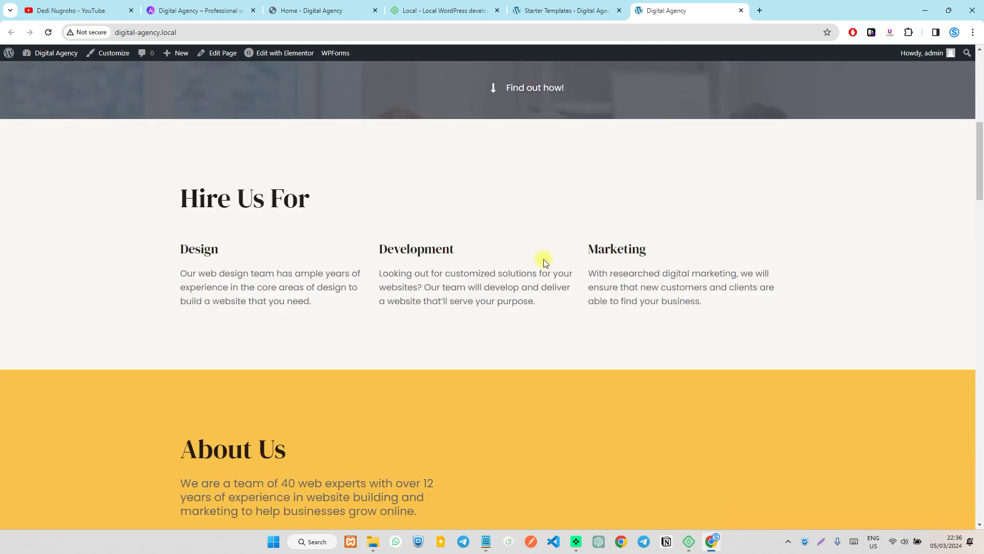
pyautogui.scroll(-6, 540, 279)
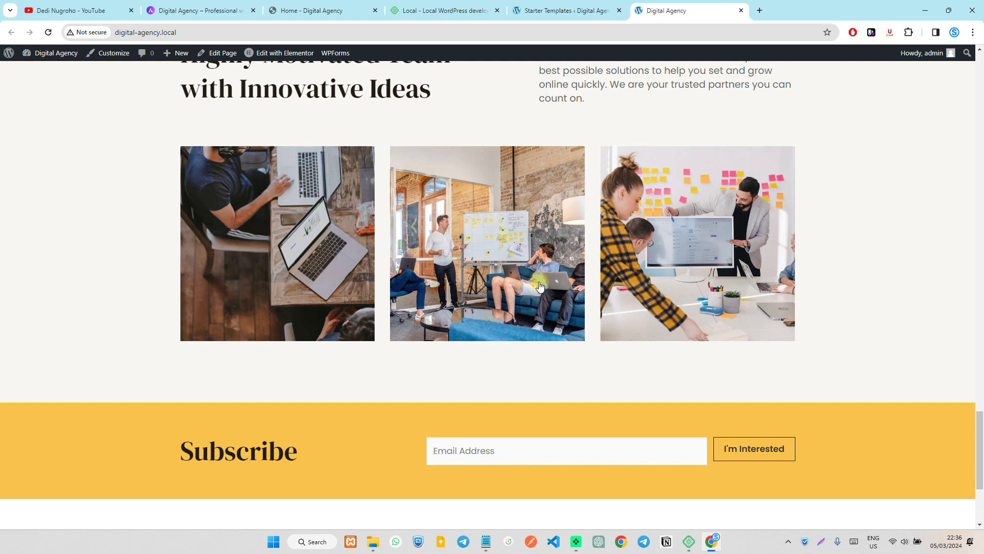
pyautogui.scroll(20, 541, 282)
pyautogui.scroll(15, 542, 287)
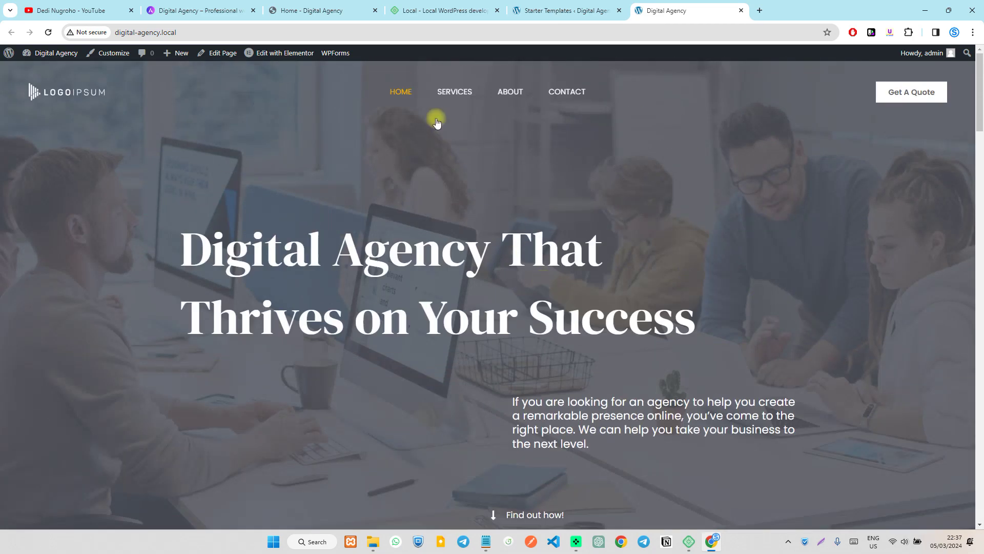
# Open the site's Services page and review its sections.
pyautogui.click(454, 93)
pyautogui.scroll(-7, 524, 214)
pyautogui.scroll(3, 521, 213)
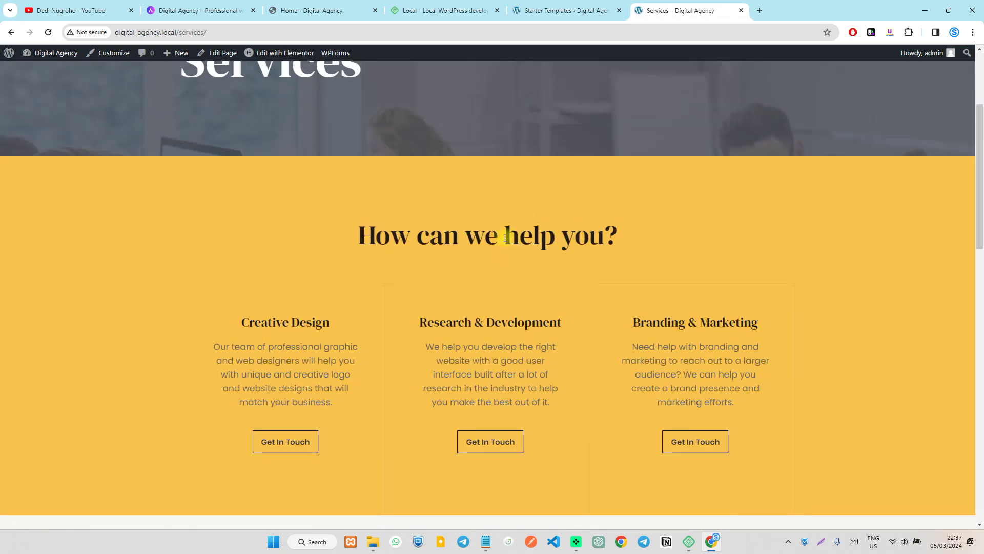
pyautogui.scroll(-10, 500, 226)
pyautogui.scroll(-5, 497, 221)
pyautogui.scroll(18, 498, 218)
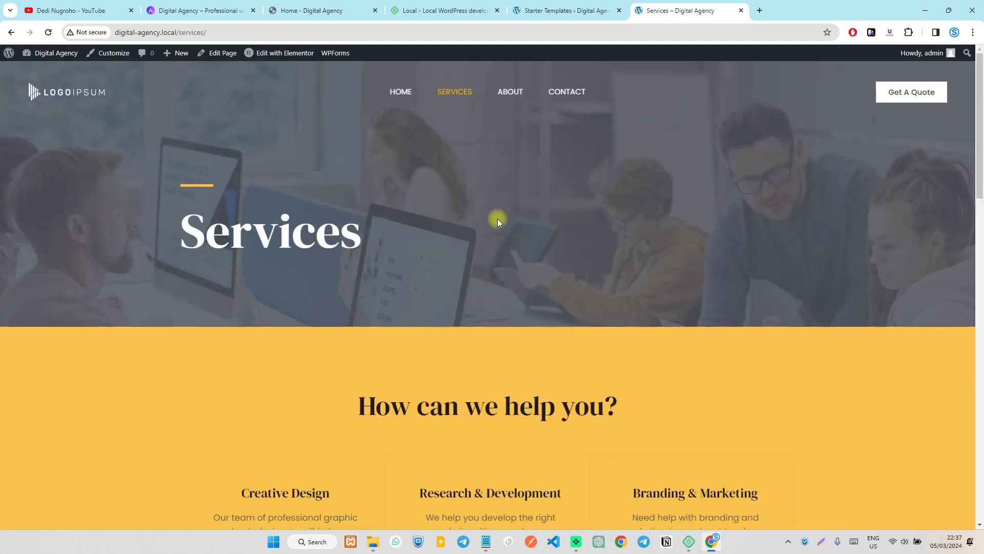
# Open the site's About page and review its sections.
pyautogui.click(517, 96)
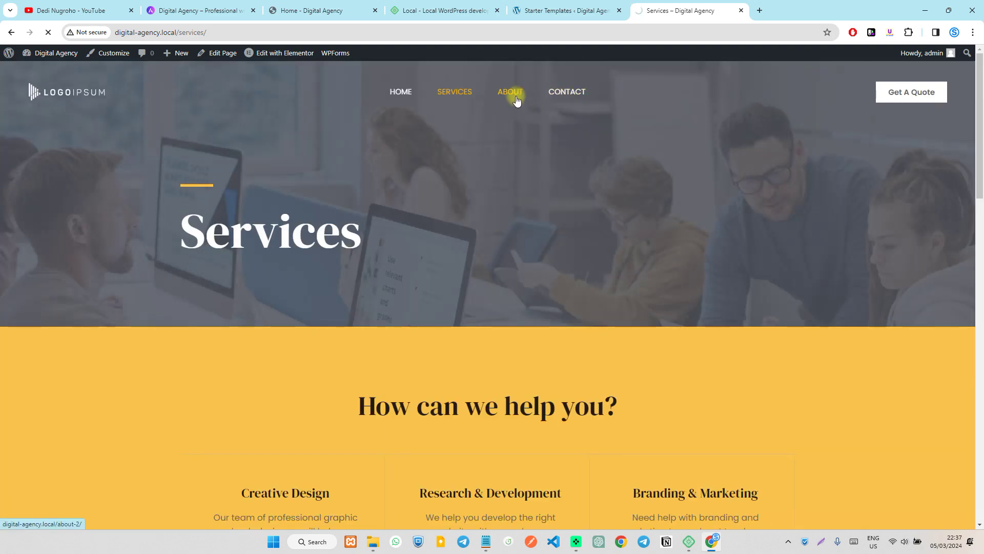
pyautogui.scroll(-8, 459, 161)
pyautogui.scroll(-8, 459, 159)
pyautogui.scroll(10, 455, 152)
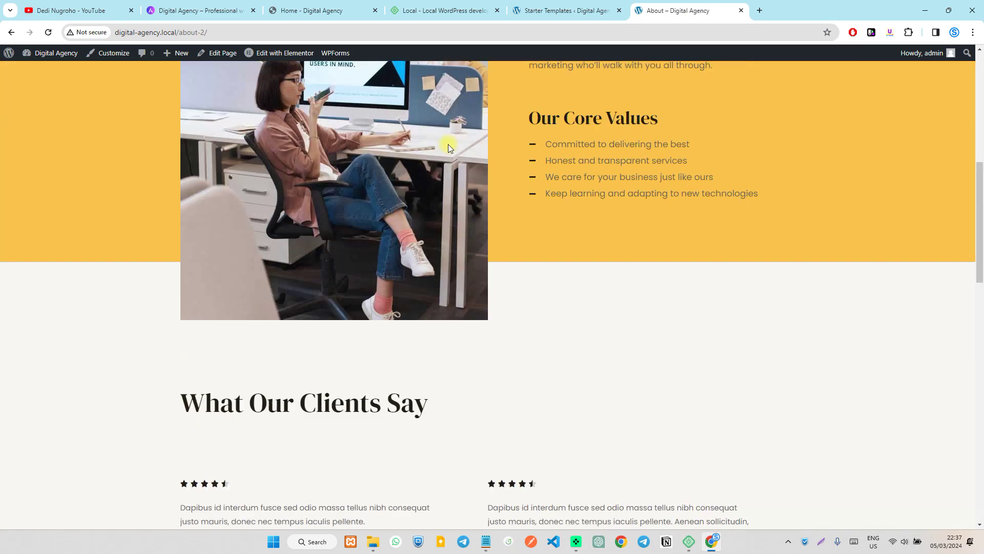
pyautogui.scroll(8, 449, 143)
# Open the site's Contact page, review its details and message form, and return to the homepage.
pyautogui.click(567, 91)
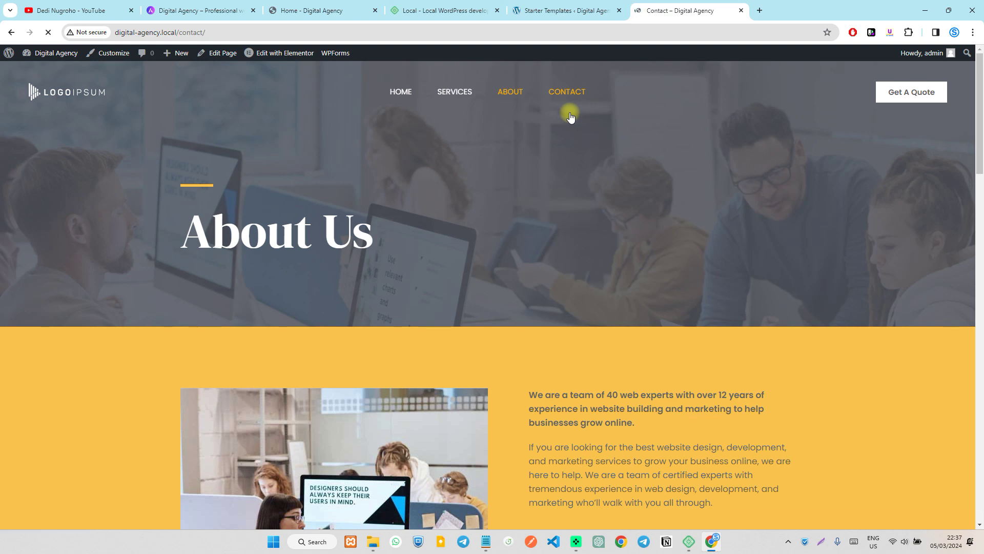
pyautogui.scroll(-2, 488, 185)
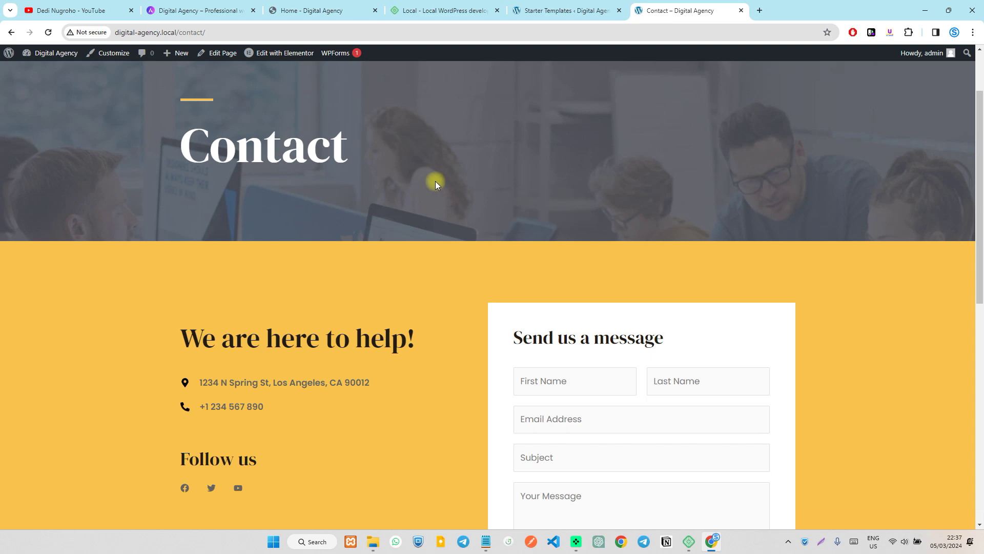
pyautogui.scroll(-10, 435, 181)
pyautogui.scroll(15, 424, 168)
pyautogui.click(399, 97)
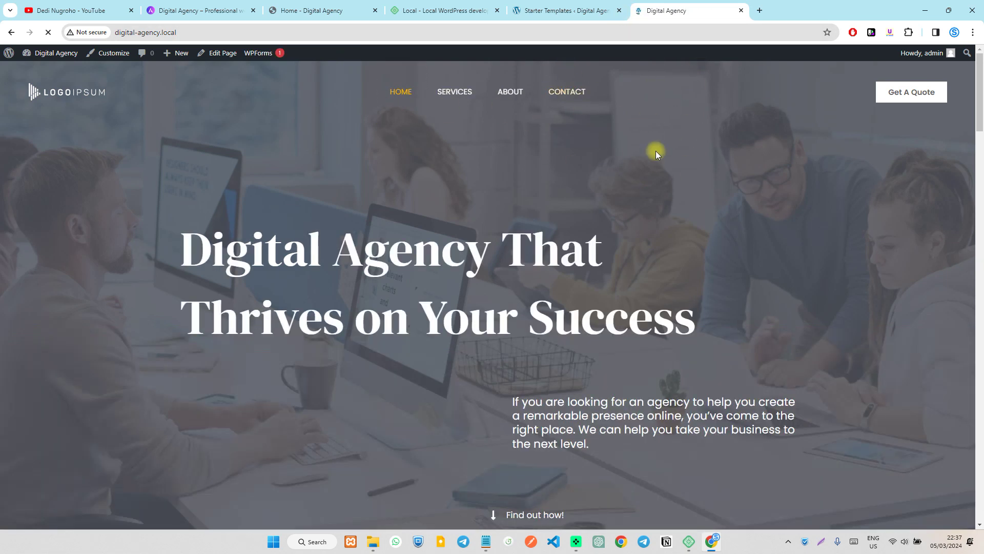
# Exit the Starter Templates wizard to the WordPress dashboard and dismiss the rating request notice.
pyautogui.click(556, 6)
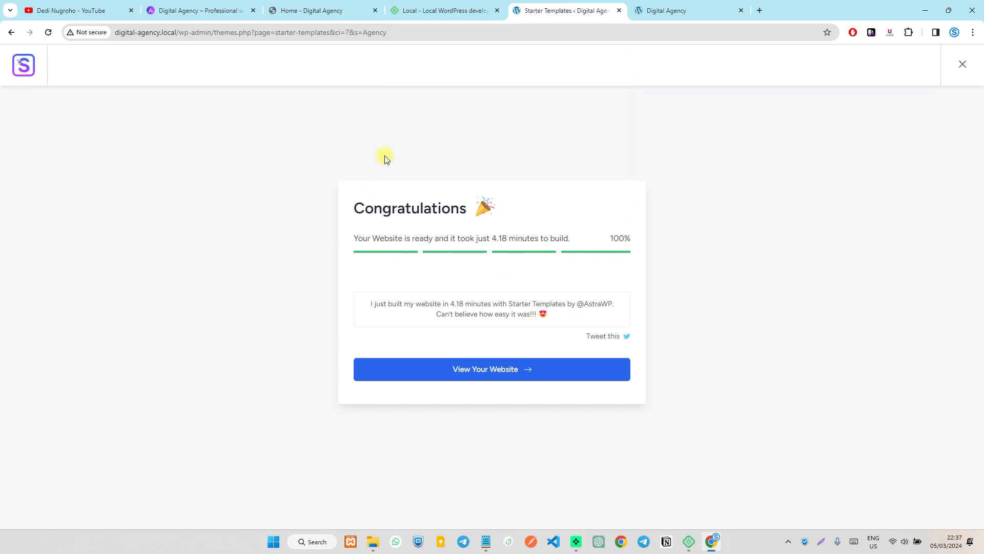
pyautogui.click(963, 63)
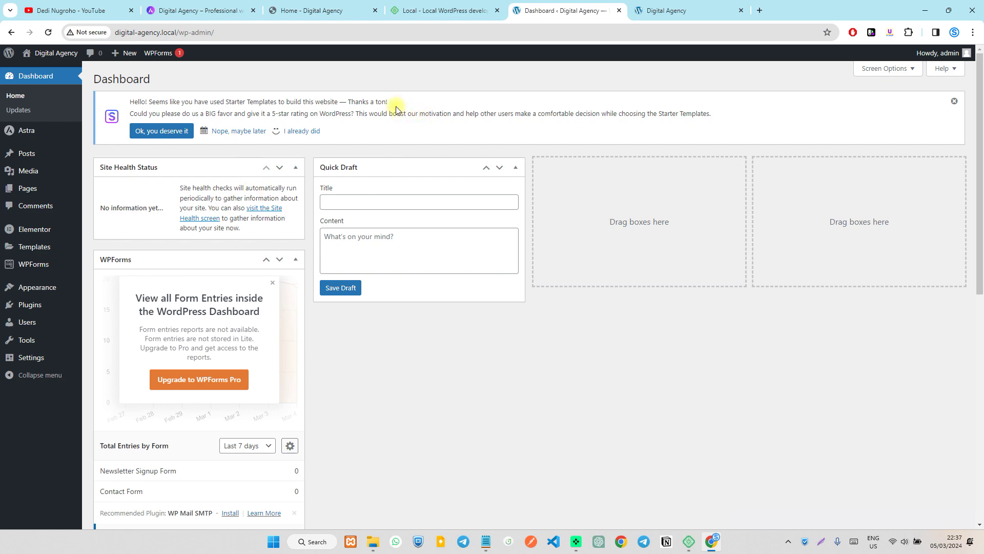
pyautogui.click(956, 100)
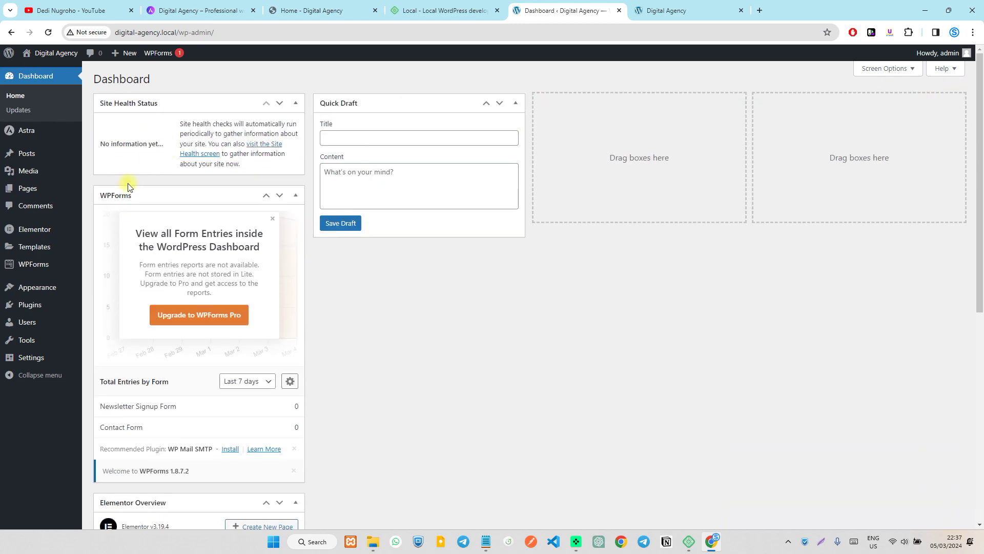
# Move the WPForms widget to the dashboard's third column and the Elementor Overview widget to the fourth column.
pyautogui.scroll(-5, 200, 241)
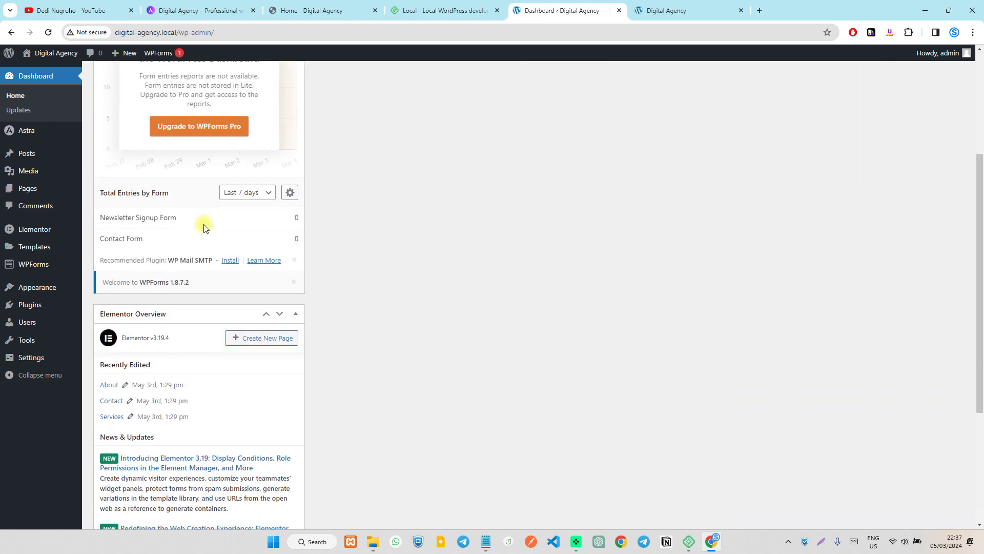
pyautogui.scroll(3, 204, 220)
pyautogui.scroll(-1, 205, 213)
pyautogui.scroll(-4, 214, 175)
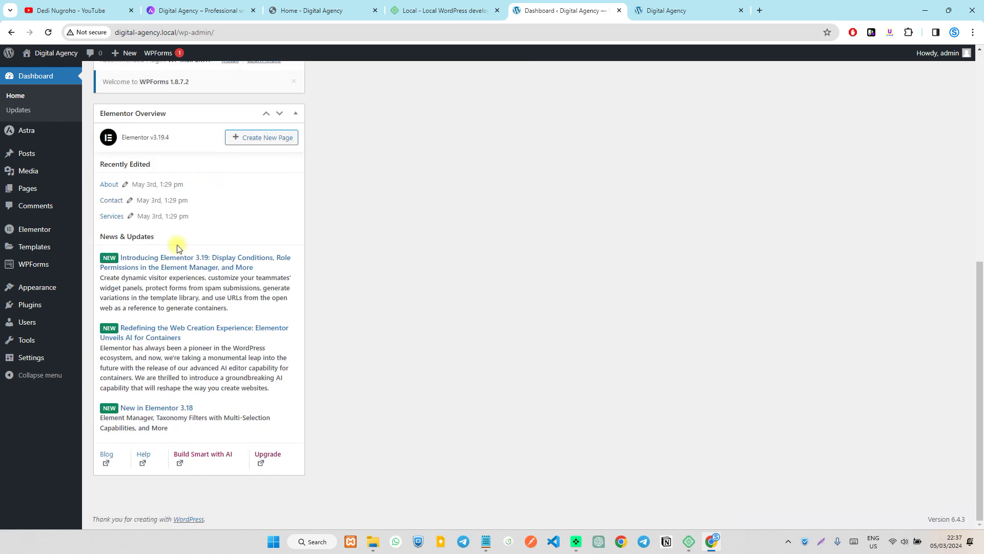
pyautogui.scroll(8, 171, 149)
pyautogui.moveTo(183, 199); pyautogui.dragTo(579, 142)
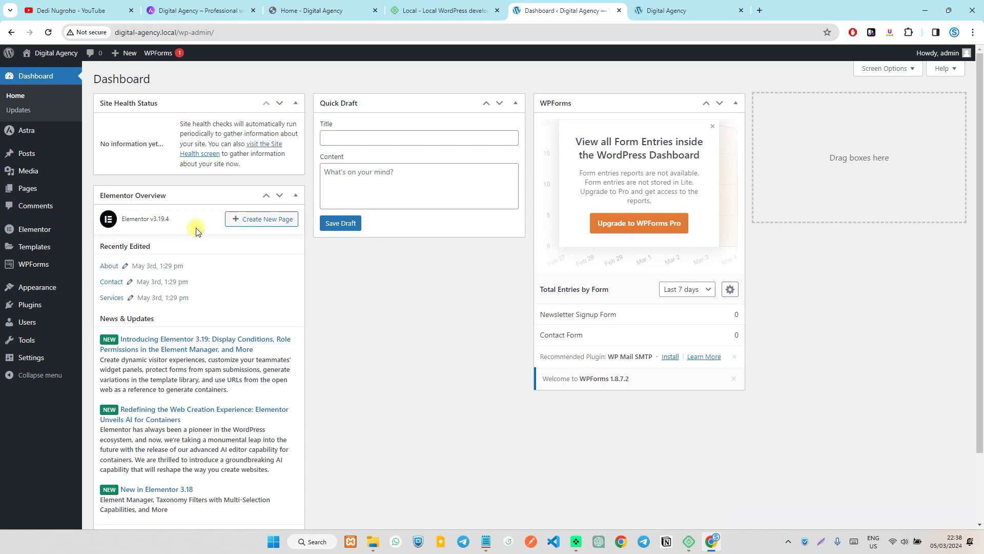
pyautogui.moveTo(187, 197); pyautogui.dragTo(835, 118)
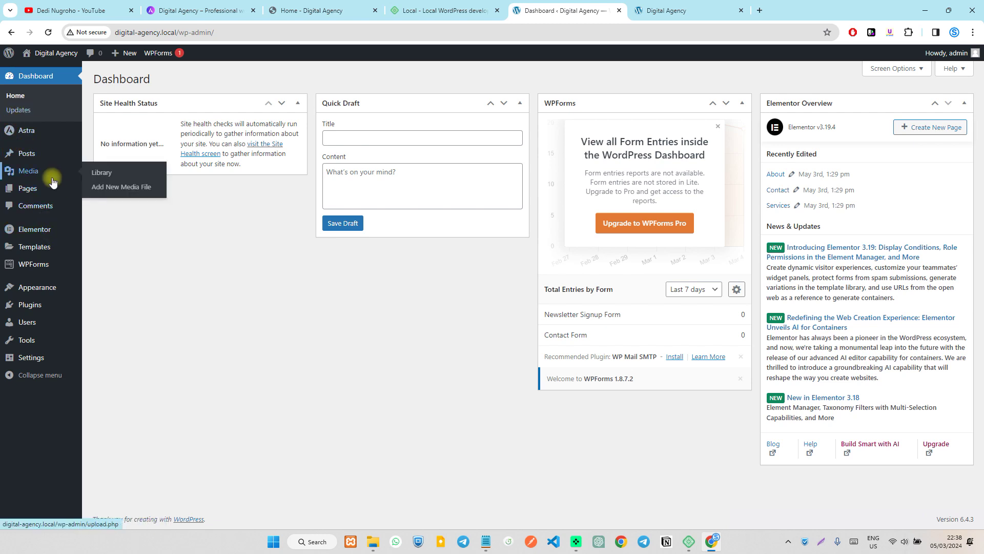
# Check the Astra welcome page, the installed plugins list and the live homepage, then return to the plugins list.
pyautogui.click(27, 126)
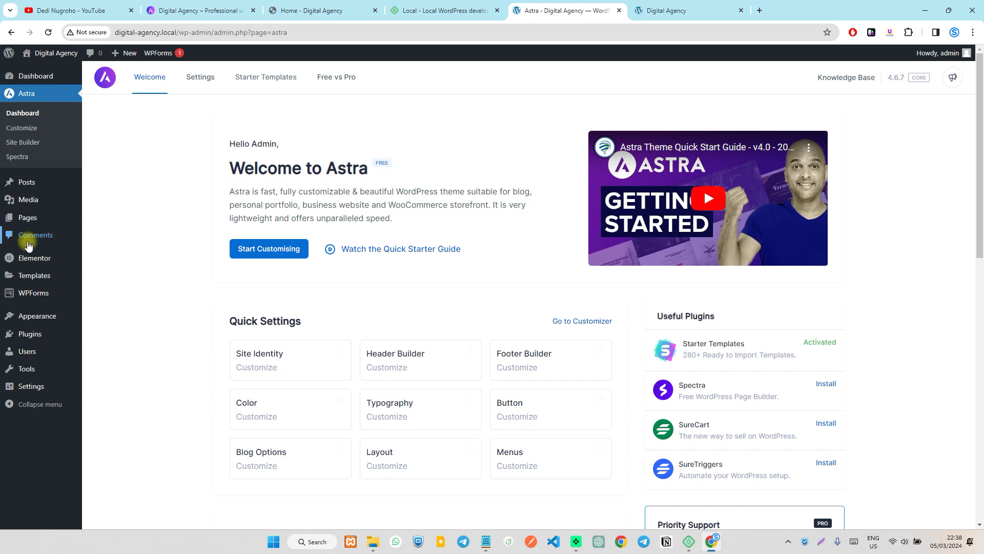
pyautogui.click(31, 336)
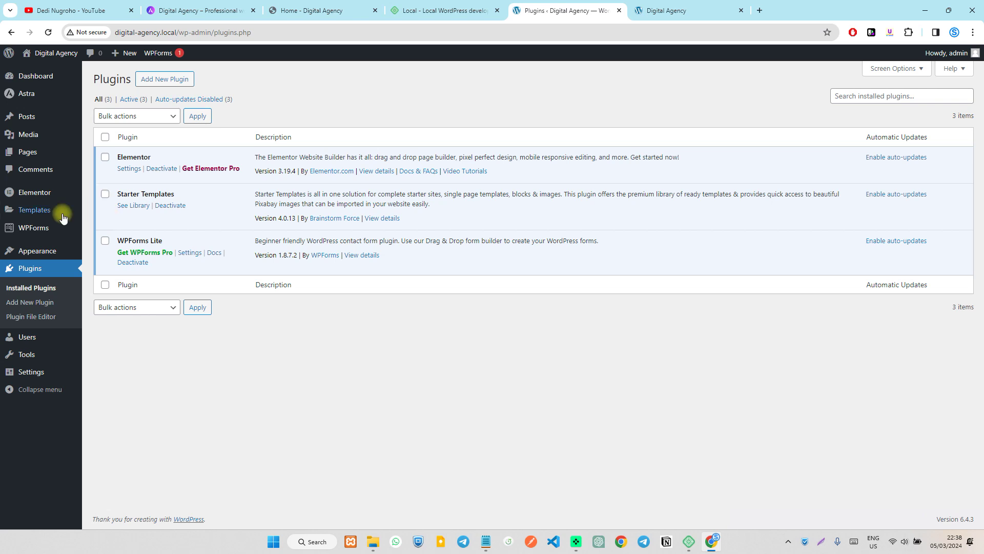
pyautogui.click(677, 10)
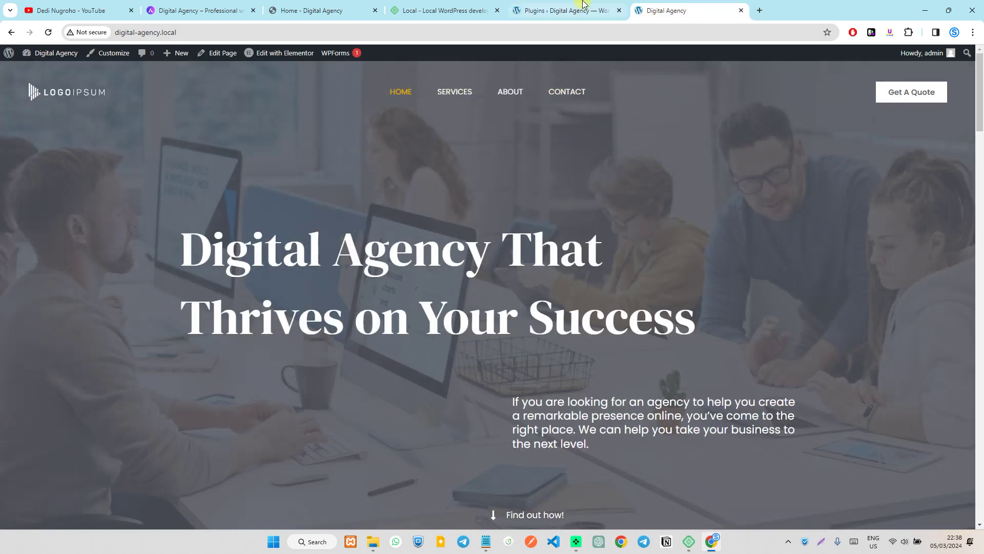
pyautogui.click(569, 10)
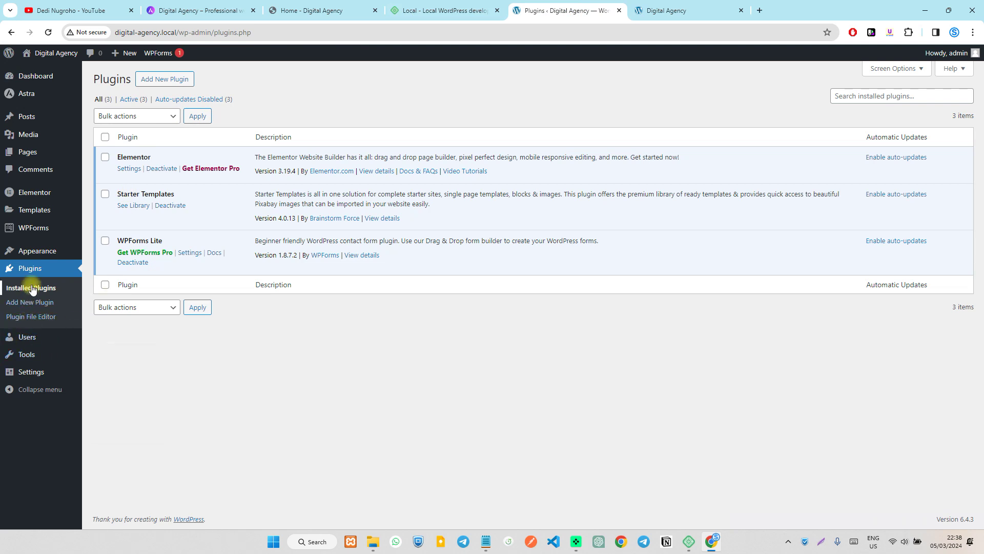
# Open the Reading settings and check the static homepage choice, keeping Home selected.
pyautogui.moveTo(45, 251)
pyautogui.moveTo(28, 372)
pyautogui.click(115, 400)
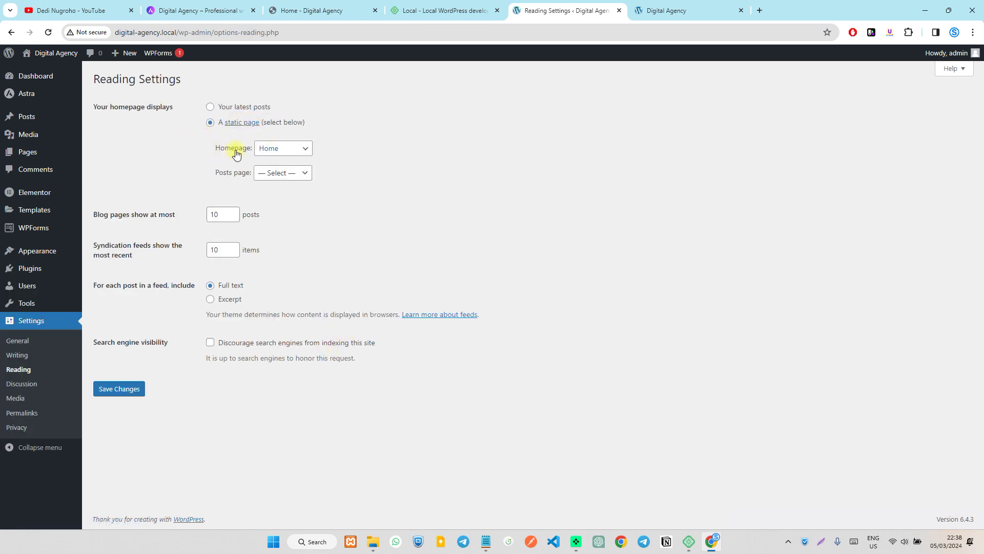
pyautogui.click(283, 148)
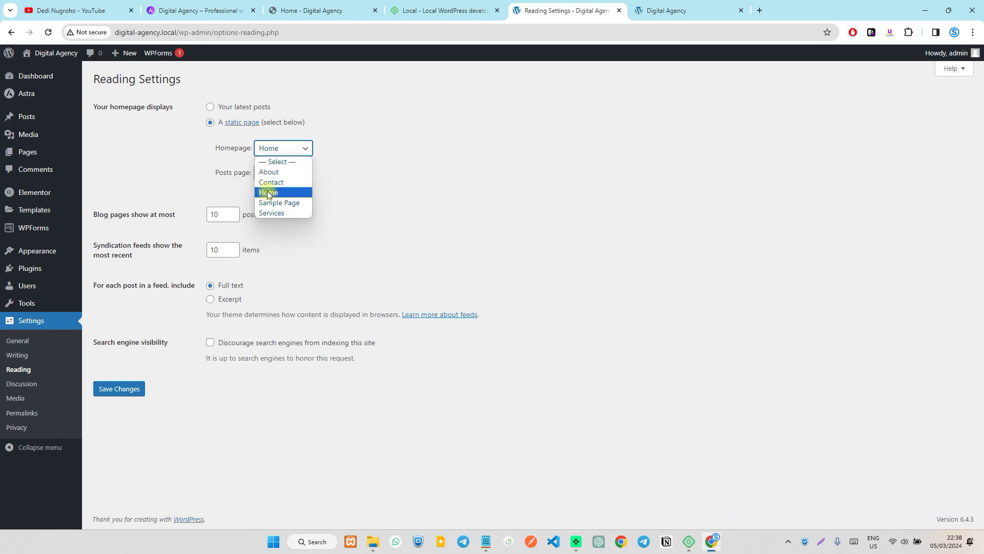
pyautogui.click(268, 193)
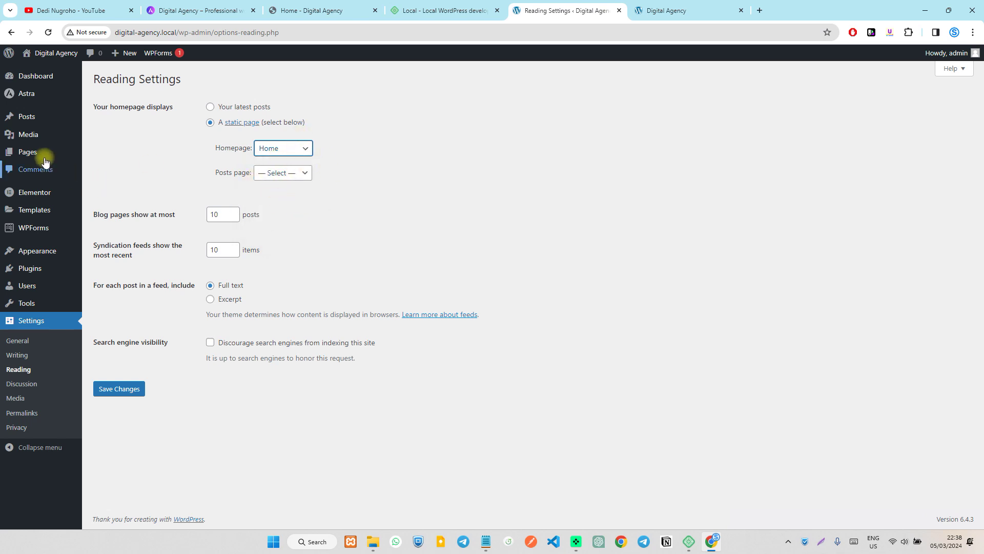
# Open the Home page with Elementor in a new tab and dismiss the Elementor AI notification.
pyautogui.click(29, 152)
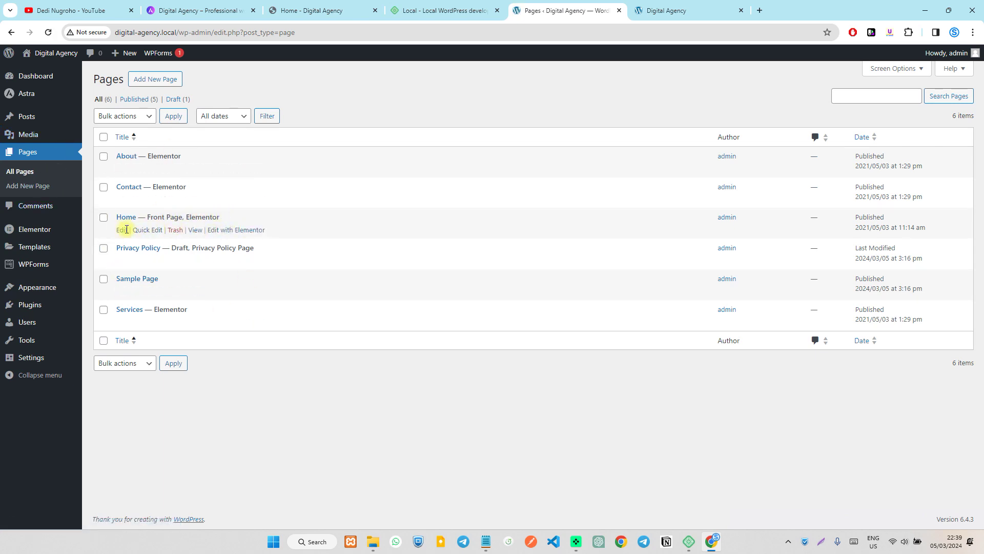
pyautogui.rightClick(226, 231)
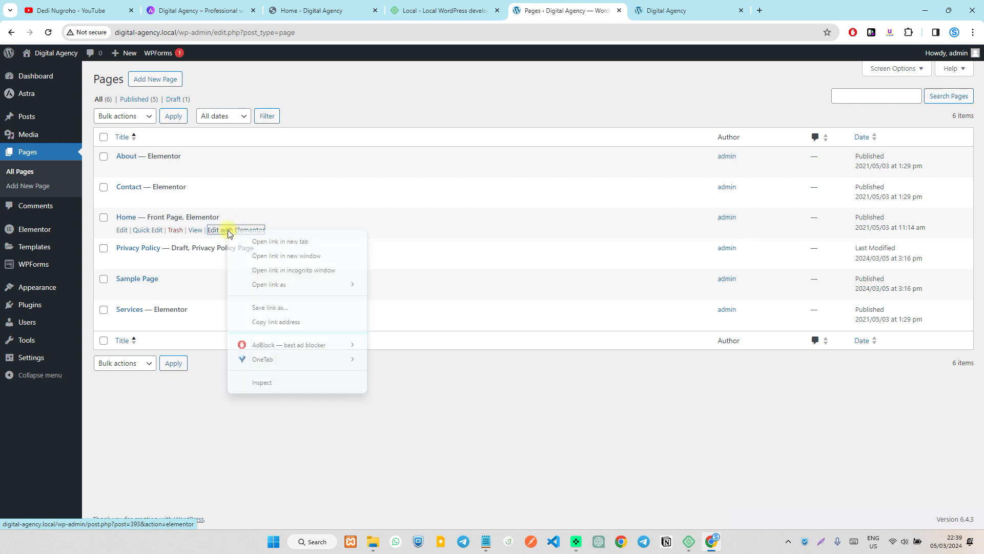
pyautogui.click(262, 241)
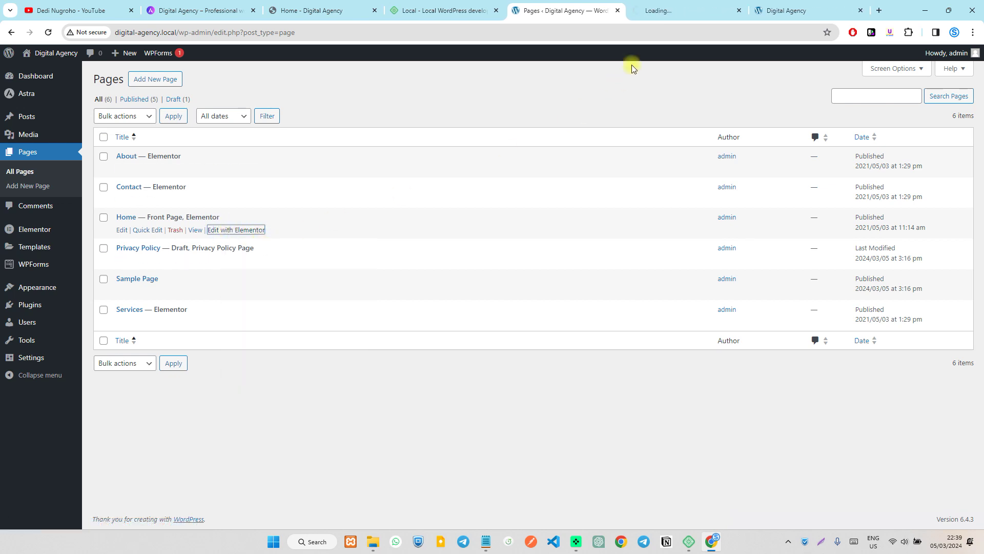
pyautogui.click(644, 16)
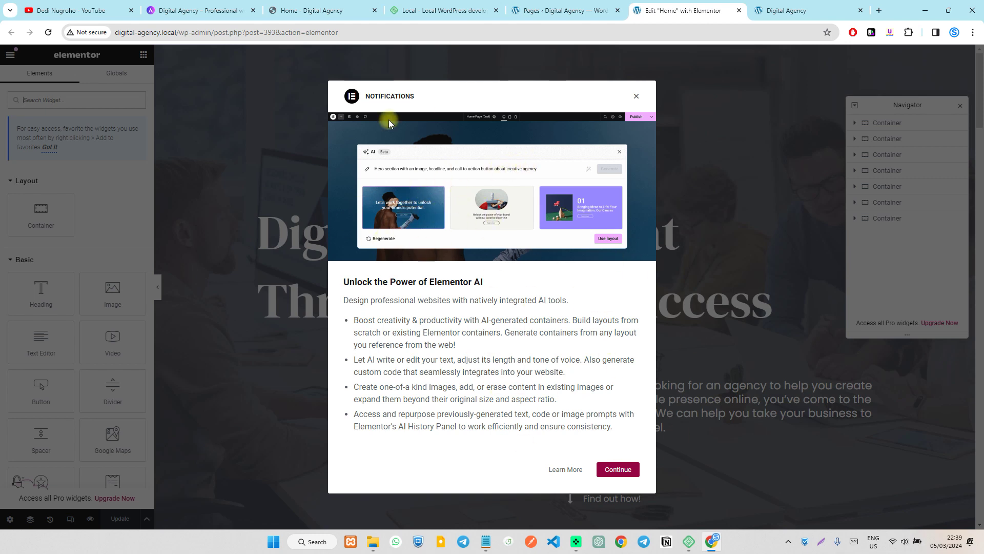
pyautogui.click(637, 99)
# Expand the first container in the Navigator and inspect its inner container, Heading, Text Editor and Icon List elements.
pyautogui.scroll(-5, 693, 125)
pyautogui.scroll(5, 715, 143)
pyautogui.scroll(-8, 461, 122)
pyautogui.scroll(8, 467, 115)
pyautogui.click(857, 123)
pyautogui.click(861, 142)
pyautogui.click(861, 139)
pyautogui.click(878, 153)
pyautogui.click(887, 169)
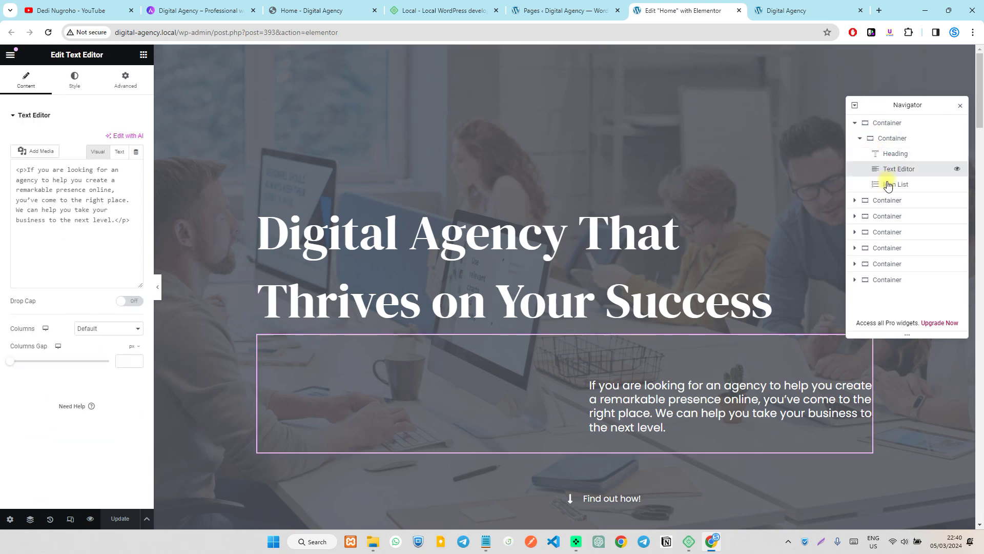
pyautogui.click(888, 184)
pyautogui.click(891, 169)
pyautogui.click(892, 153)
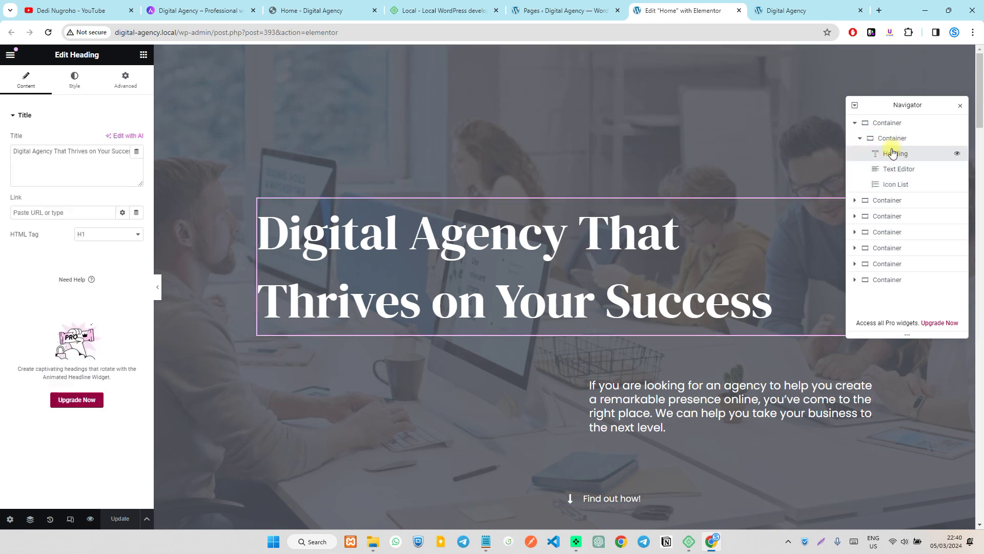
pyautogui.click(890, 169)
pyautogui.click(889, 184)
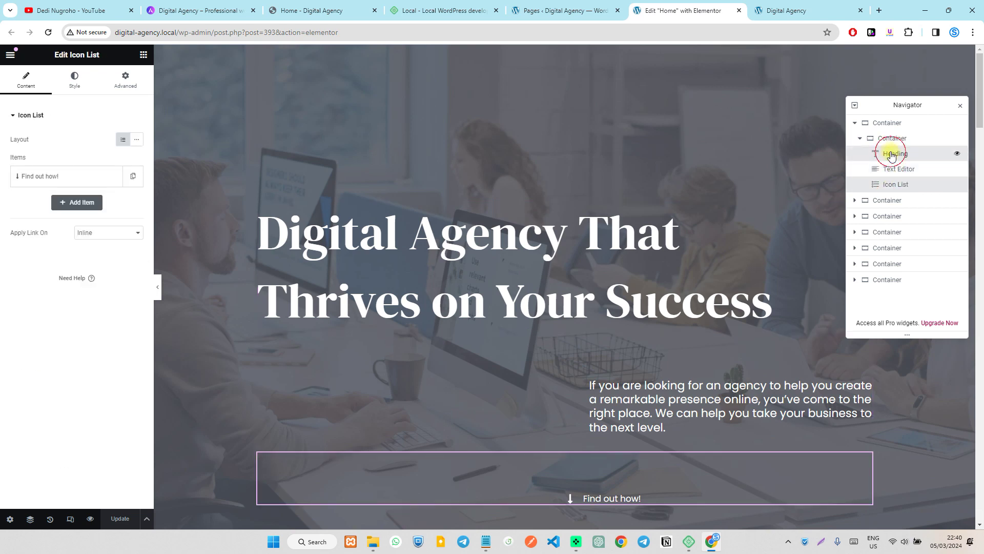
pyautogui.click(892, 154)
pyautogui.click(866, 138)
pyautogui.click(859, 134)
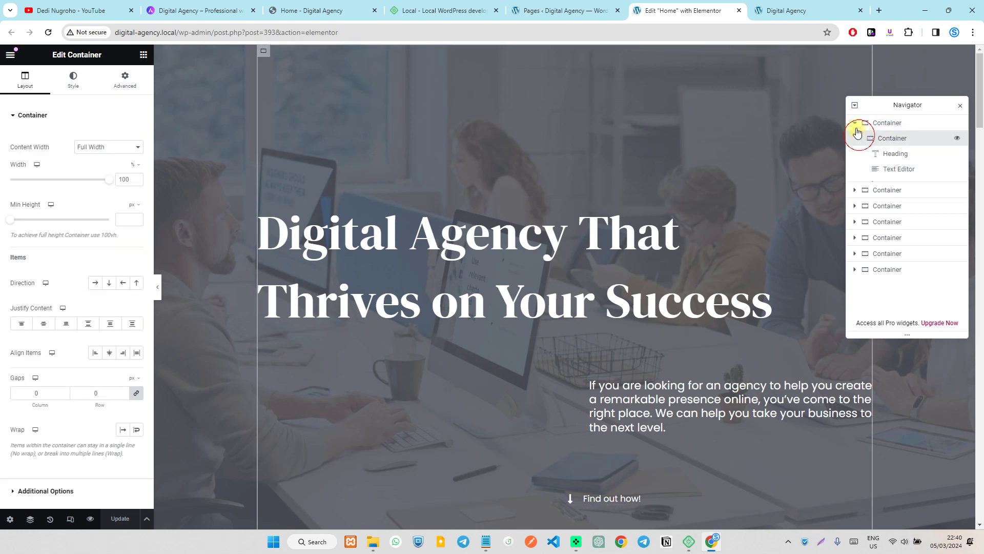
# Expand and collapse all elements in the Navigator, then close and reopen it.
pyautogui.click(855, 105)
pyautogui.click(855, 106)
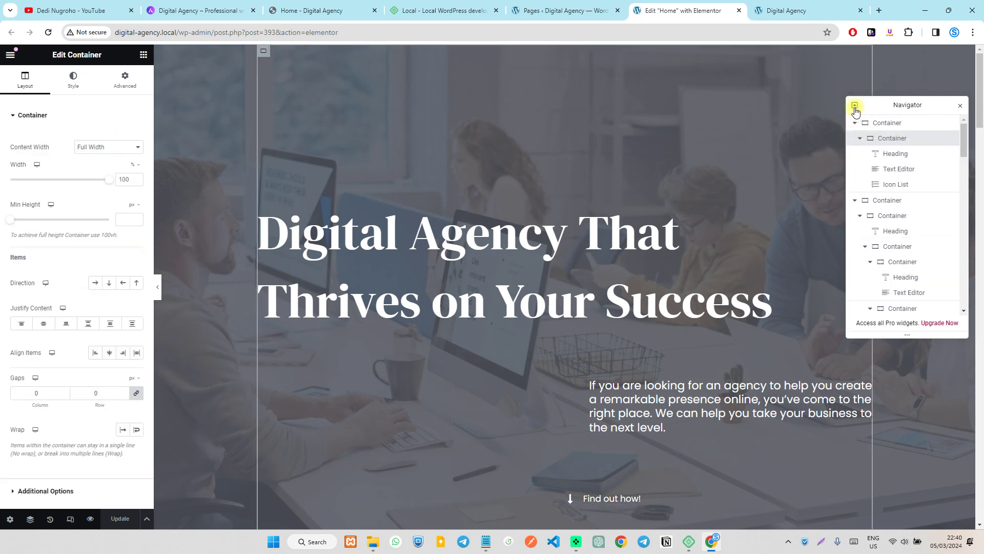
pyautogui.click(855, 107)
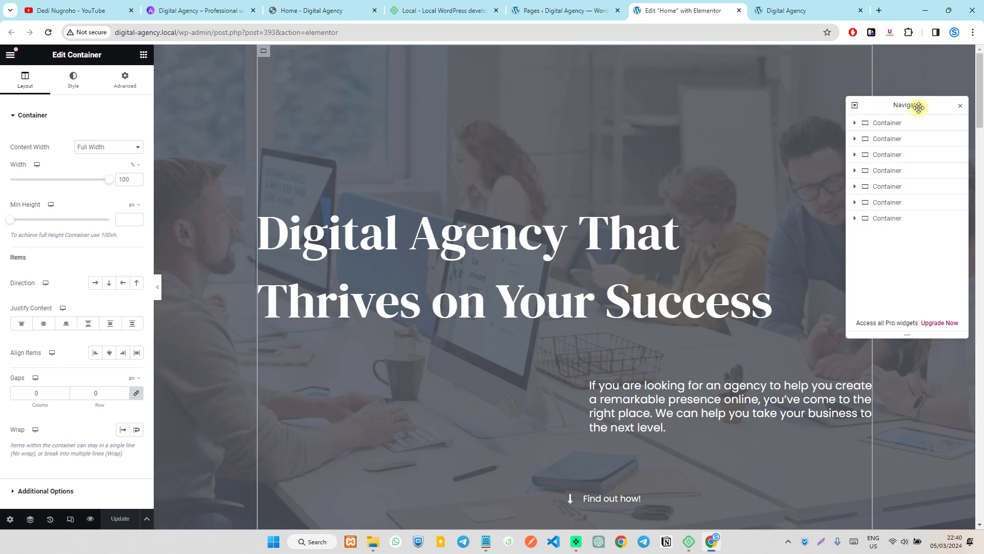
pyautogui.click(960, 106)
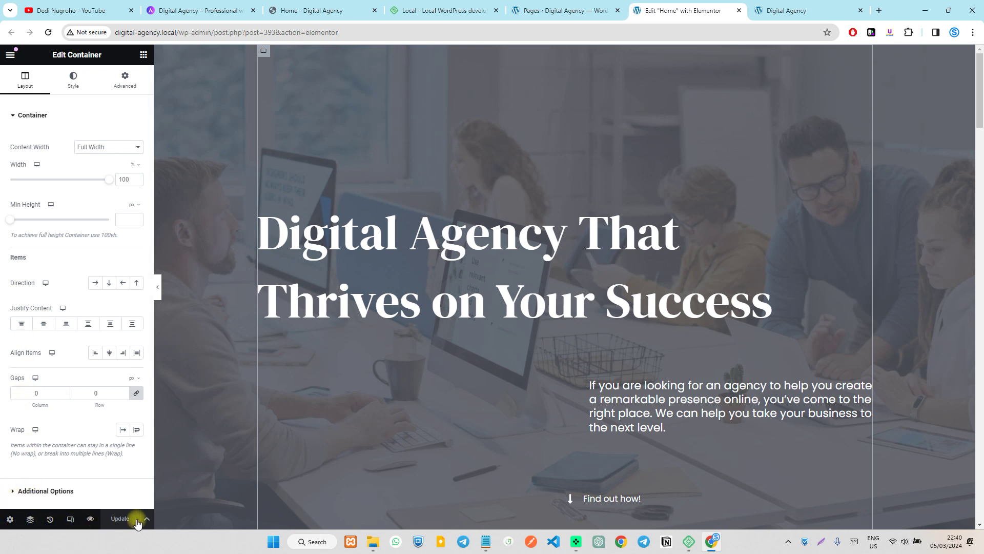
pyautogui.click(29, 519)
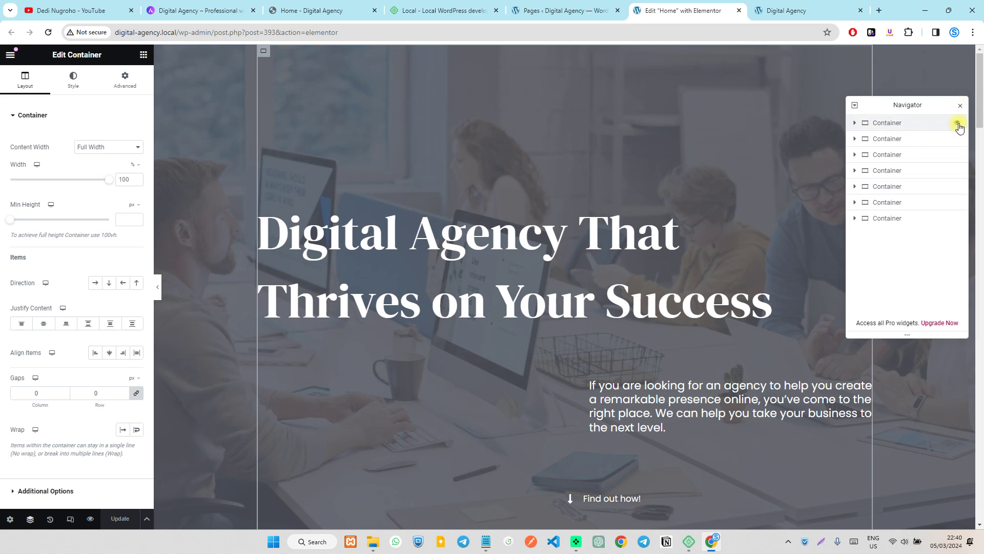
# Temporarily hide and show the hero container and the "Hire Us For" container using the Navigator.
pyautogui.click(957, 125)
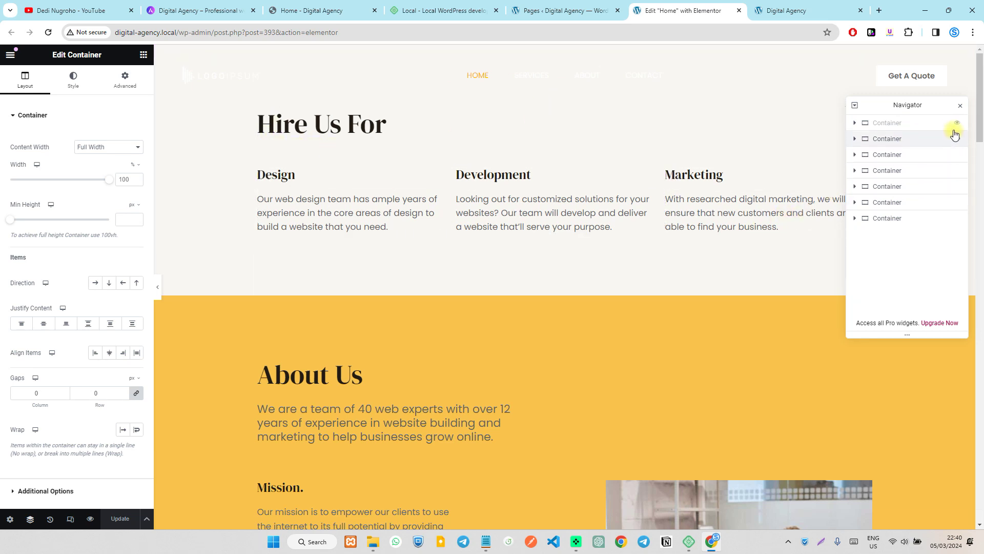
pyautogui.click(956, 123)
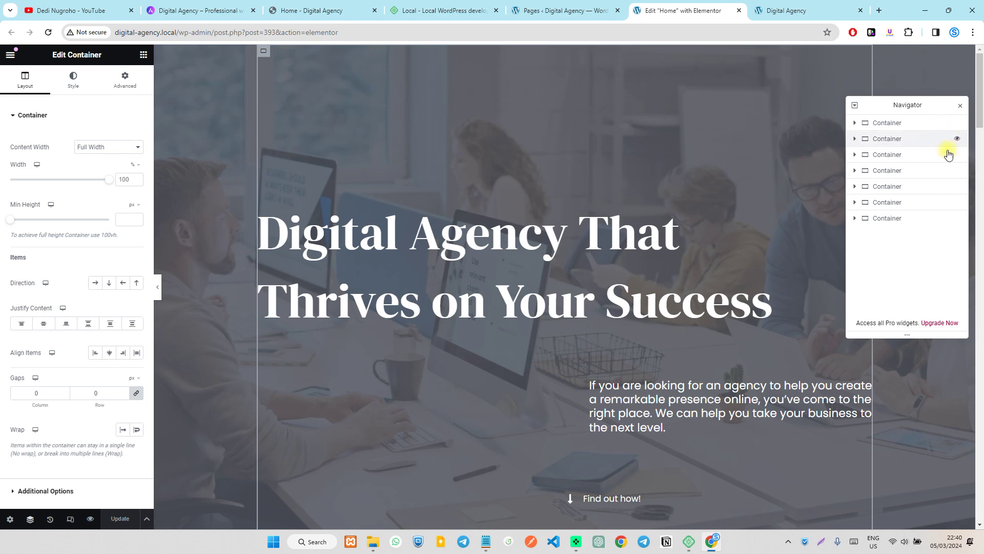
pyautogui.scroll(-7, 791, 203)
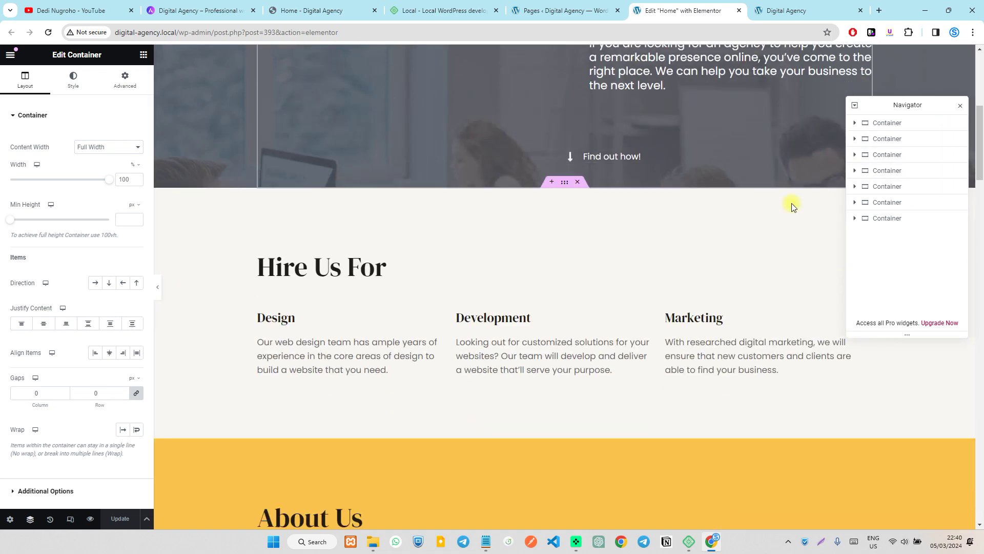
pyautogui.click(957, 139)
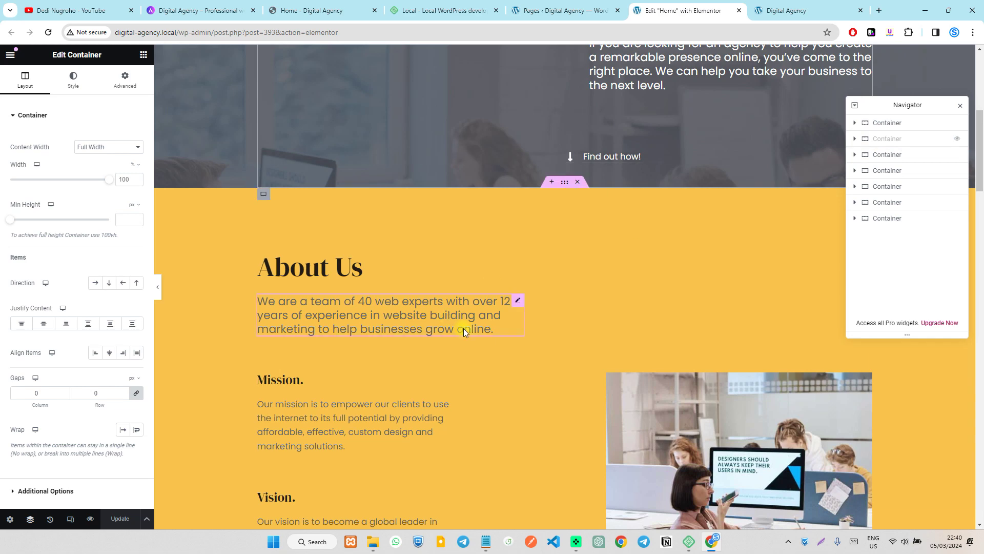
pyautogui.click(957, 138)
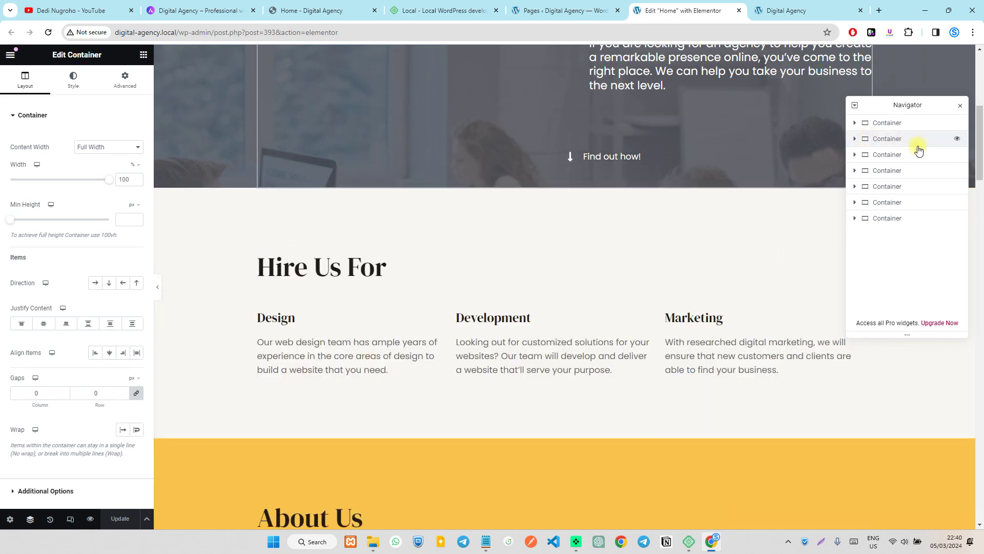
pyautogui.click(957, 139)
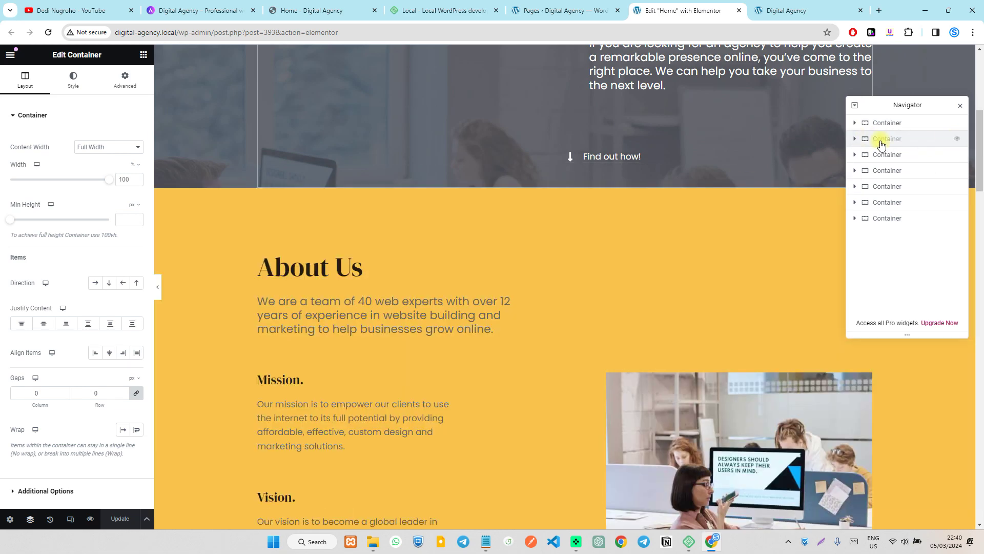
pyautogui.click(956, 141)
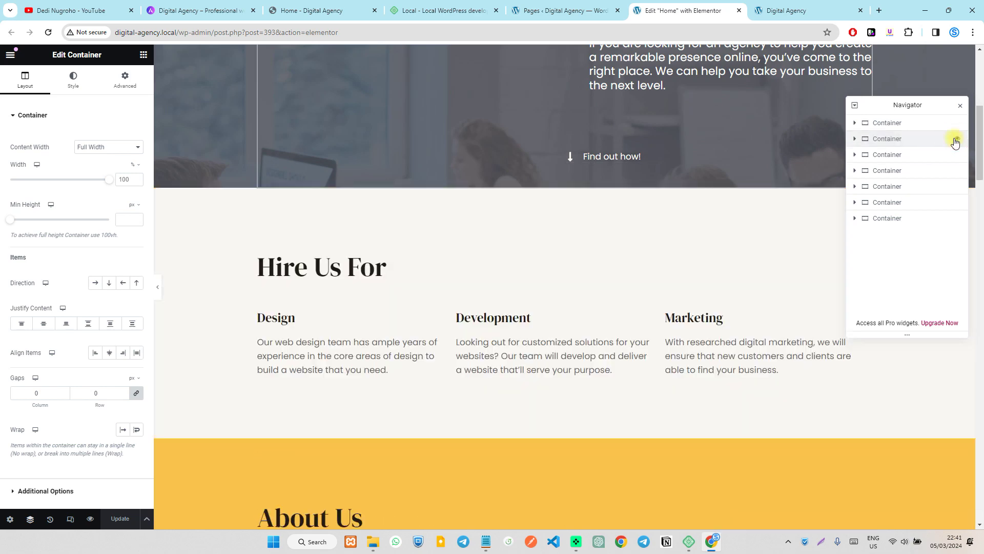
# Close the Navigator and look over the Home page's sections.
pyautogui.click(960, 106)
pyautogui.scroll(6, 804, 127)
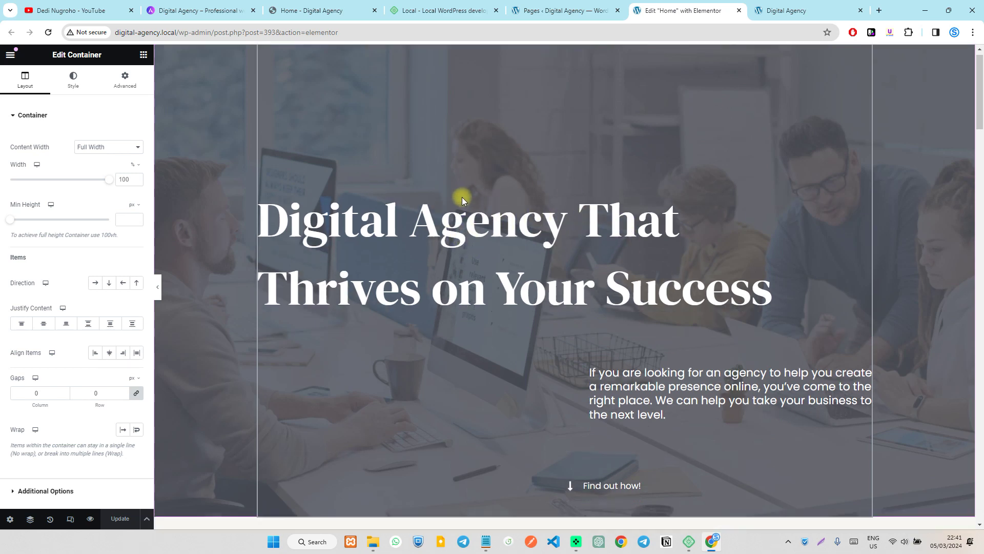
pyautogui.scroll(-10, 554, 203)
pyautogui.scroll(10, 571, 205)
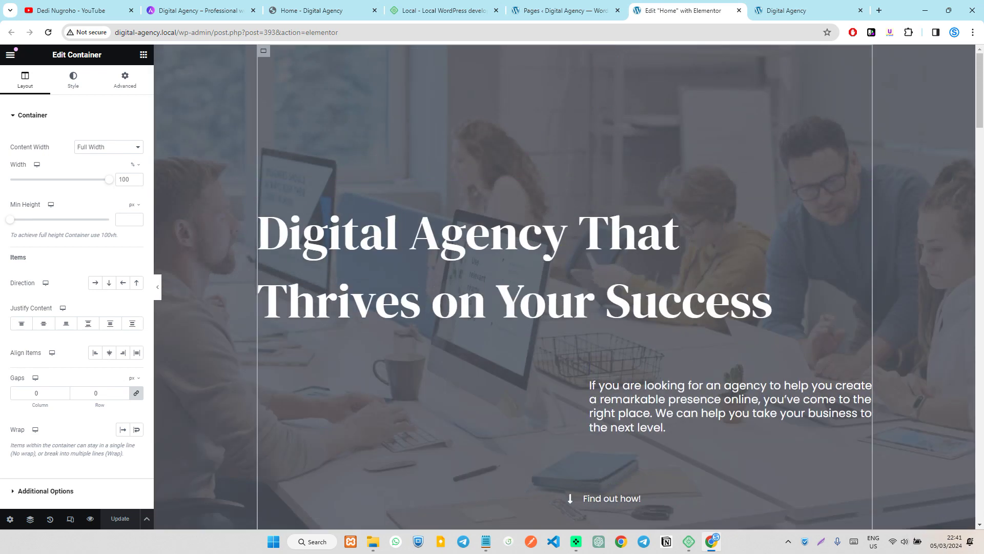
# Select the hero heading "Digital Agency That Thrives on Your Success" and clear its title text.
pyautogui.click(486, 541)
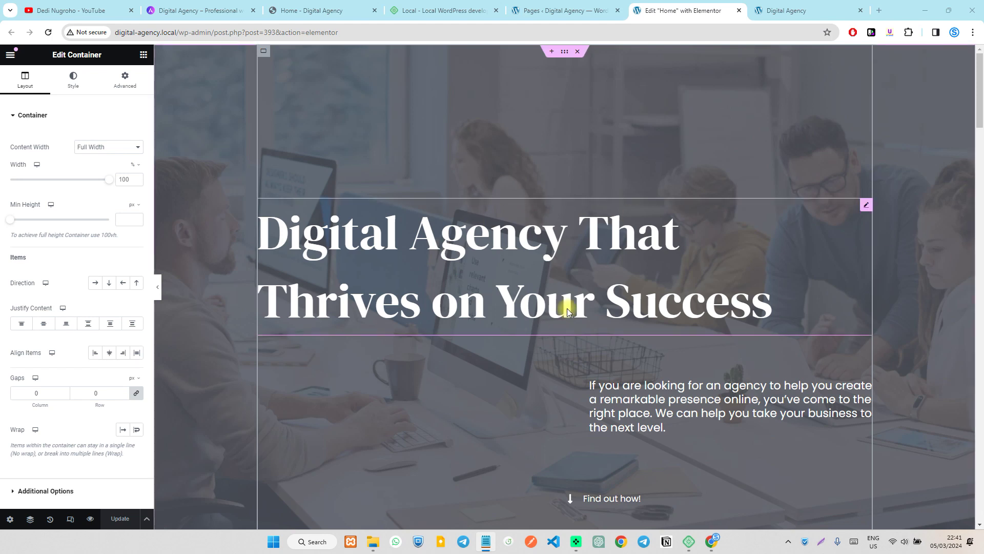
pyautogui.click(506, 242)
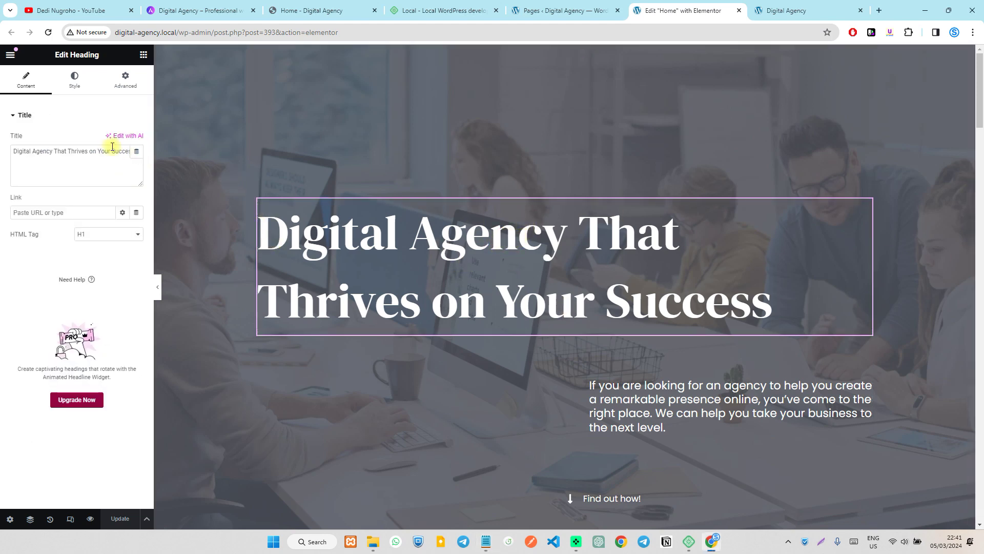
pyautogui.click(86, 151)
pyautogui.rightClick(80, 151)
pyautogui.click(71, 154)
pyautogui.rightClick(71, 155)
pyautogui.click(54, 155)
pyautogui.hotkey('ctrl', 'a')
pyautogui.press('BackSpace')
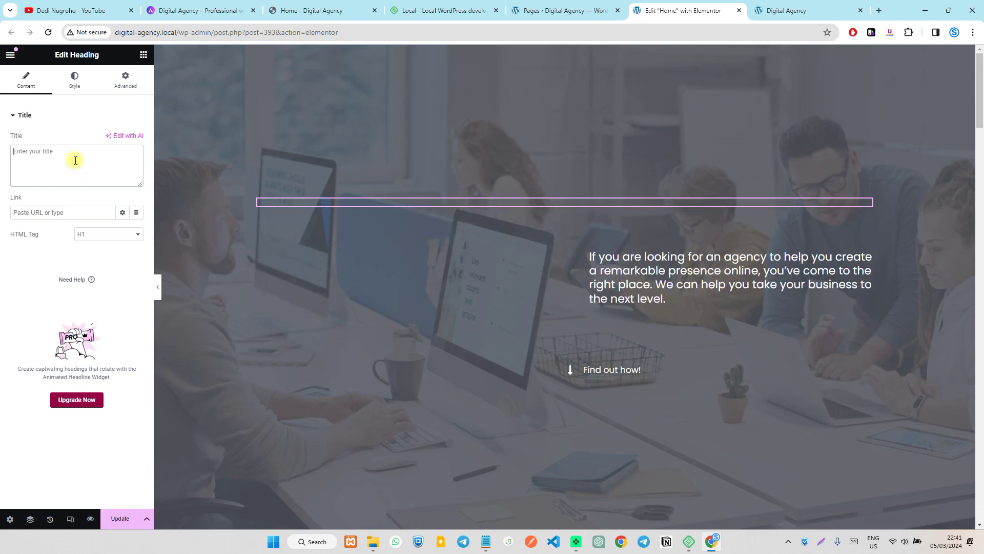
pyautogui.write('mEMBANGU')
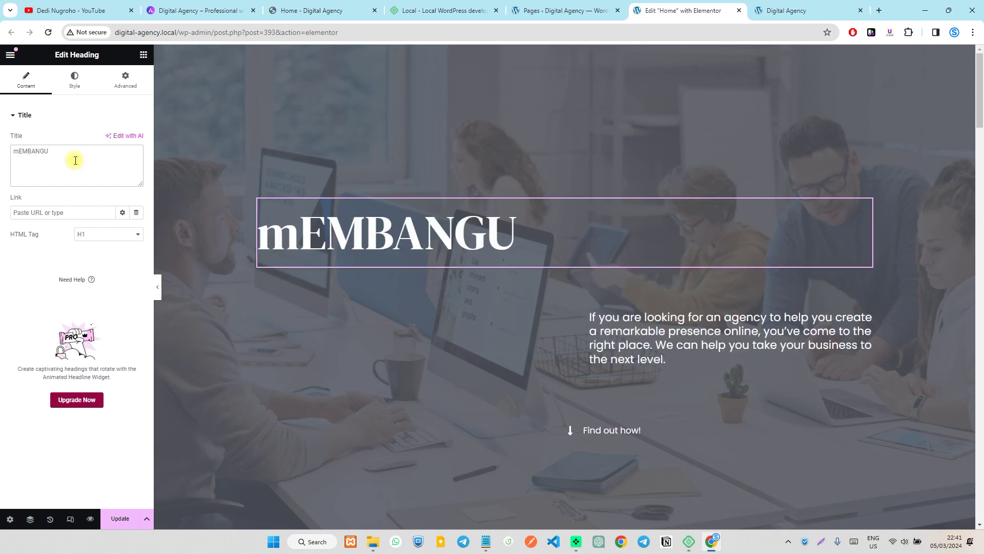
pyautogui.hotkey('ctrl', 'a')
pyautogui.write(',m')
pyautogui.press('BackSpace')
pyautogui.press('BackSpace')
# Set the hero heading's title to "Membangun Masa Depan Digital Anda".
pyautogui.write('Membangun ')
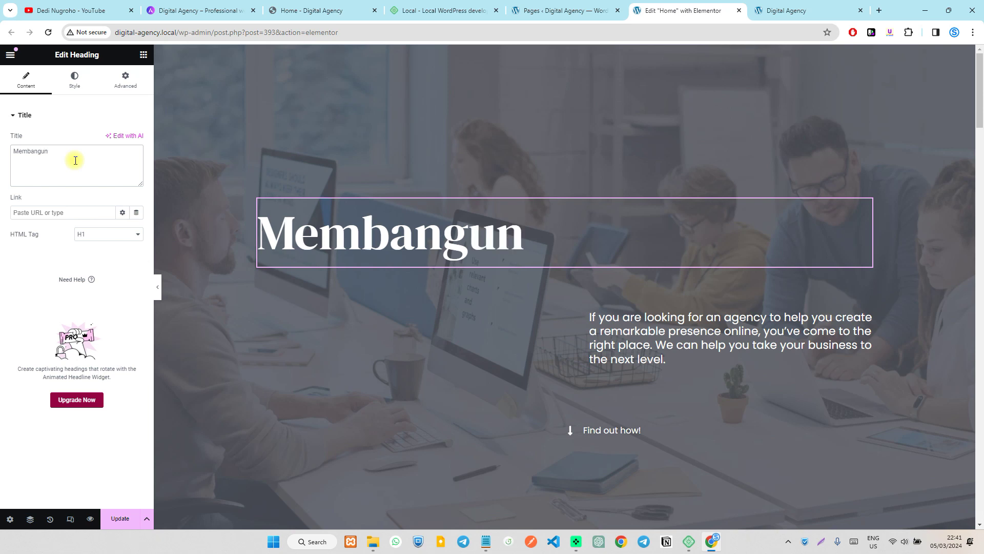
pyautogui.write('Masa Depan')
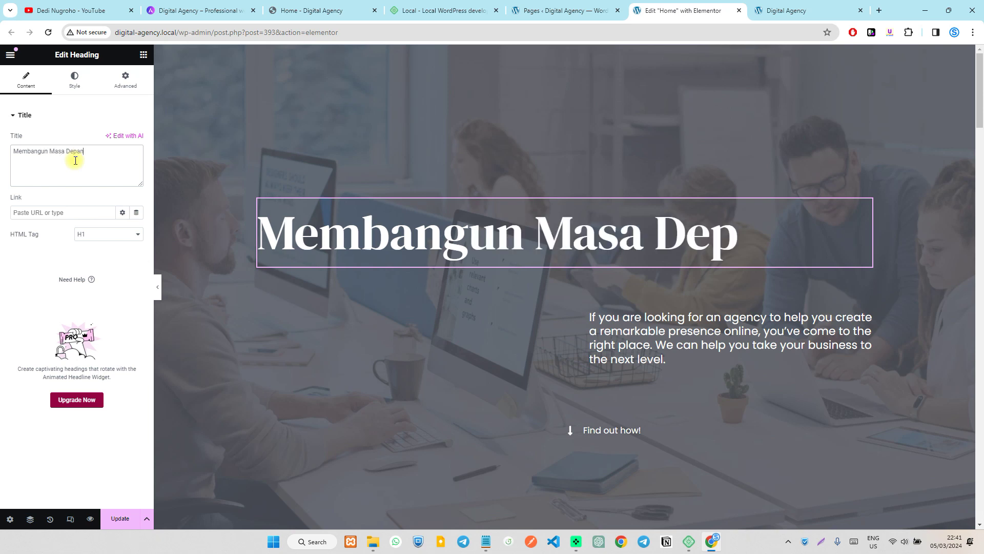
pyautogui.write(' Digital')
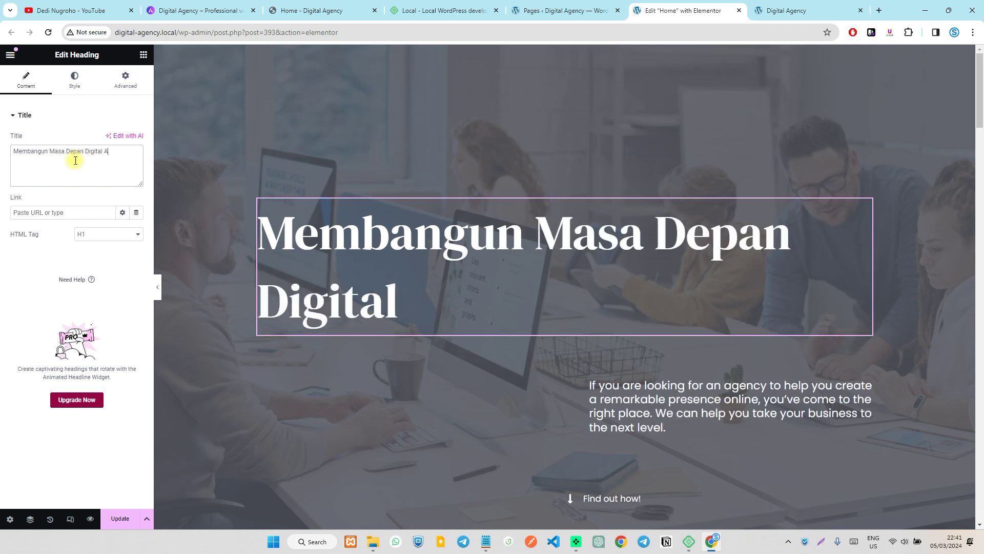
pyautogui.write(' Anda')
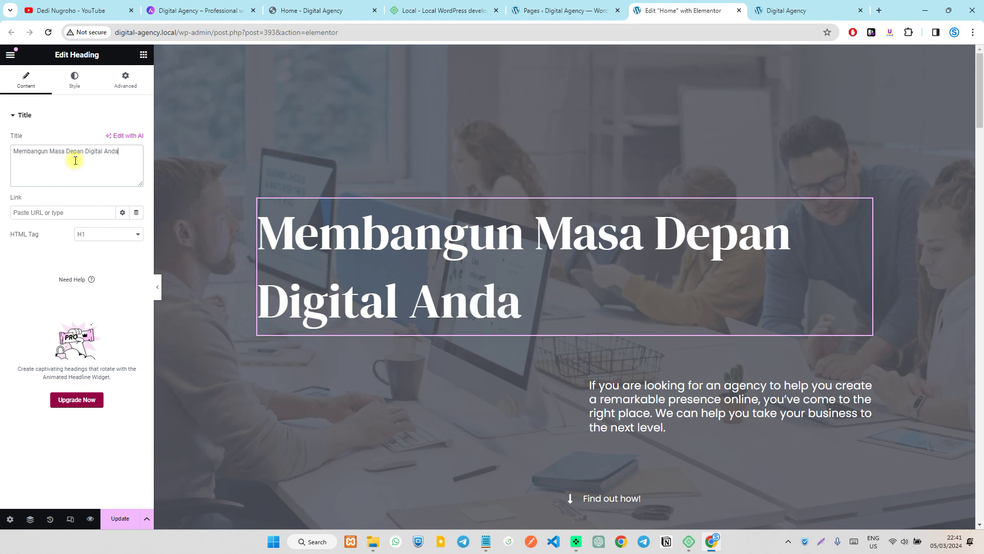
# Replace the hero paragraph with "Dengan inovasi dan kreativitas tanpa batas, kami siap mewujudkan visi digital anda menjadi kenyataan. Partner terpercaya untuk solusi digital anda.".
pyautogui.scroll(-2, 462, 246)
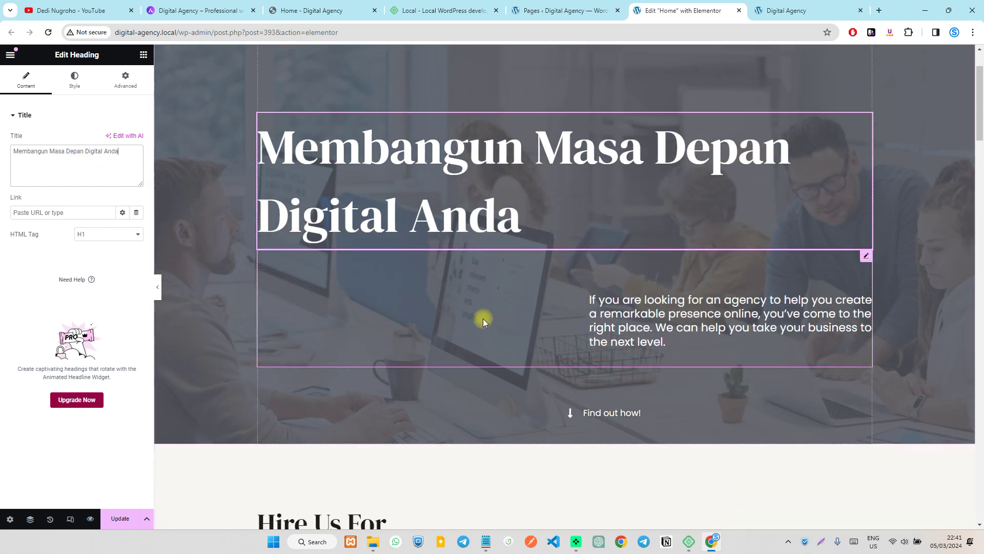
pyautogui.click(676, 318)
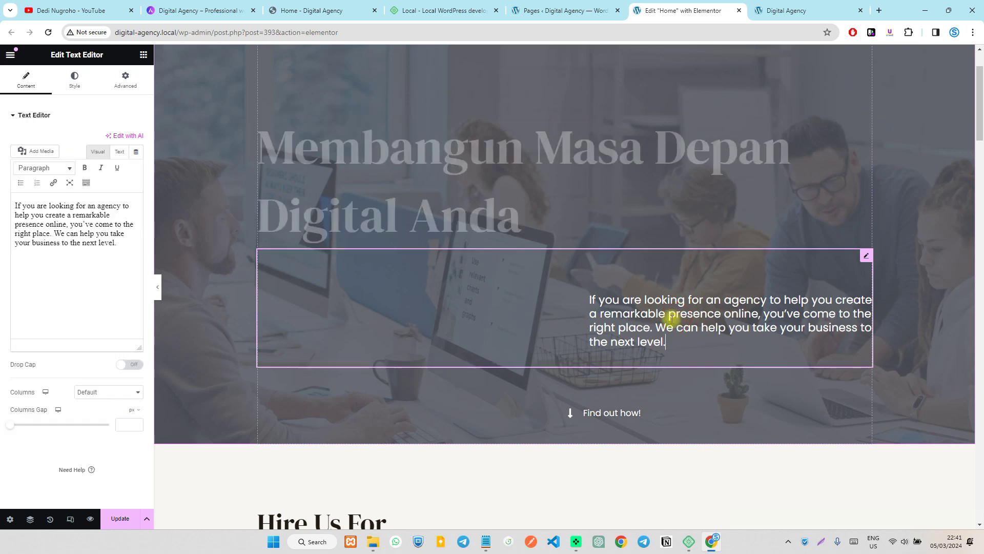
pyautogui.tripleClick(86, 245)
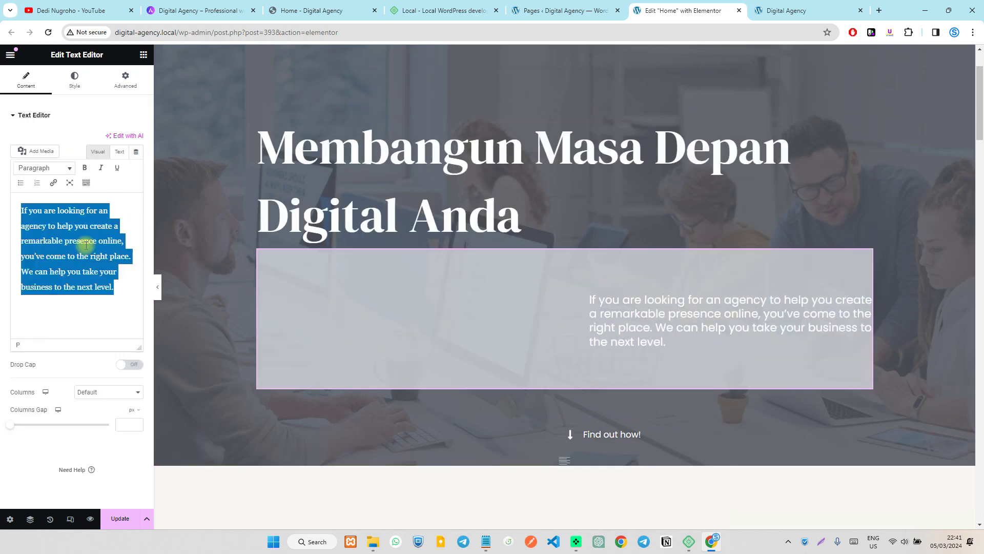
pyautogui.press('BackSpace')
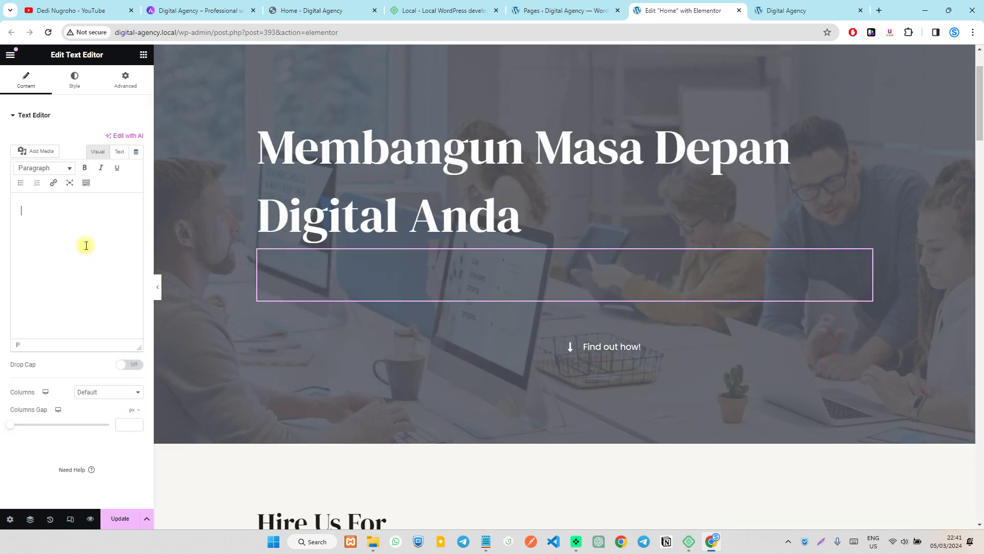
pyautogui.write('Dengan')
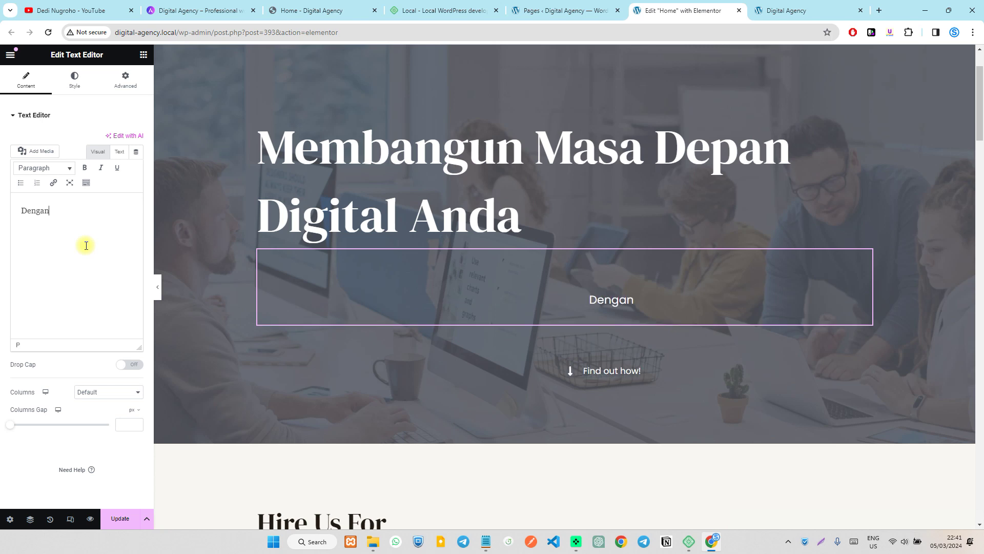
pyautogui.write(' inovasi dan krea')
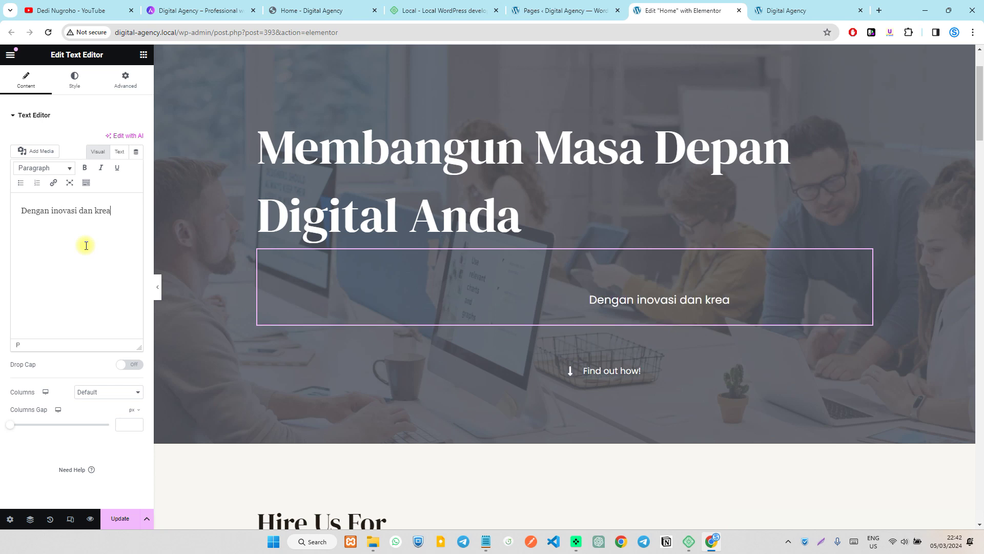
pyautogui.write('tivitas')
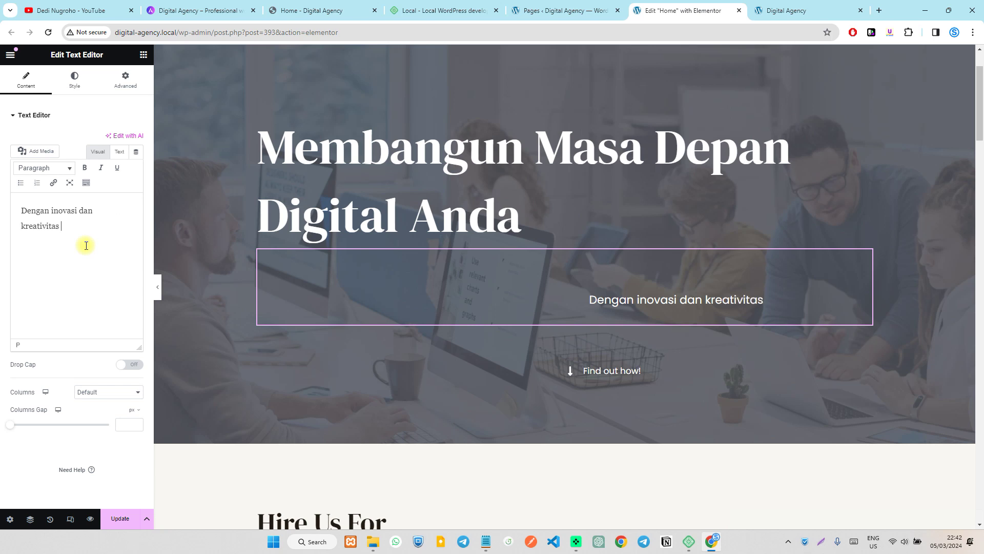
pyautogui.write(' tanpa batas, kami siap me')
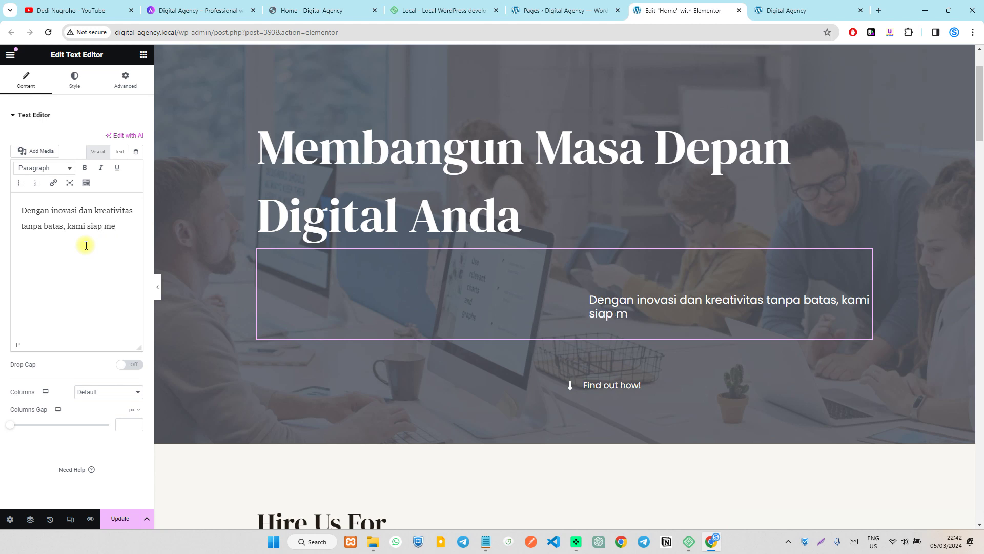
pyautogui.write('wujudkan v')
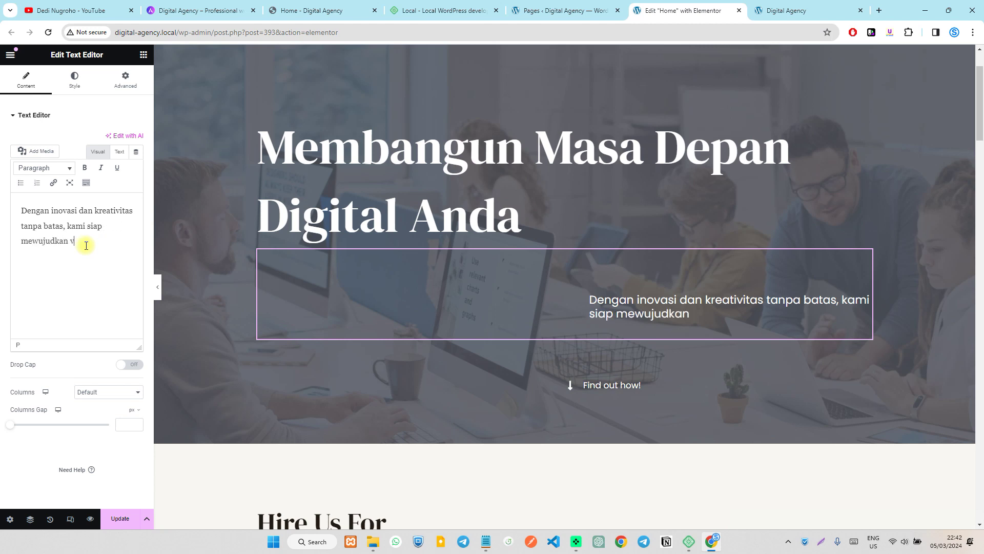
pyautogui.write('isi digital anda menjadi kenyataan. Partner terpercaya untuk solusi digital anda.')
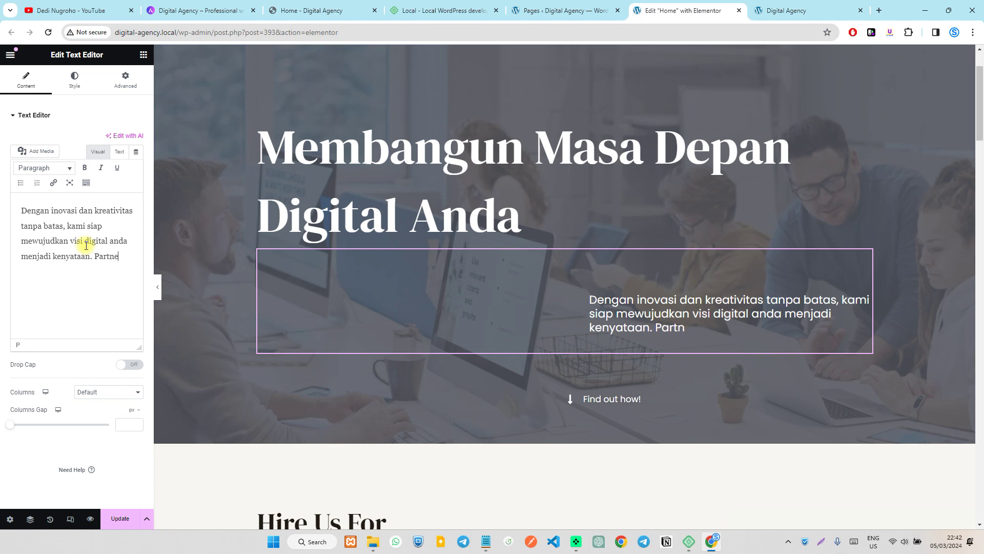
pyautogui.write('rpercaya')
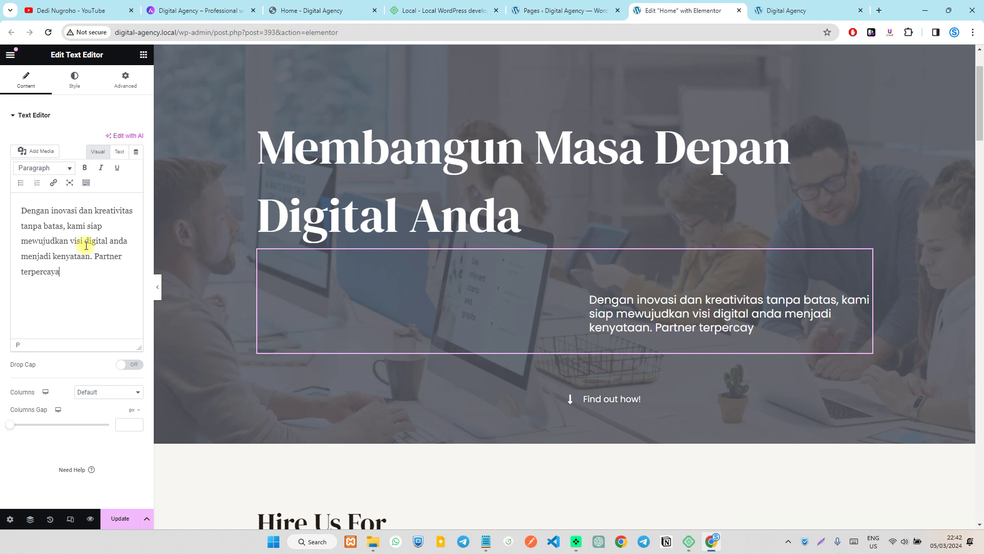
pyautogui.write(' untuk solusi digital ')
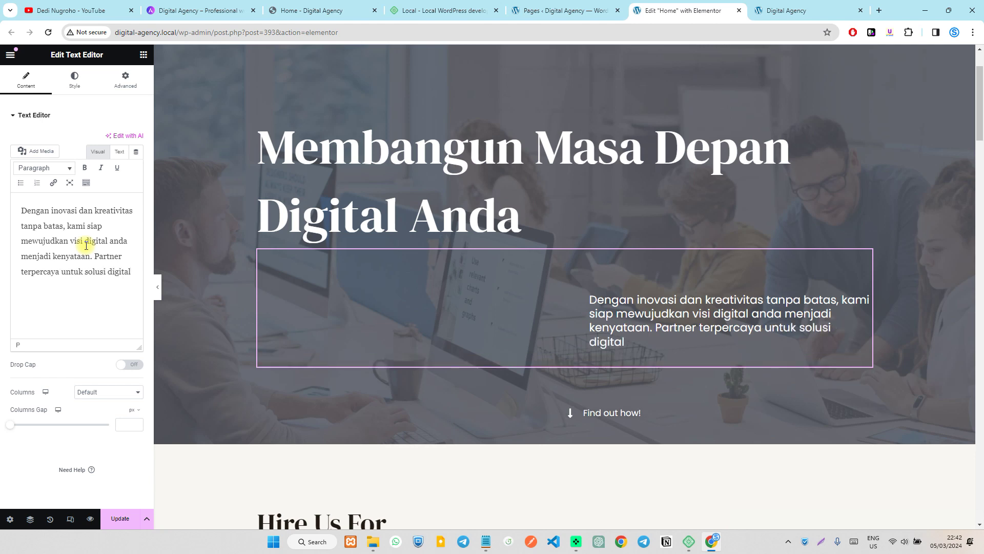
pyautogui.write('anda.')
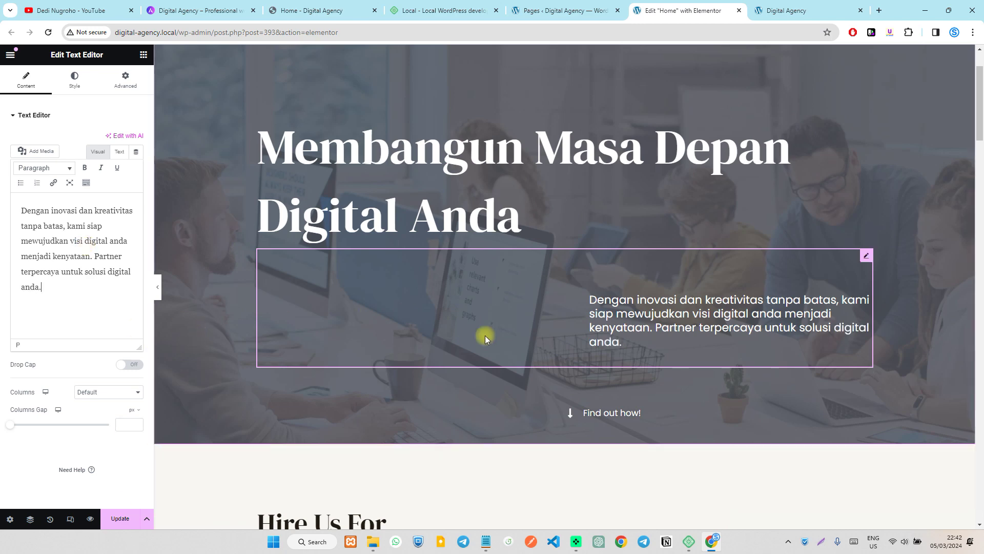
# Open the settings of the "Find out how!" icon list below the hero paragraph.
pyautogui.scroll(-3, 609, 264)
pyautogui.click(603, 244)
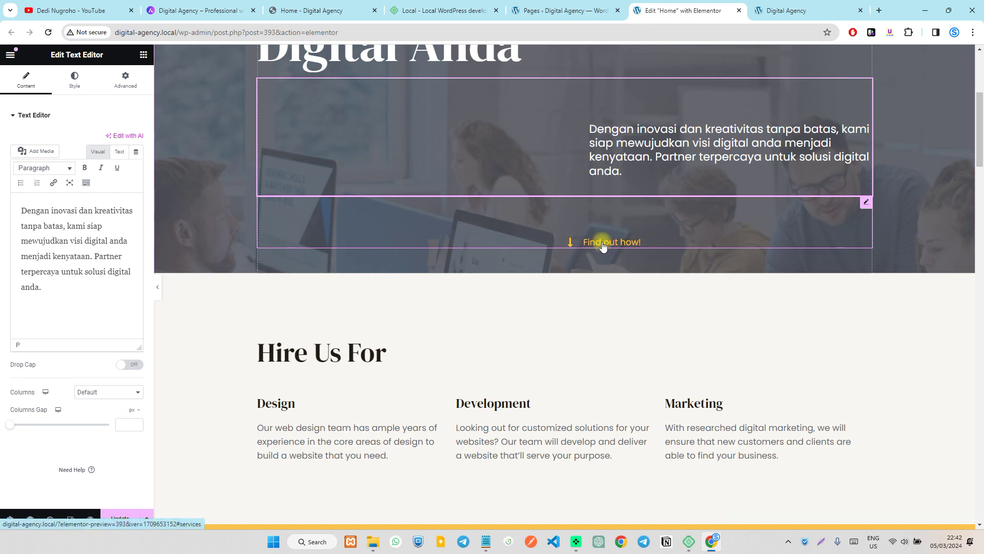
# Replace the Design description under "Hire Us For" with "Tim desain kami sudah memiliki pengalaman bertahun-tahun dalam menciptakan desain website yang menarik dan fungsional".
pyautogui.scroll(-4, 584, 236)
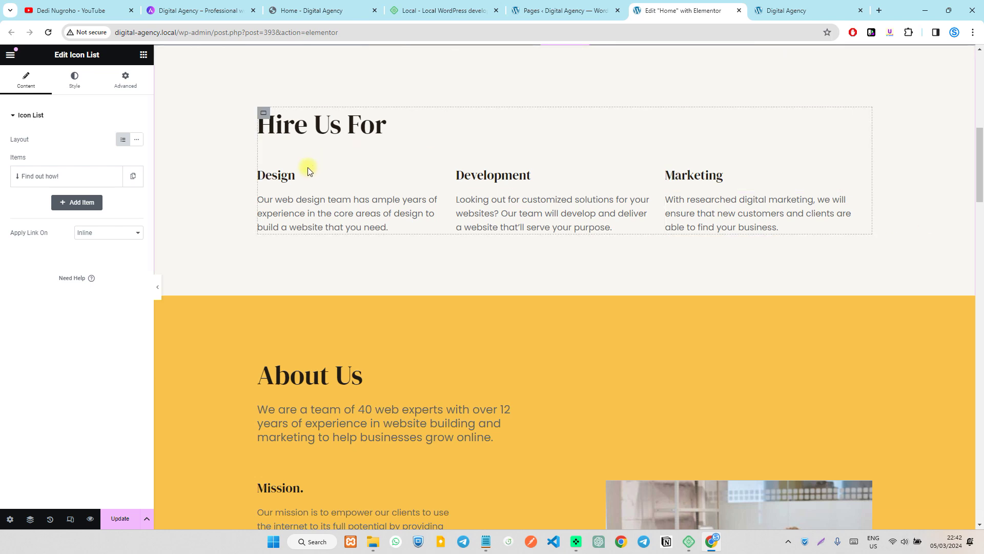
pyautogui.click(303, 209)
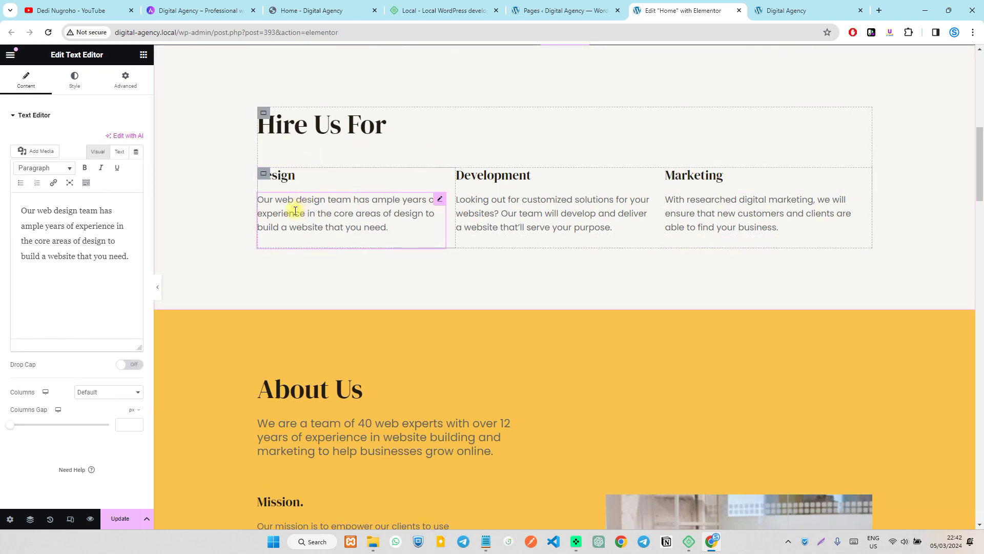
pyautogui.hotkey('ctrl', 'a')
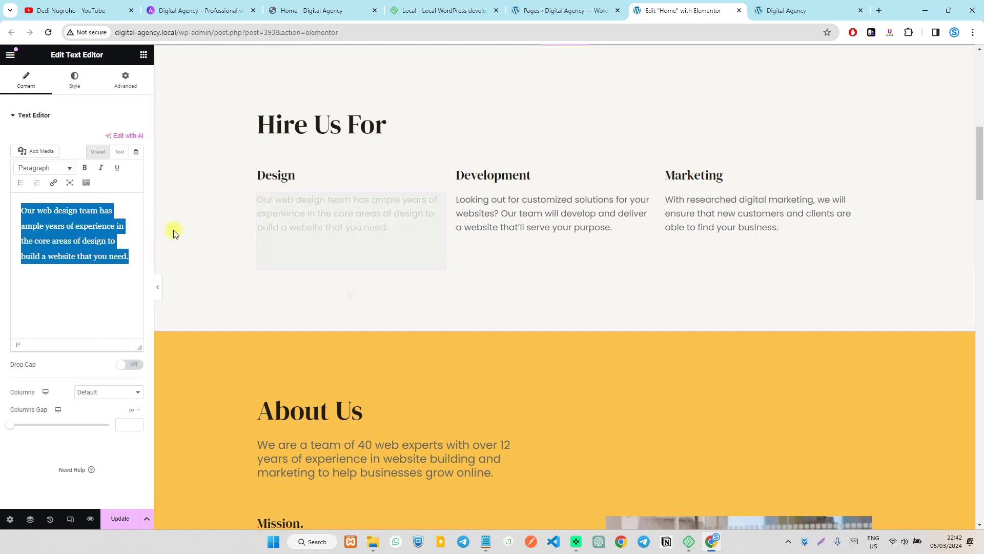
pyautogui.write('Tim de')
pyautogui.write('sainn')
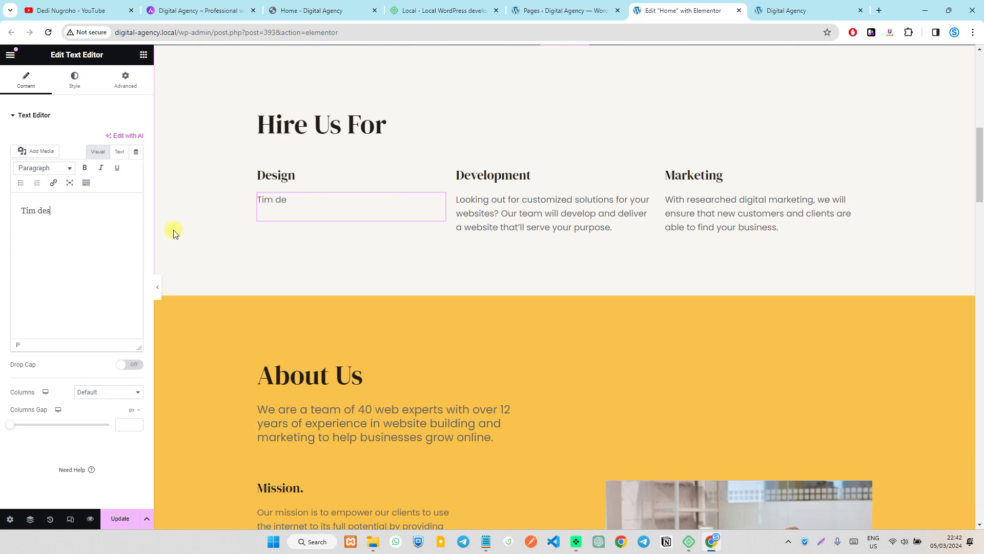
pyautogui.press('BackSpace')
pyautogui.write('kami sudah ')
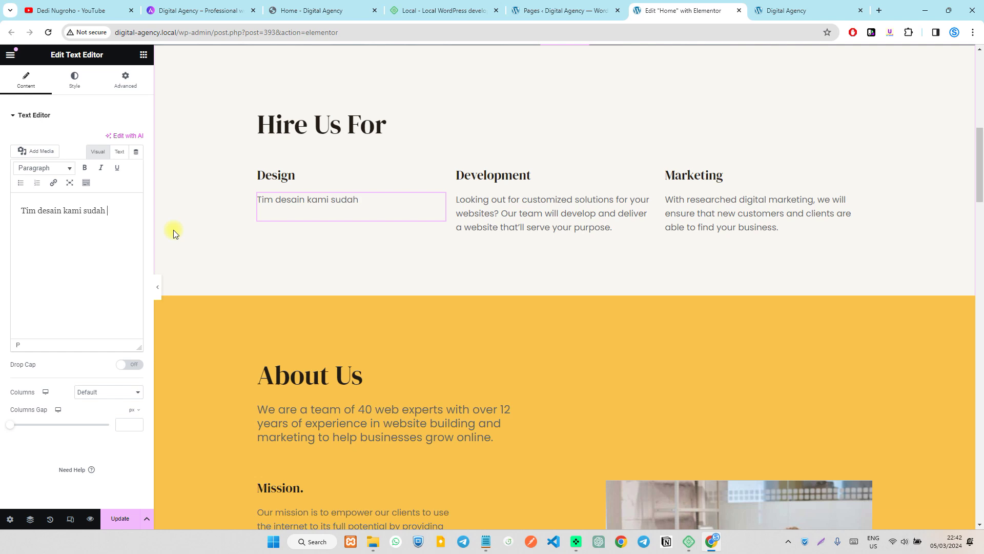
pyautogui.write('memiliki pengalaman')
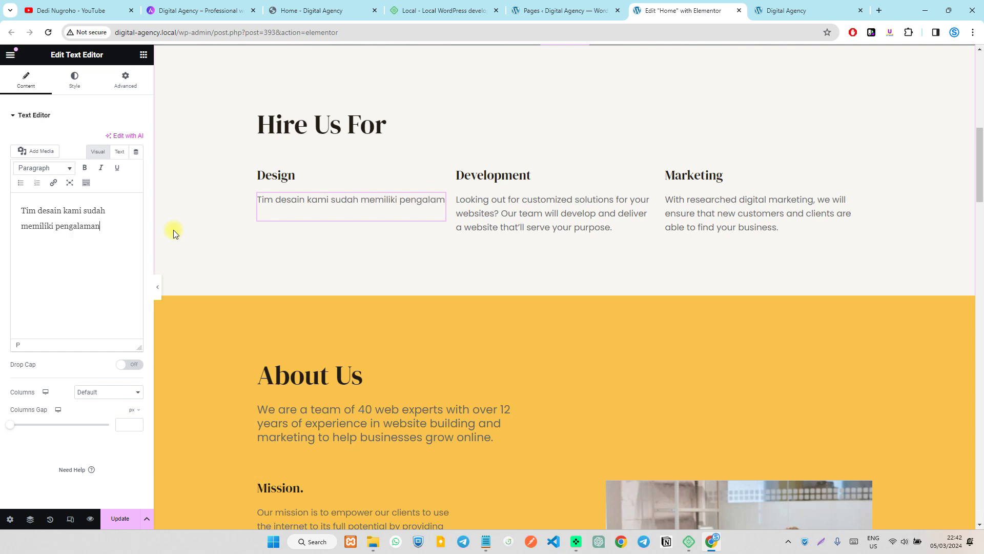
pyautogui.write(' bertahun-tahun ')
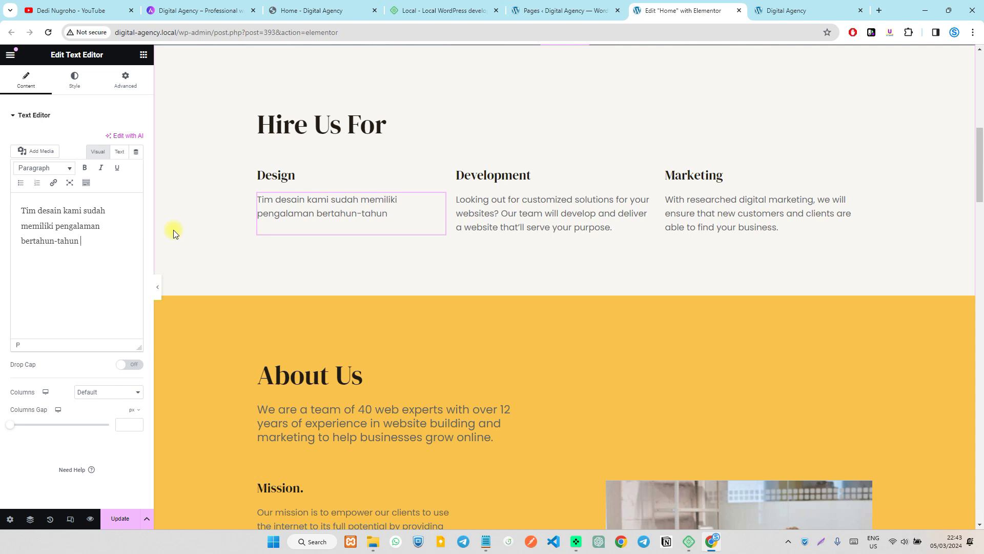
pyautogui.write('dalam menciptk')
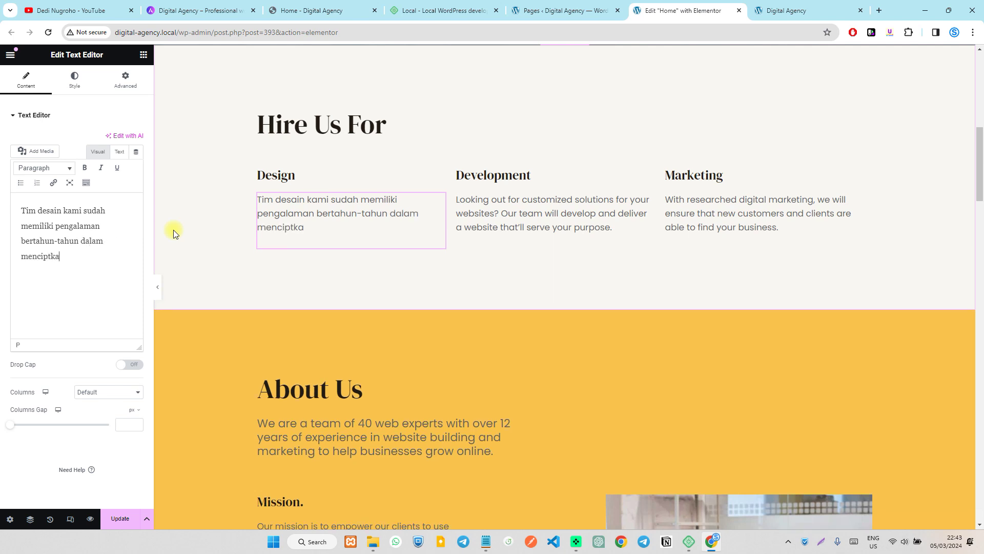
pyautogui.press('BackSpace')
pyautogui.write('akan desain website ')
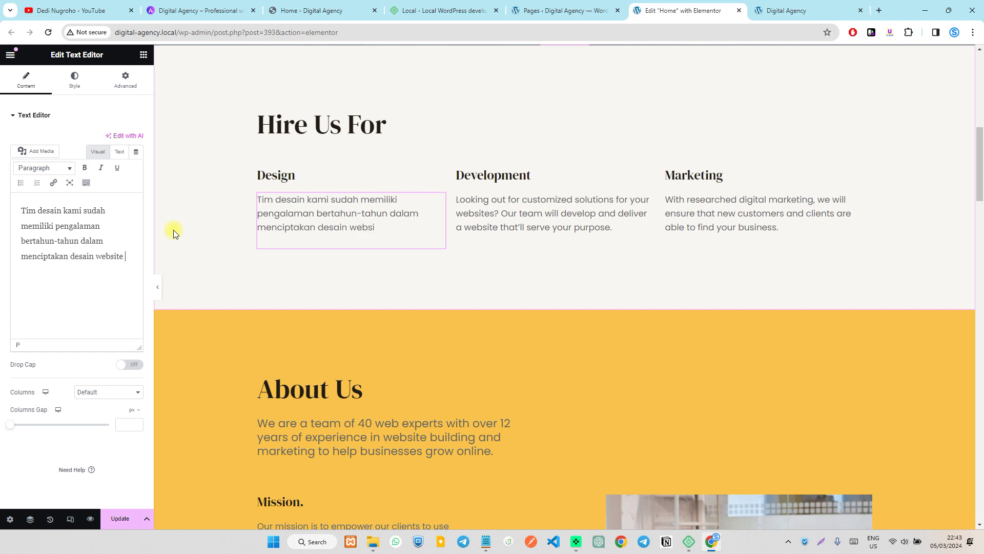
pyautogui.write('yang menarik dan ')
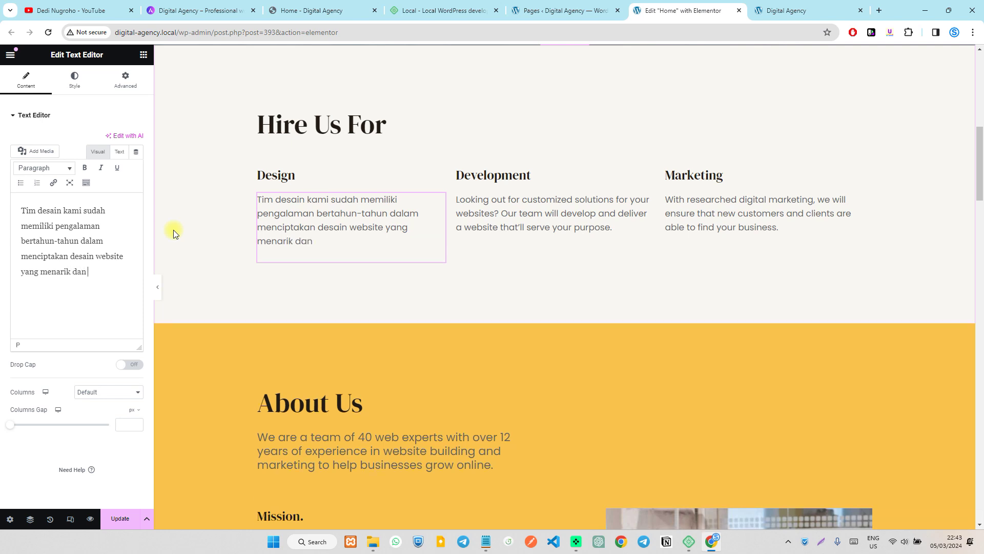
pyautogui.write('fungsional')
# Inspect the Development and Marketing descriptions and the Marketing heading in the editor, and review the hero and "Hire Us For" sections.
pyautogui.click(569, 208)
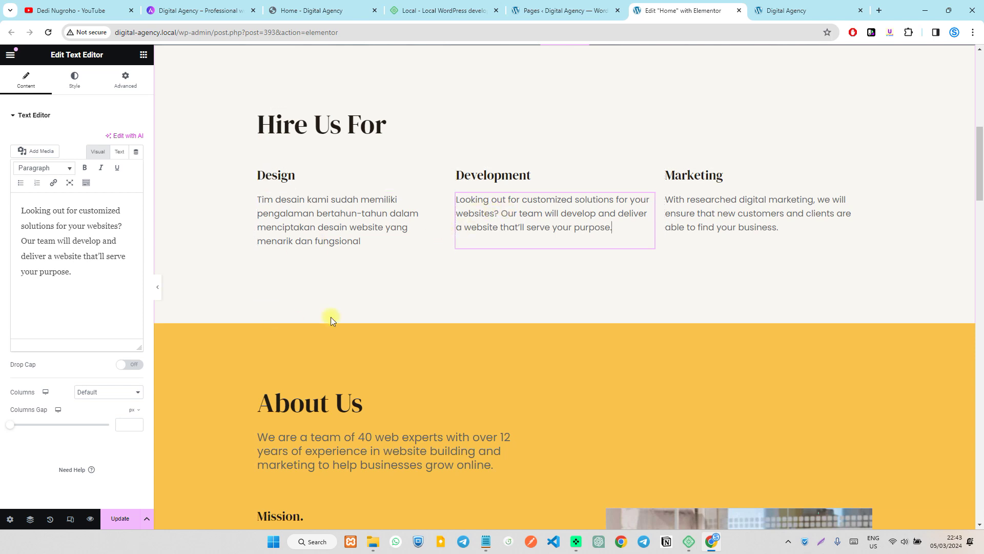
pyautogui.tripleClick(97, 241)
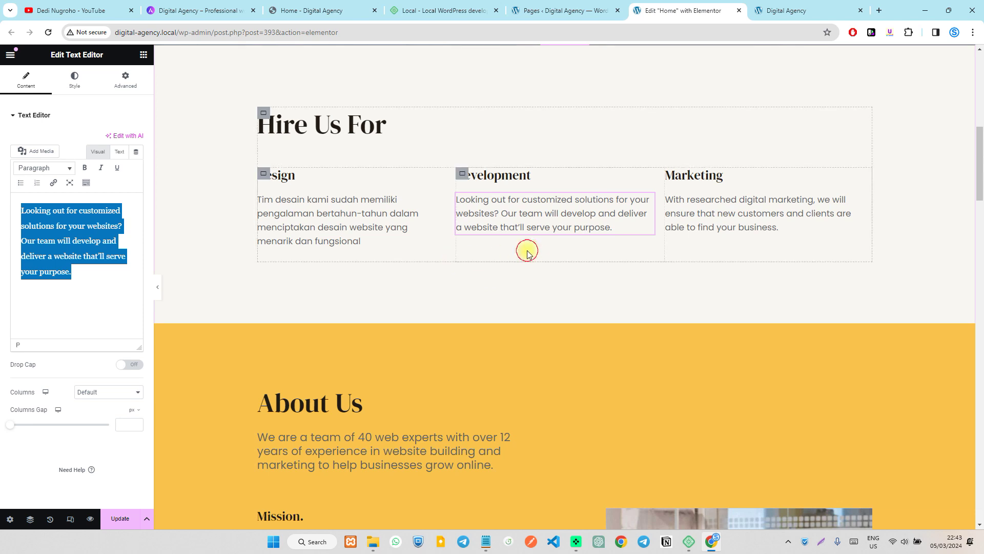
pyautogui.click(711, 231)
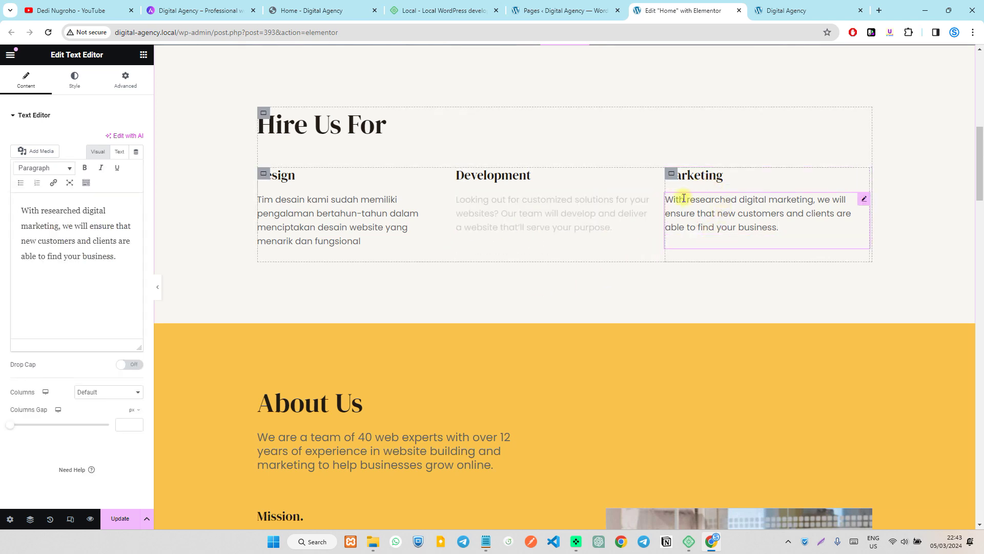
pyautogui.moveTo(861, 246); pyautogui.dragTo(909, 246)
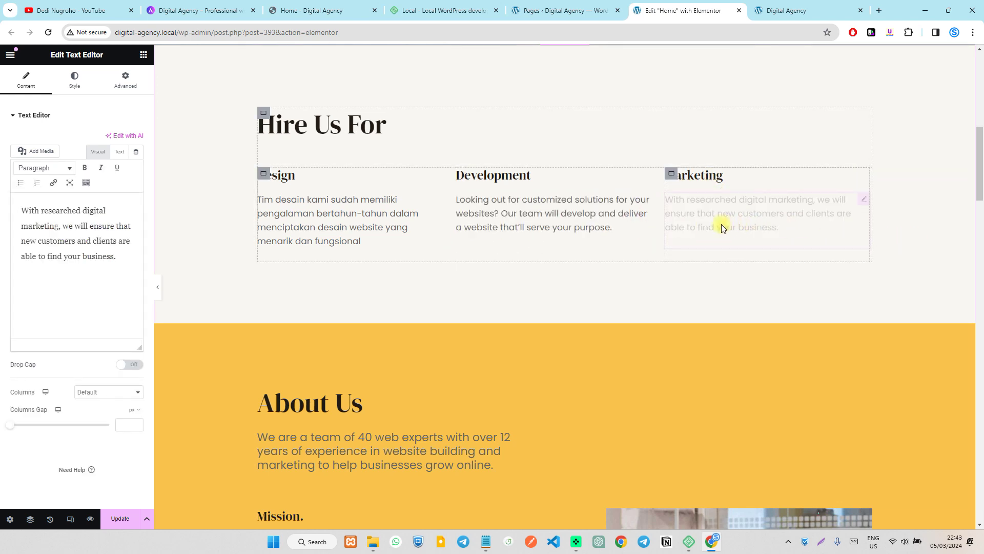
pyautogui.click(705, 175)
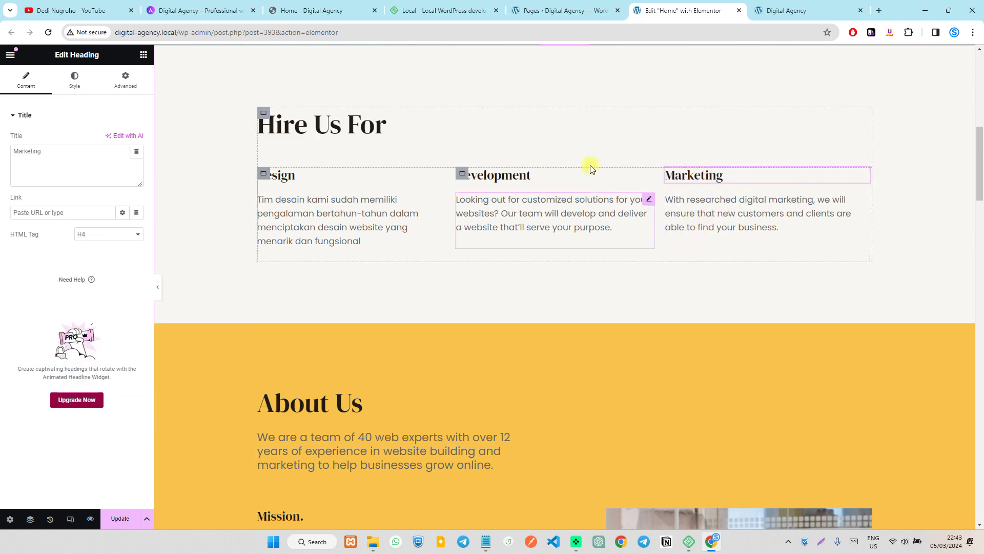
pyautogui.scroll(4, 531, 152)
pyautogui.scroll(5, 533, 159)
pyautogui.scroll(-5, 518, 164)
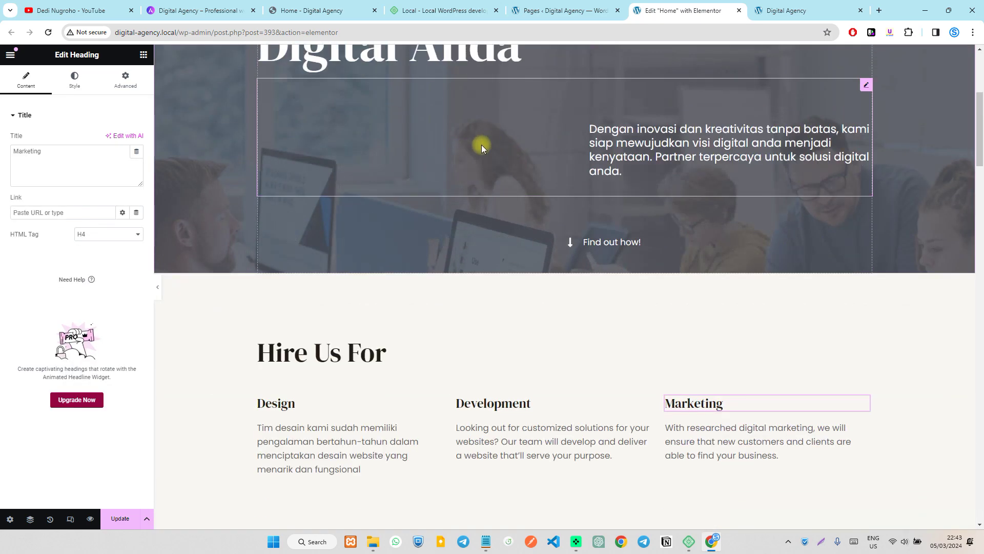
pyautogui.scroll(-5, 446, 174)
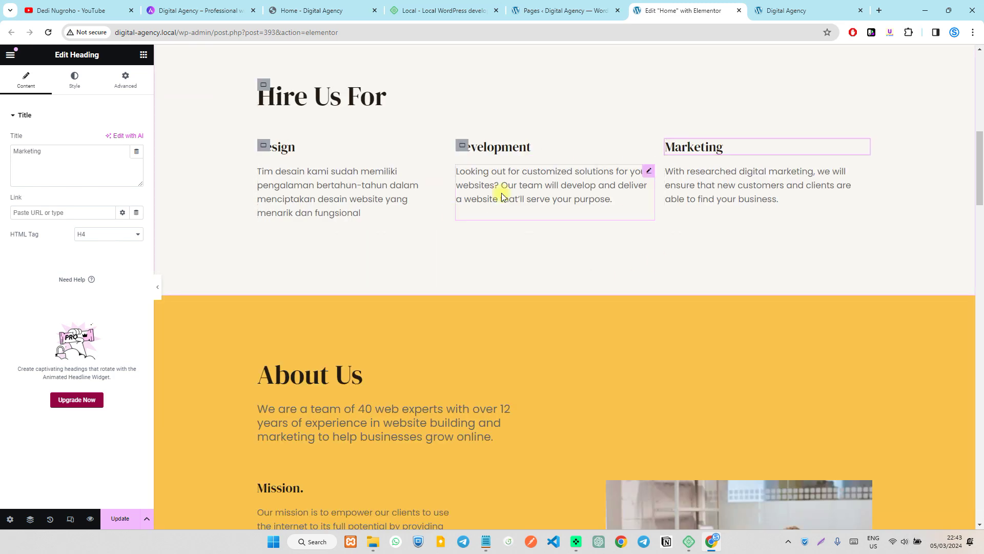
# Look over the About Us section and open its introductory paragraph about the team of 40 web experts in the editor.
pyautogui.scroll(-6, 507, 264)
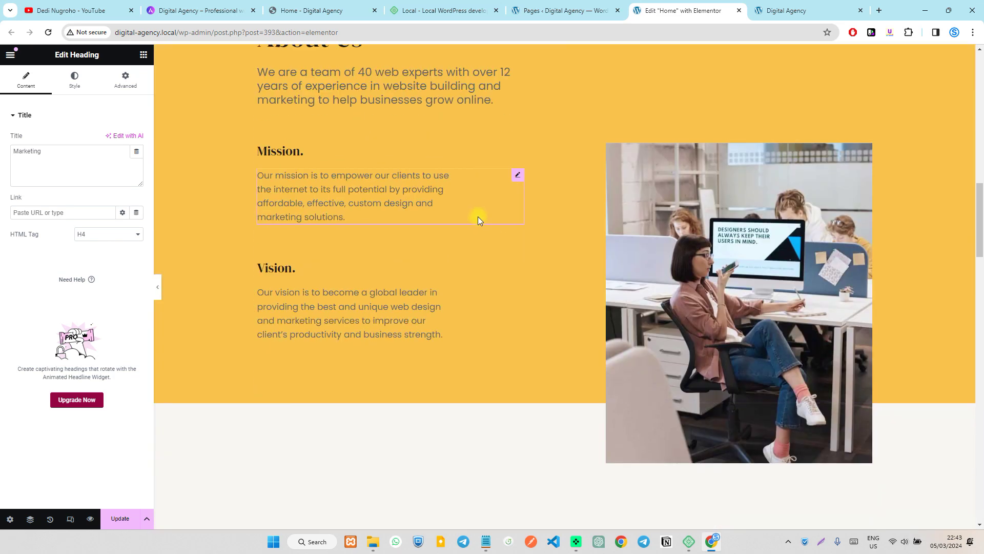
pyautogui.scroll(3, 433, 199)
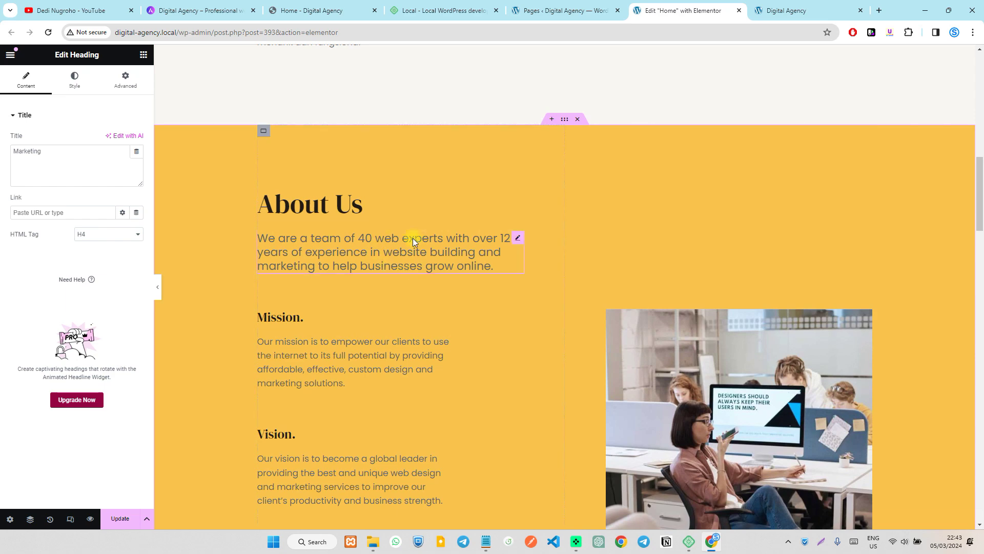
pyautogui.click(348, 250)
pyautogui.click(80, 211)
pyautogui.scroll(8, 455, 301)
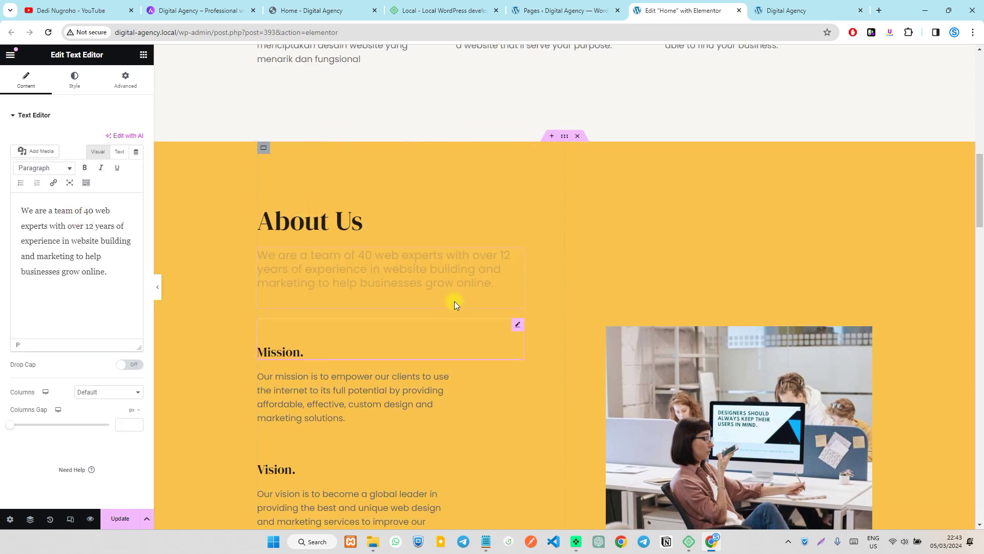
# Set the text color of the Design description under "Hire Us For" to black, #000000.
pyautogui.click(296, 425)
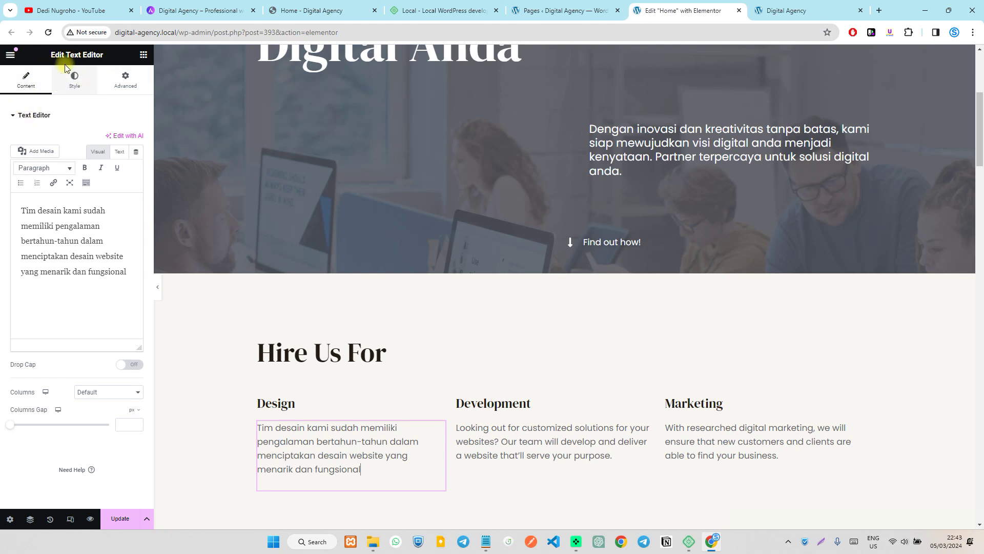
pyautogui.click(80, 85)
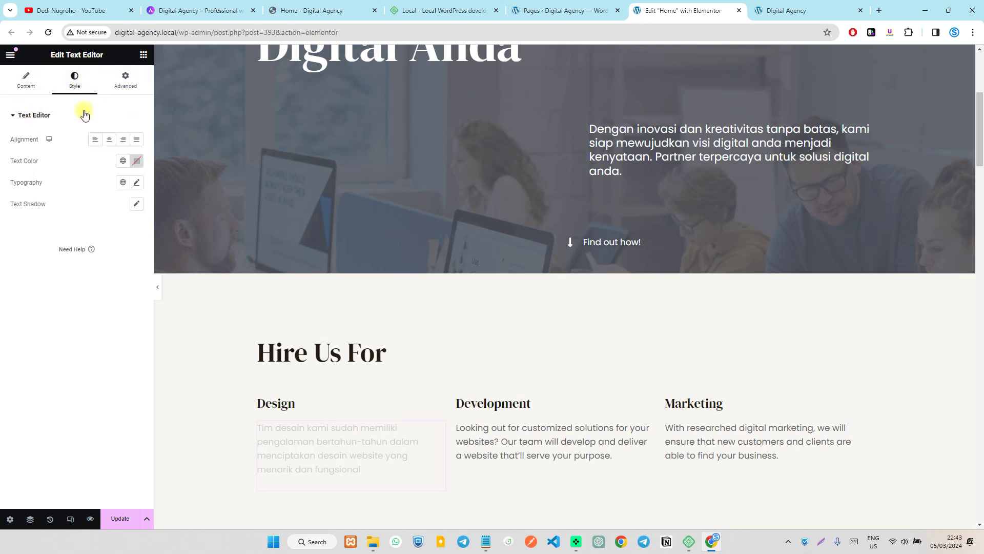
pyautogui.click(137, 161)
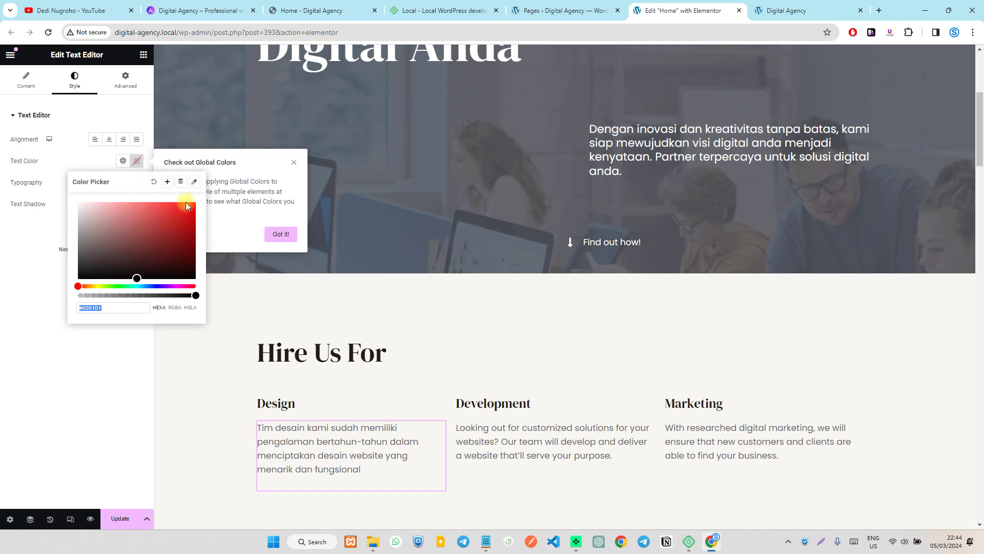
pyautogui.click(121, 308)
pyautogui.moveTo(122, 308); pyautogui.dragTo(78, 307)
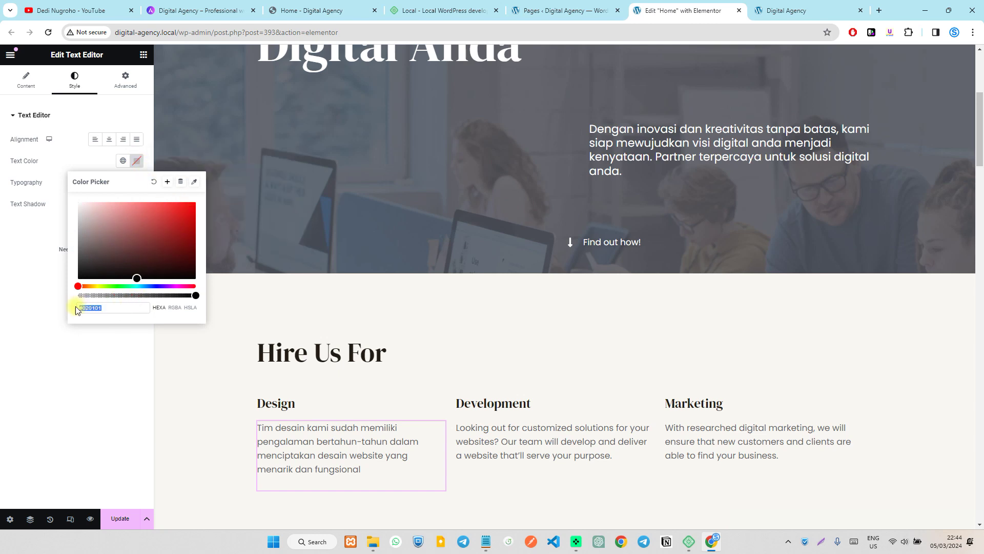
pyautogui.moveTo(131, 261); pyautogui.dragTo(153, 286)
pyautogui.click(172, 286)
pyautogui.moveTo(170, 239); pyautogui.dragTo(68, 297)
pyautogui.hotkey('ctrl', 'c')
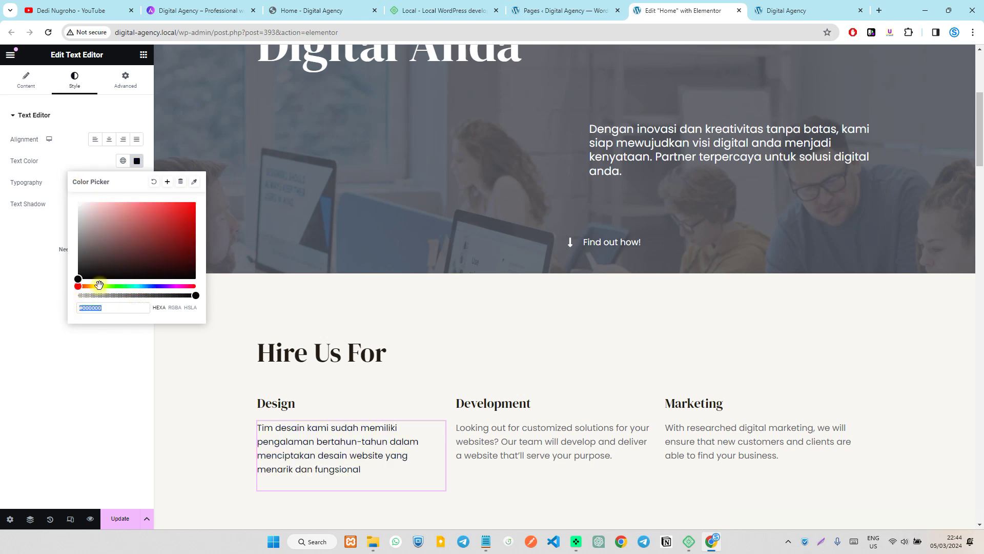
pyautogui.click(76, 260)
# Check the text color code in the style settings of the Development description under "Hire Us For".
pyautogui.click(528, 473)
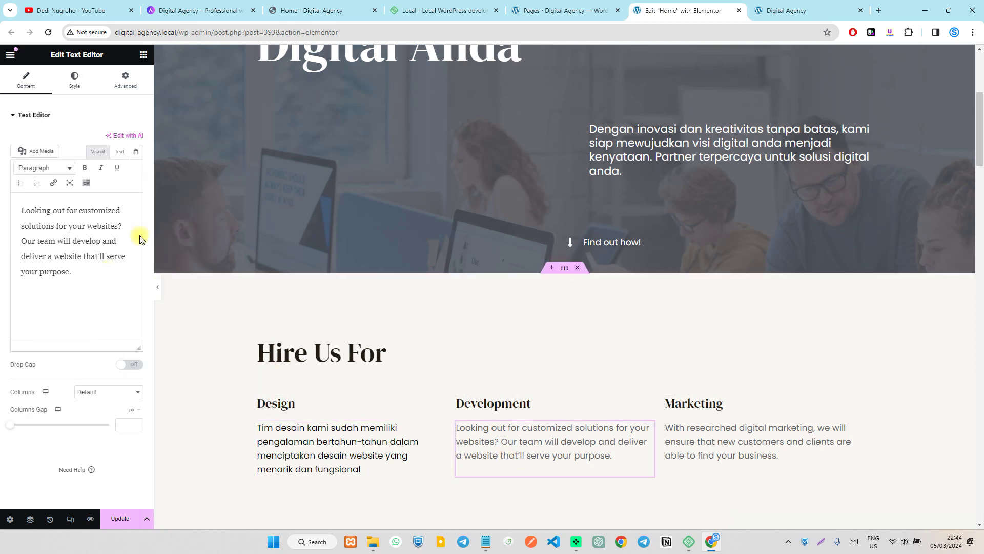
pyautogui.click(74, 82)
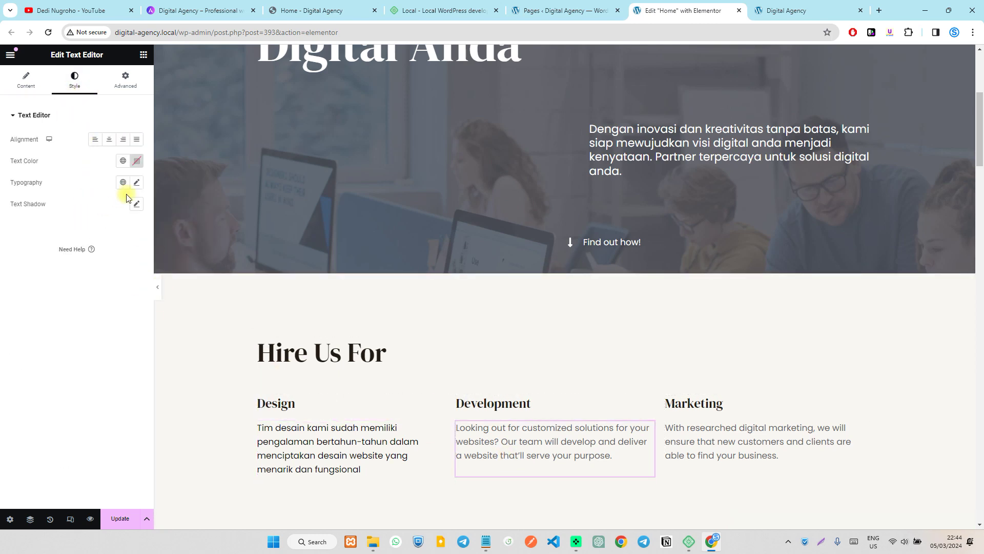
pyautogui.click(136, 160)
pyautogui.click(118, 310)
pyautogui.moveTo(117, 310); pyautogui.dragTo(78, 307)
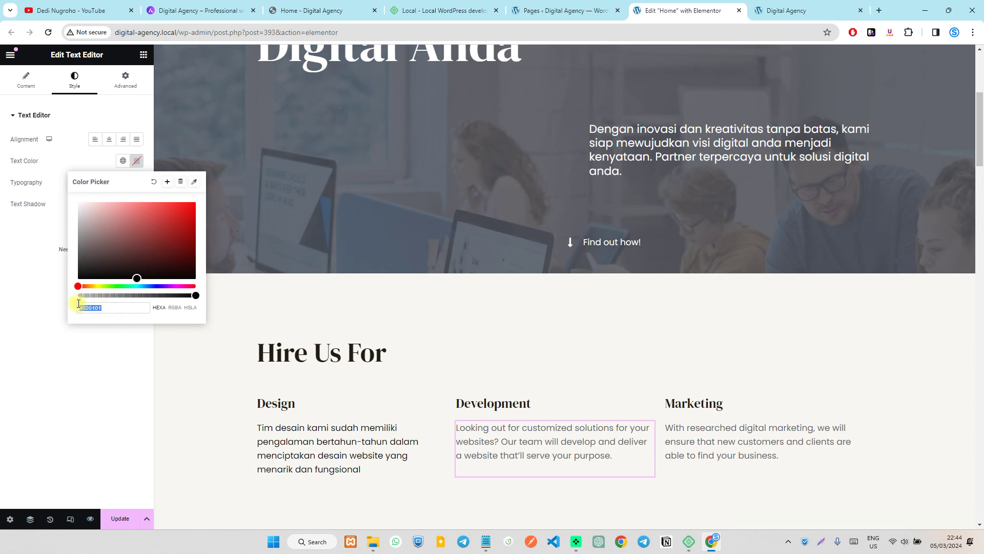
# Set the Design description's text color to #020101.
pyautogui.click(315, 432)
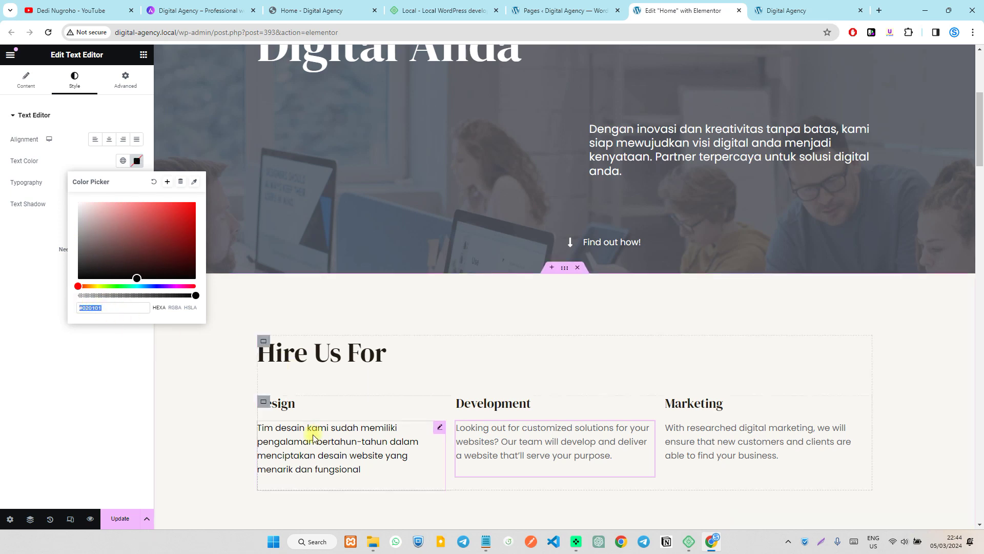
pyautogui.click(136, 161)
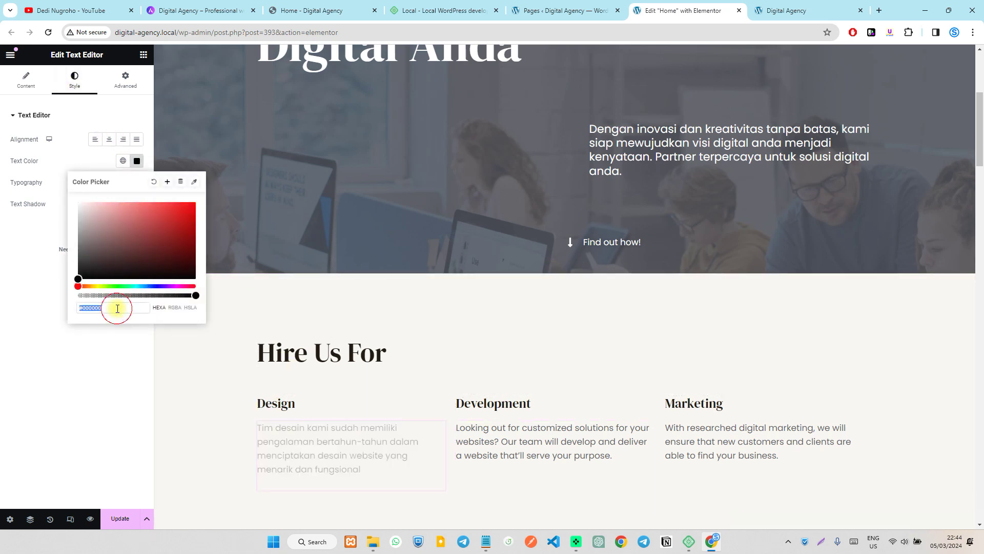
pyautogui.press('BackSpace')
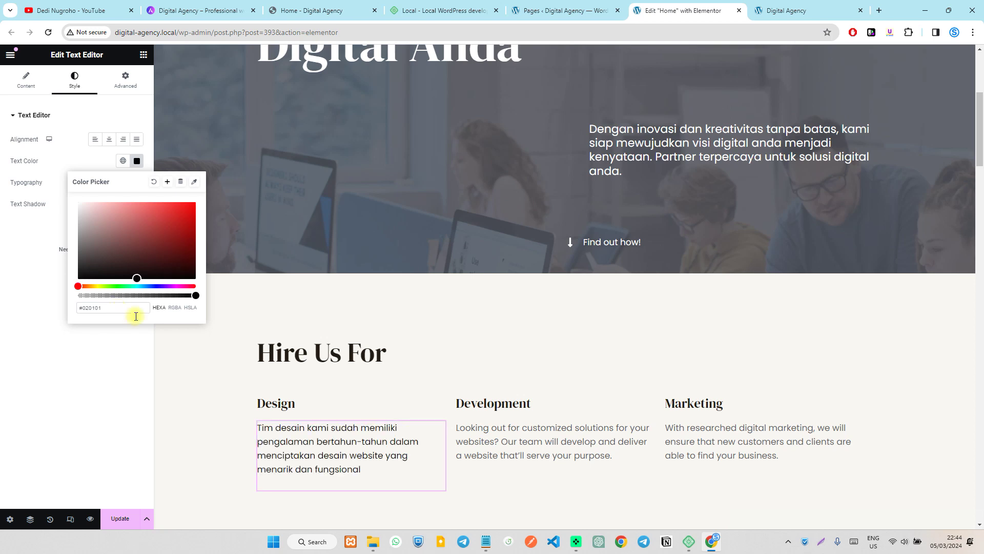
pyautogui.click(193, 347)
pyautogui.scroll(-3, 497, 384)
# Compare the text color settings of the Design and Development descriptions under "Hire Us For".
pyautogui.click(351, 303)
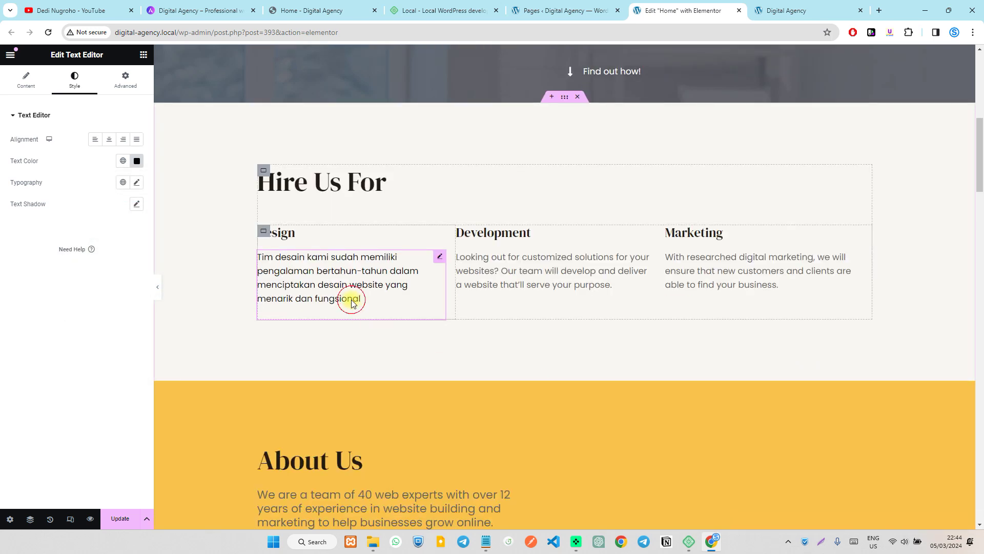
pyautogui.click(136, 160)
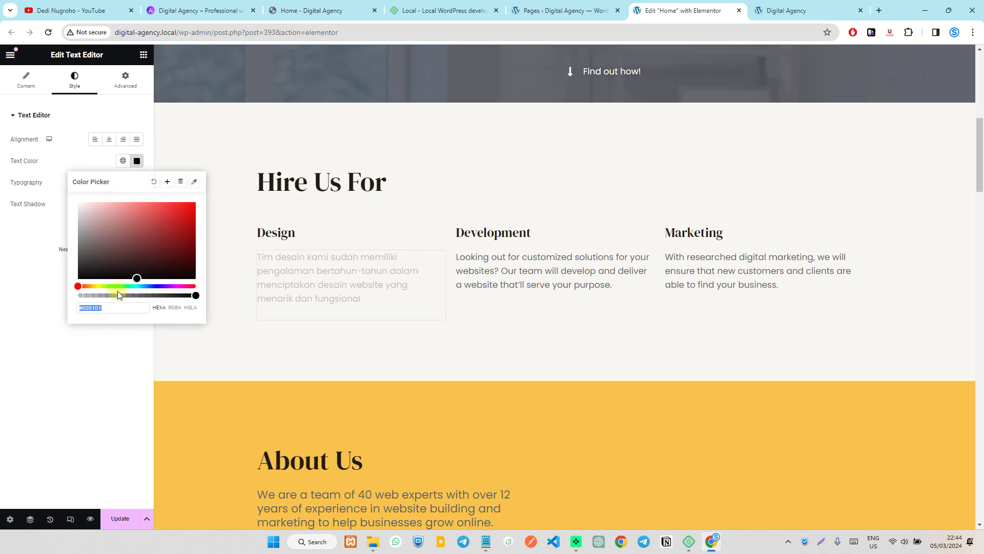
pyautogui.click(120, 311)
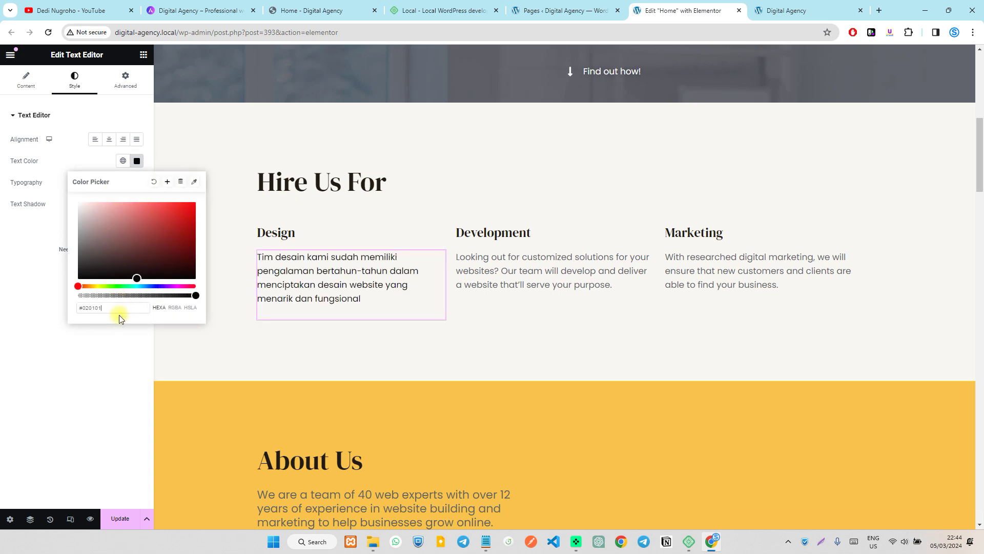
pyautogui.click(512, 328)
pyautogui.click(508, 282)
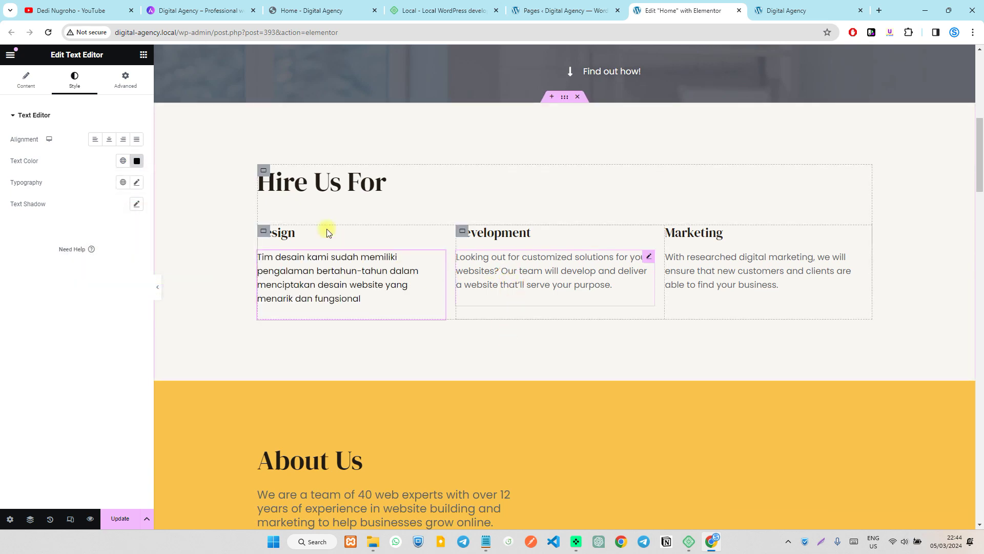
pyautogui.click(136, 161)
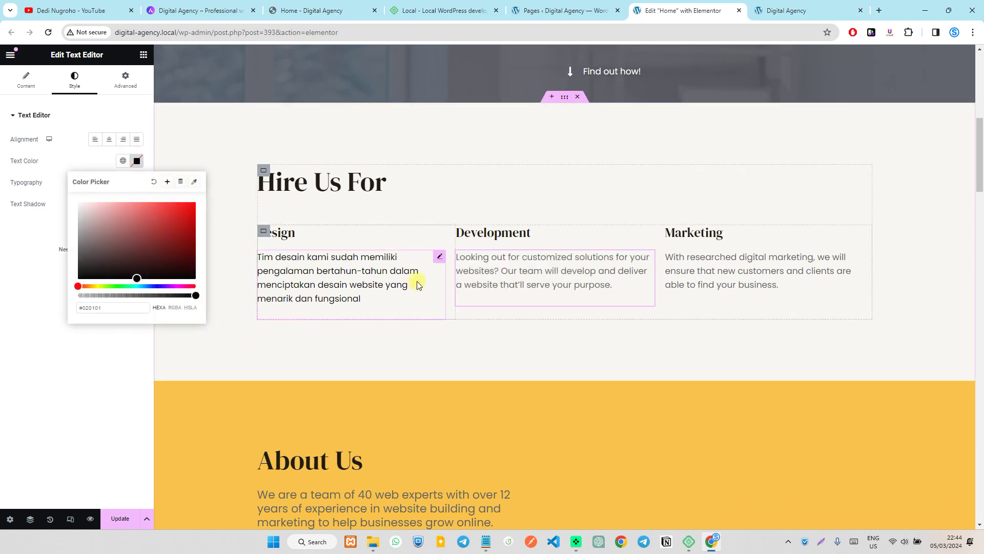
pyautogui.click(394, 289)
pyautogui.click(334, 272)
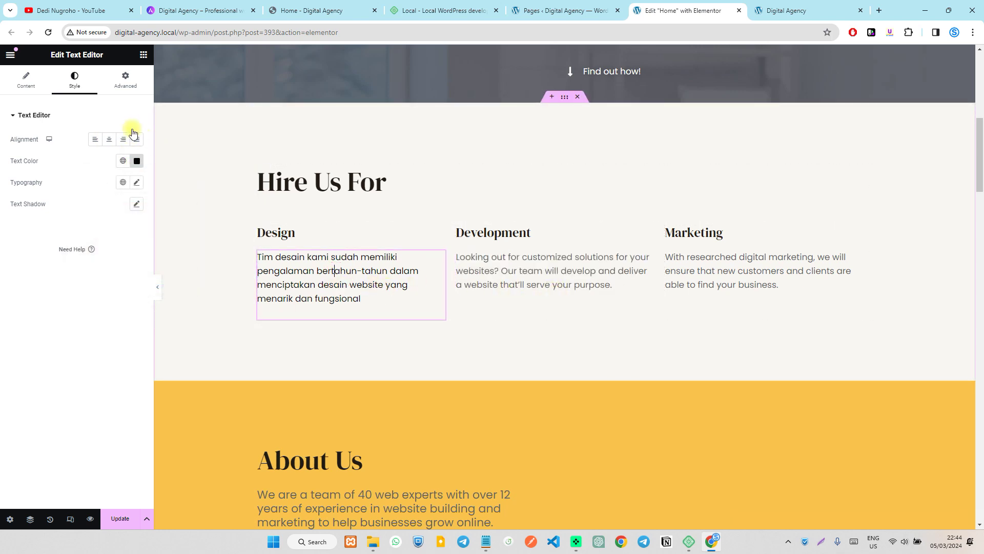
pyautogui.click(136, 161)
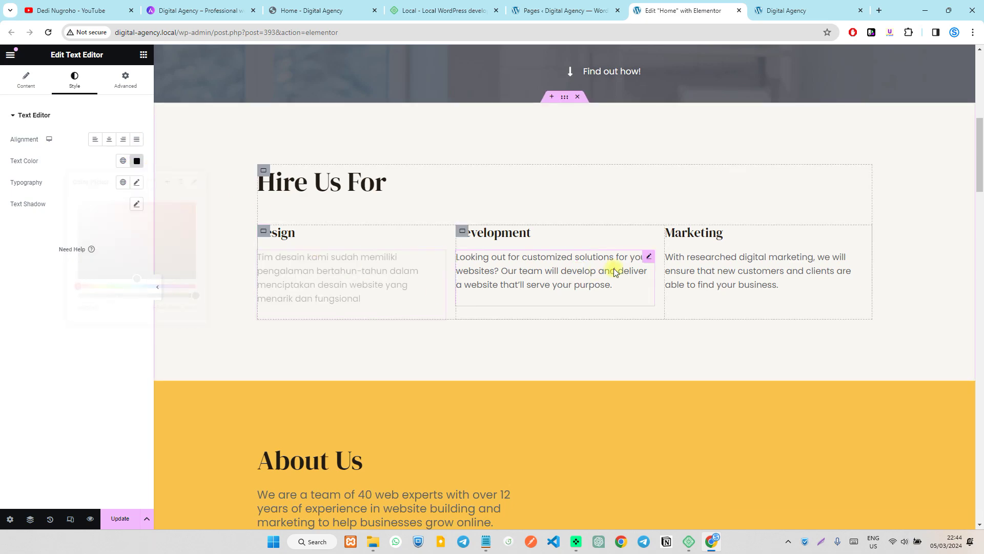
# Try center, right and justified alignment on the Design description, and set it to left-aligned.
pyautogui.scroll(-10, 683, 299)
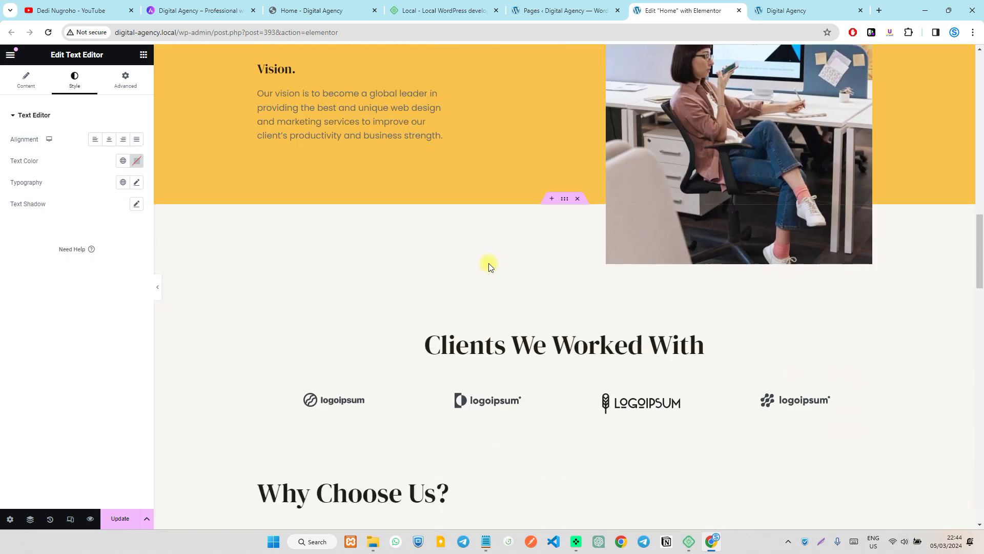
pyautogui.scroll(15, 377, 262)
pyautogui.scroll(-2, 376, 262)
pyautogui.scroll(4, 396, 251)
pyautogui.click(285, 253)
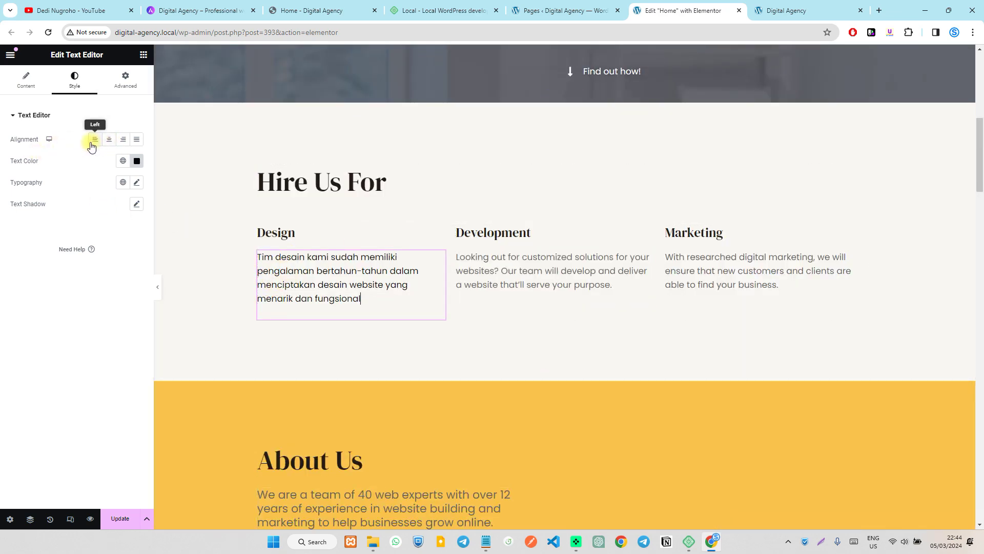
pyautogui.click(107, 140)
pyautogui.click(125, 139)
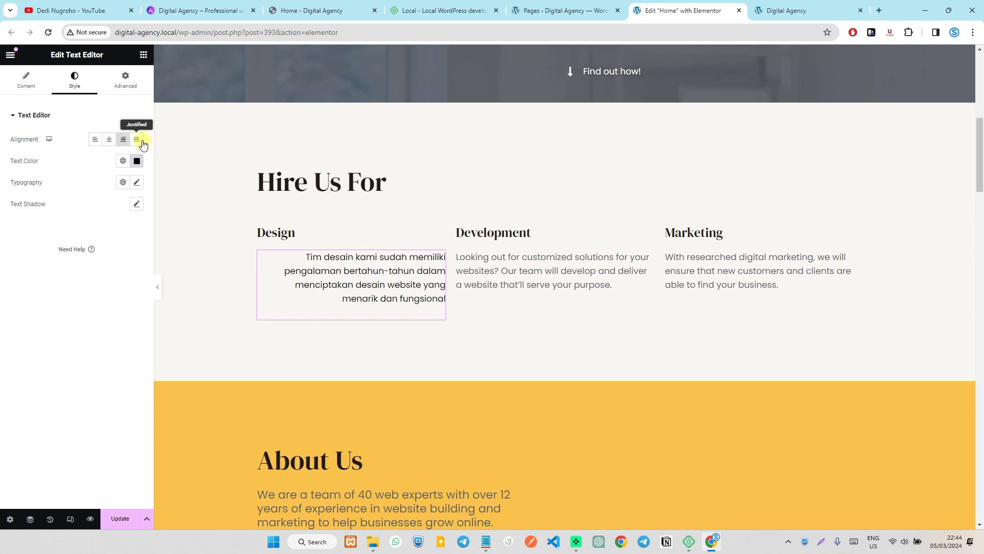
pyautogui.click(138, 140)
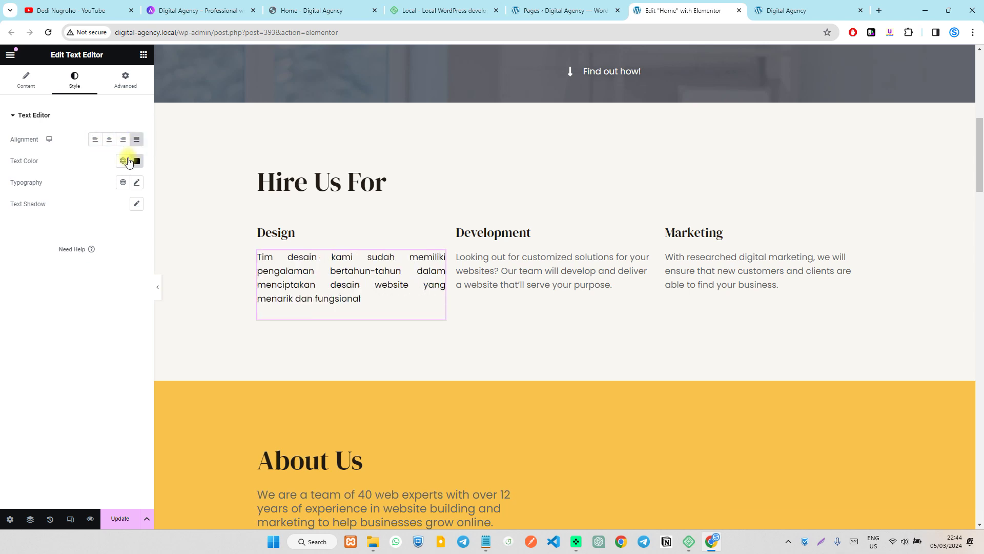
pyautogui.click(95, 140)
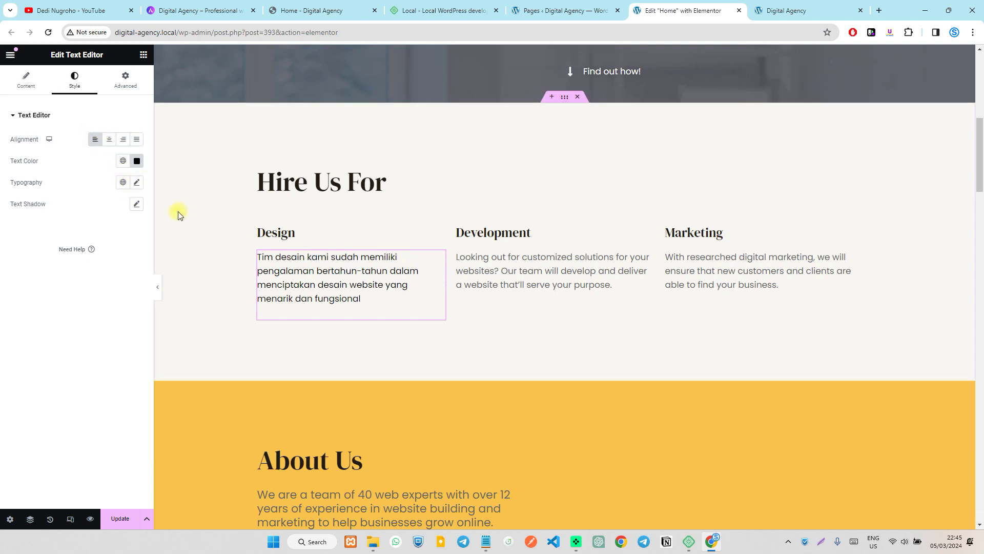
# Set the font family of the Design description to Arial in its typography settings.
pyautogui.click(136, 183)
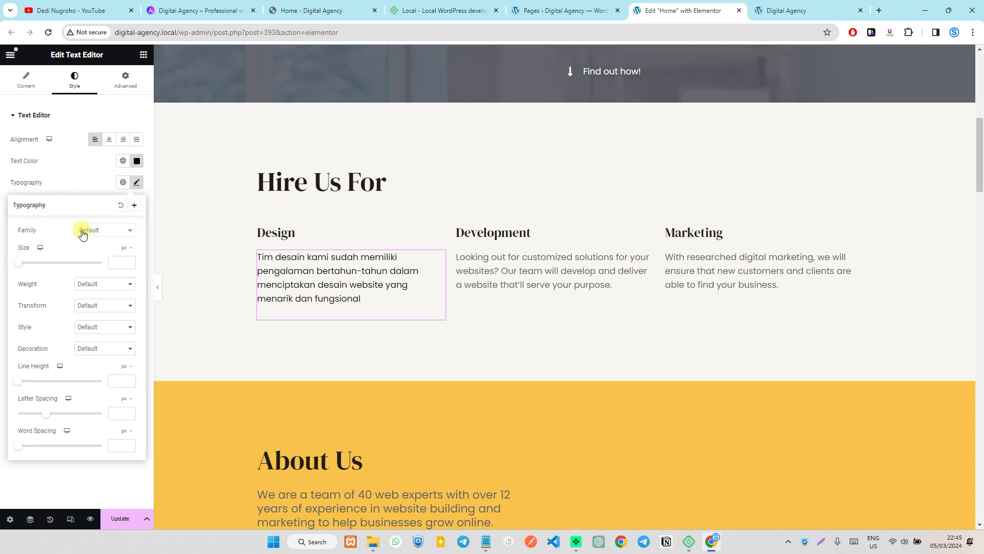
pyautogui.click(105, 231)
pyautogui.scroll(-2, 103, 285)
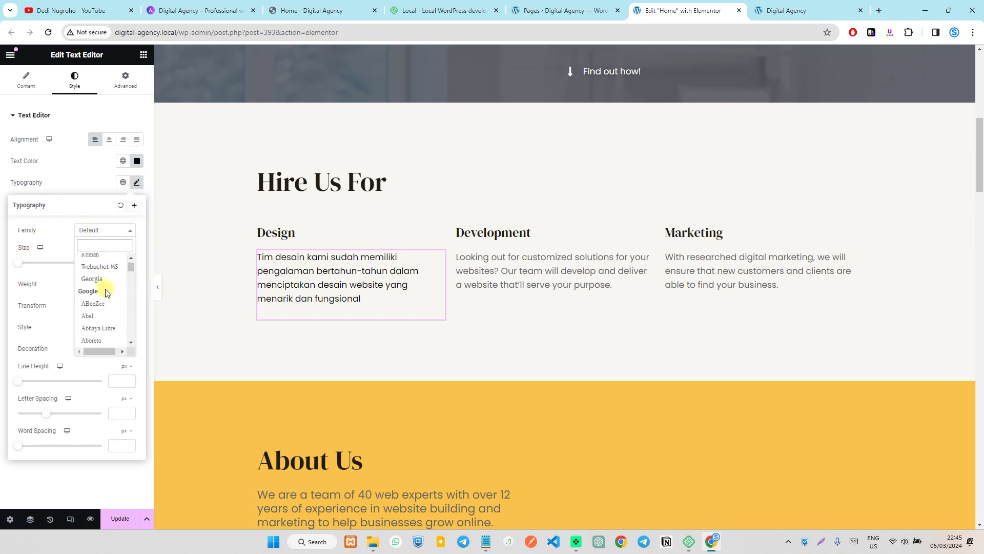
pyautogui.scroll(4, 106, 292)
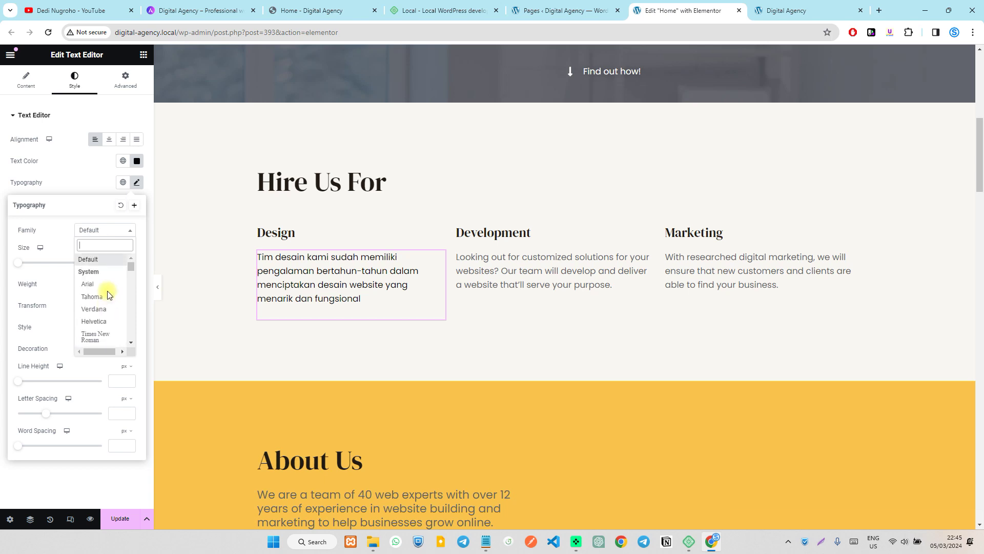
pyautogui.click(93, 282)
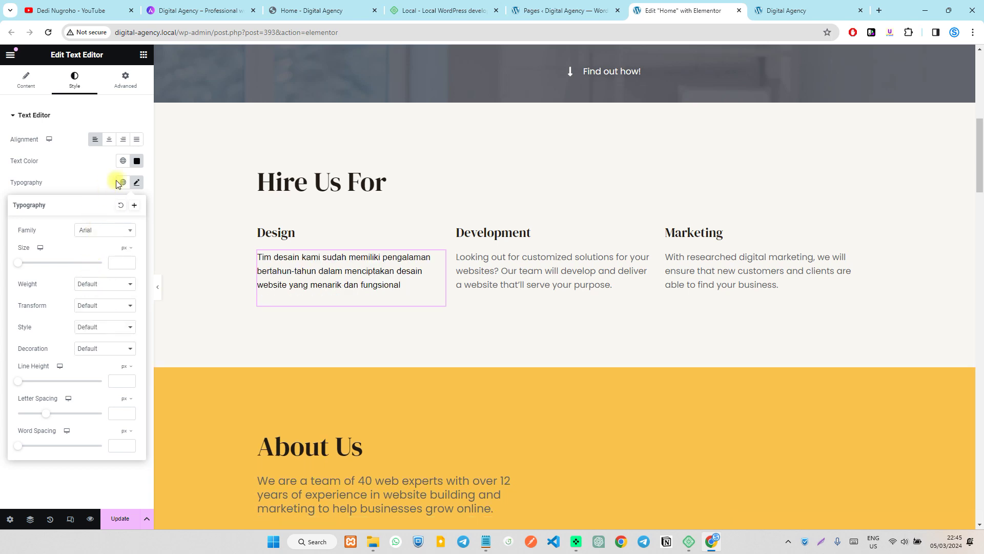
# Try a font size of 25 px on the Design description, and reduce it to 17 px.
pyautogui.moveTo(22, 268)
pyautogui.mouseDown()
pyautogui.moveTo(103, 267)
pyautogui.moveTo(28, 268)
pyautogui.mouseUp()
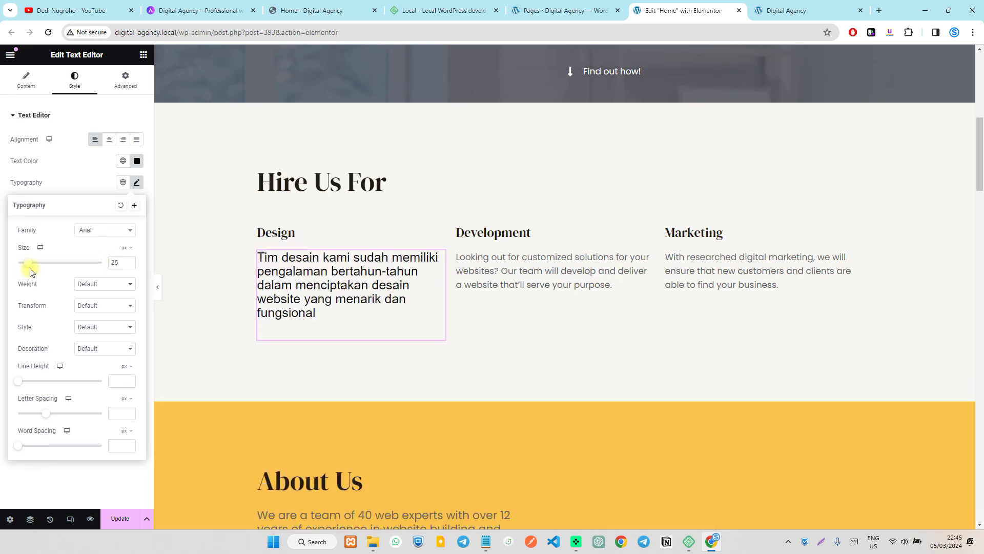
pyautogui.click(129, 265)
pyautogui.click(129, 266)
pyautogui.click(129, 266)
pyautogui.click(129, 266)
pyautogui.click(130, 265)
pyautogui.click(130, 266)
pyautogui.click(130, 266)
pyautogui.click(130, 265)
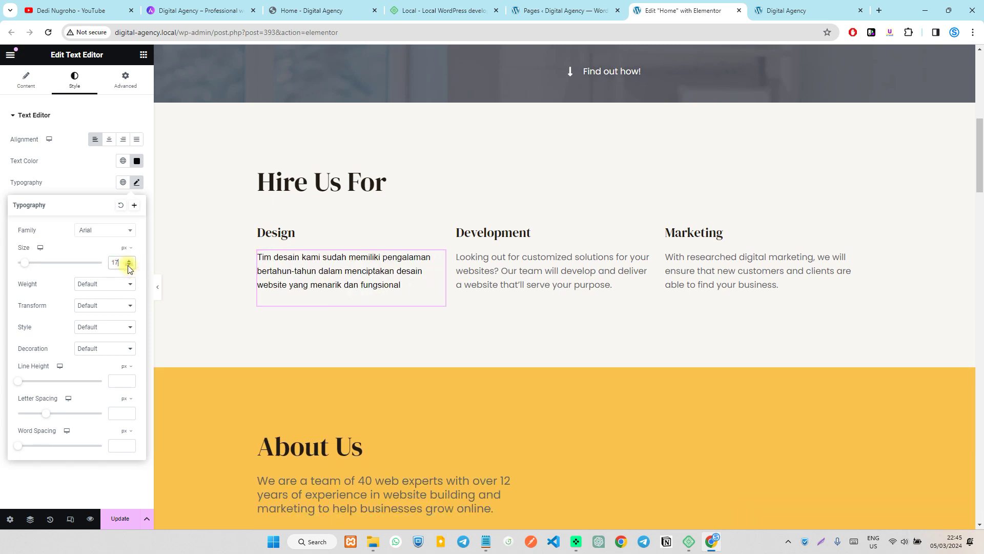
pyautogui.click(130, 261)
pyautogui.click(129, 265)
# Look through the font weight and transform options of the Design description, and close its typography settings.
pyautogui.click(96, 286)
pyautogui.click(96, 286)
pyautogui.click(111, 286)
pyautogui.click(112, 286)
pyautogui.click(98, 306)
pyautogui.click(94, 306)
pyautogui.click(201, 287)
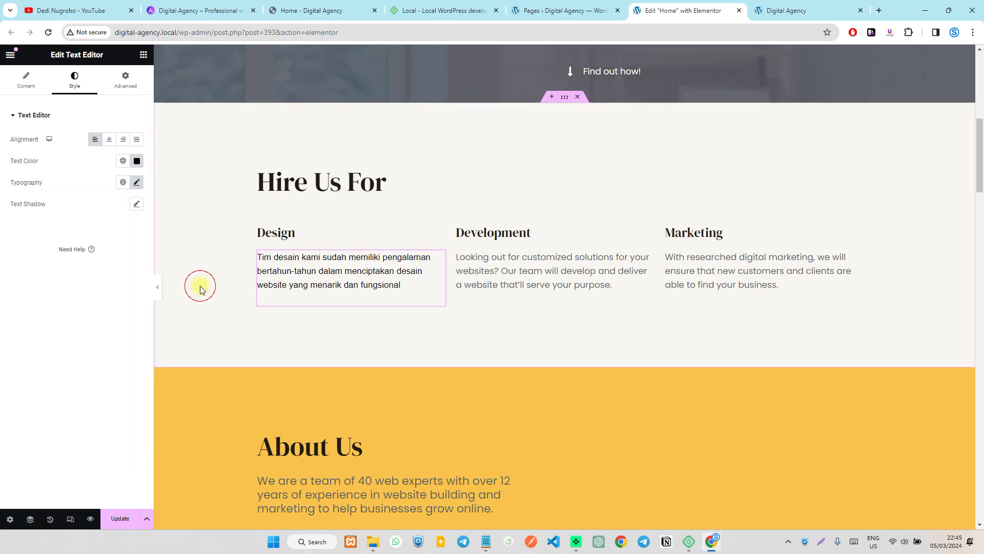
# Try hero-bg.jpg from the media library as the image beside the "Have a Project on mind?" text.
pyautogui.scroll(-15, 519, 319)
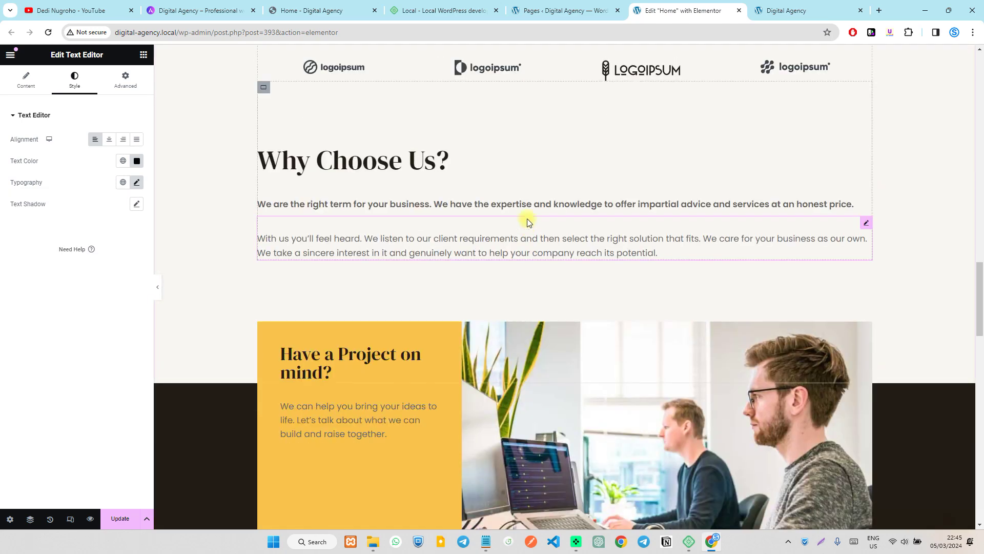
pyautogui.scroll(-7, 527, 218)
pyautogui.scroll(3, 536, 229)
pyautogui.click(605, 279)
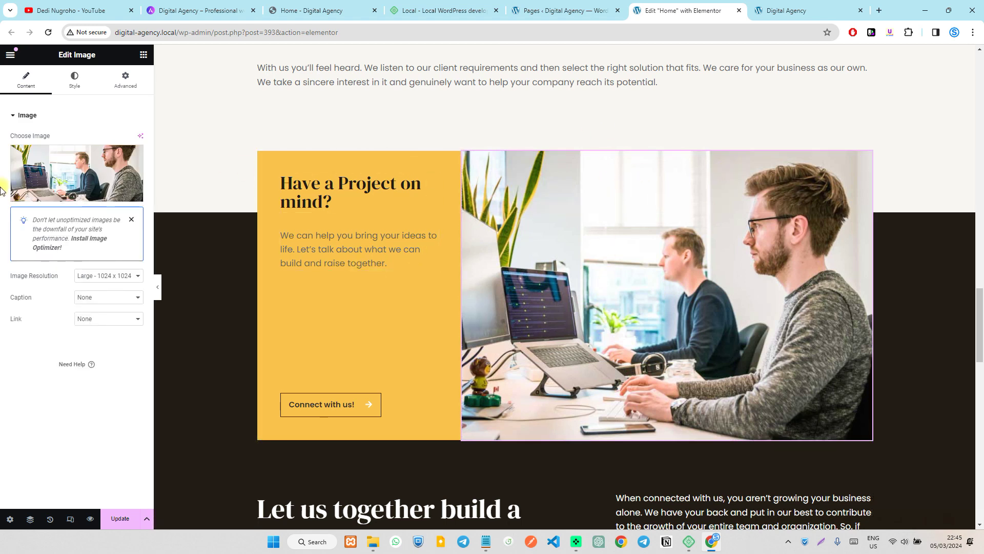
pyautogui.moveTo(76, 195)
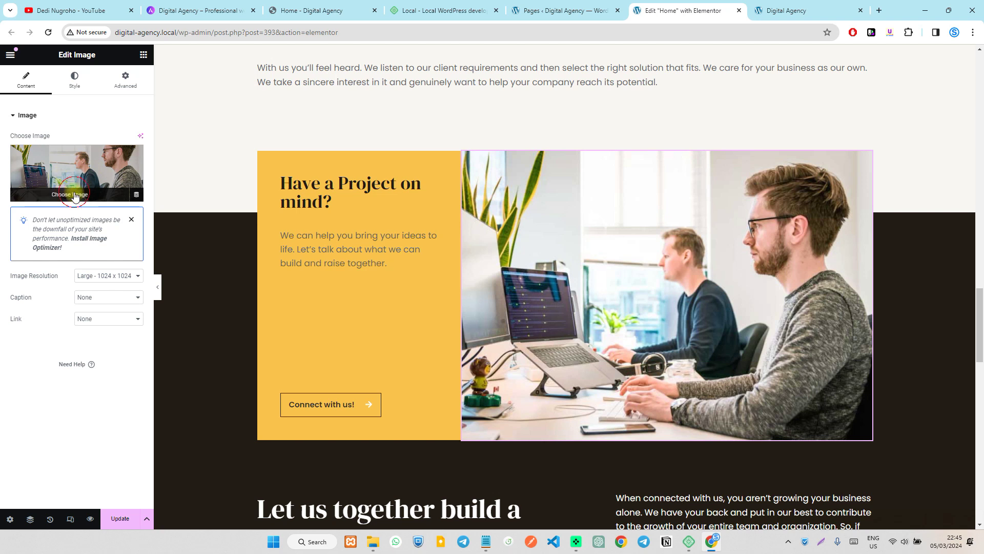
pyautogui.click(75, 195)
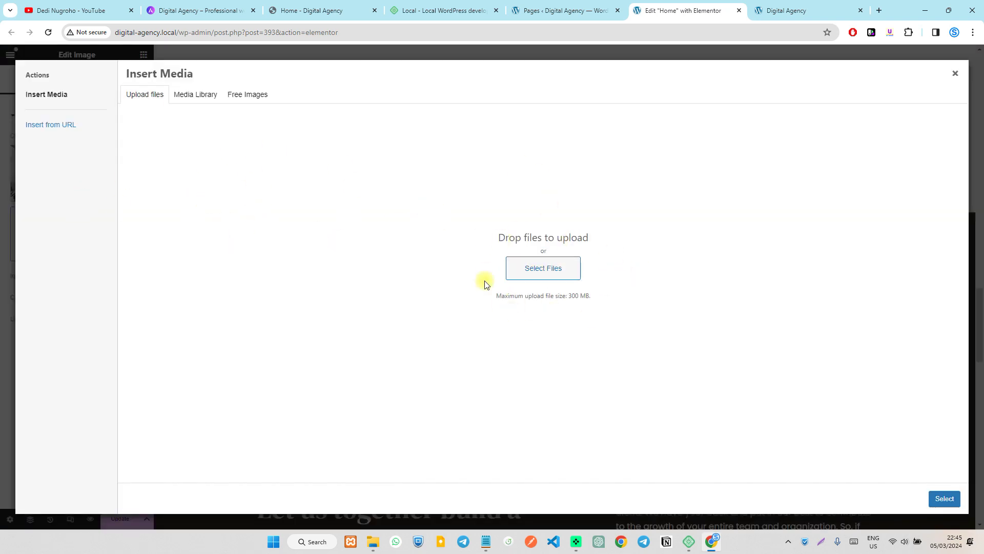
pyautogui.click(196, 104)
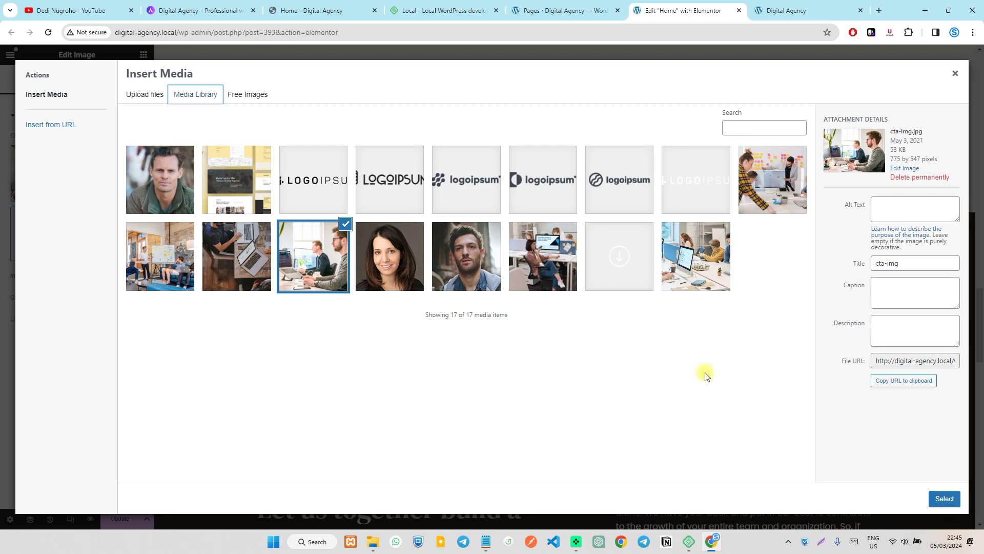
pyautogui.click(704, 237)
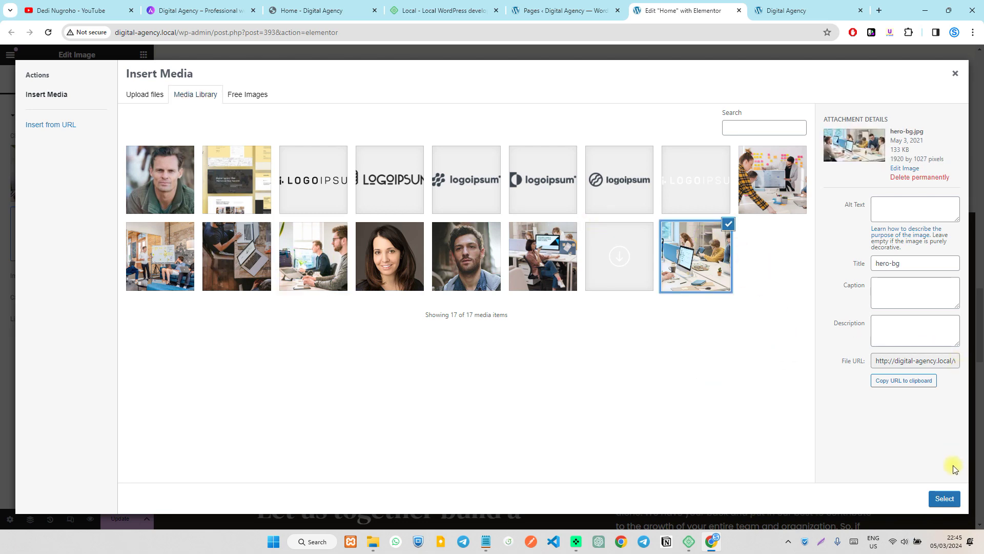
pyautogui.click(945, 498)
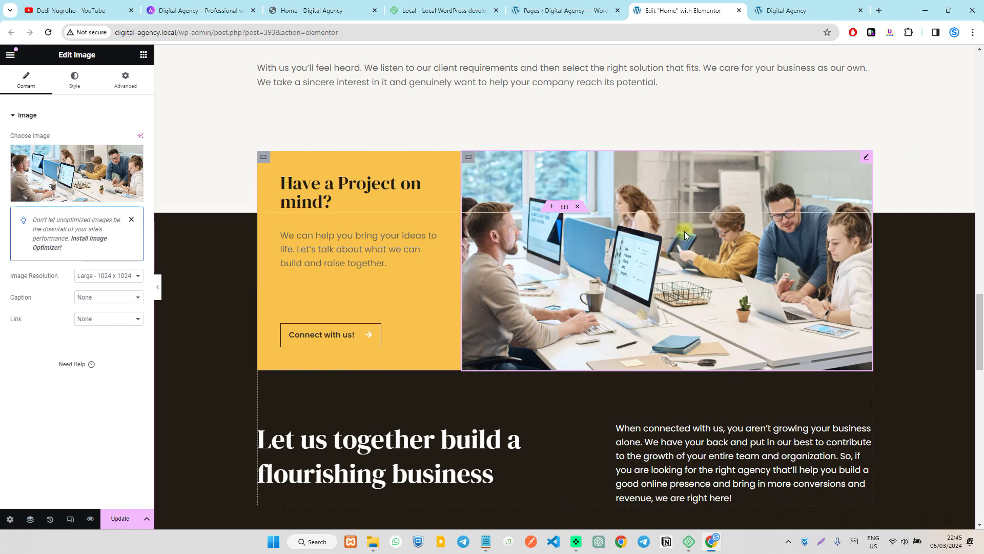
# Replace the image beside the "Have a Project on mind?" text with gallery-3.jpg from the media library.
pyautogui.click(78, 195)
pyautogui.click(773, 180)
pyautogui.click(942, 500)
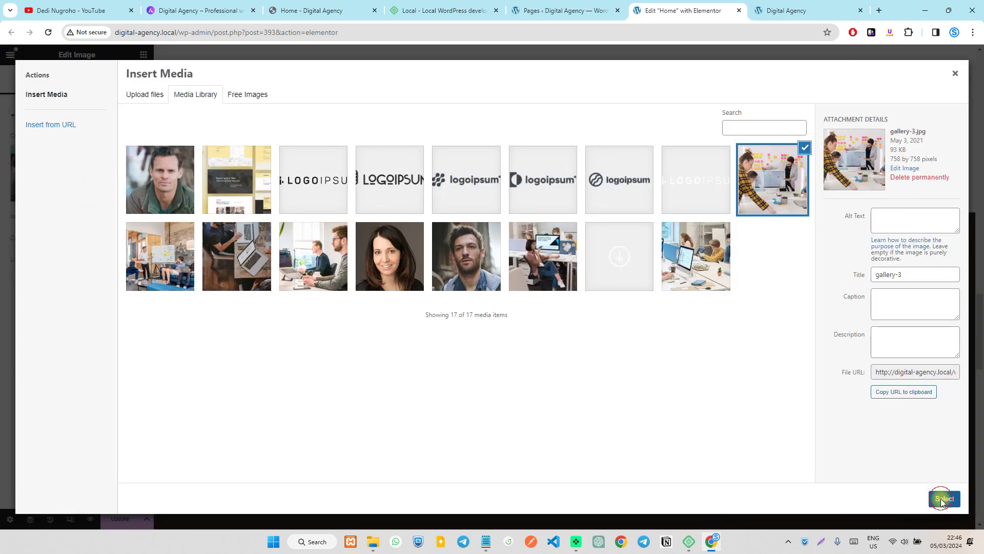
pyautogui.scroll(-5, 666, 308)
pyautogui.scroll(5, 564, 266)
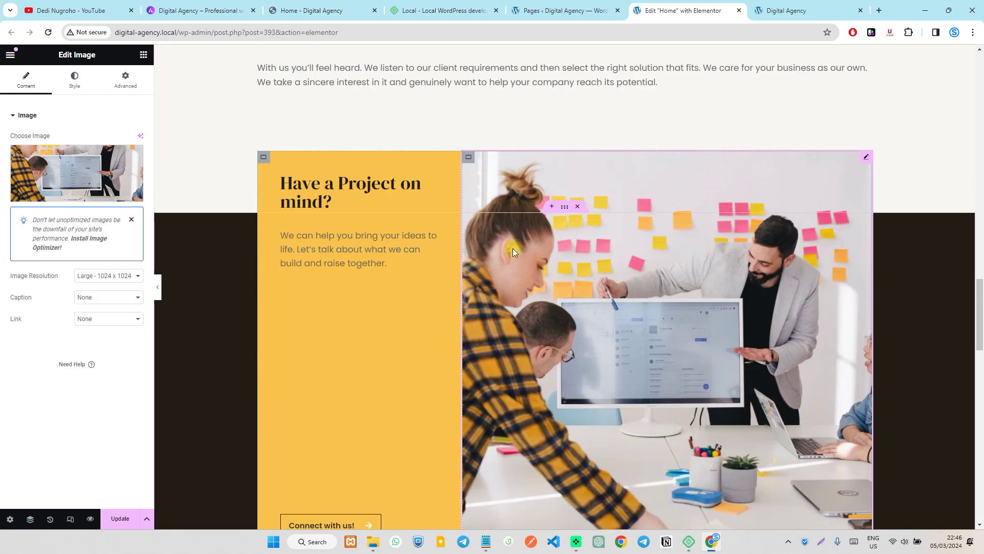
# Change the text of the "Connect with us!" button to "Hubungi Kami Sekarang".
pyautogui.scroll(-5, 386, 214)
pyautogui.click(333, 279)
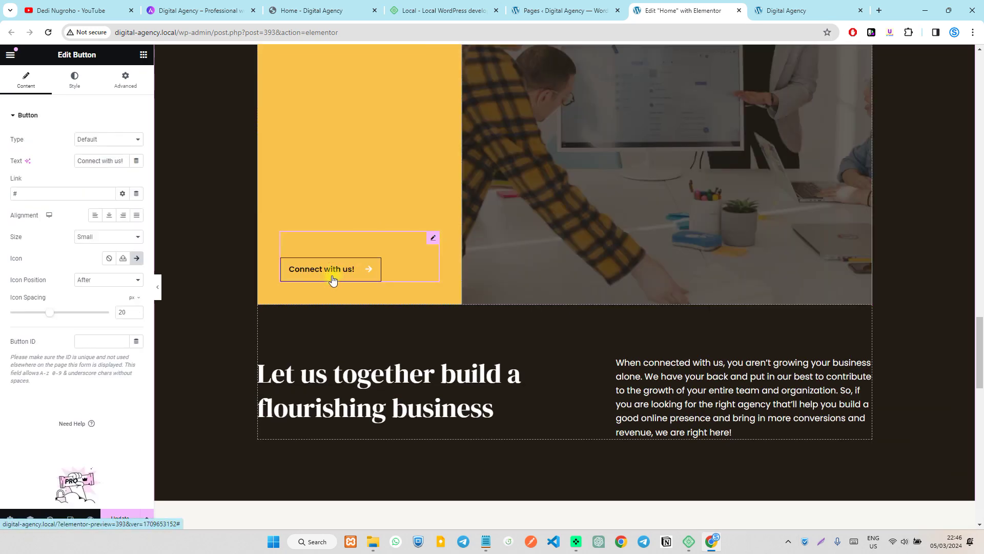
pyautogui.click(99, 162)
pyautogui.write('hubungi')
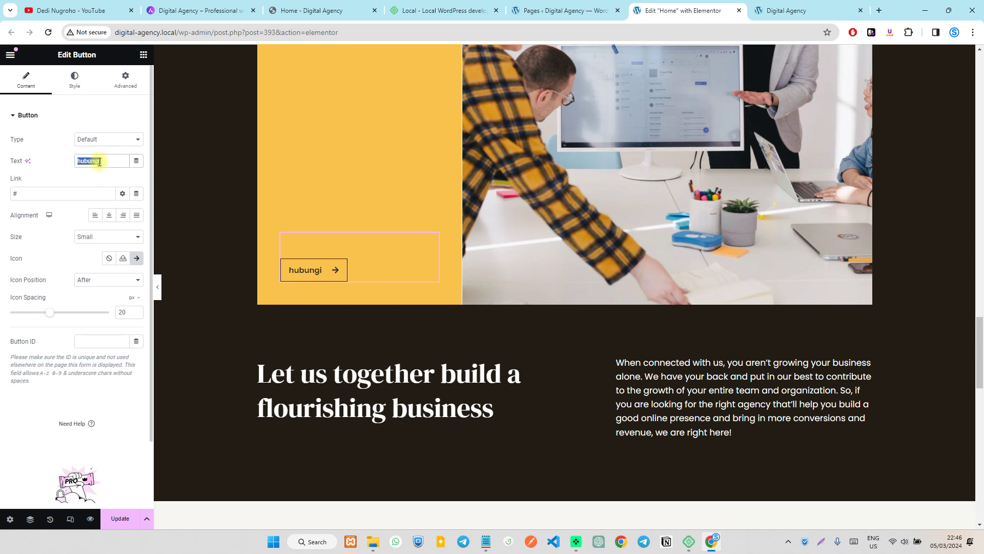
pyautogui.write('Hubungi Kami')
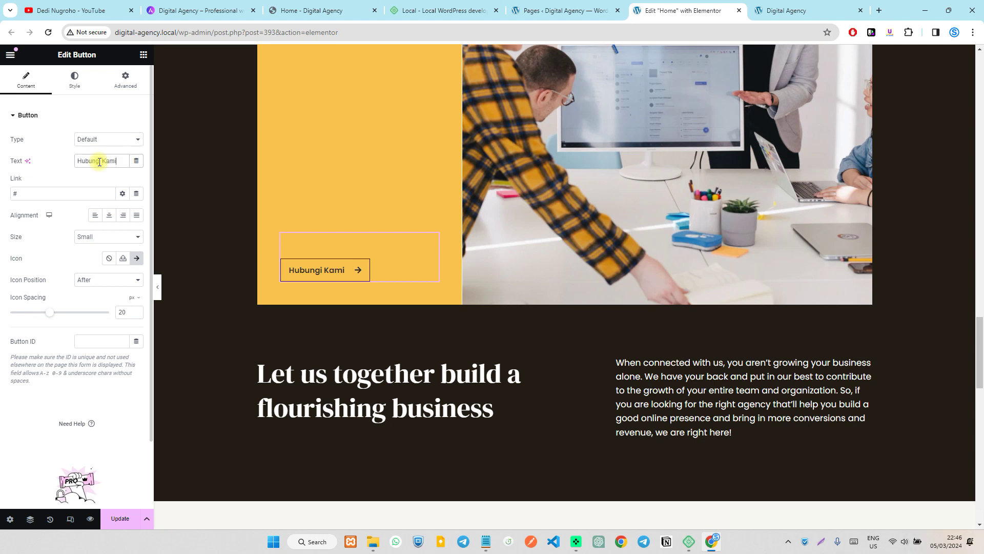
pyautogui.write(' Sekarang')
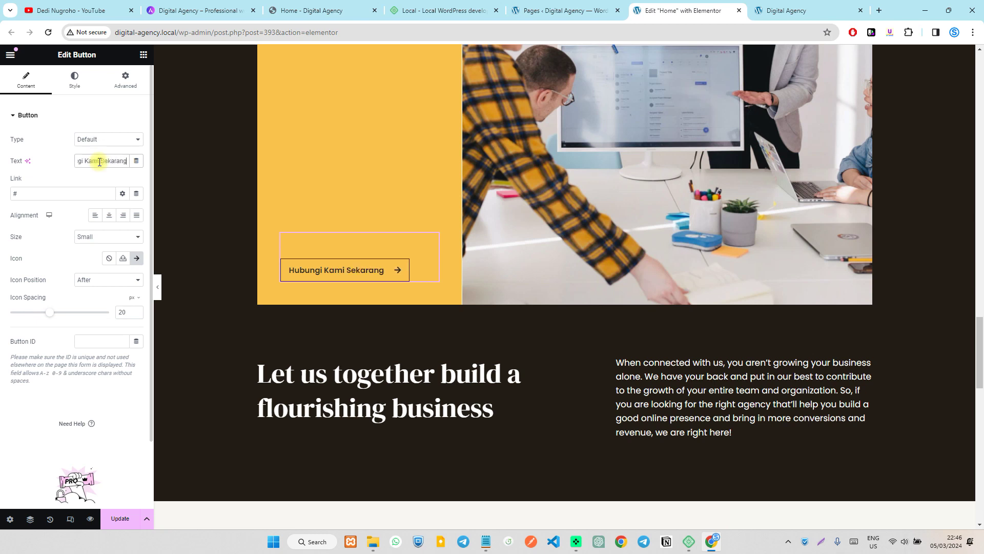
# Clear the placeholder link of the "Hubungi Kami Sekarang" button.
pyautogui.click(61, 195)
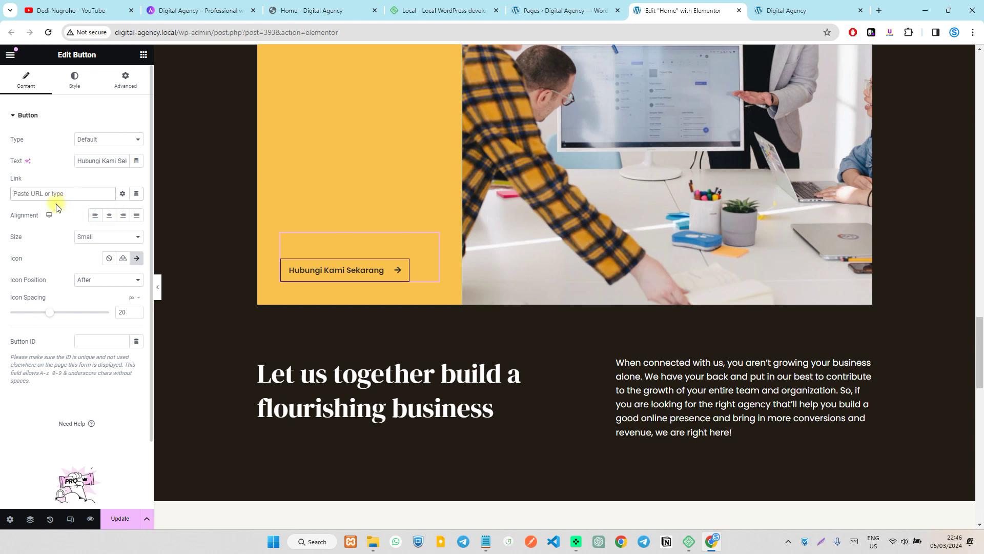
pyautogui.click(57, 189)
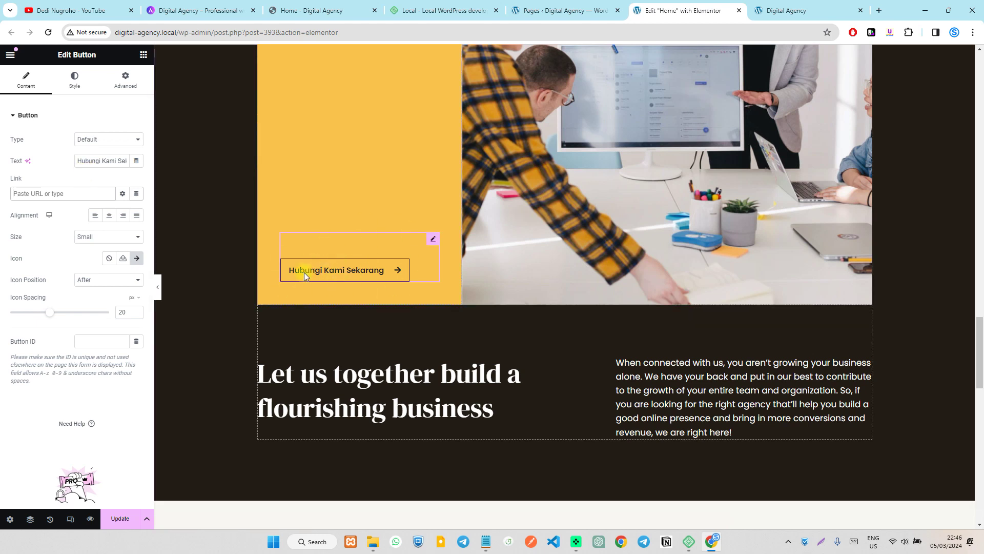
pyautogui.click(65, 193)
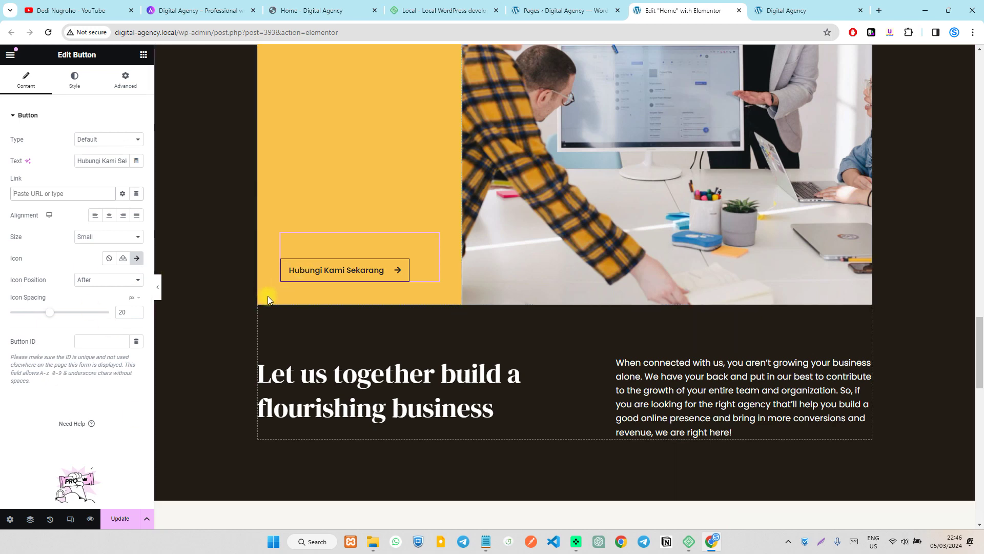
pyautogui.scroll(-3, 266, 297)
pyautogui.scroll(-5, 293, 277)
pyautogui.scroll(8, 405, 317)
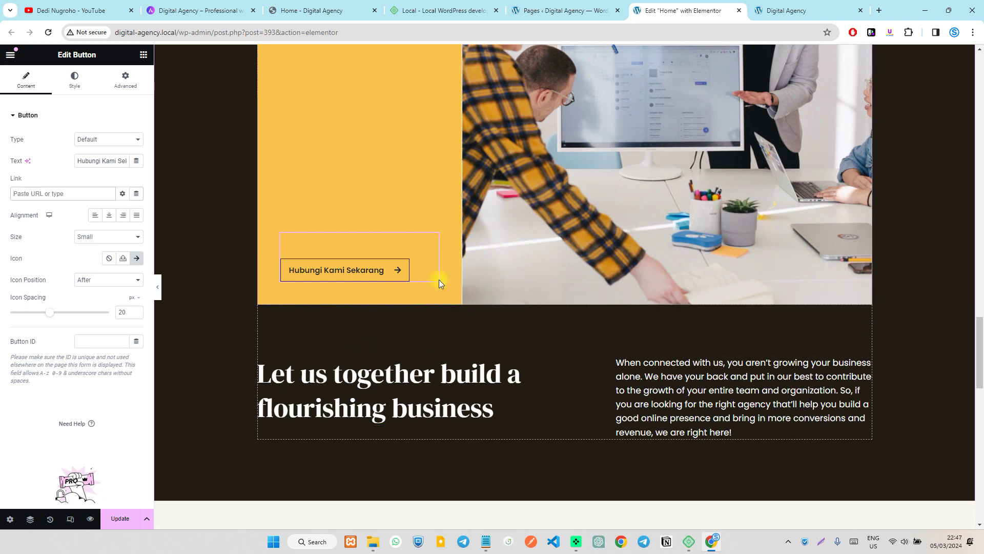
pyautogui.click(381, 277)
pyautogui.scroll(-10, 511, 295)
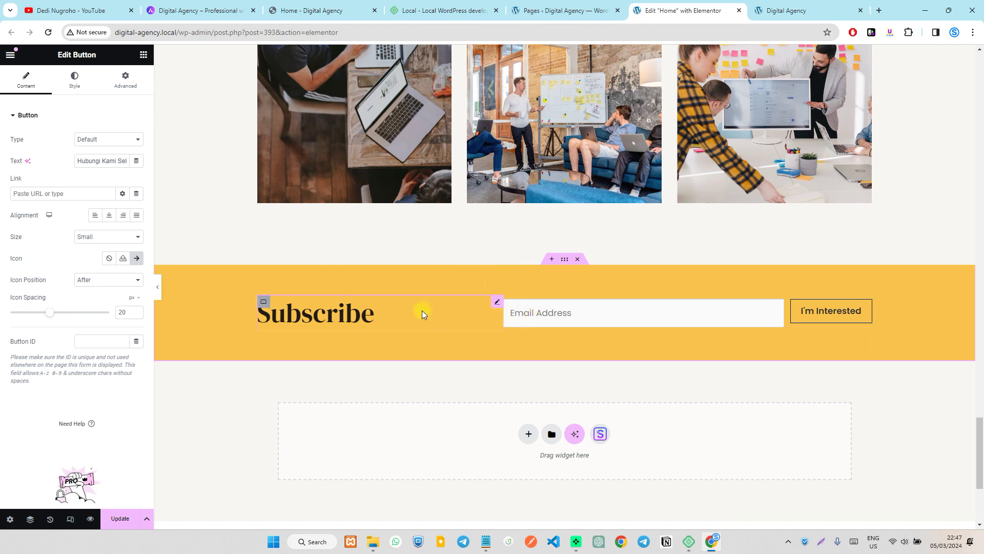
# Select the email signup form widget in the Subscribe section and examine which forms it can use.
pyautogui.click(553, 316)
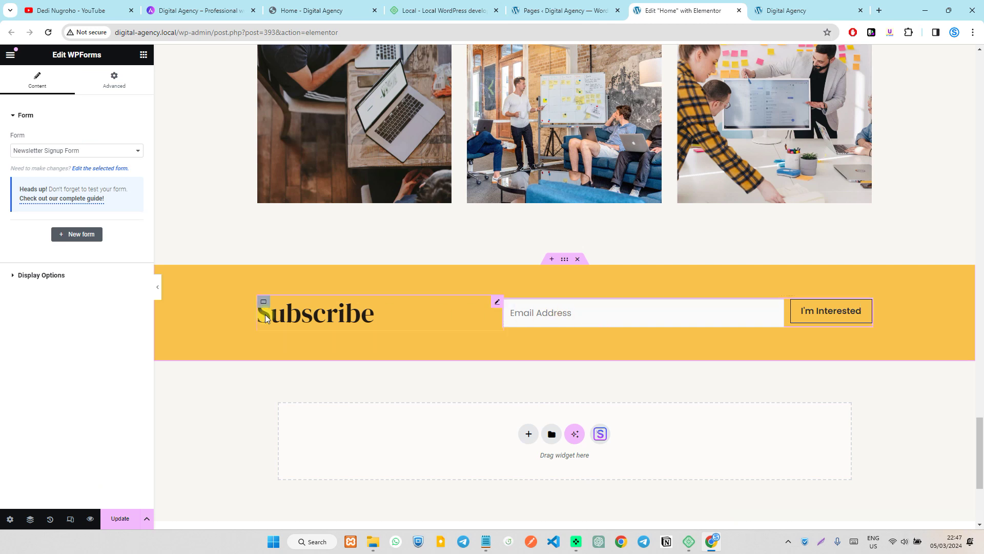
pyautogui.click(71, 150)
pyautogui.click(71, 149)
pyautogui.click(70, 149)
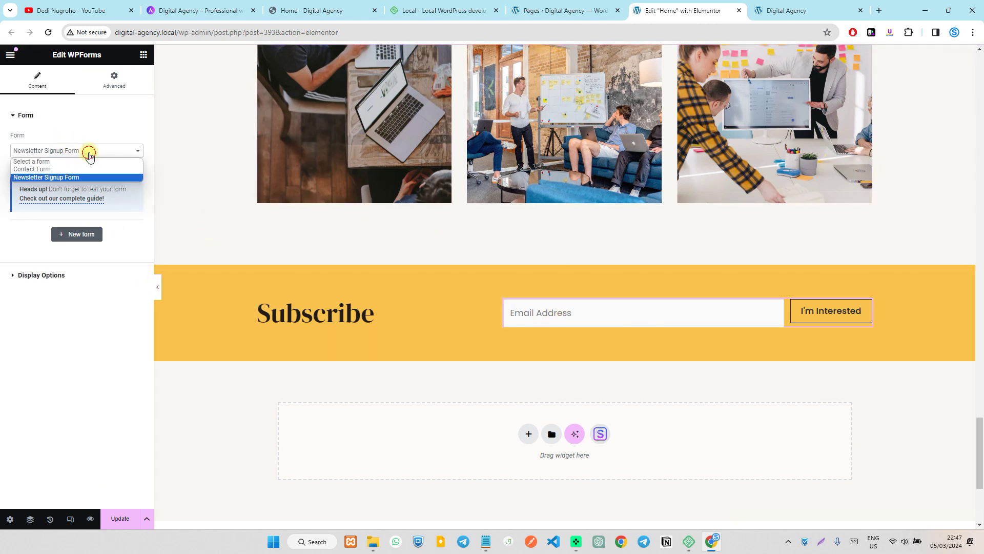
pyautogui.click(90, 156)
pyautogui.click(104, 153)
pyautogui.click(109, 152)
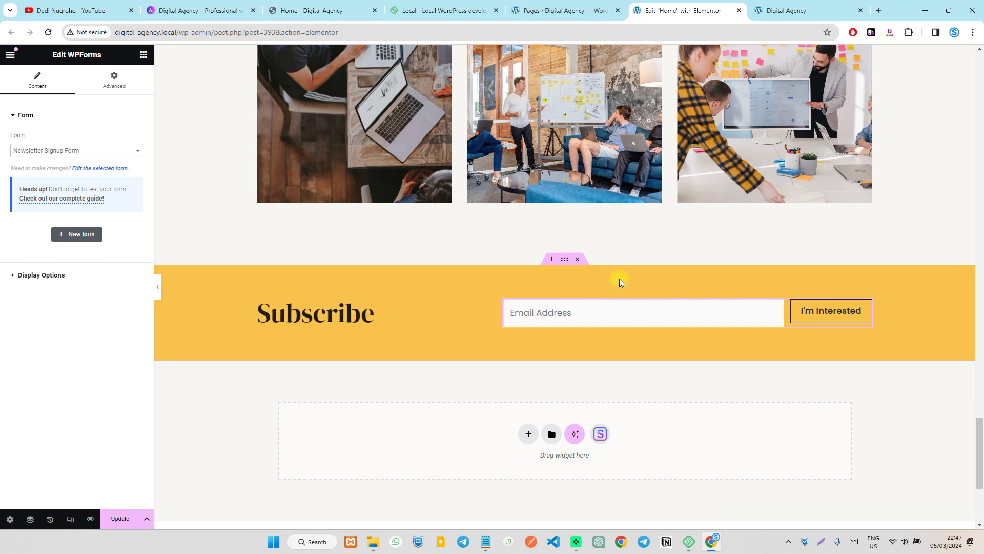
# Add a new container with a single downward column structure below the Subscribe section.
pyautogui.scroll(-4, 609, 344)
pyautogui.scroll(2, 590, 348)
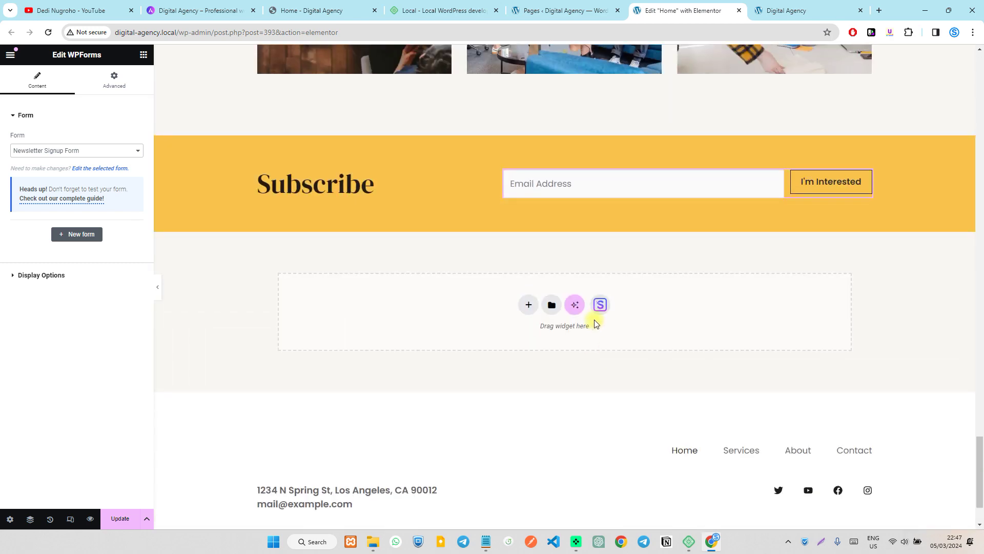
pyautogui.scroll(8, 645, 268)
pyautogui.scroll(-10, 466, 330)
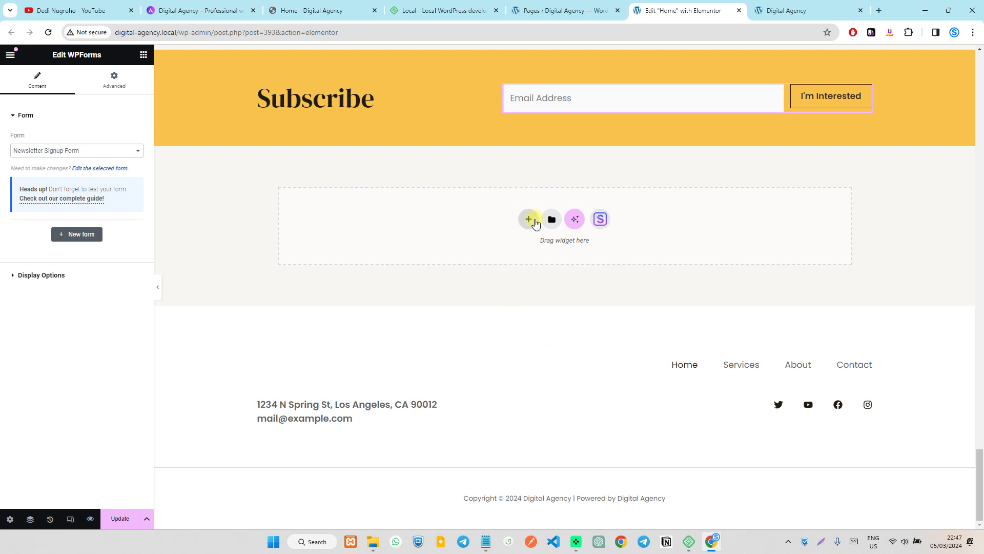
pyautogui.click(529, 220)
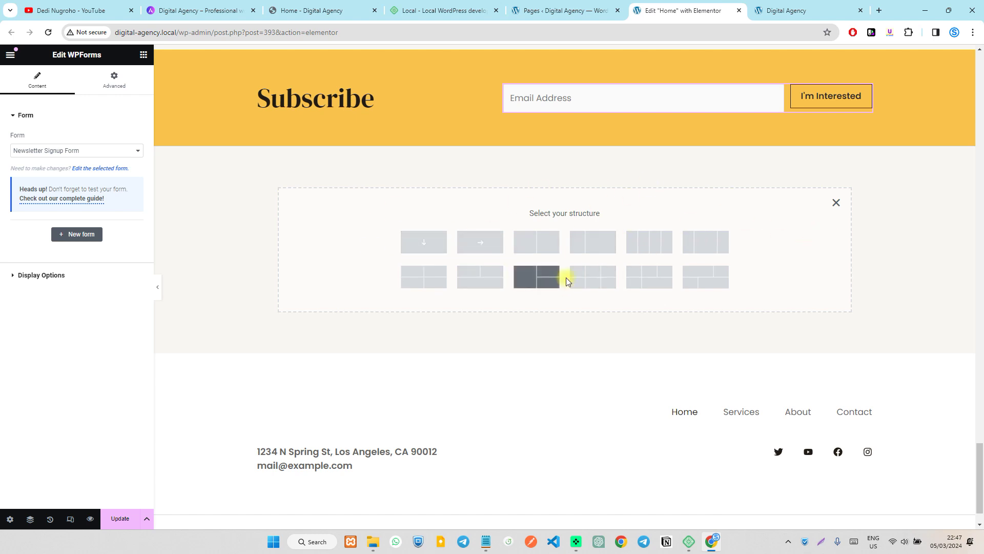
pyautogui.click(418, 240)
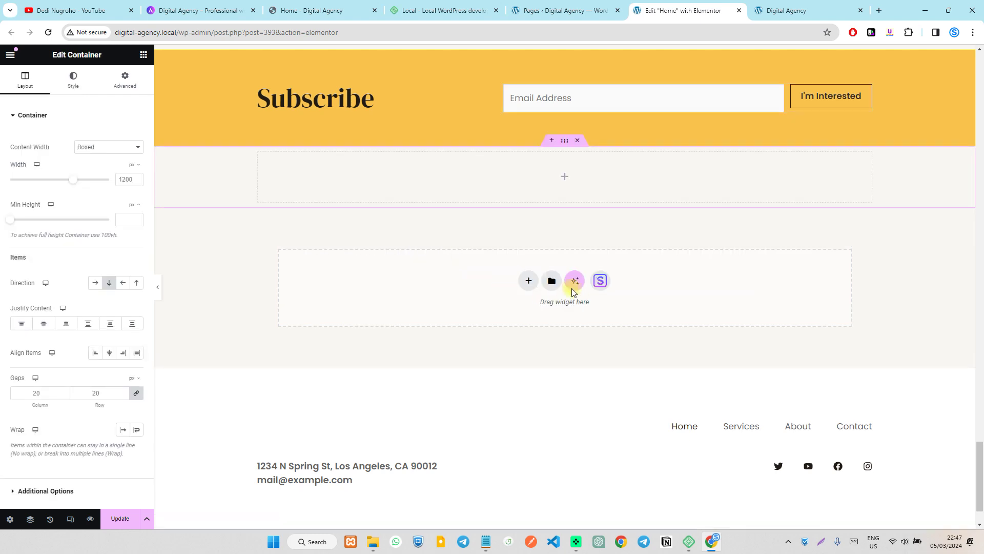
# Find the Heading widget among the elements and place it in the new empty container.
pyautogui.click(565, 178)
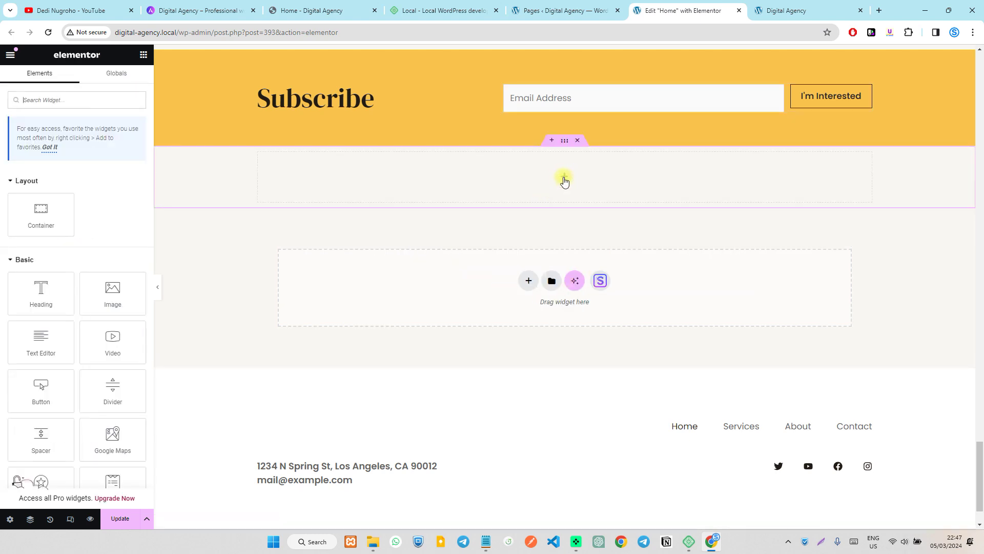
pyautogui.scroll(-20, 78, 325)
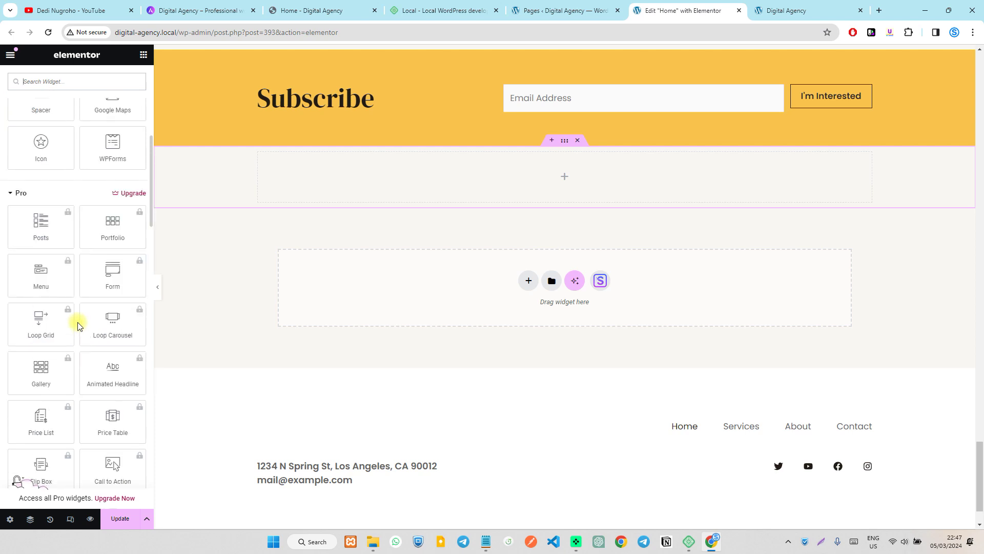
pyautogui.scroll(20, 79, 322)
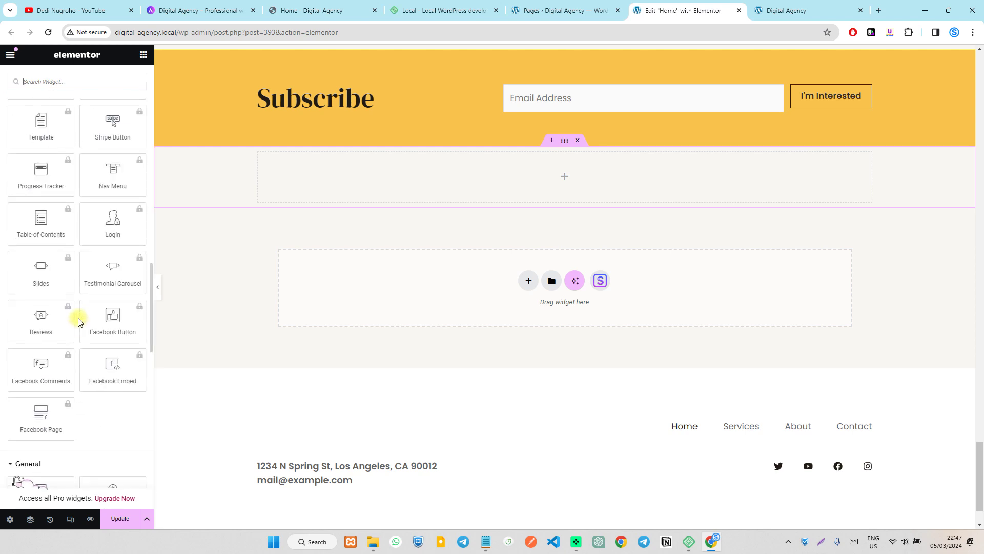
pyautogui.scroll(-2, 80, 322)
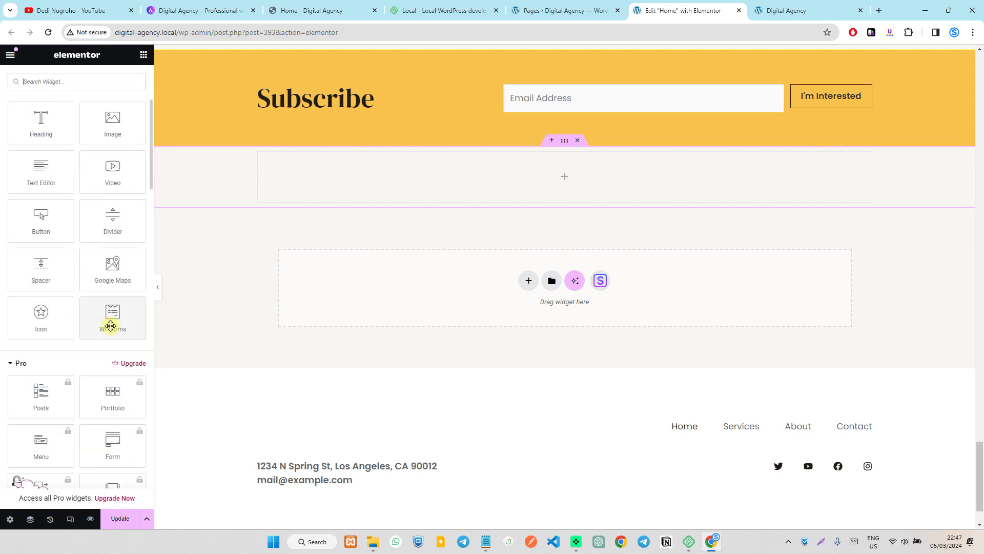
pyautogui.scroll(2, 110, 322)
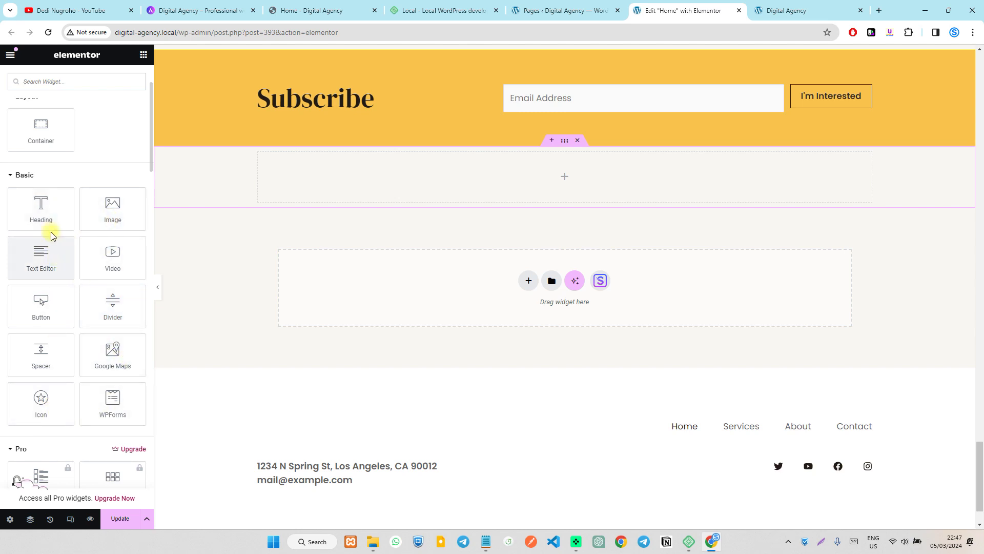
pyautogui.moveTo(40, 215); pyautogui.dragTo(545, 193)
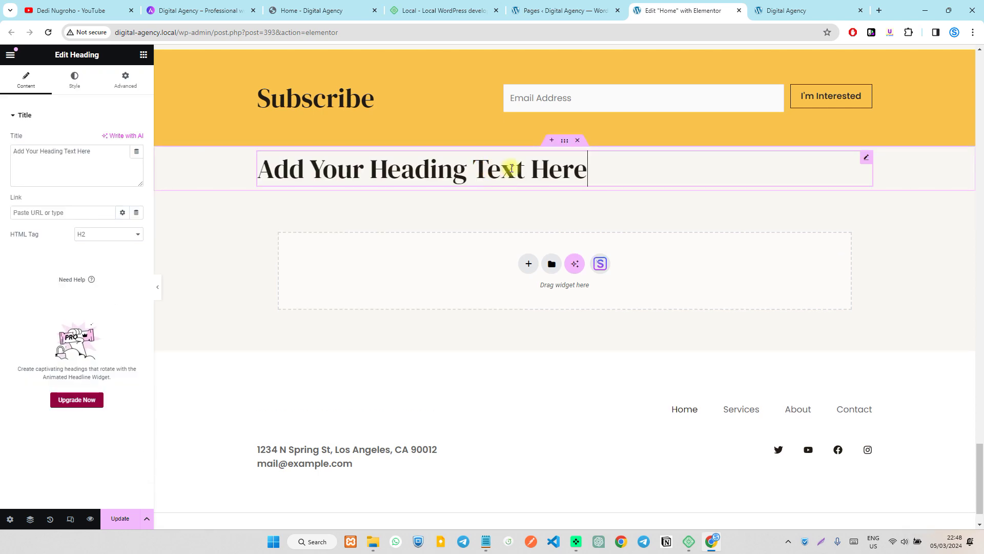
# Replace the new heading's placeholder text with "Mari berdiskusi bersama kami".
pyautogui.tripleClick(511, 168)
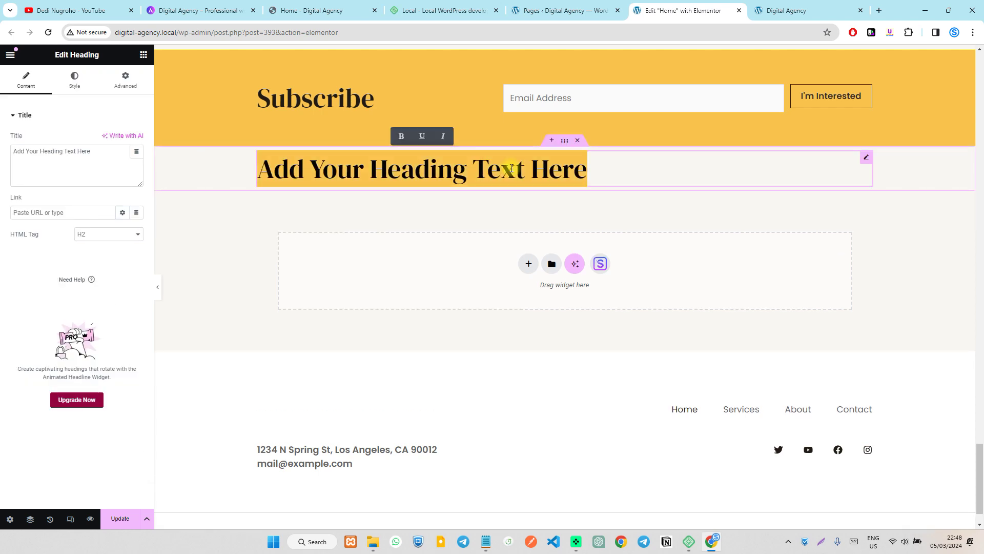
pyautogui.write('mari')
pyautogui.press('BackSpace')
pyautogui.press('BackSpace')
pyautogui.press('BackSpace')
pyautogui.press('BackSpace')
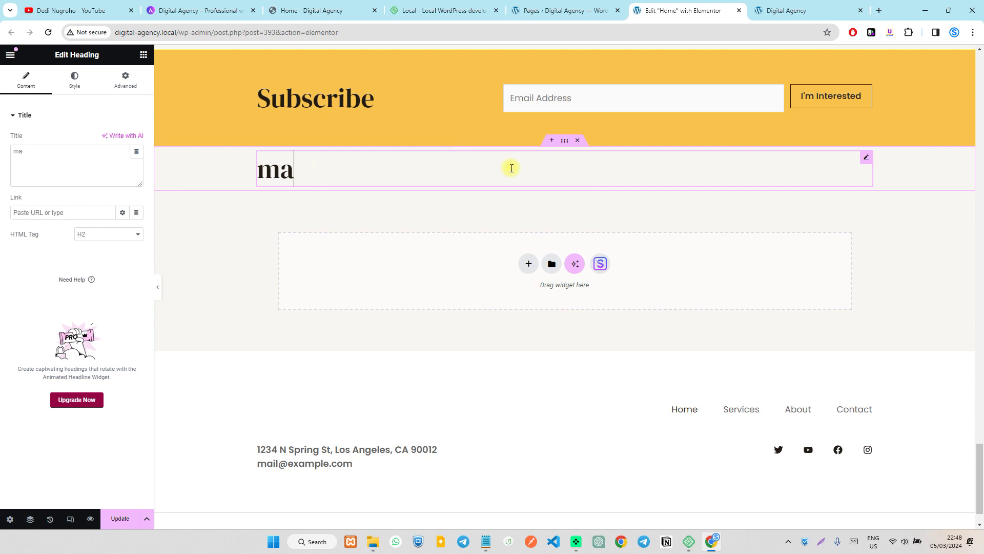
pyautogui.write('Mari ')
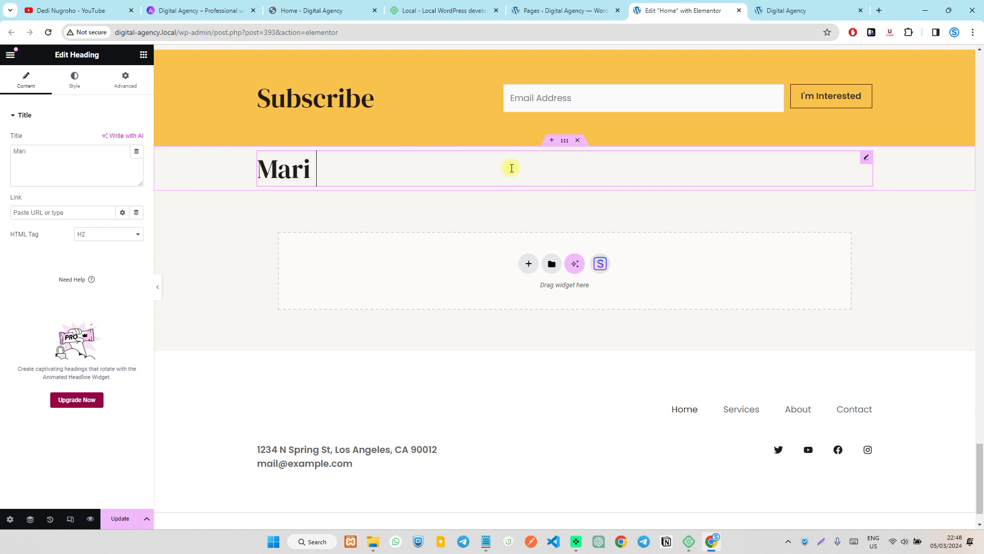
pyautogui.write('berdisku')
pyautogui.press('BackSpace')
pyautogui.write('iskusi bersama kami')
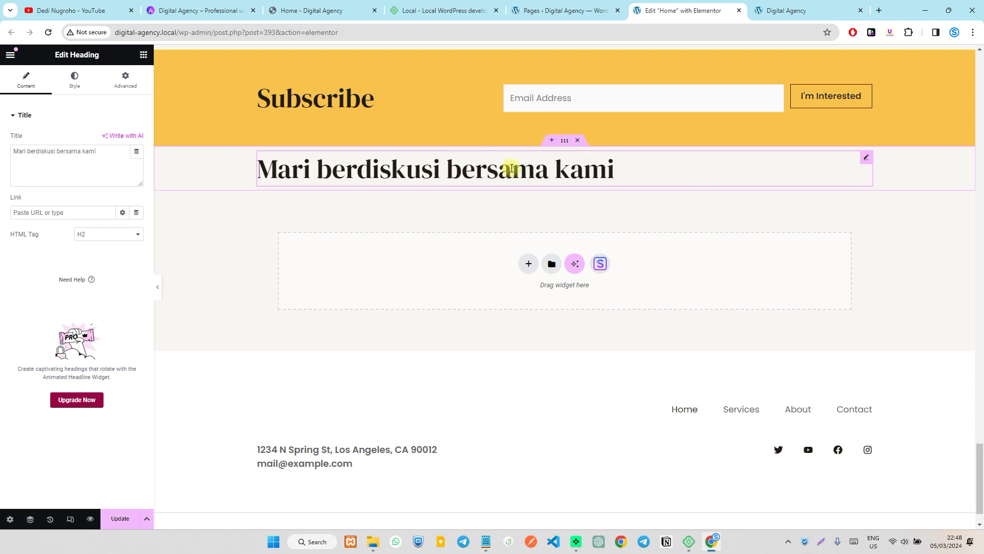
# Center the new heading and set its text color to the near-black #080505.
pyautogui.click(74, 80)
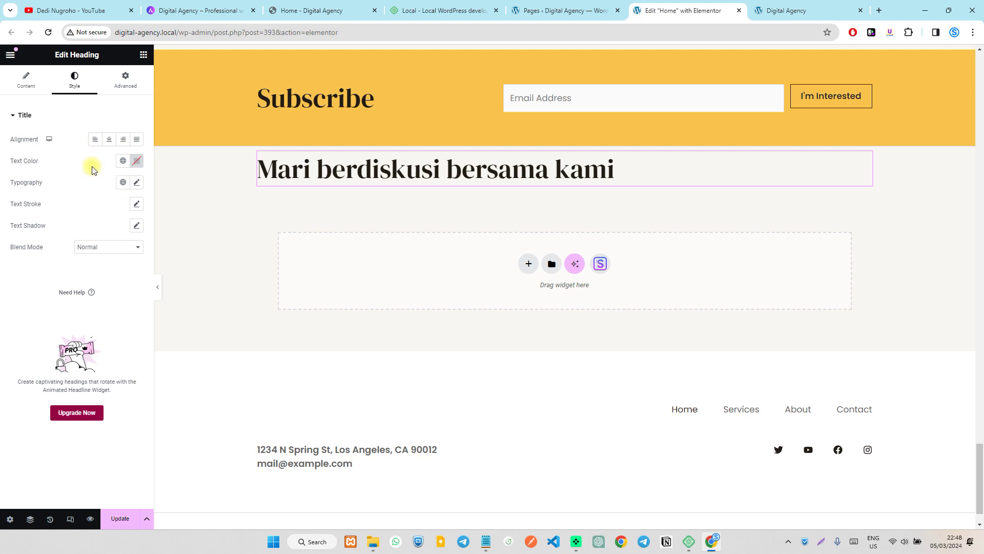
pyautogui.click(109, 139)
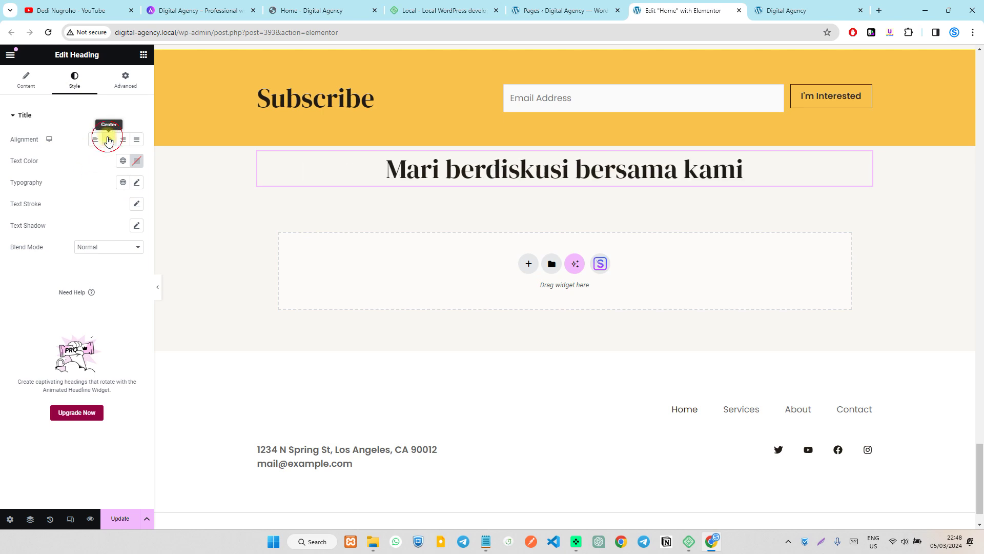
pyautogui.click(138, 163)
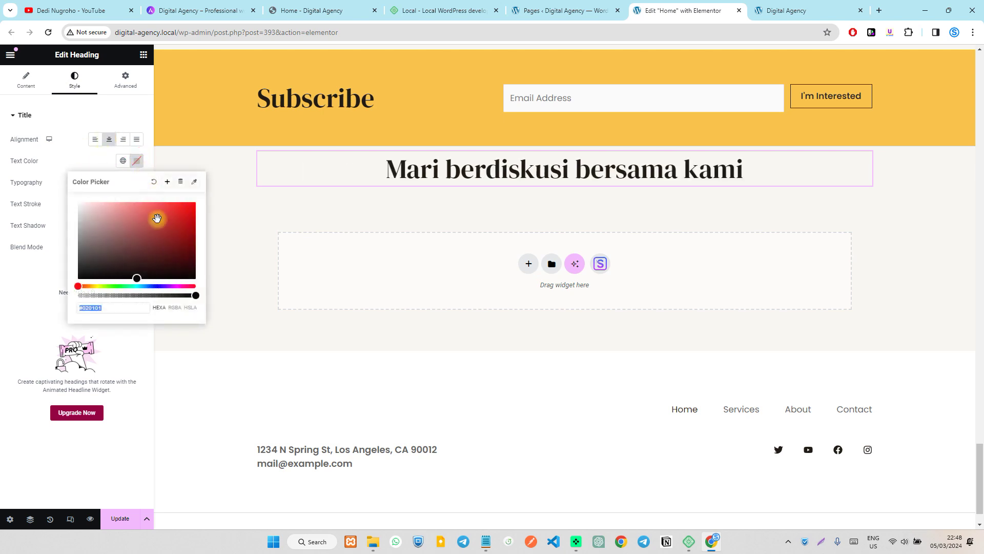
pyautogui.click(132, 277)
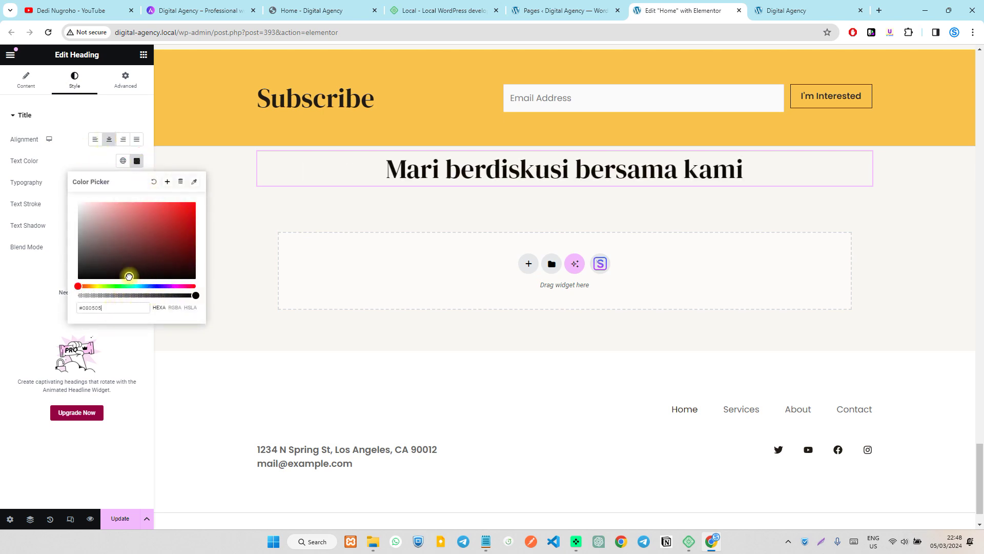
pyautogui.click(147, 141)
pyautogui.click(126, 79)
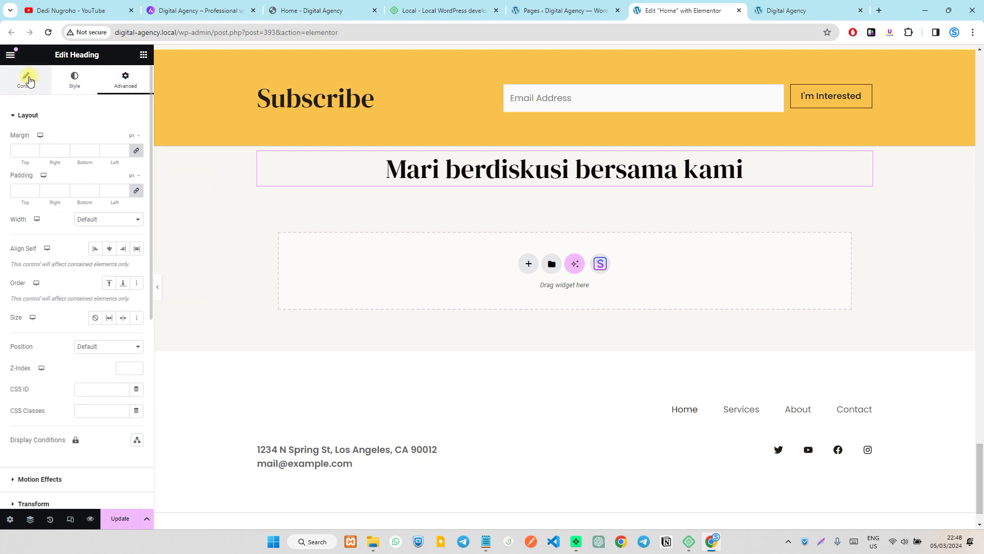
pyautogui.click(29, 80)
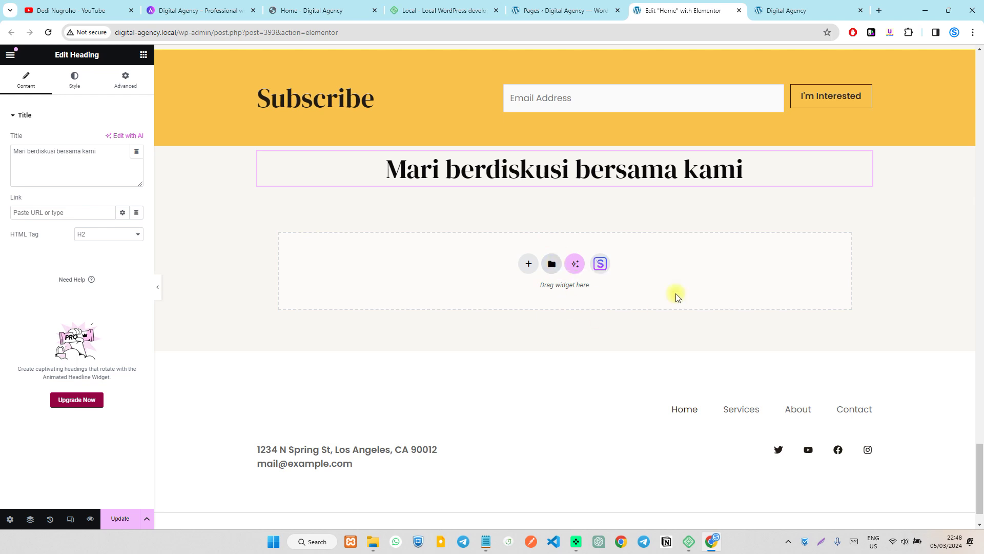
# Open the template library and look through its page templates, saved templates and blocks.
pyautogui.click(551, 265)
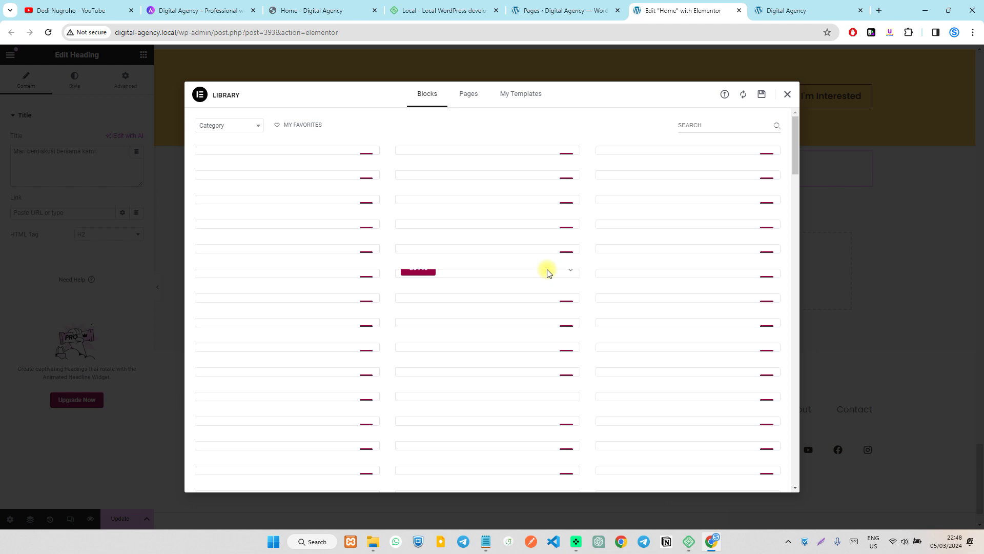
pyautogui.click(472, 98)
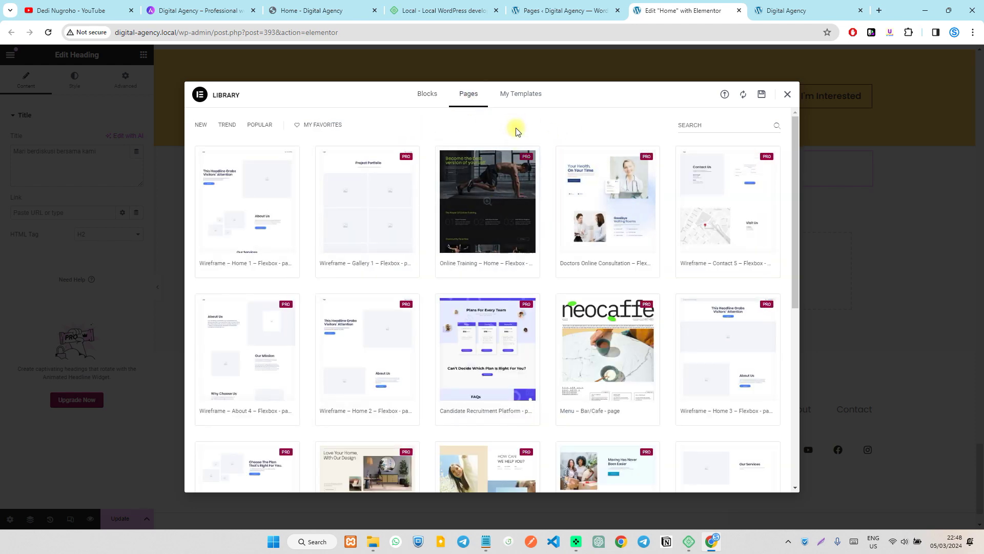
pyautogui.click(521, 93)
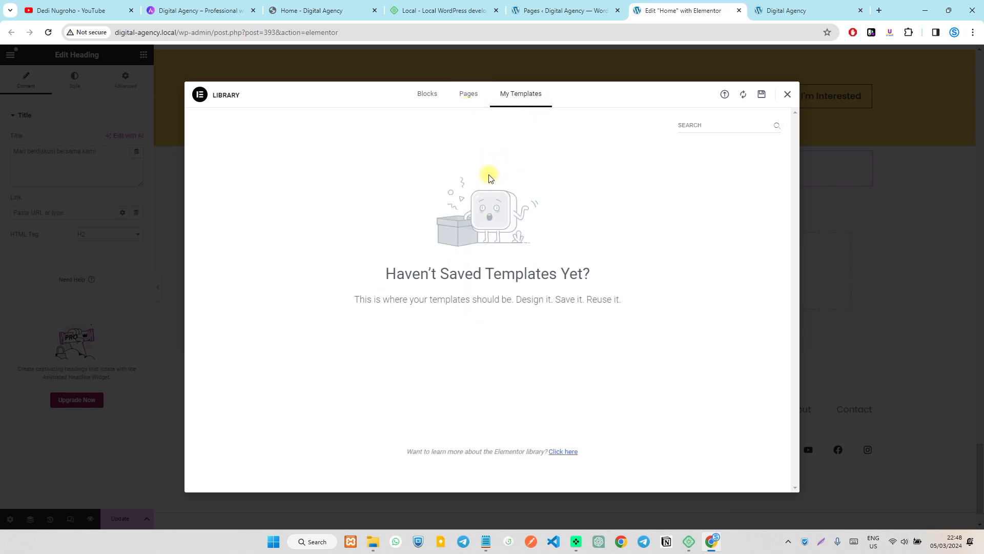
pyautogui.click(470, 98)
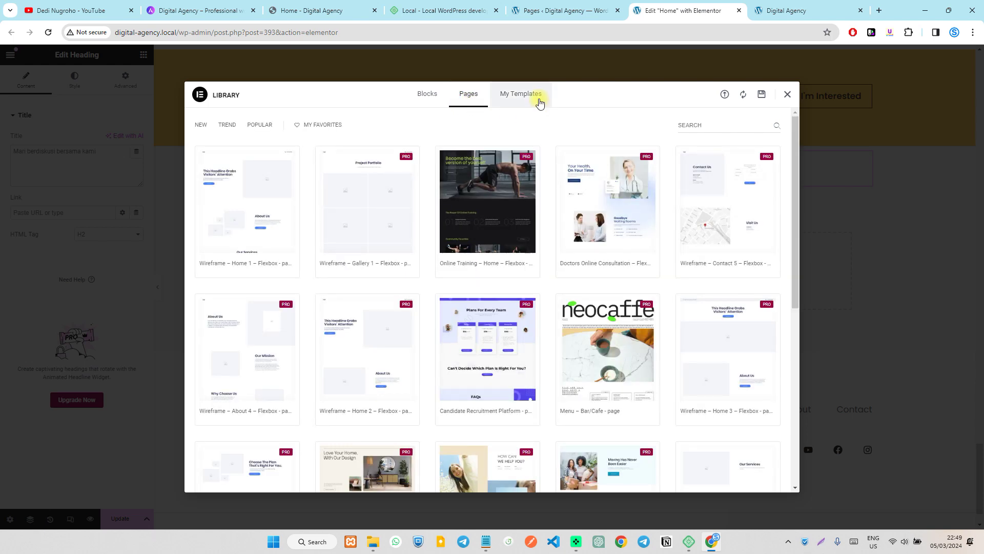
pyautogui.click(539, 102)
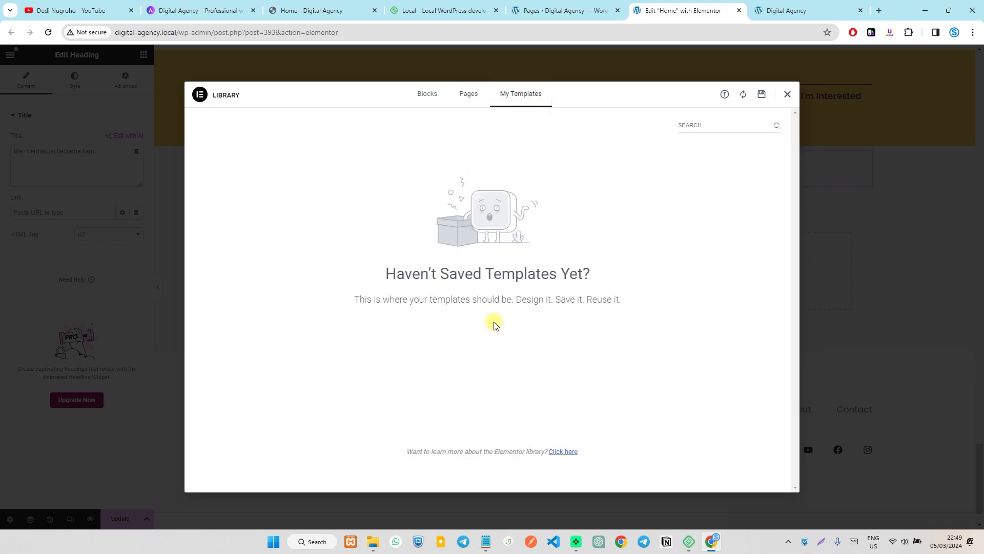
pyautogui.click(466, 98)
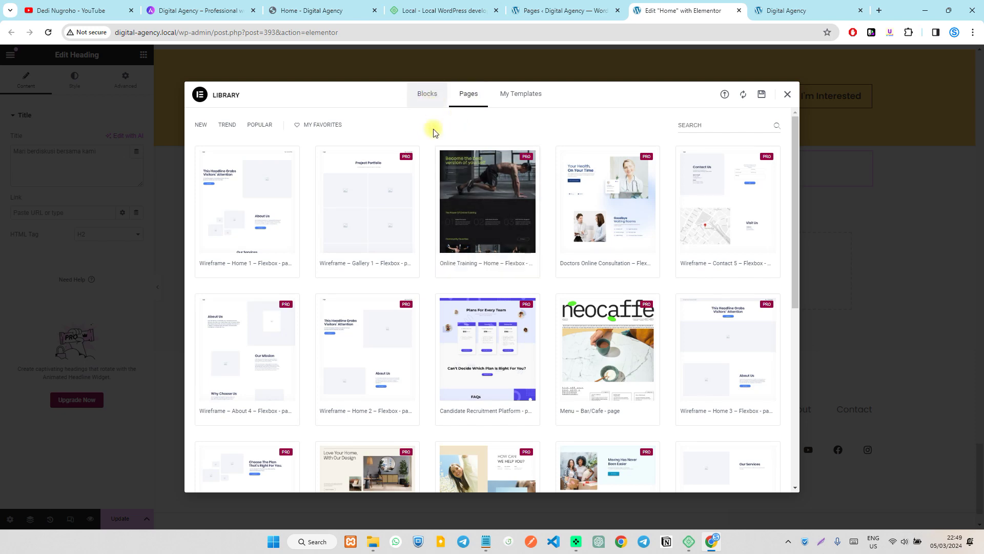
pyautogui.click(428, 97)
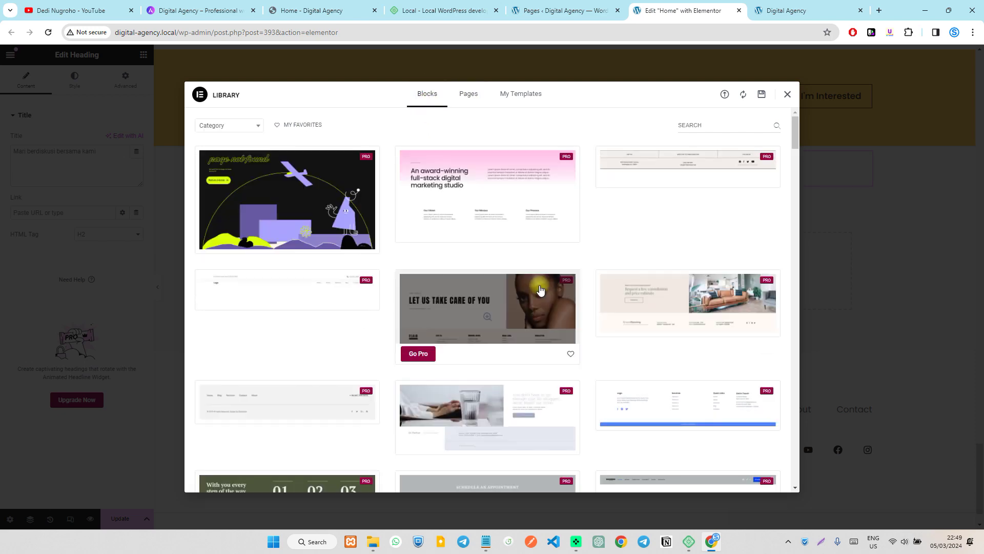
# Browse the ready-made section designs in the library's blocks collection, and return to the start of the list.
pyautogui.scroll(-6, 688, 251)
pyautogui.scroll(-5, 690, 238)
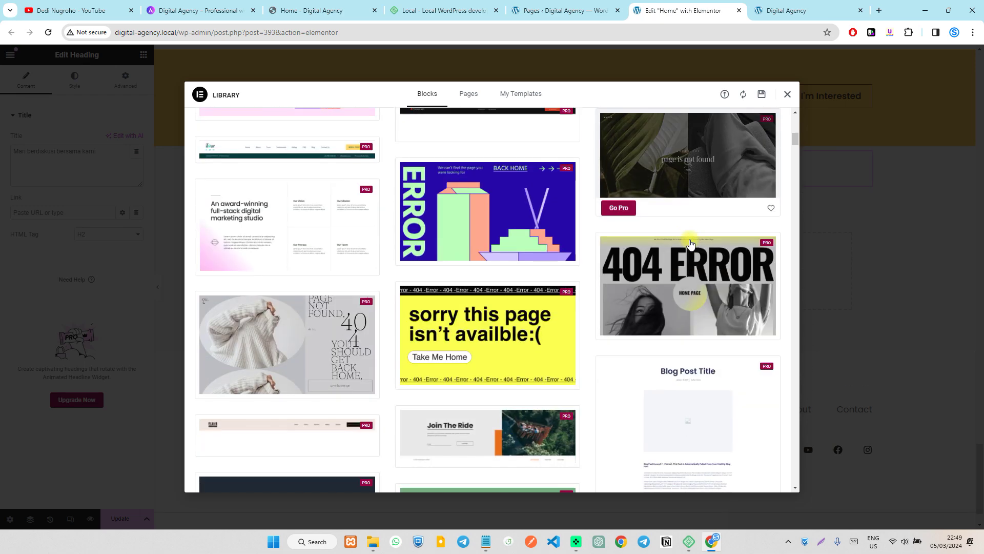
pyautogui.scroll(-5, 675, 256)
pyautogui.scroll(-3, 673, 258)
pyautogui.scroll(5, 673, 258)
pyautogui.scroll(-10, 673, 258)
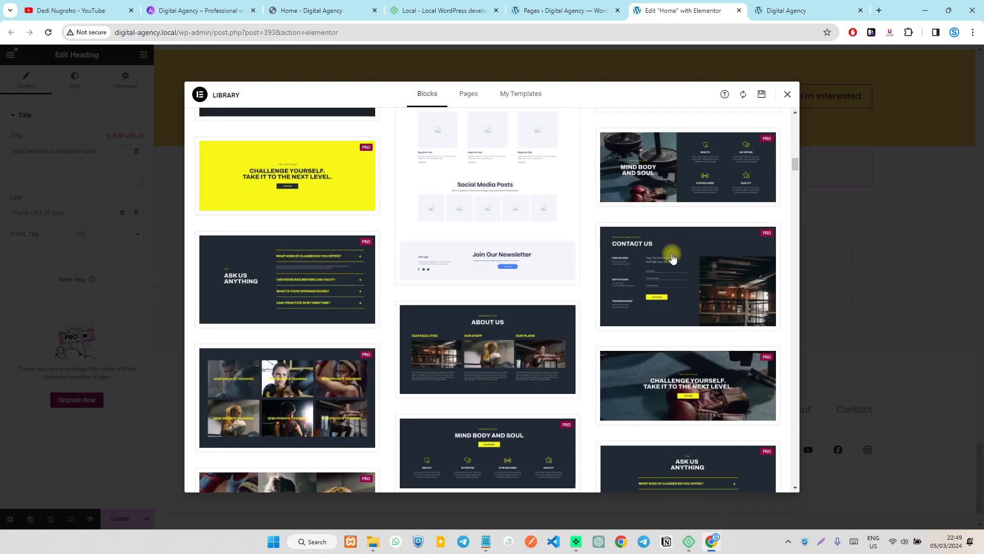
pyautogui.scroll(3, 562, 246)
pyautogui.scroll(-8, 517, 267)
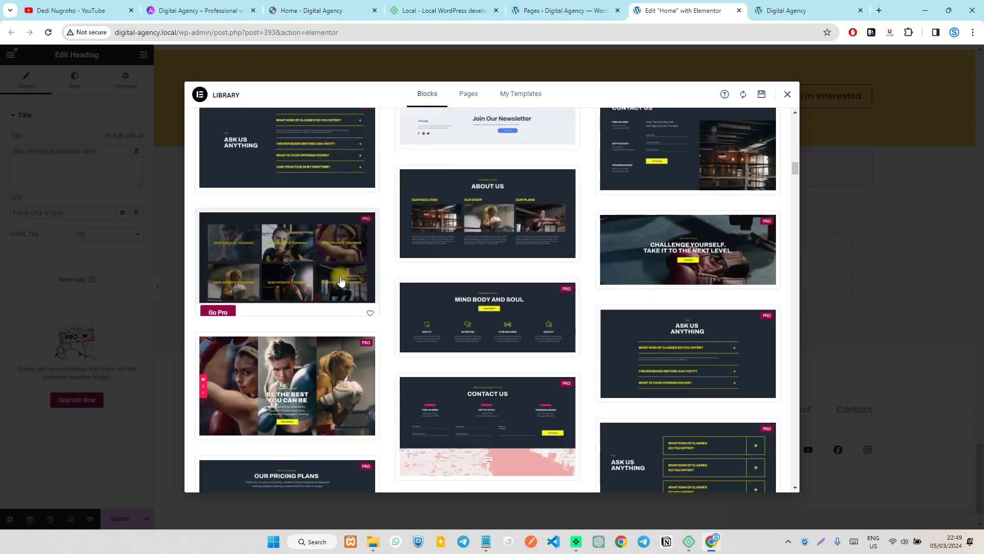
pyautogui.scroll(-15, 519, 330)
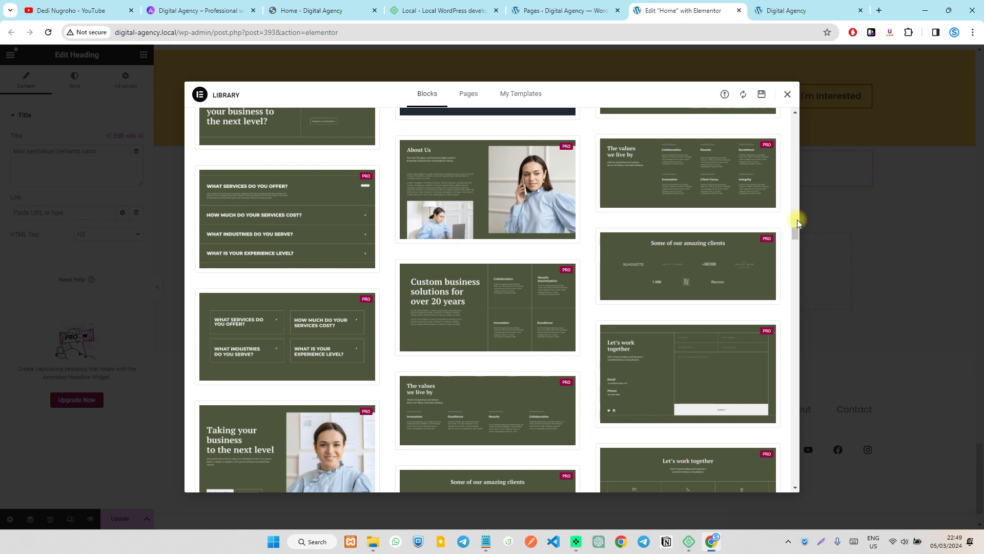
pyautogui.moveTo(793, 231); pyautogui.dragTo(798, 110)
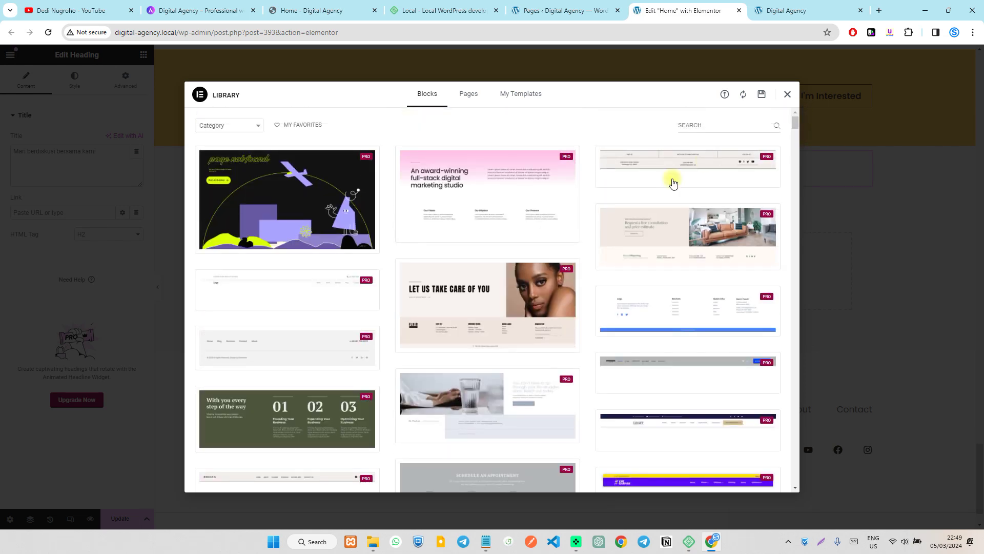
# Look through the library's block designs and category list, and preview the award-winning digital marketing studio block.
pyautogui.moveTo(547, 297)
pyautogui.scroll(-5, 396, 273)
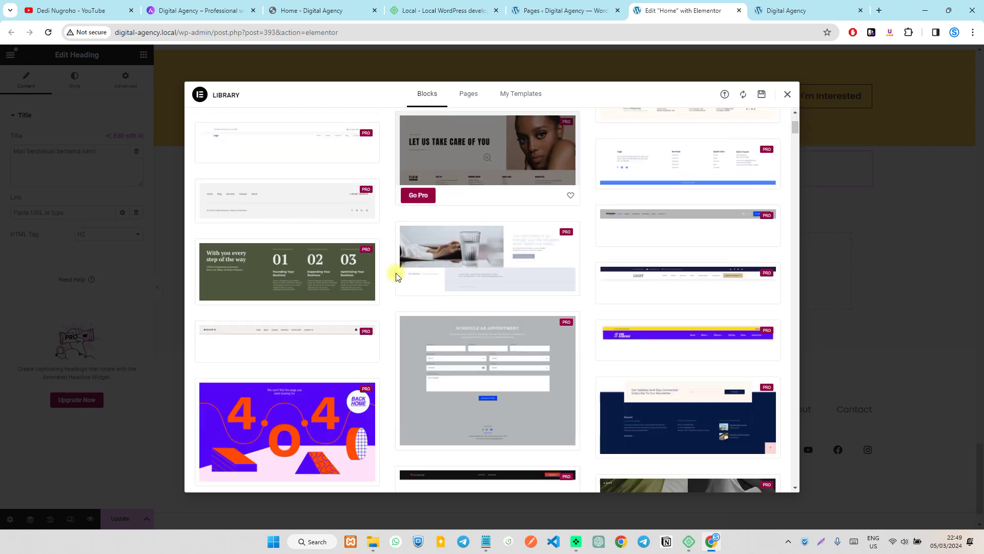
pyautogui.scroll(5, 467, 281)
pyautogui.click(254, 125)
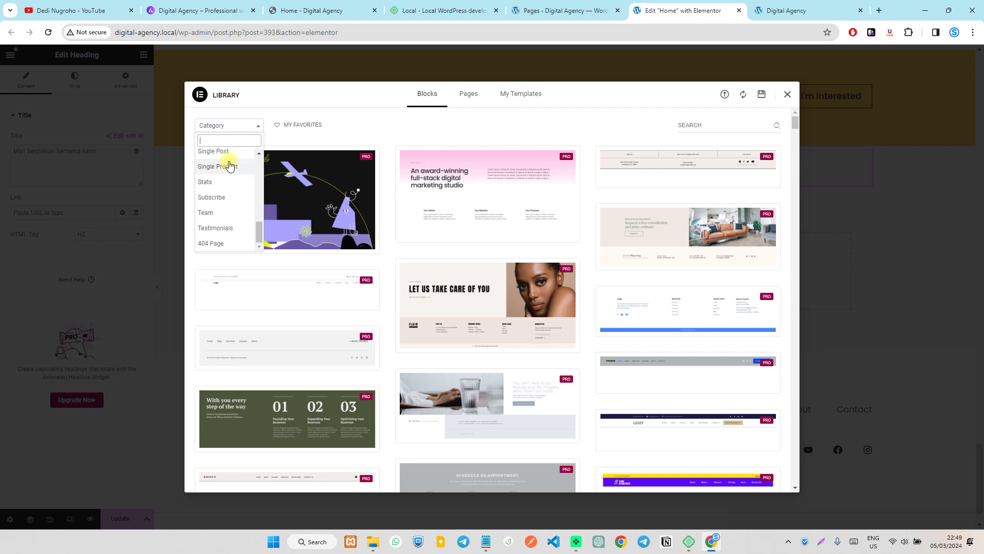
pyautogui.click(401, 126)
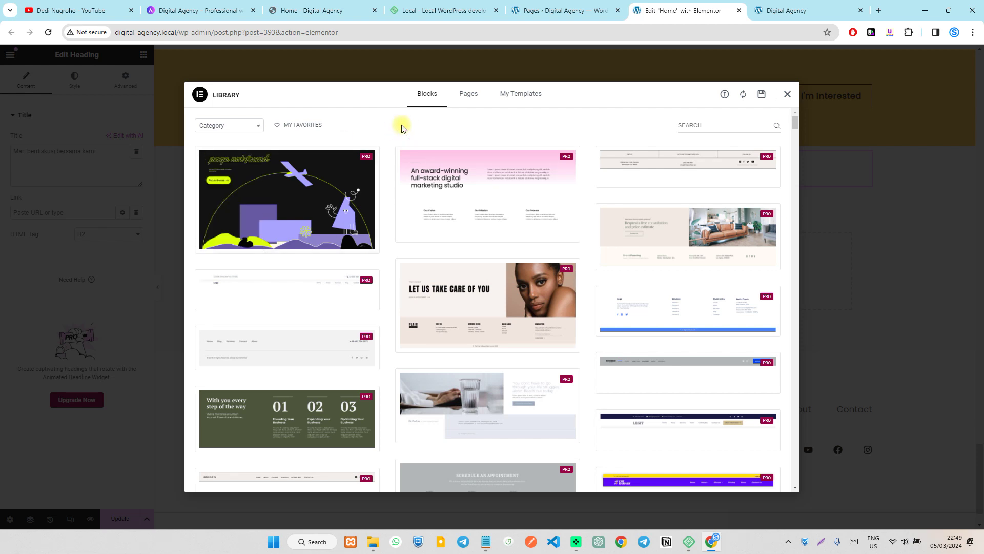
pyautogui.scroll(-10, 477, 213)
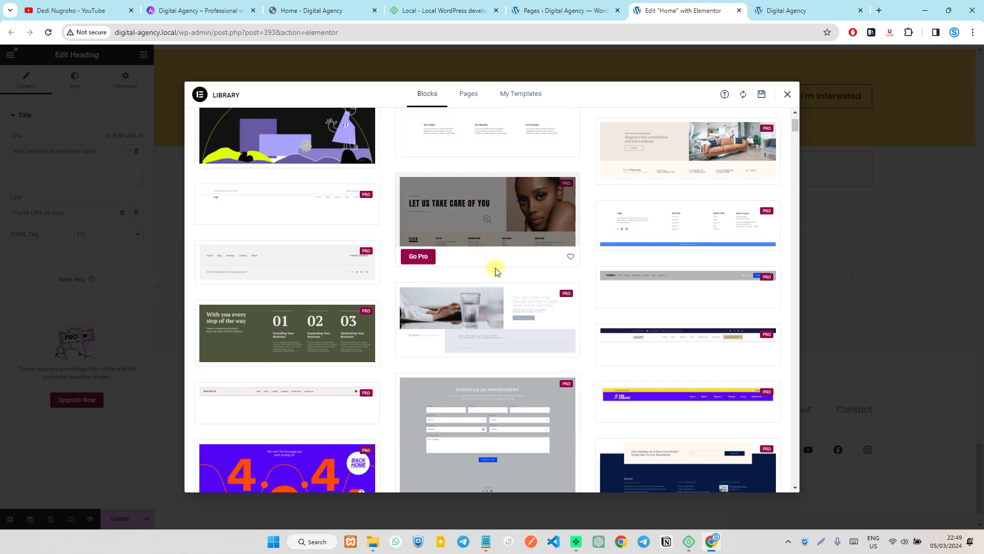
pyautogui.scroll(-5, 517, 340)
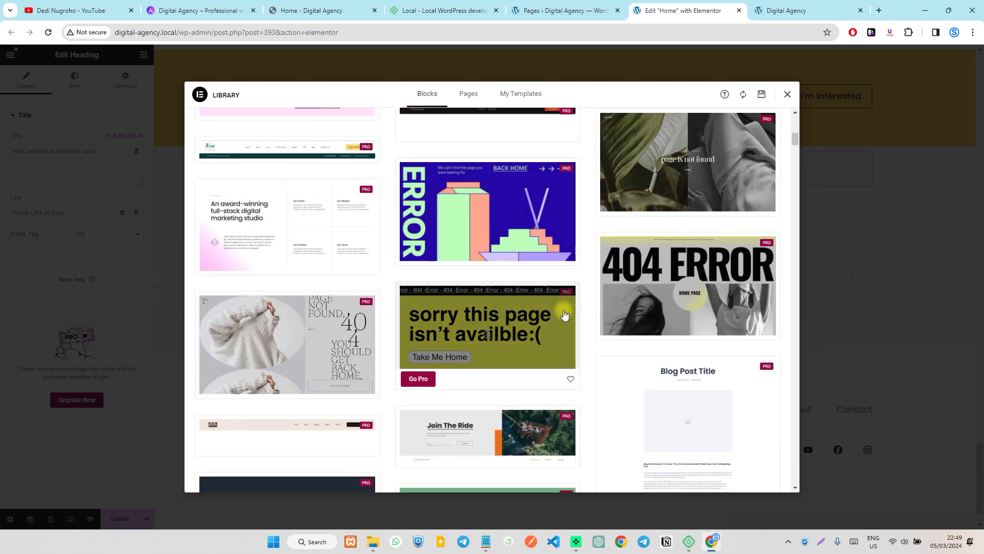
pyautogui.scroll(-10, 620, 279)
pyautogui.moveTo(795, 158); pyautogui.dragTo(798, 114)
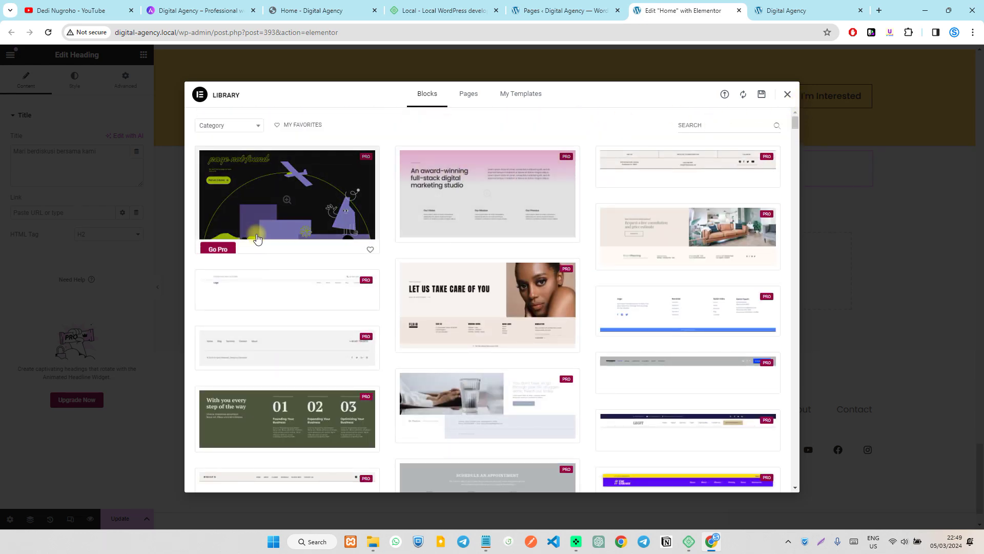
pyautogui.click(504, 188)
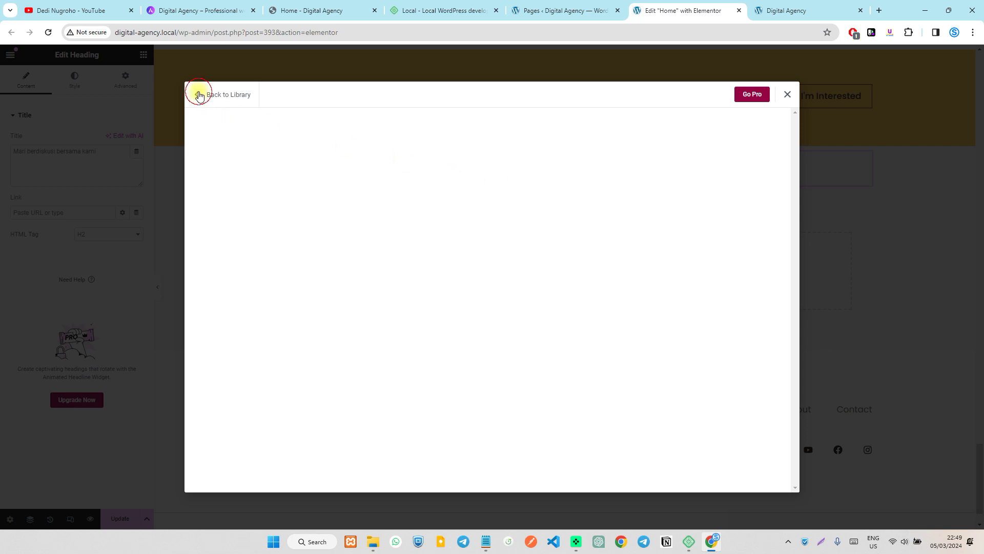
pyautogui.click(199, 96)
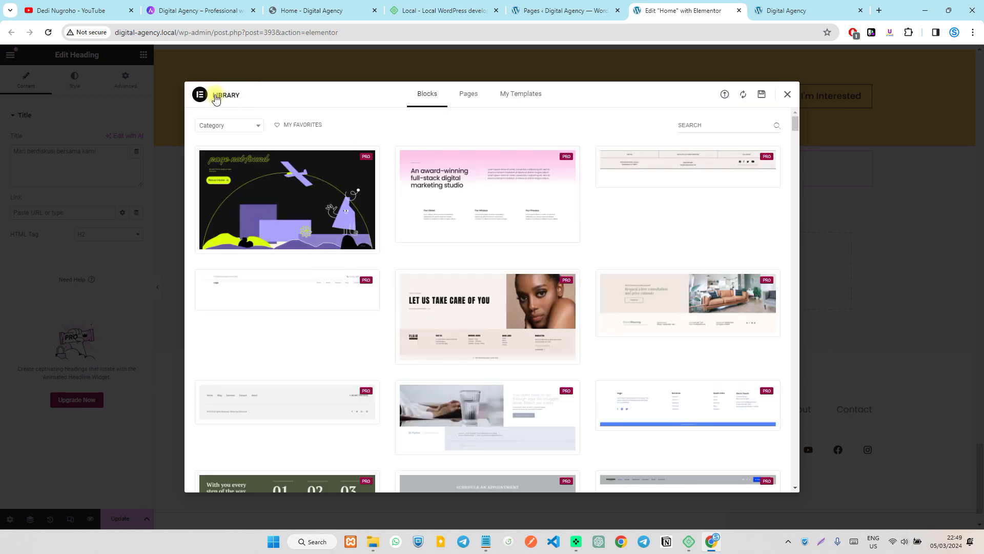
# Look through the library's page templates and preview the Wireframe – Services 1 template.
pyautogui.click(464, 94)
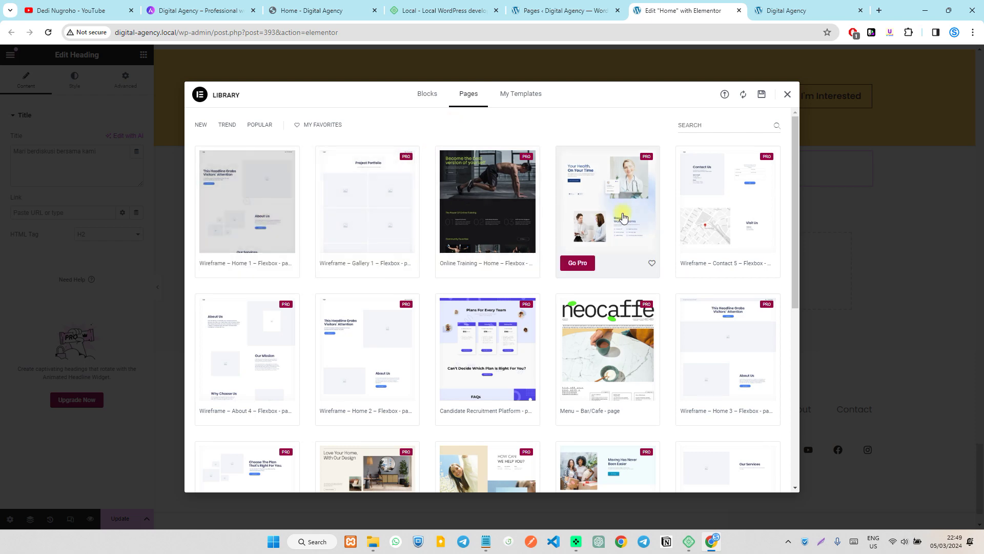
pyautogui.scroll(-5, 610, 215)
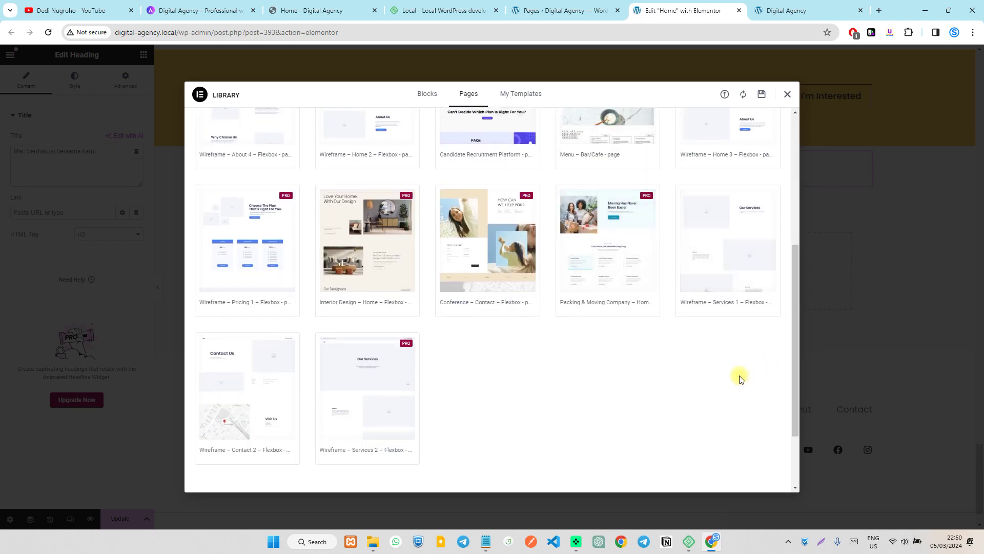
pyautogui.scroll(5, 630, 387)
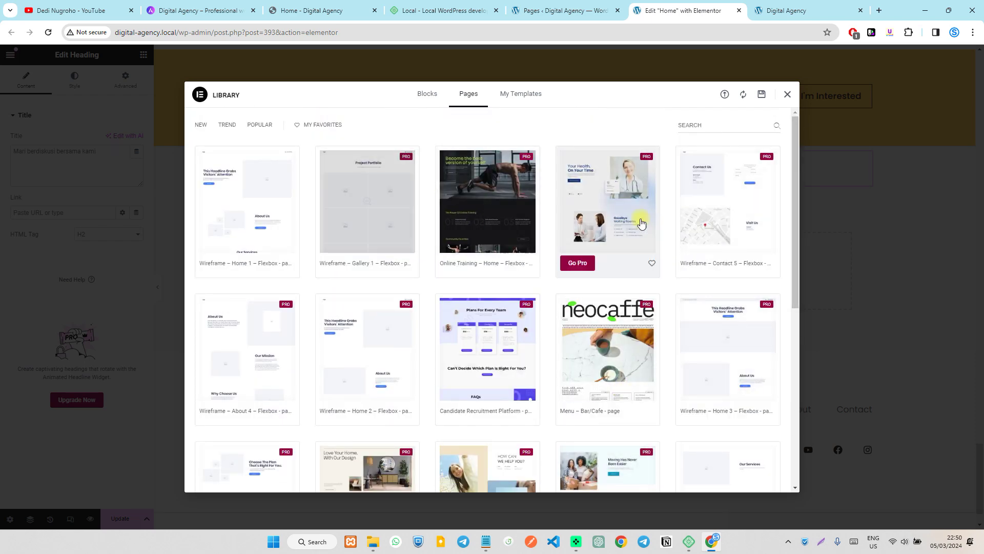
pyautogui.scroll(-7, 755, 218)
pyautogui.scroll(2, 754, 334)
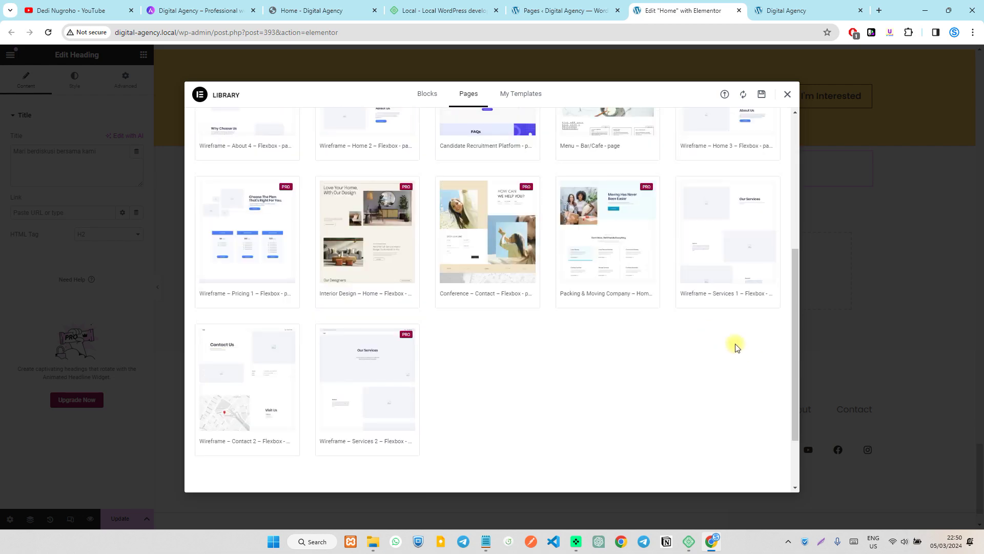
pyautogui.click(704, 253)
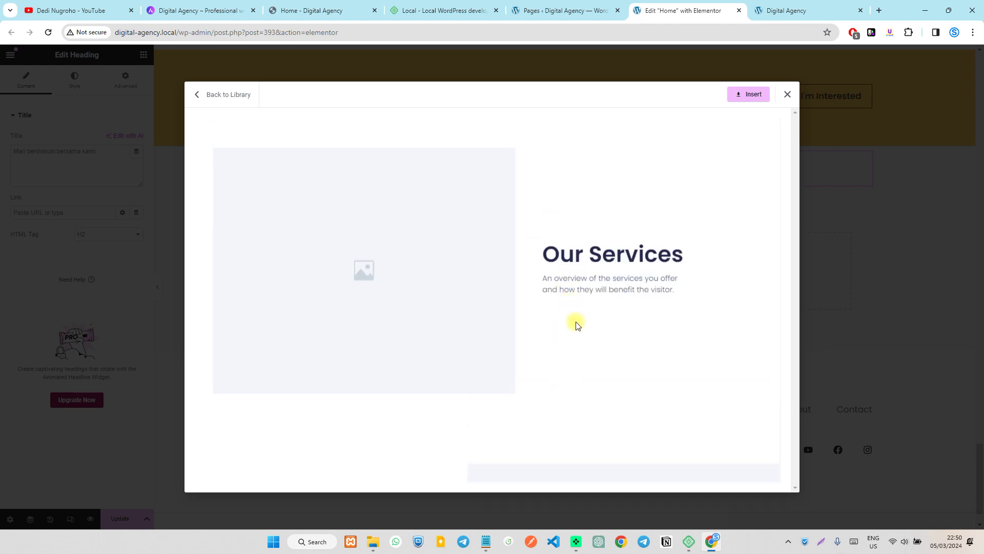
# Try to insert the previewed services template by connecting to the template library, and return to the page editor.
pyautogui.click(749, 95)
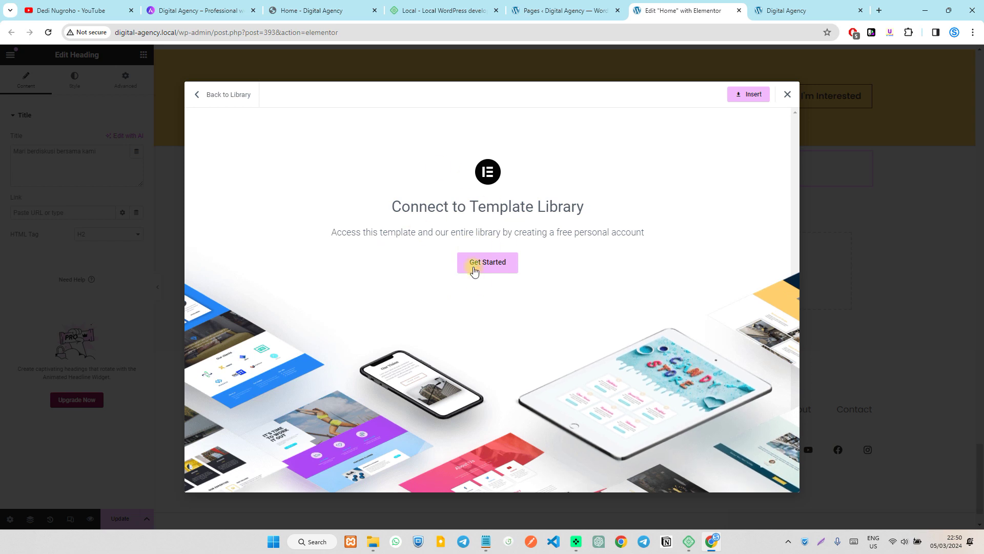
pyautogui.click(488, 258)
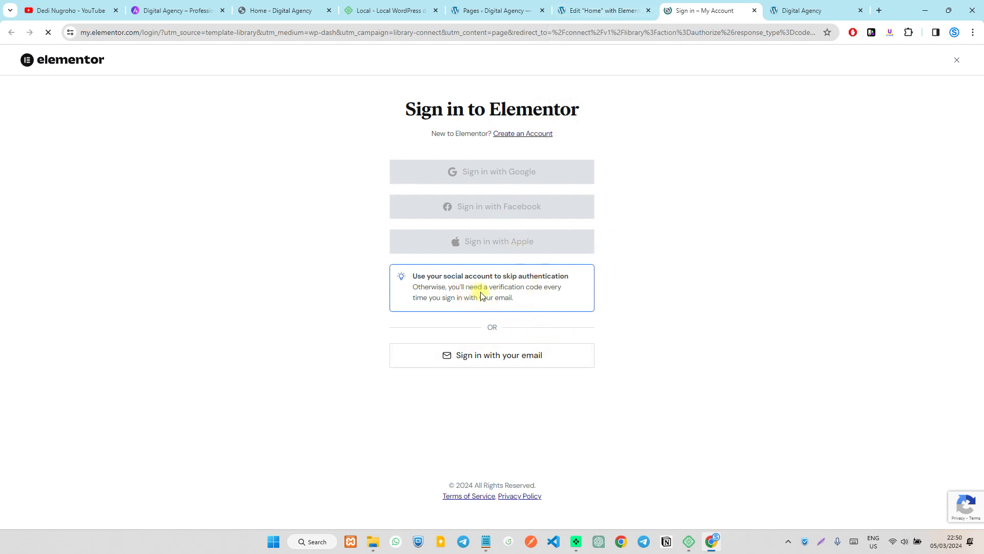
pyautogui.click(628, 10)
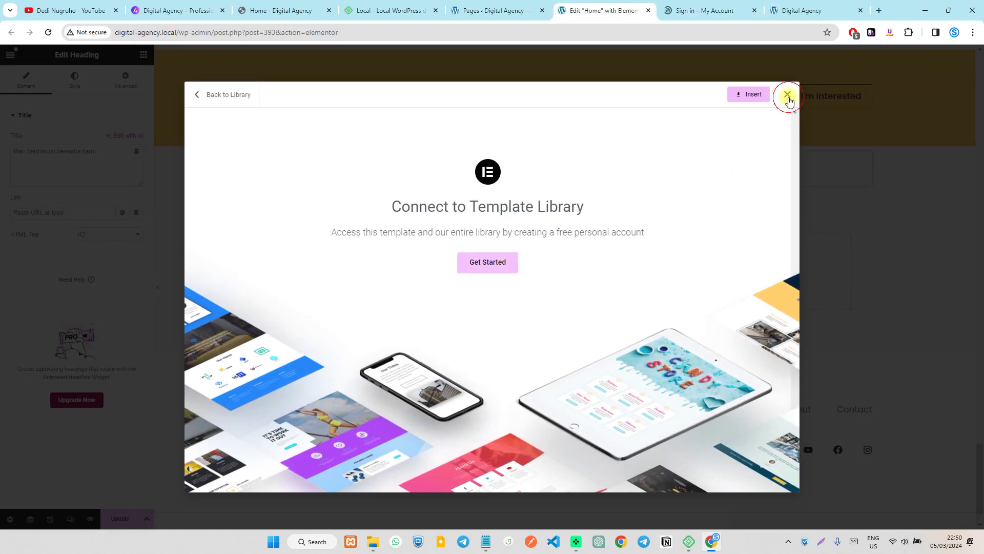
pyautogui.click(787, 95)
# Look through the pages and blocks of the Starter Templates library, and close it.
pyautogui.scroll(-1, 582, 284)
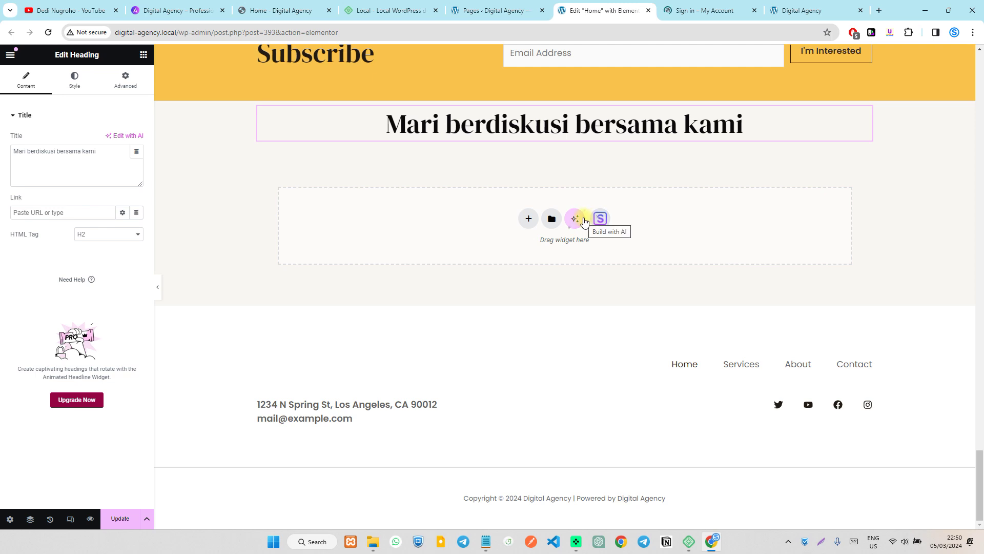
pyautogui.click(606, 226)
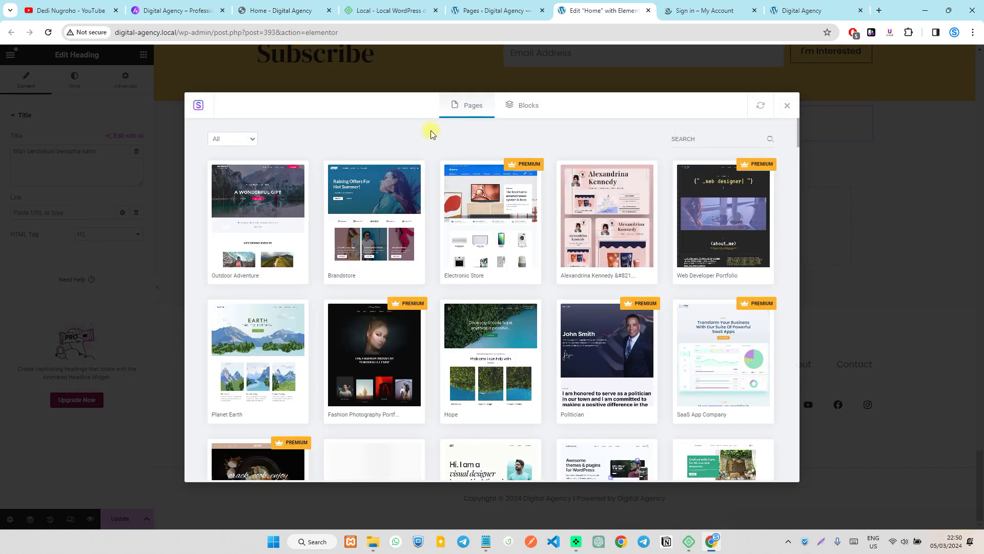
pyautogui.click(518, 105)
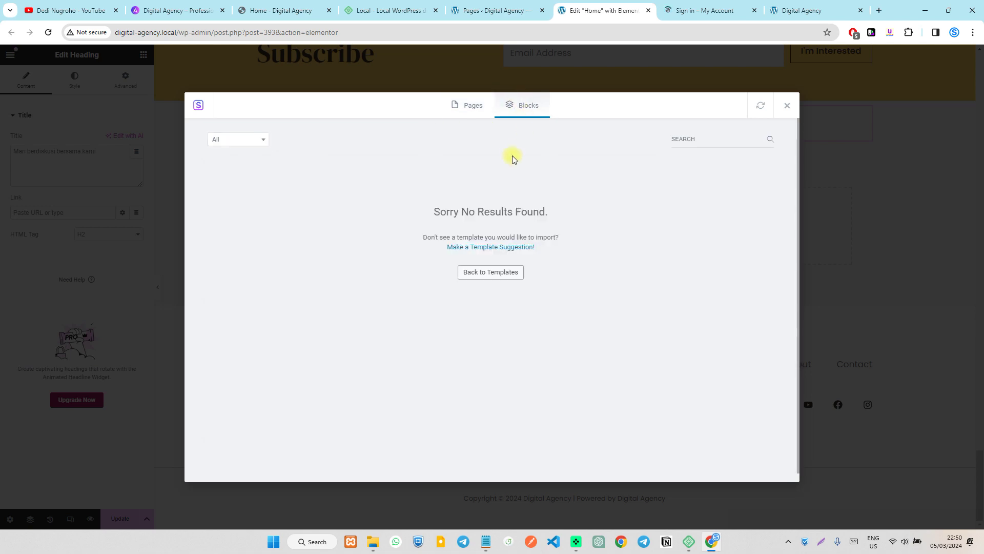
pyautogui.click(469, 115)
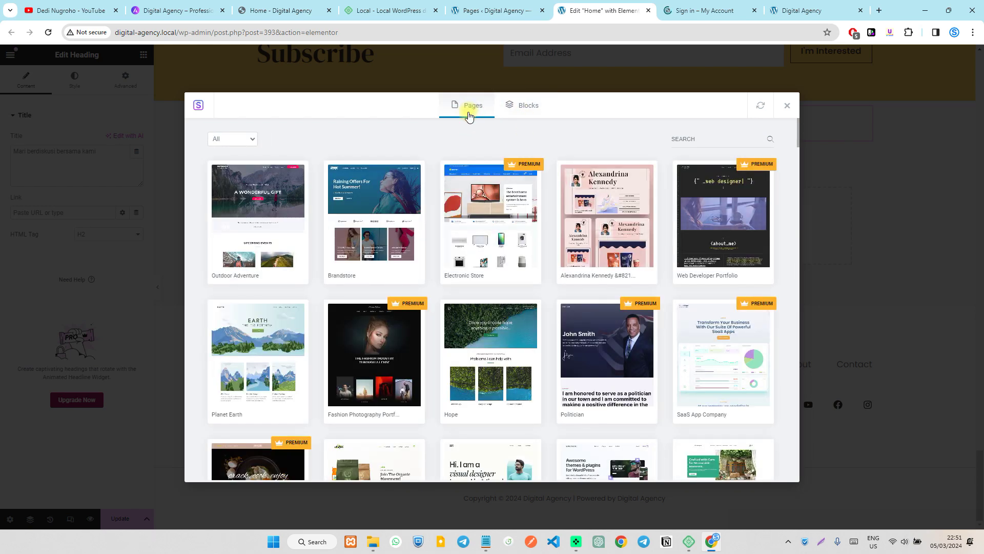
pyautogui.scroll(-10, 549, 231)
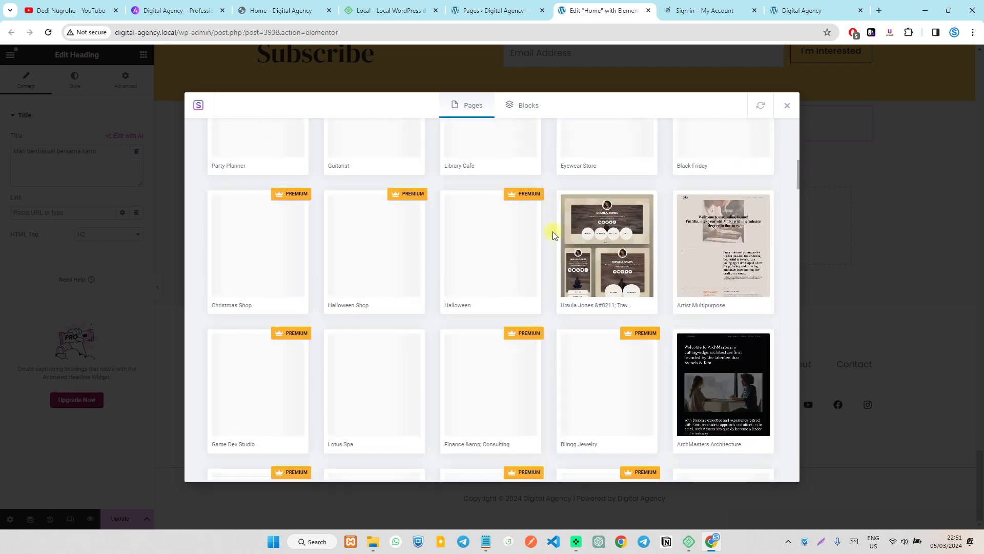
pyautogui.scroll(10, 550, 233)
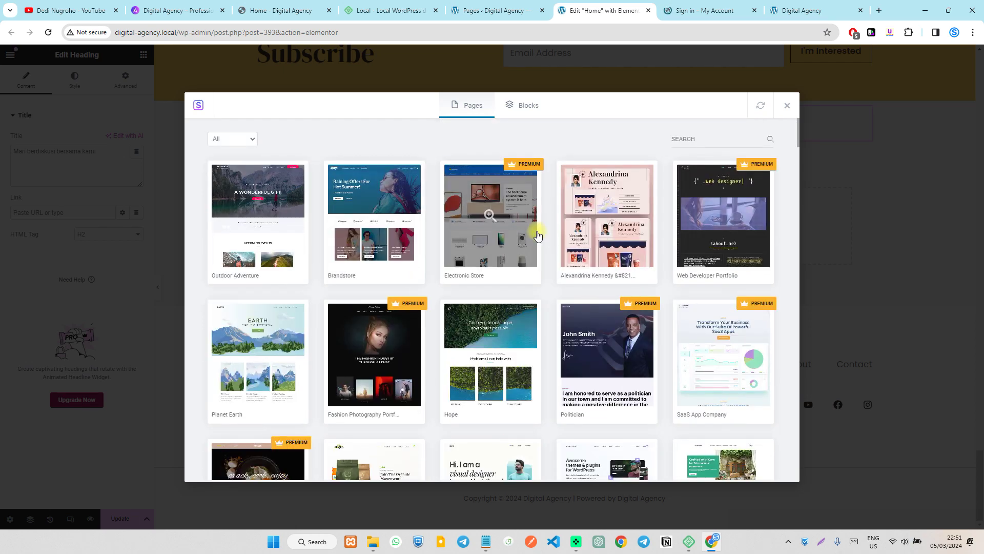
pyautogui.scroll(-2, 537, 235)
pyautogui.scroll(-8, 538, 235)
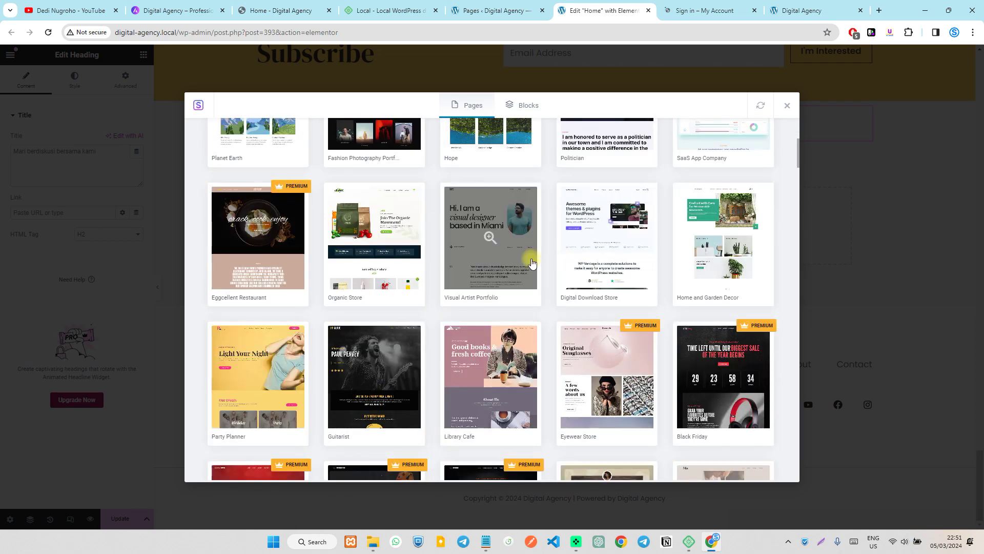
pyautogui.scroll(-2, 534, 275)
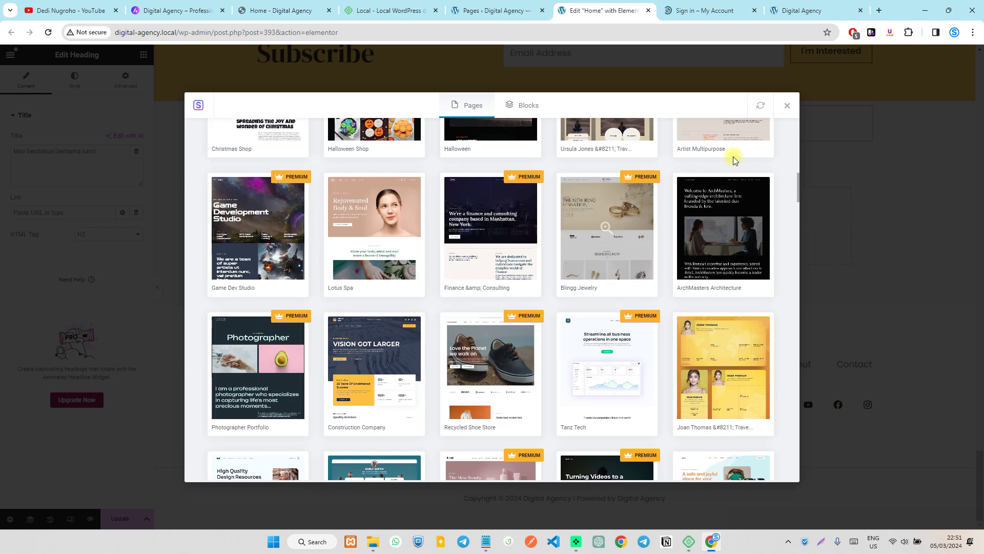
pyautogui.click(786, 107)
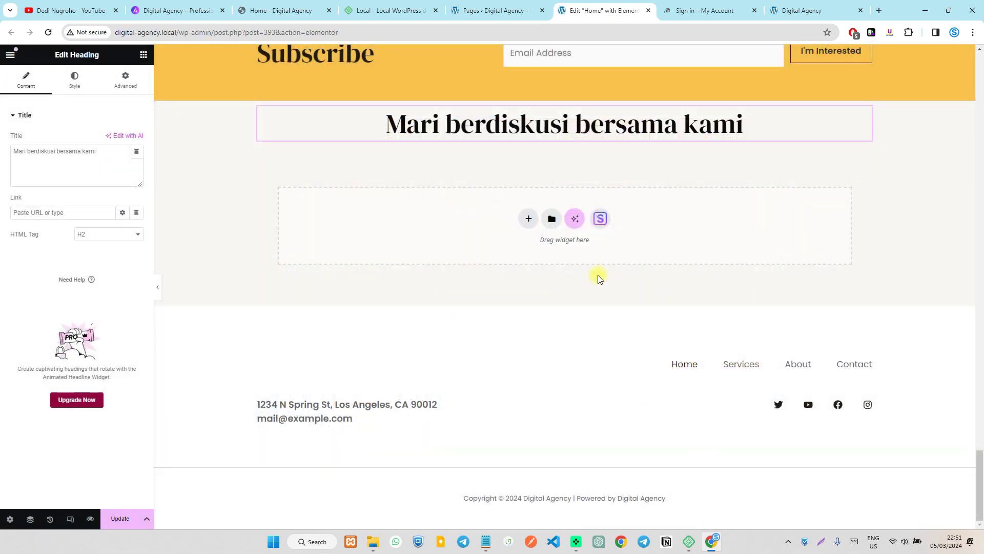
# Add a single-column container with vertical direction below the "Mari berdiskusi bersama kami" heading.
pyautogui.click(545, 259)
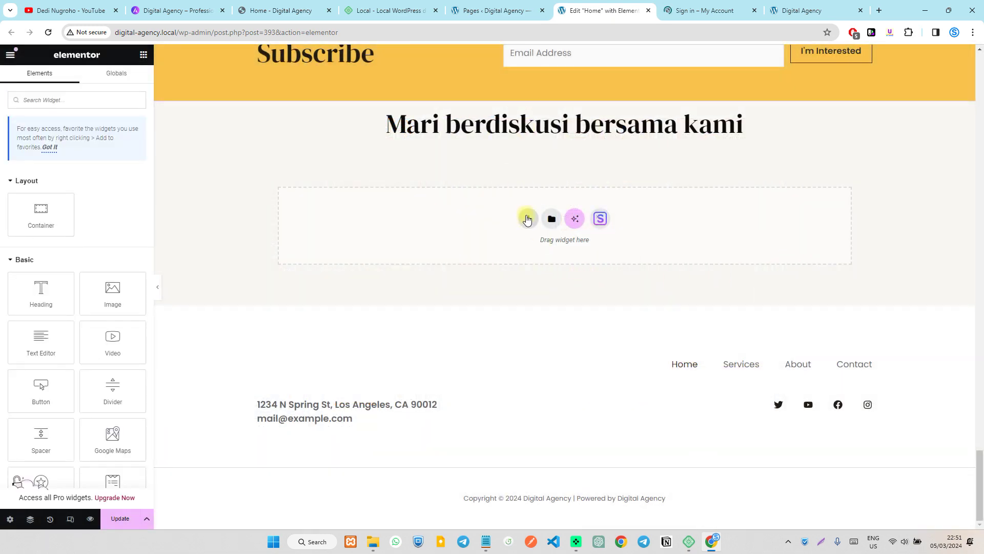
pyautogui.click(526, 217)
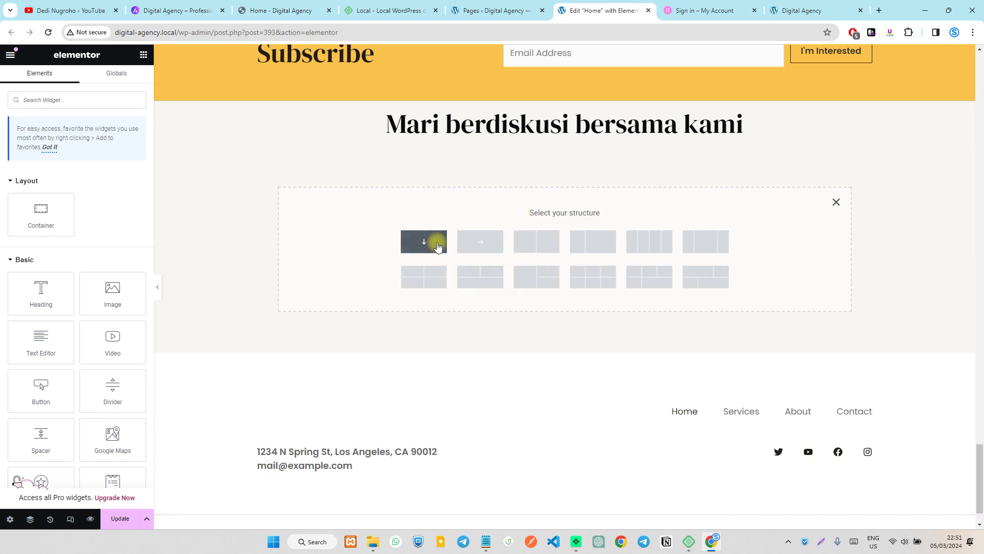
pyautogui.click(430, 252)
pyautogui.click(562, 178)
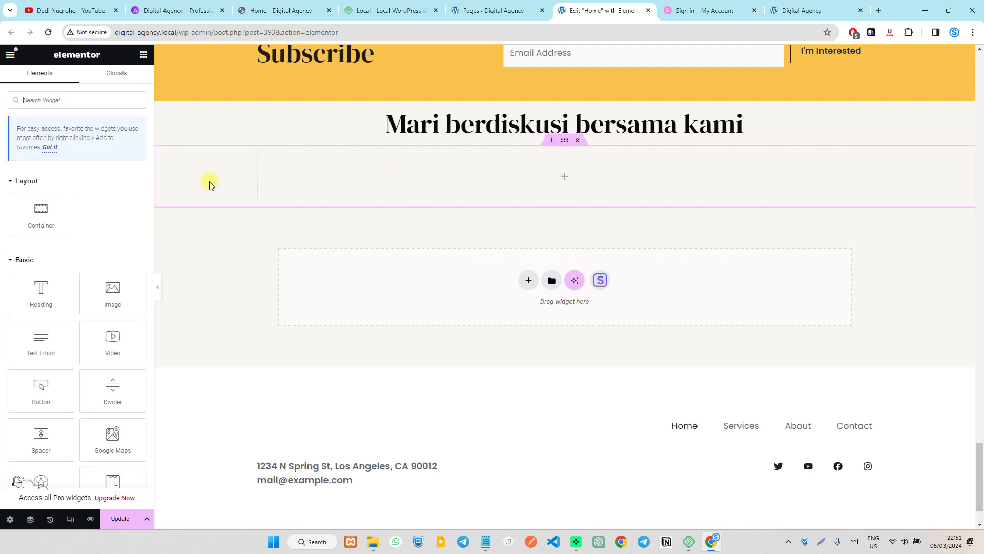
# Place an Image widget inside the new empty container below the heading.
pyautogui.scroll(-3, 115, 341)
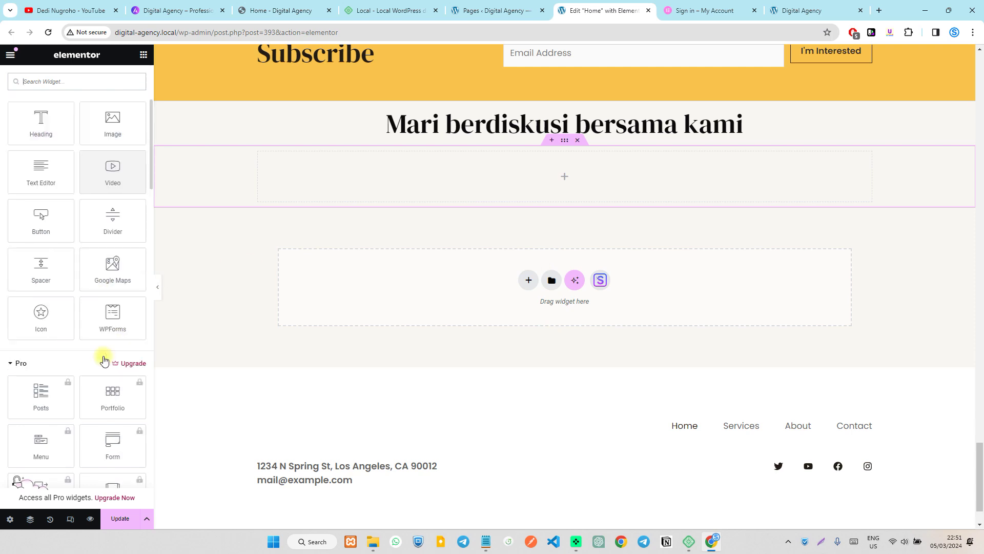
pyautogui.scroll(5, 82, 313)
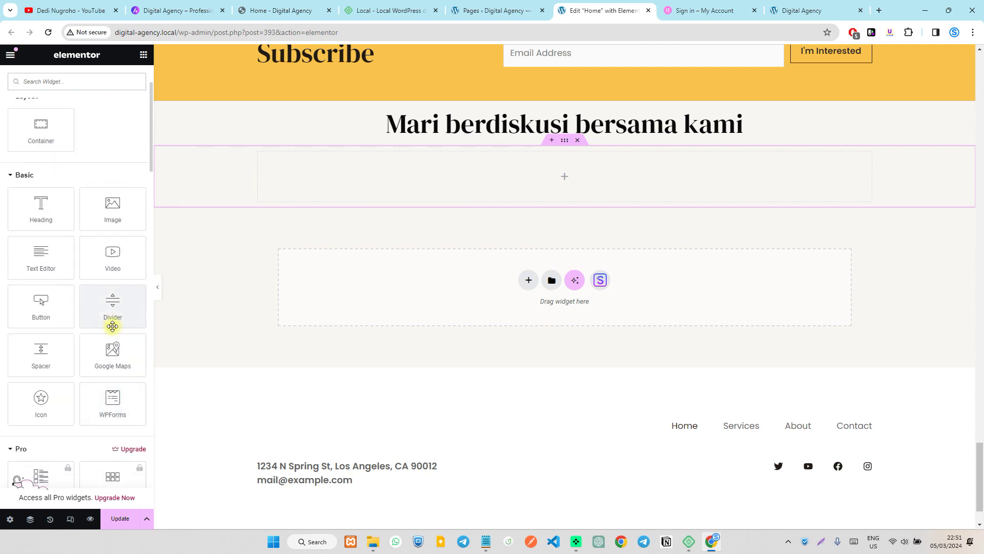
pyautogui.moveTo(114, 288); pyautogui.dragTo(554, 195)
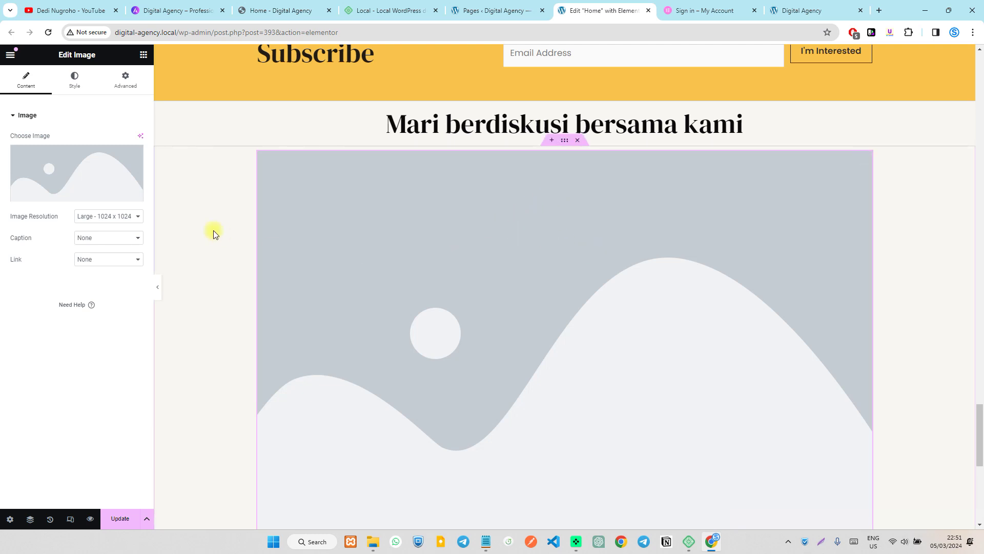
# Set the image widget's resolution to Medium - 300 x 300 and its alignment to center.
pyautogui.click(127, 216)
pyautogui.click(124, 238)
pyautogui.click(123, 237)
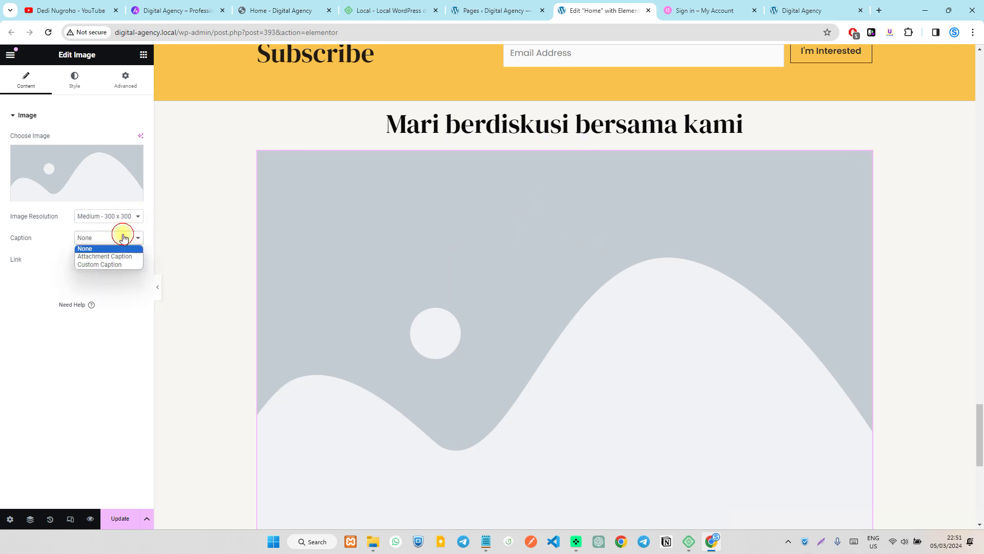
pyautogui.click(178, 207)
pyautogui.scroll(-5, 596, 259)
pyautogui.scroll(5, 597, 259)
pyautogui.click(76, 81)
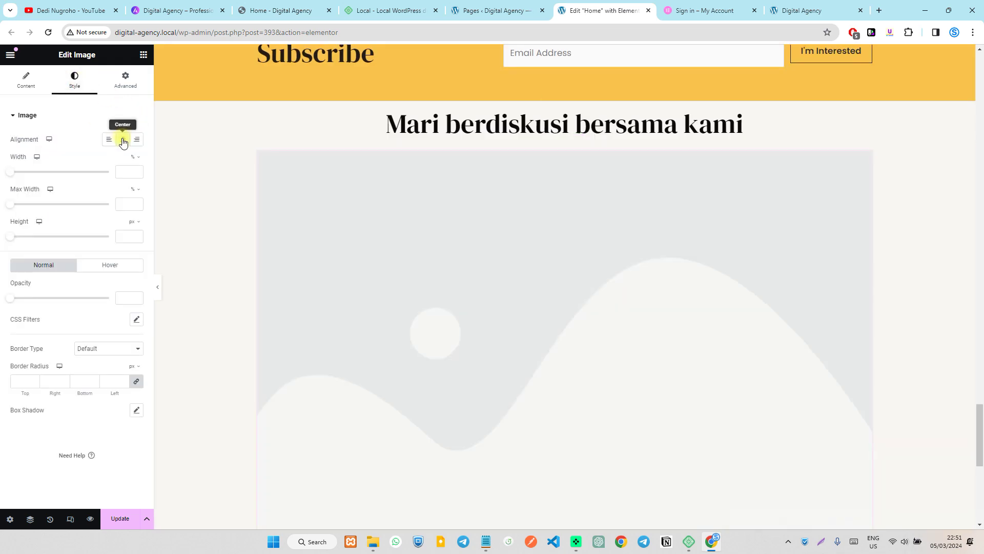
pyautogui.click(123, 142)
# Use gallery-2.jpg from the media library as the picture of the image widget below the heading.
pyautogui.click(26, 81)
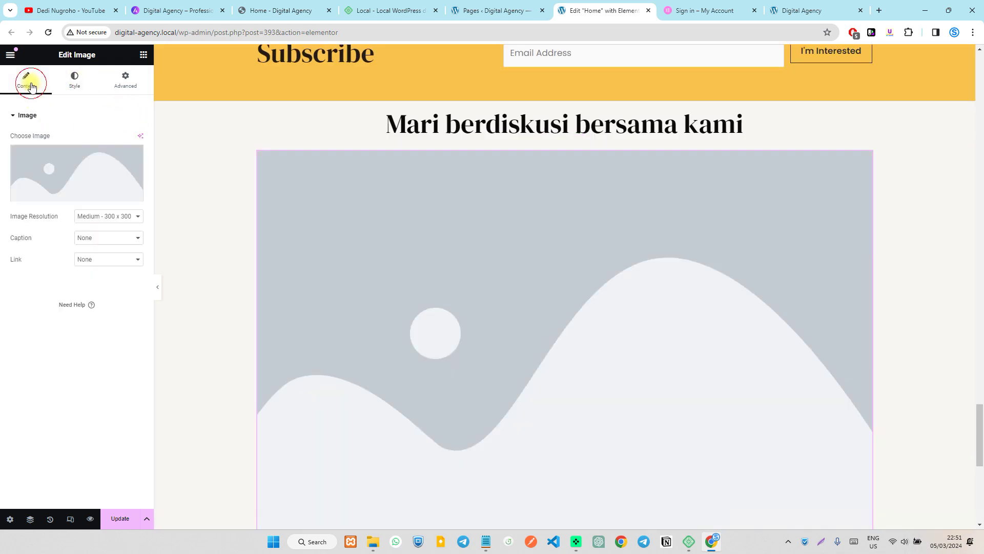
pyautogui.click(107, 172)
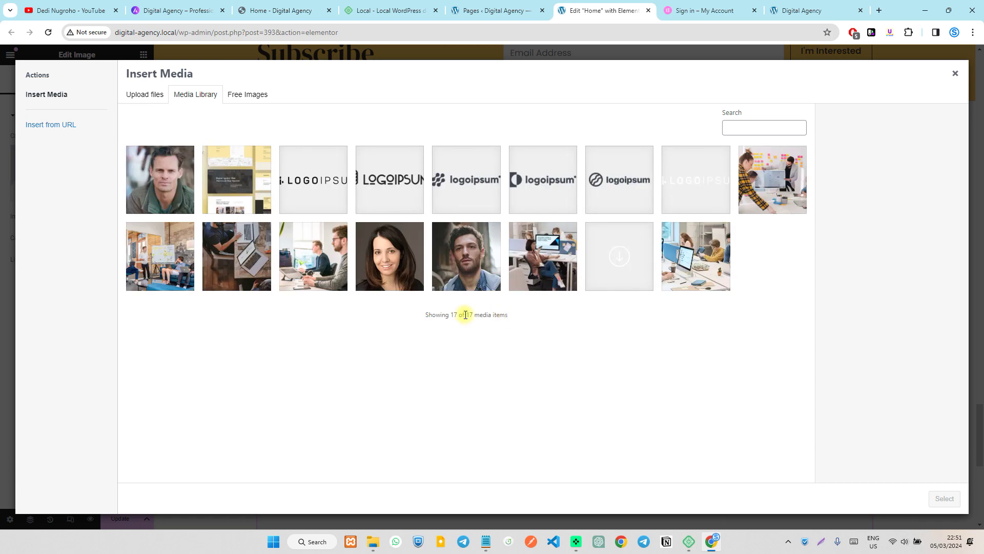
pyautogui.click(185, 247)
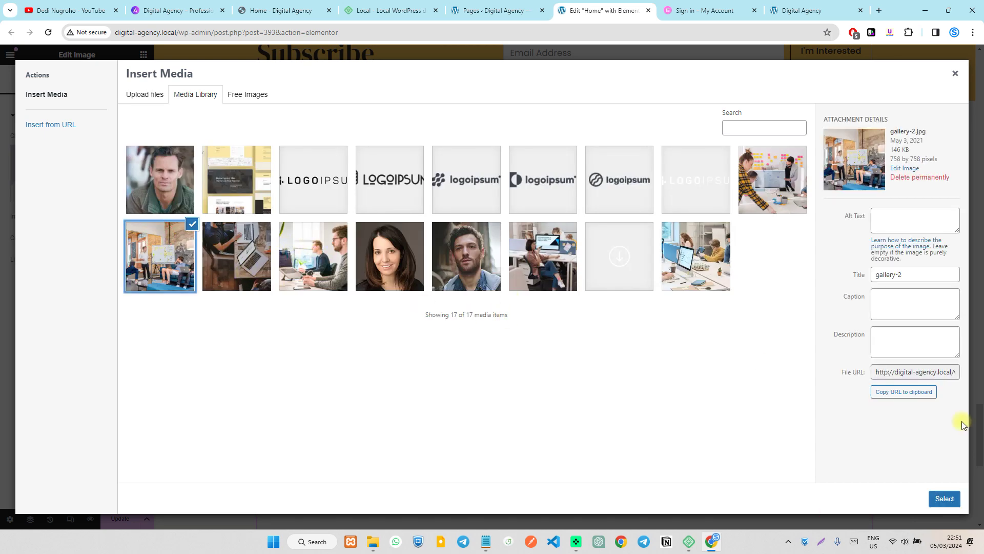
pyautogui.click(945, 499)
# Narrow the image widget below the "Mari berdiskusi bersama kami" heading to about a quarter of the content width.
pyautogui.scroll(-5, 624, 299)
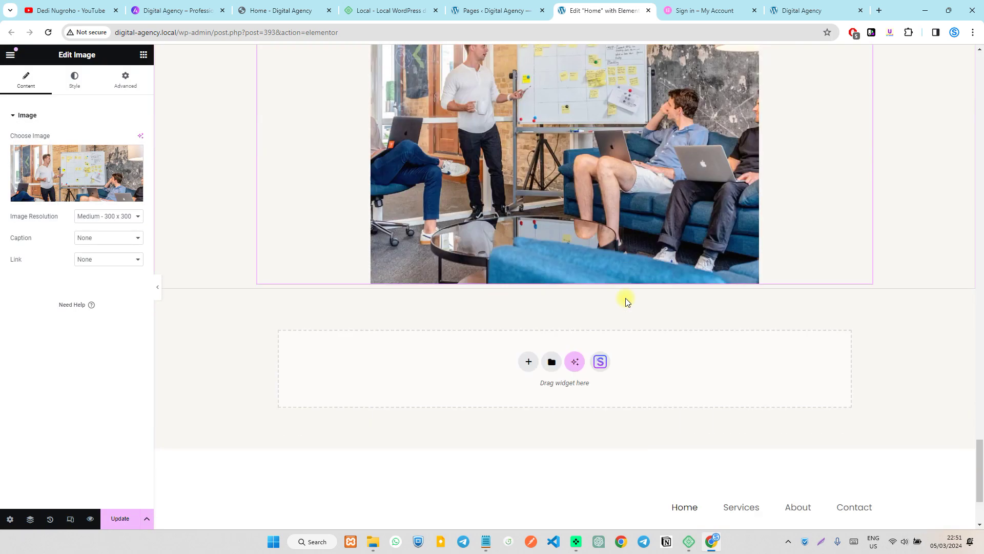
pyautogui.scroll(2, 595, 292)
pyautogui.click(716, 305)
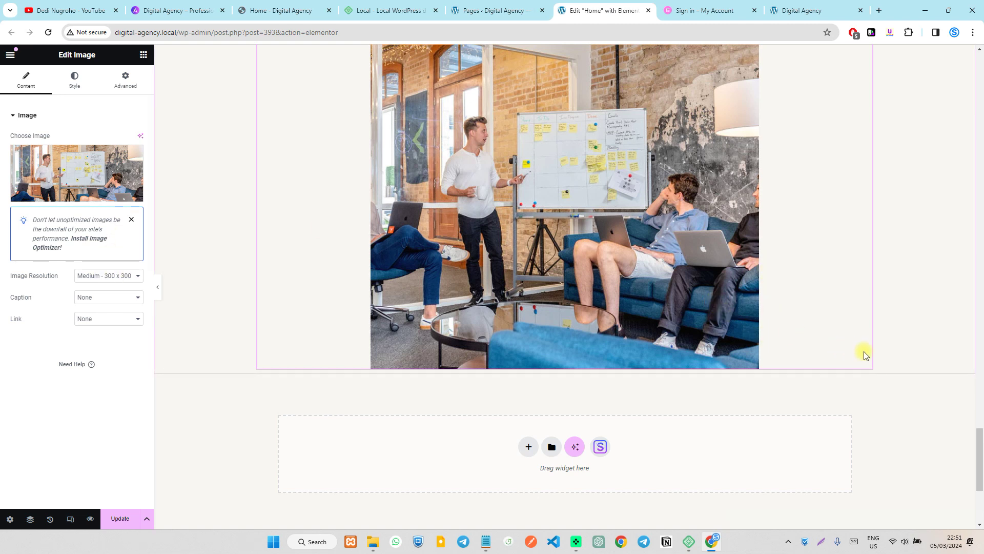
pyautogui.moveTo(871, 345); pyautogui.dragTo(503, 283)
pyautogui.scroll(2, 518, 290)
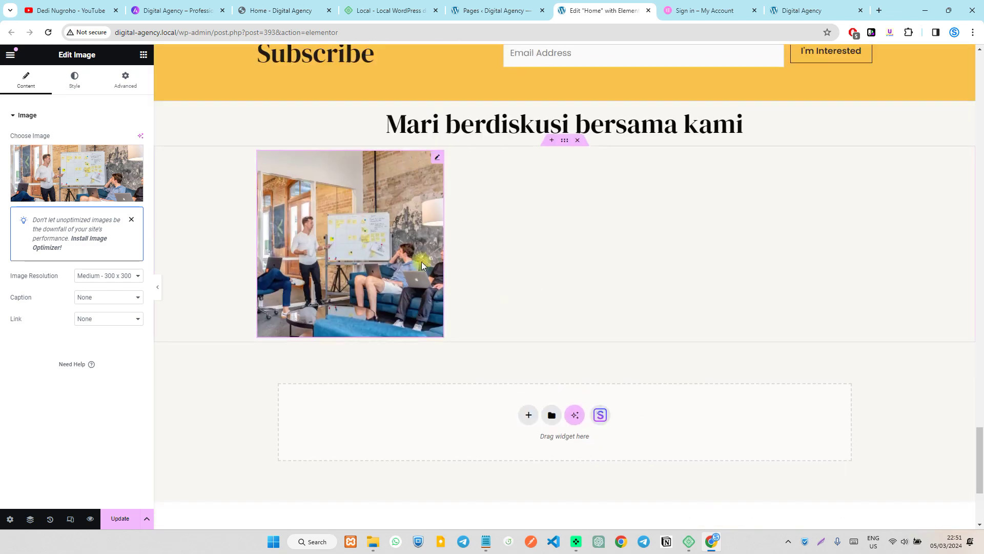
pyautogui.moveTo(442, 245); pyautogui.dragTo(411, 221)
# Center the image within its widget and widen the widget towards the full content width.
pyautogui.click(77, 92)
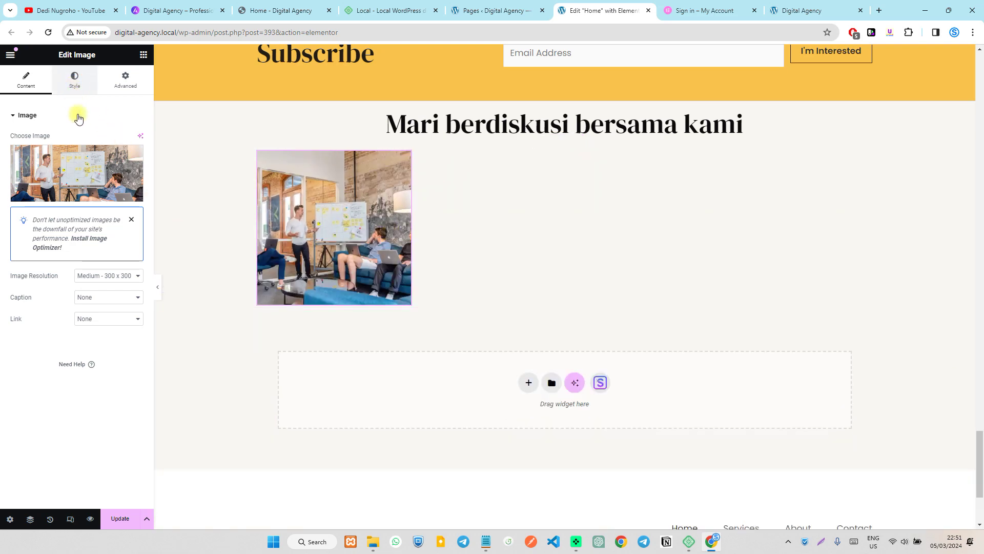
pyautogui.click(123, 141)
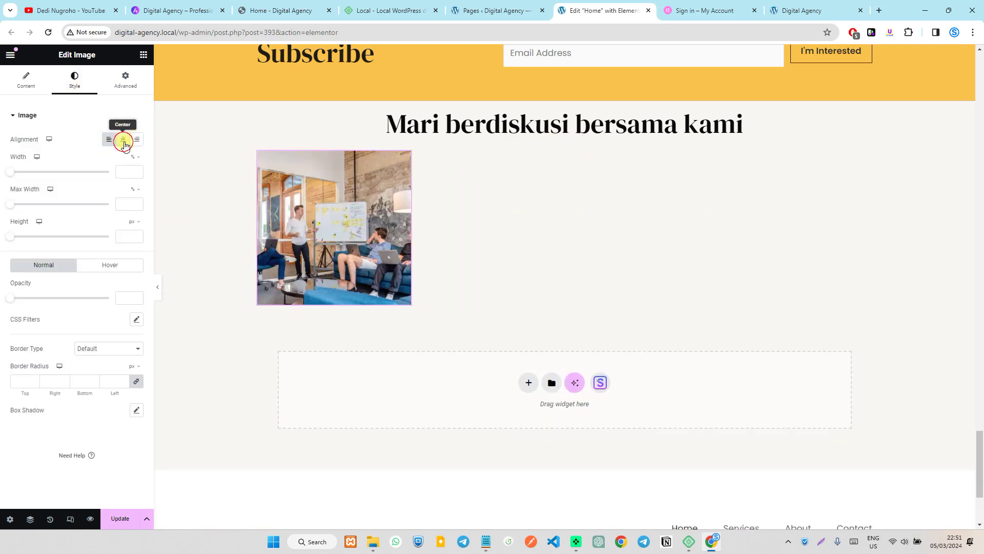
pyautogui.click(26, 80)
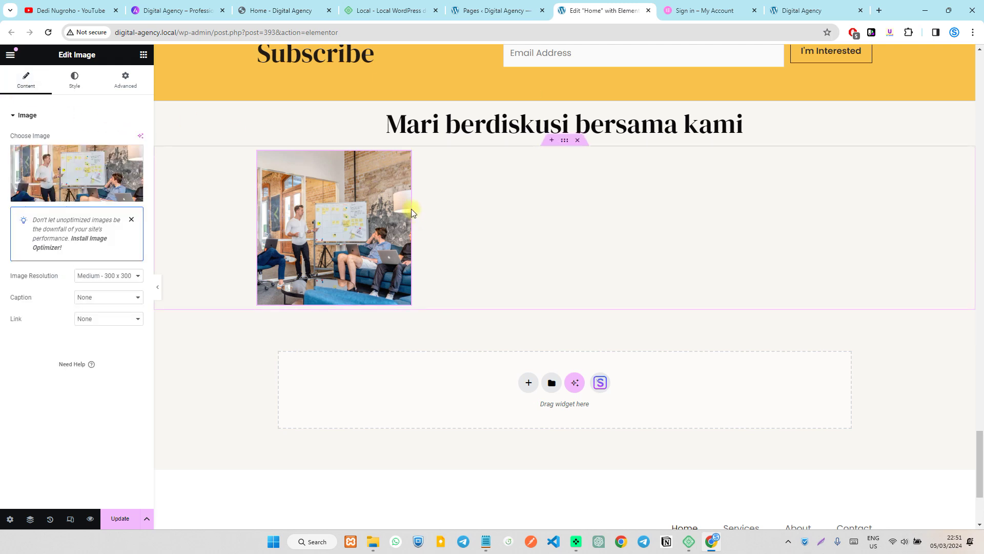
pyautogui.moveTo(410, 204); pyautogui.dragTo(874, 198)
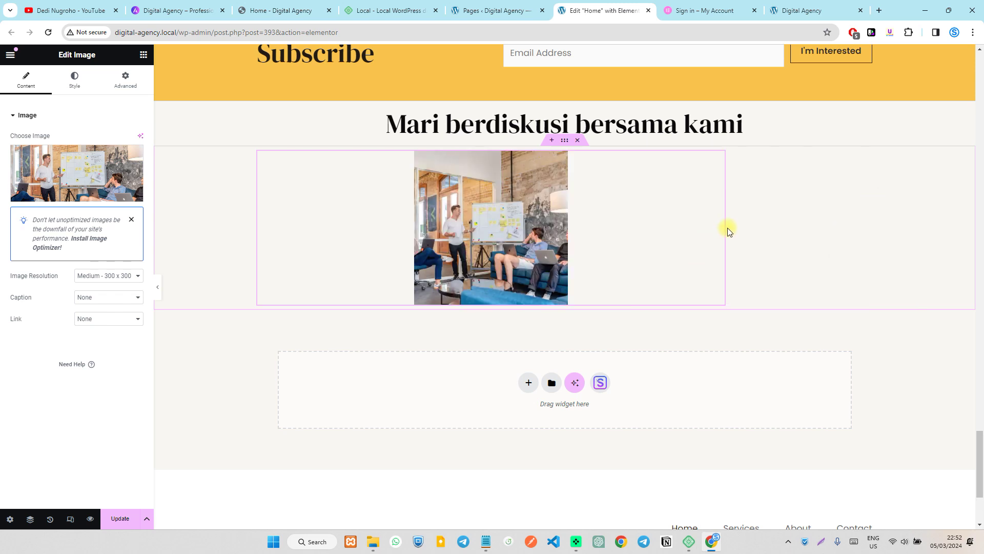
pyautogui.moveTo(726, 228); pyautogui.dragTo(866, 232)
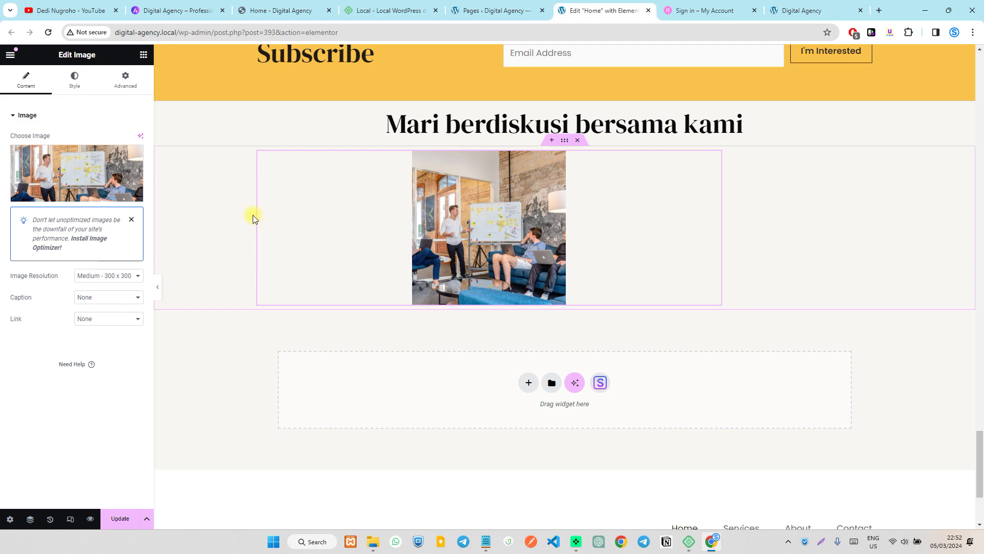
pyautogui.moveTo(720, 194); pyautogui.dragTo(932, 200)
pyautogui.scroll(-3, 741, 259)
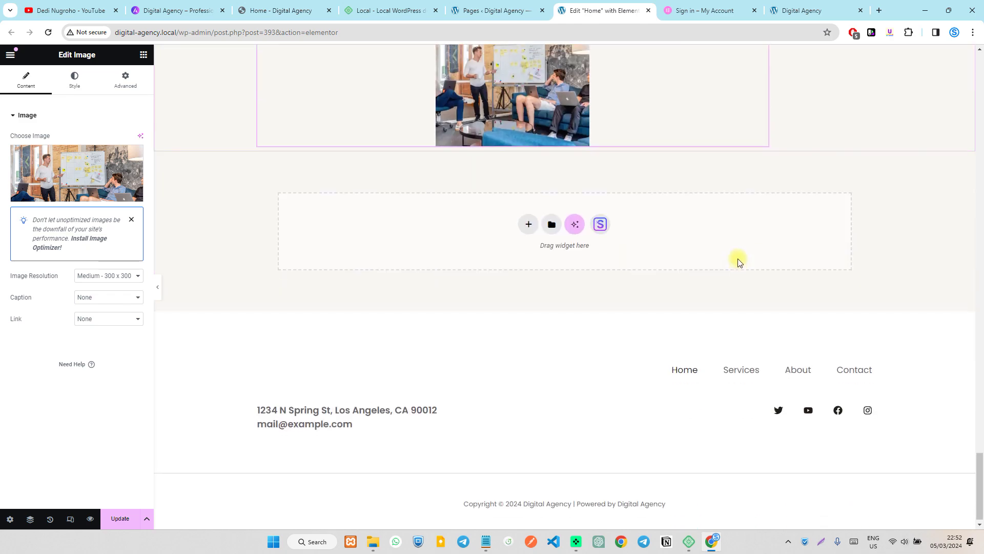
# Delete the container holding the image and add a two-by-two container structure below the "Mari berdiskusi bersama kami" heading.
pyautogui.scroll(7, 762, 292)
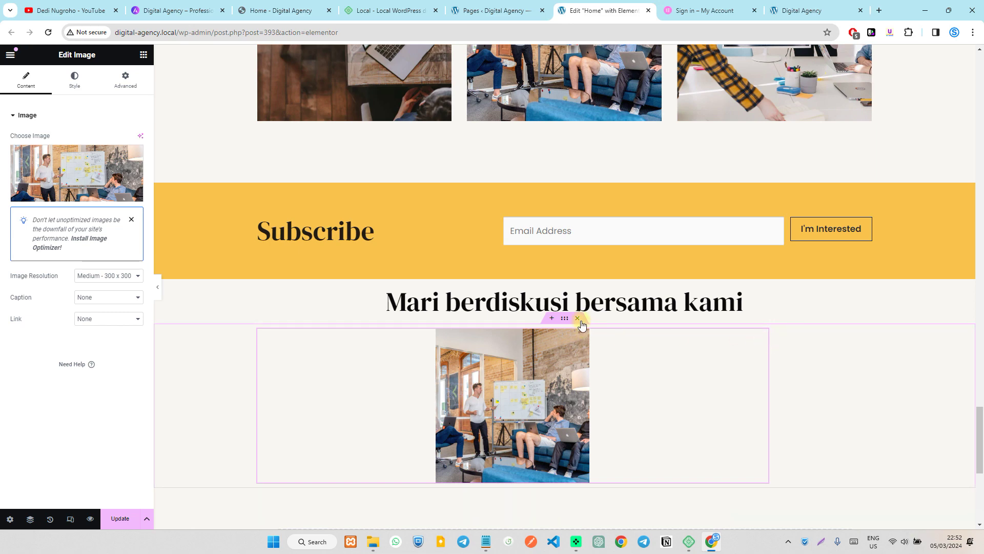
pyautogui.scroll(-3, 570, 322)
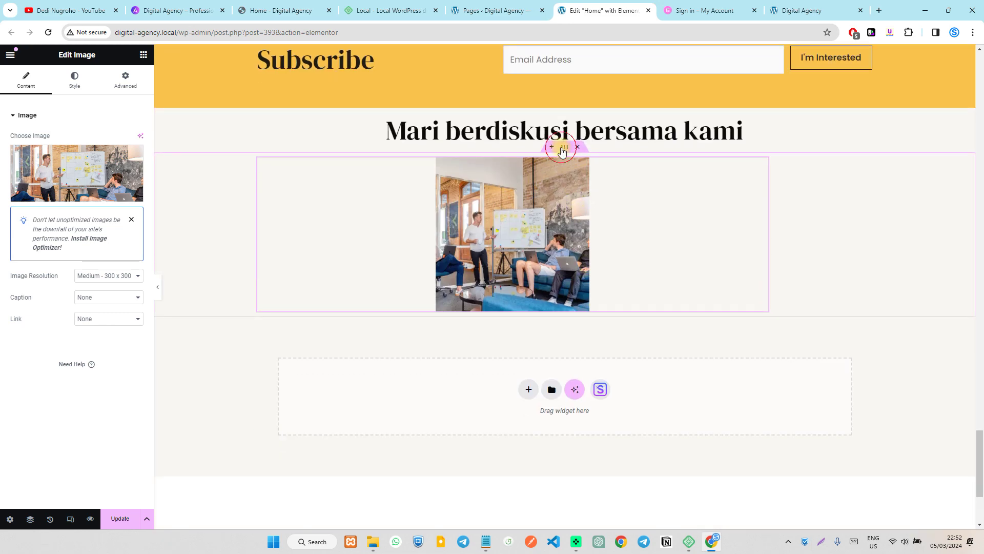
pyautogui.click(564, 149)
pyautogui.click(579, 148)
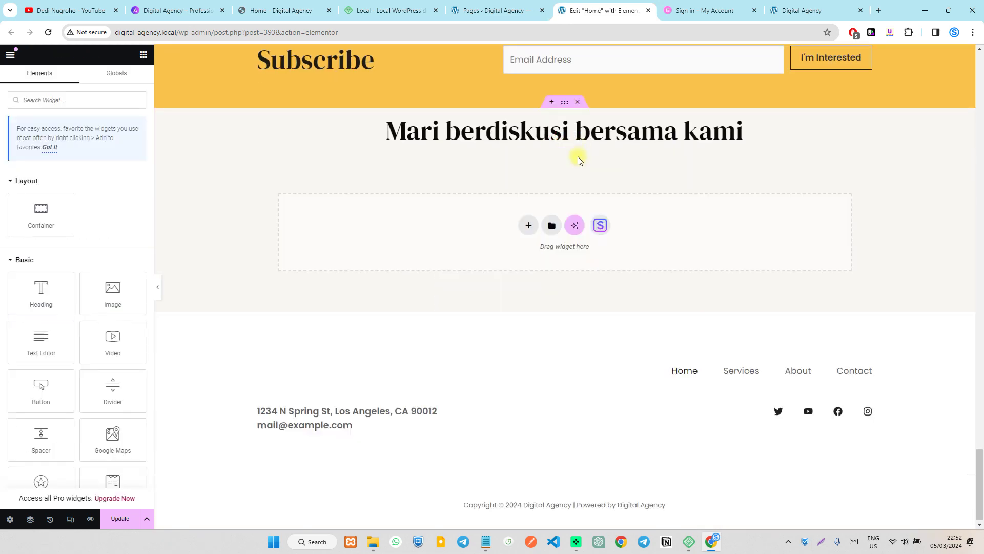
pyautogui.click(527, 225)
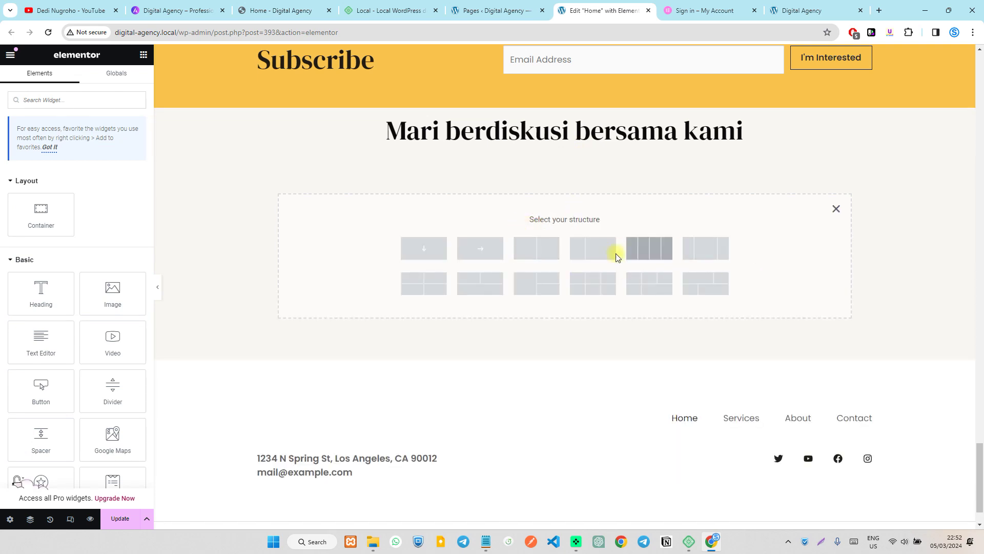
pyautogui.click(422, 285)
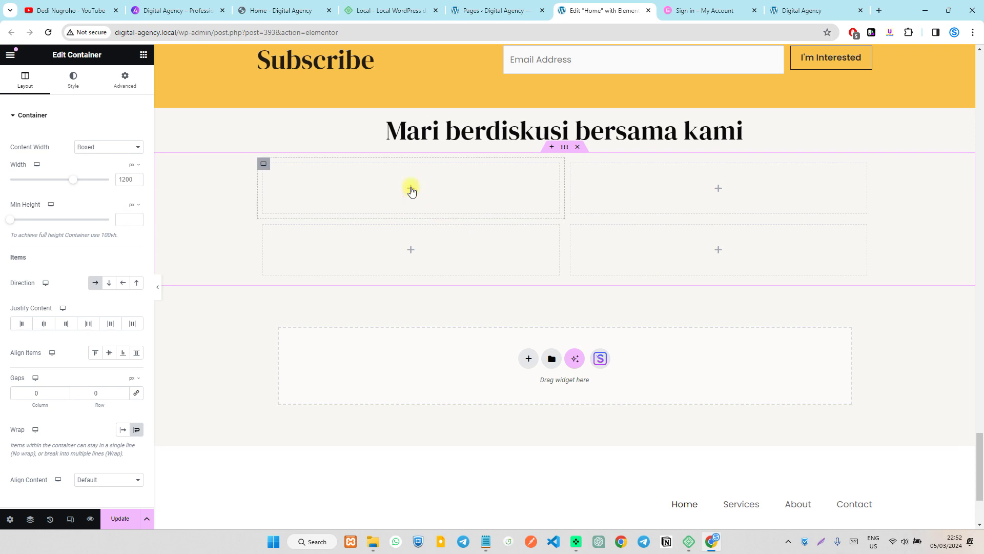
# Place an Image widget in the upper-left cell and set its picture to the whiteboard meeting photo, gallery-2.jpg.
pyautogui.click(411, 190)
pyautogui.moveTo(119, 294); pyautogui.dragTo(478, 193)
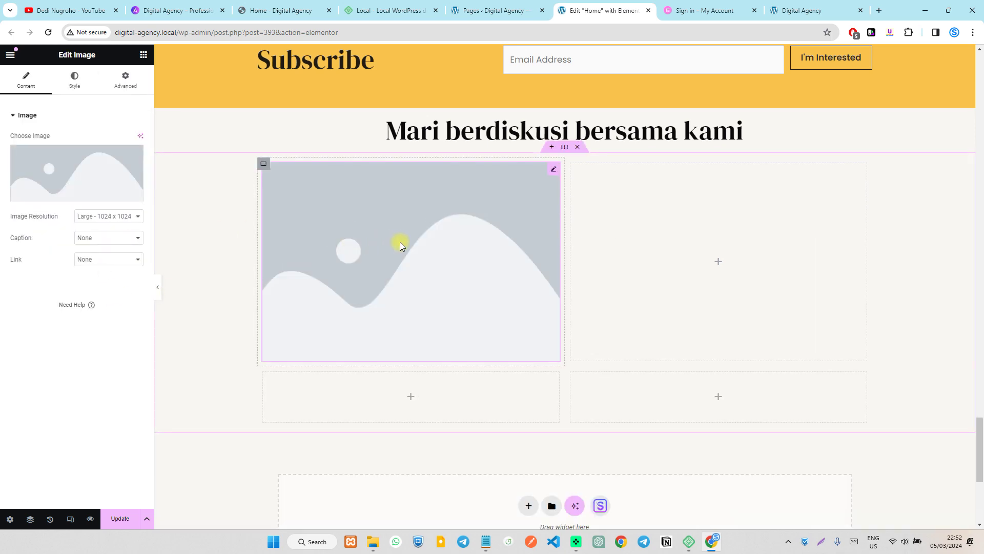
pyautogui.click(74, 191)
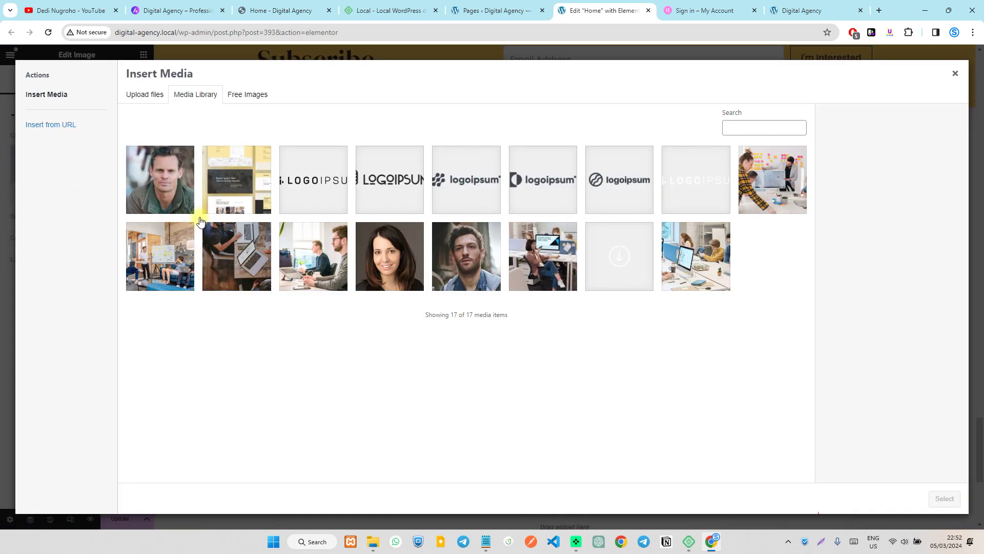
pyautogui.click(160, 247)
pyautogui.click(943, 497)
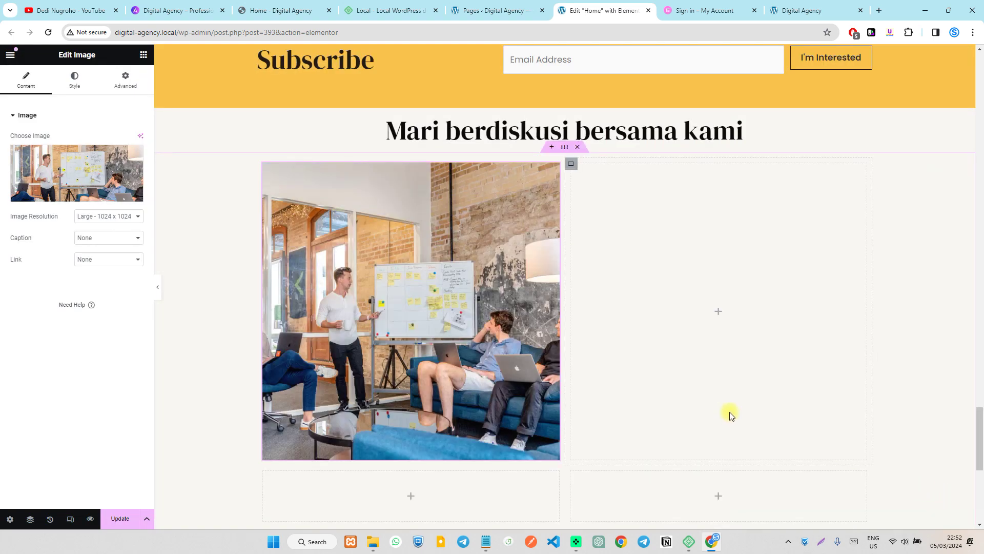
# Place an Image widget in the upper-right cell and set its picture to the team photo with sticky notes.
pyautogui.click(718, 311)
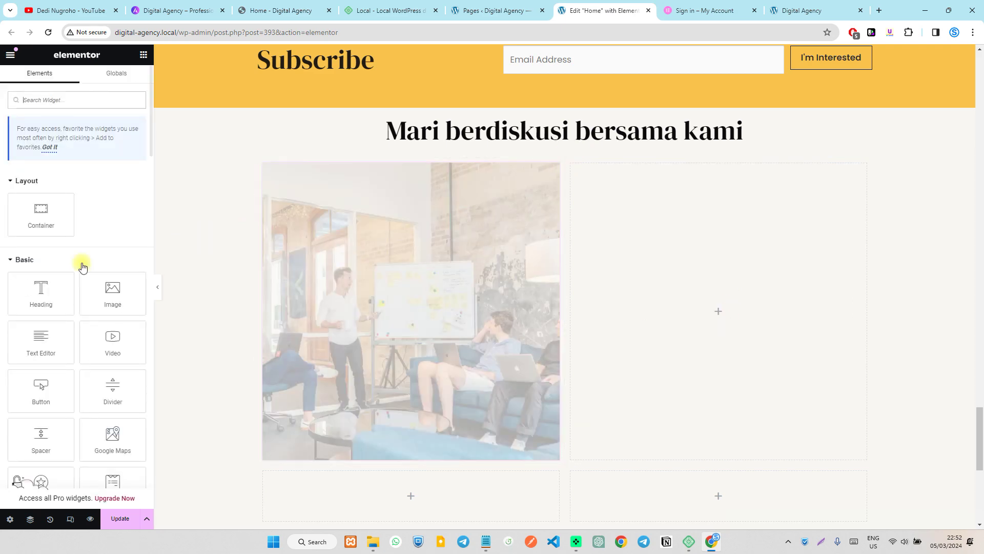
pyautogui.moveTo(100, 303); pyautogui.dragTo(712, 328)
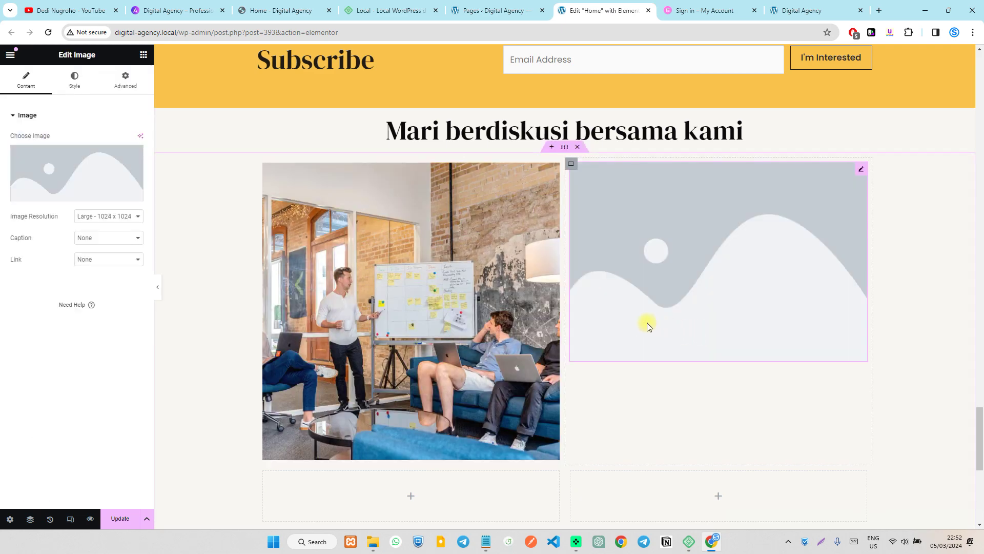
pyautogui.click(70, 198)
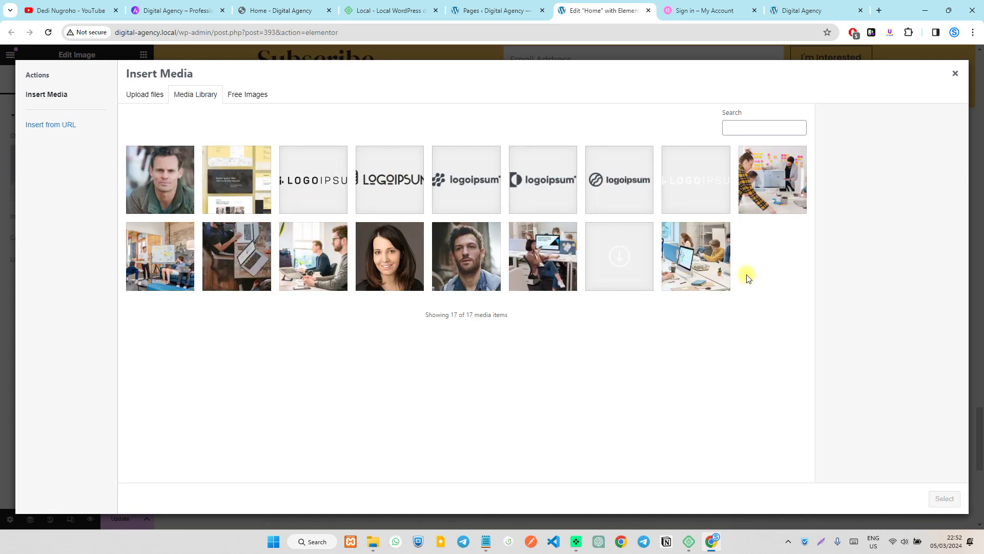
pyautogui.click(770, 189)
pyautogui.click(945, 500)
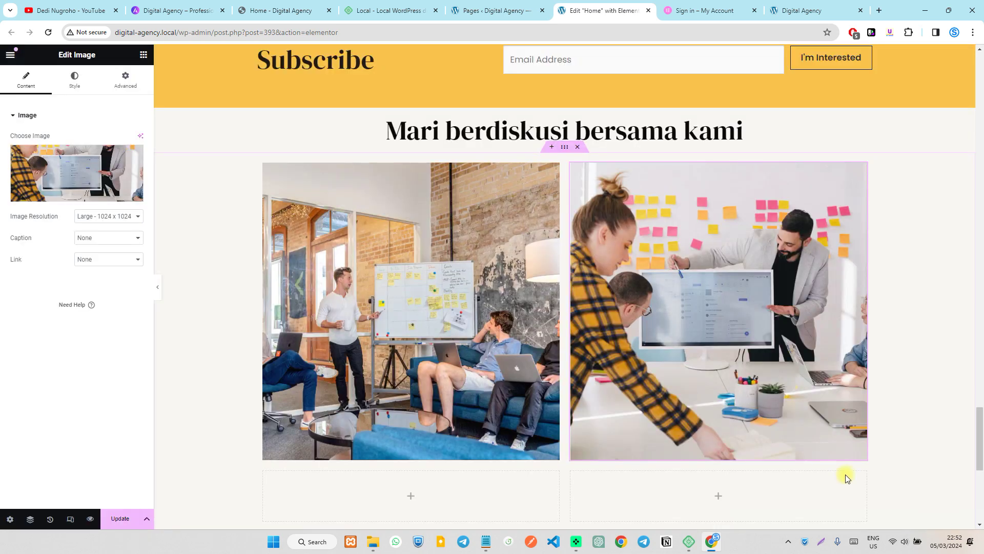
# Delete the two empty containers in the lower row beneath the images.
pyautogui.scroll(-5, 584, 282)
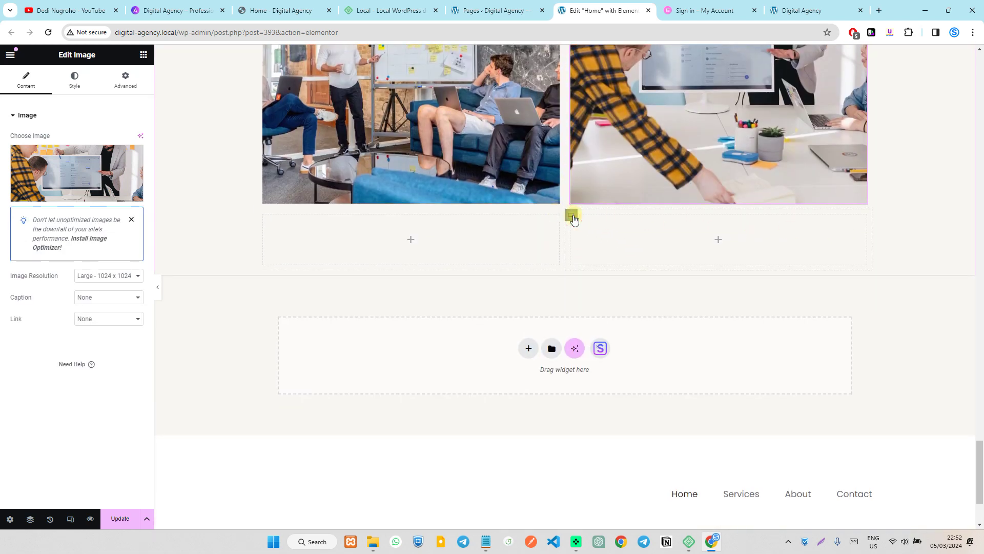
pyautogui.click(572, 217)
pyautogui.rightClick(573, 218)
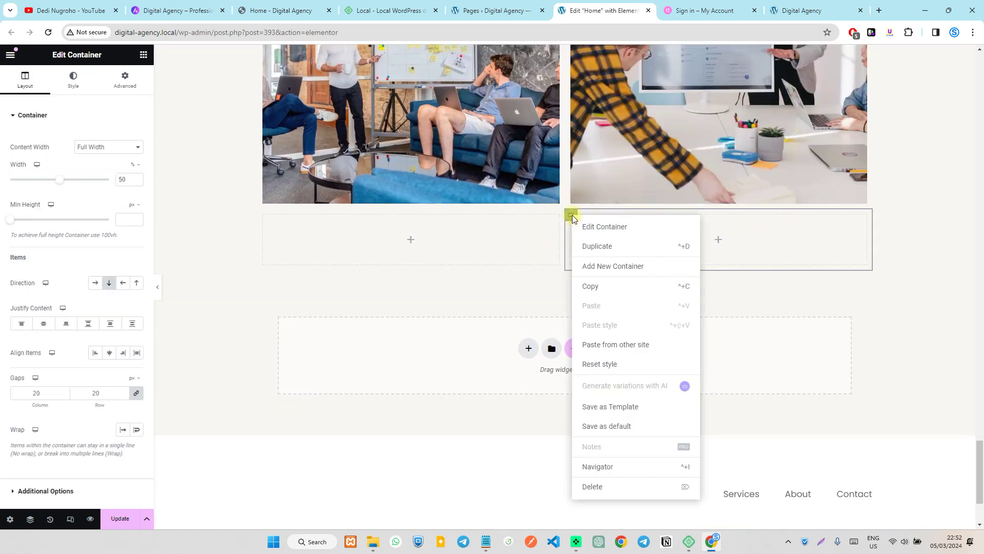
pyautogui.click(595, 486)
pyautogui.rightClick(264, 215)
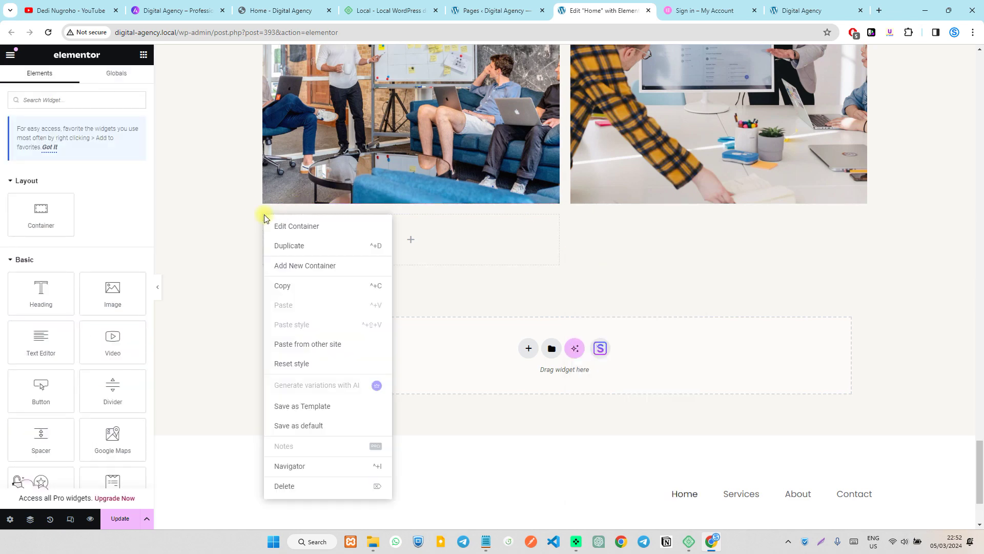
pyautogui.click(315, 486)
pyautogui.scroll(5, 794, 272)
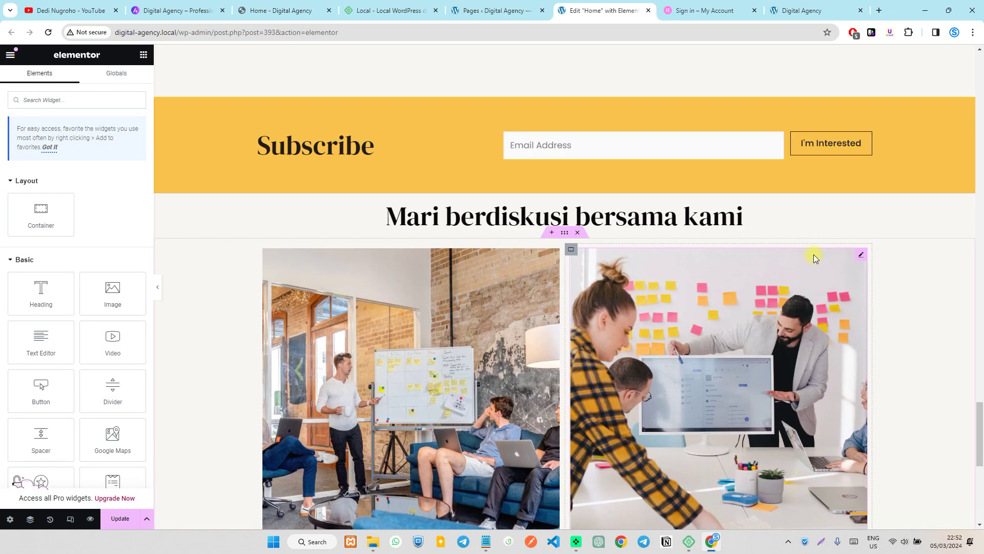
# Check the sections of the Home page and update it to save the changes.
pyautogui.scroll(-7, 551, 331)
pyautogui.scroll(20, 539, 317)
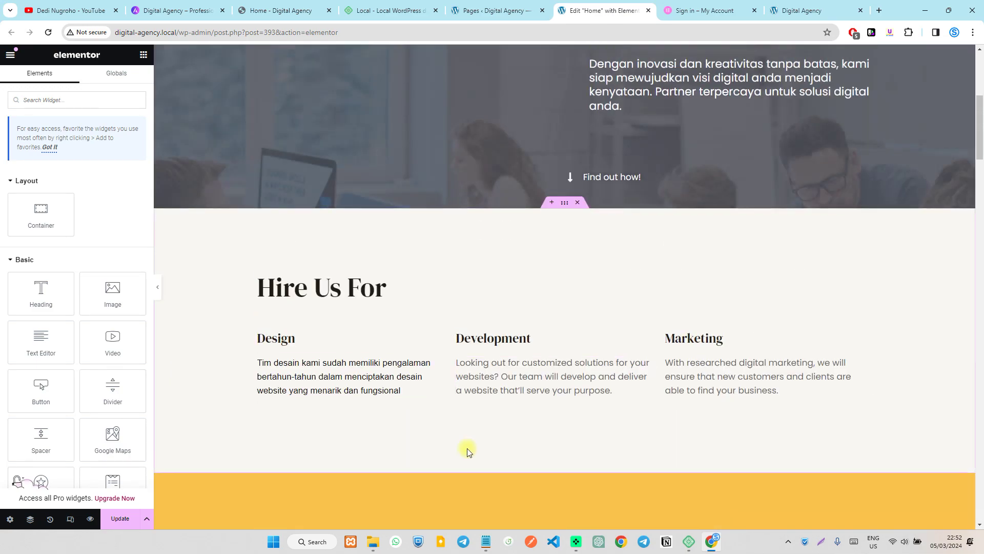
pyautogui.scroll(6, 472, 394)
pyautogui.scroll(-10, 469, 283)
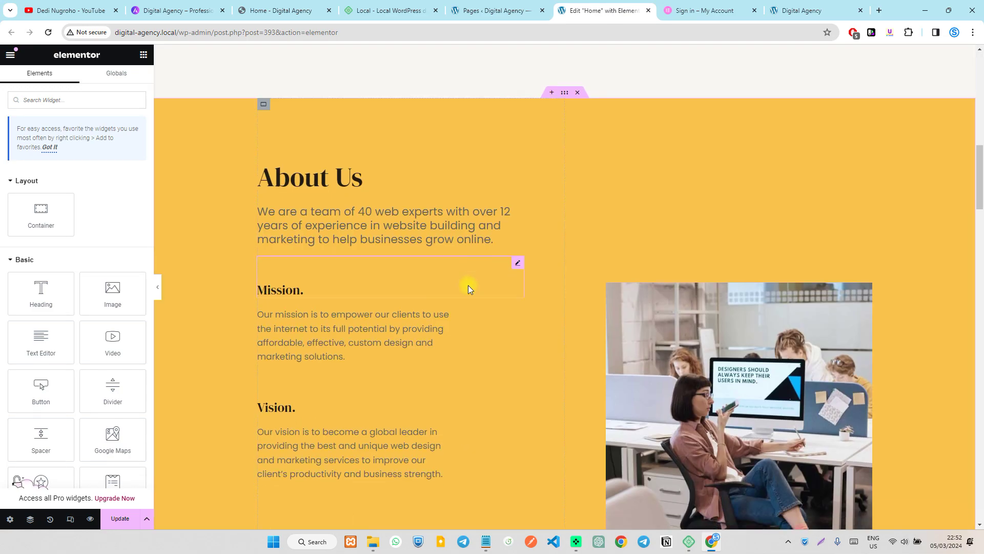
pyautogui.click(122, 519)
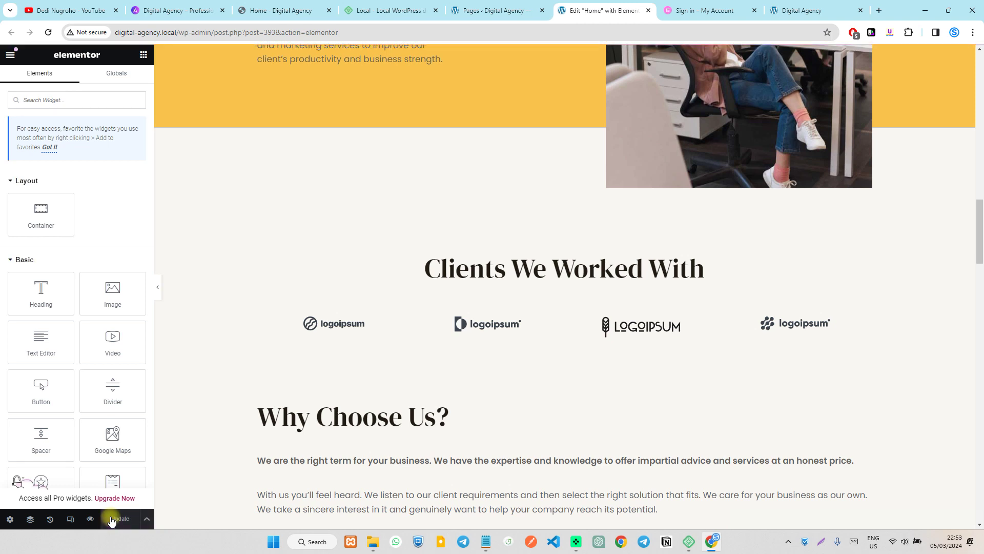
# Close the "Sign in – My Account" browser tab and review the live Digital Agency home page down to the new two-image section.
pyautogui.click(711, 13)
pyautogui.click(754, 10)
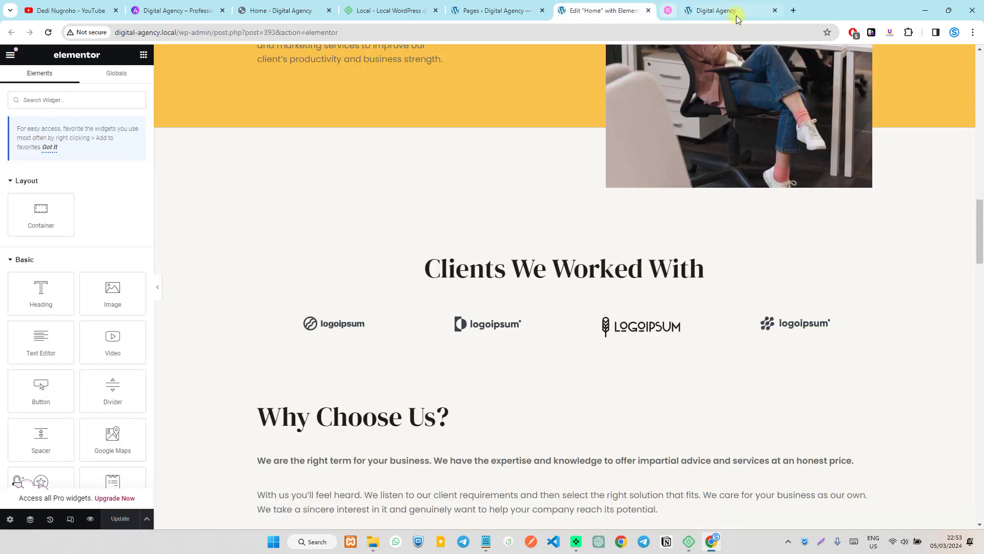
pyautogui.click(691, 8)
pyautogui.scroll(-5, 308, 190)
pyautogui.scroll(5, 349, 257)
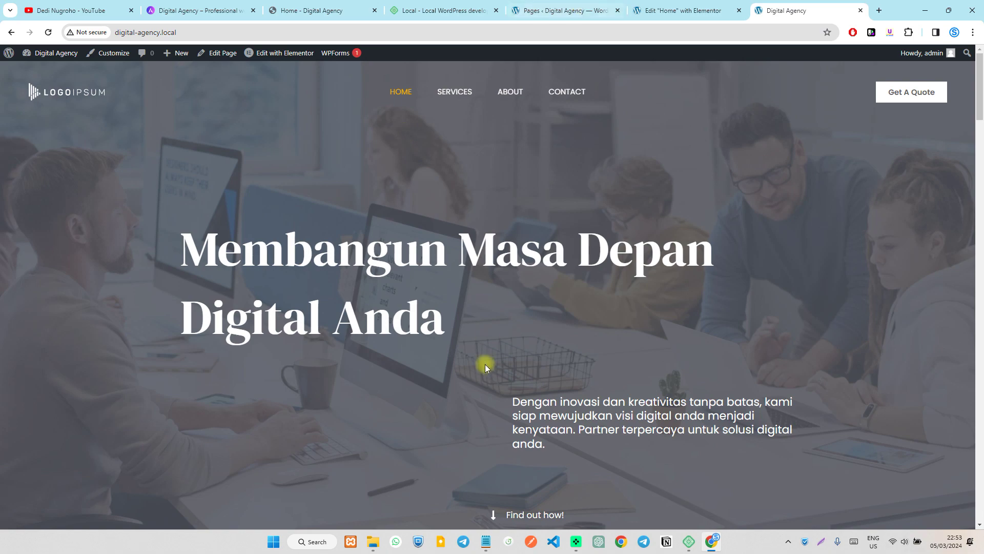
pyautogui.scroll(-6, 350, 255)
pyautogui.scroll(6, 369, 264)
pyautogui.scroll(-20, 470, 235)
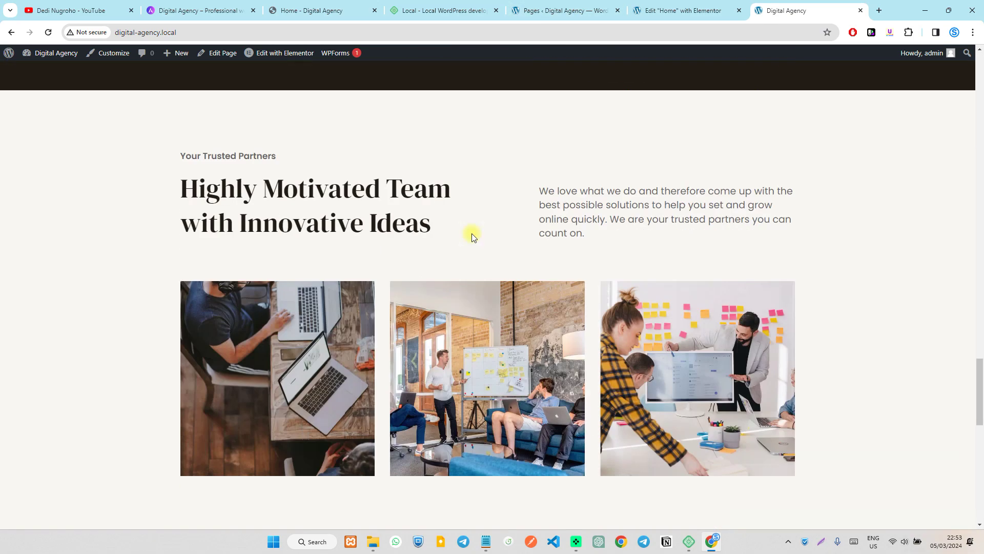
pyautogui.scroll(-5, 472, 233)
pyautogui.scroll(7, 398, 351)
pyautogui.scroll(-7, 423, 330)
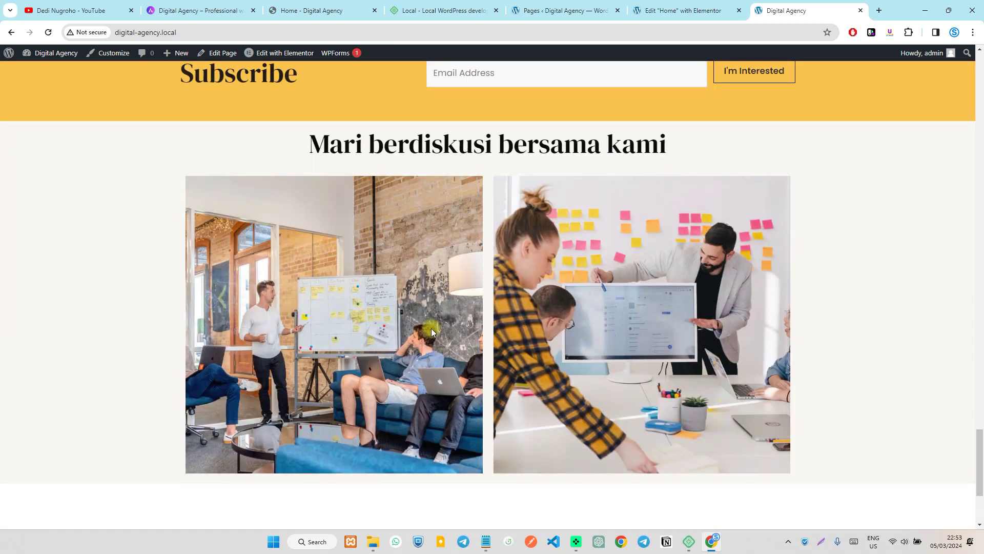
# Return to the Home page editor and replace the hero container's background image with gallery-2.jpg from the media library.
pyautogui.scroll(10, 448, 325)
pyautogui.click(687, 7)
pyautogui.scroll(10, 528, 263)
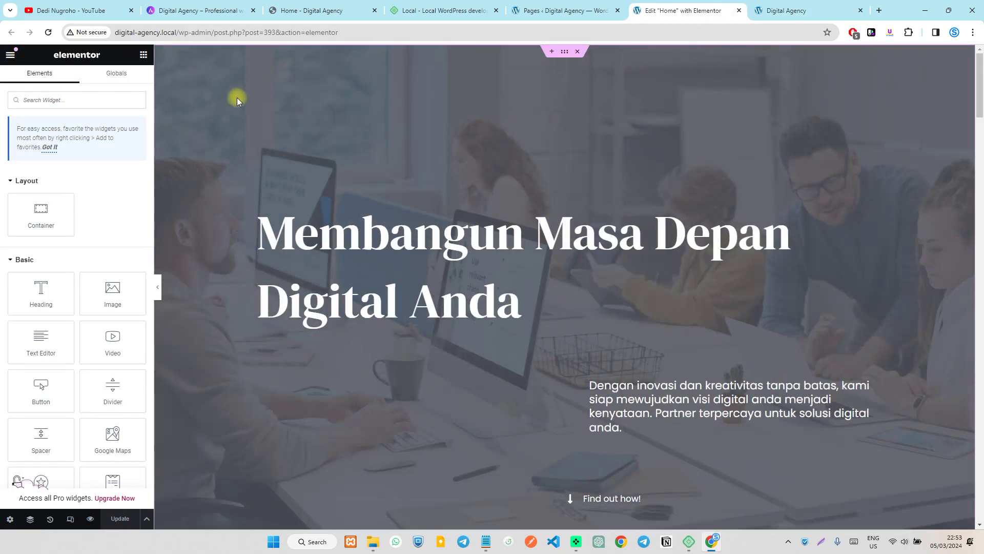
pyautogui.click(567, 52)
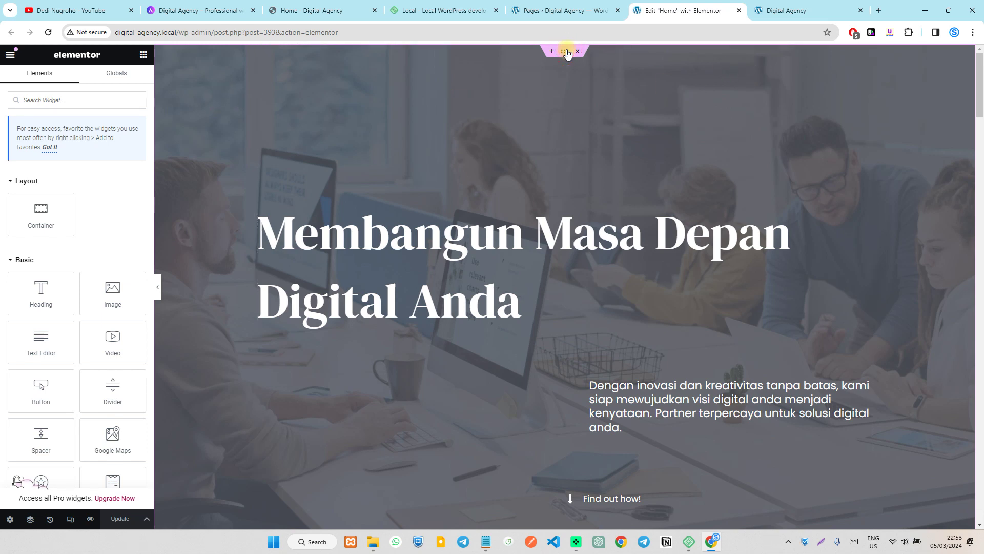
pyautogui.scroll(-1, 55, 85)
pyautogui.scroll(1, 55, 86)
pyautogui.click(72, 84)
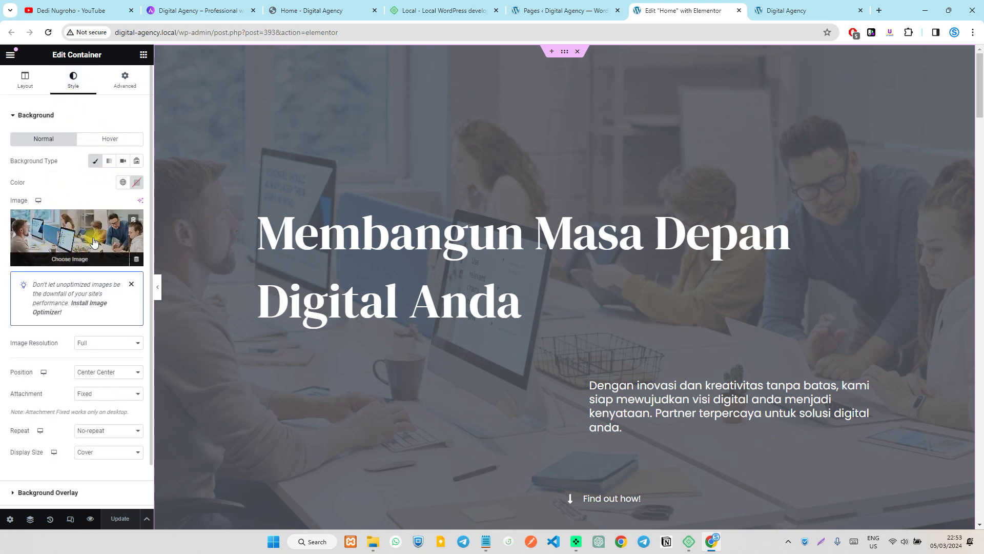
pyautogui.click(105, 262)
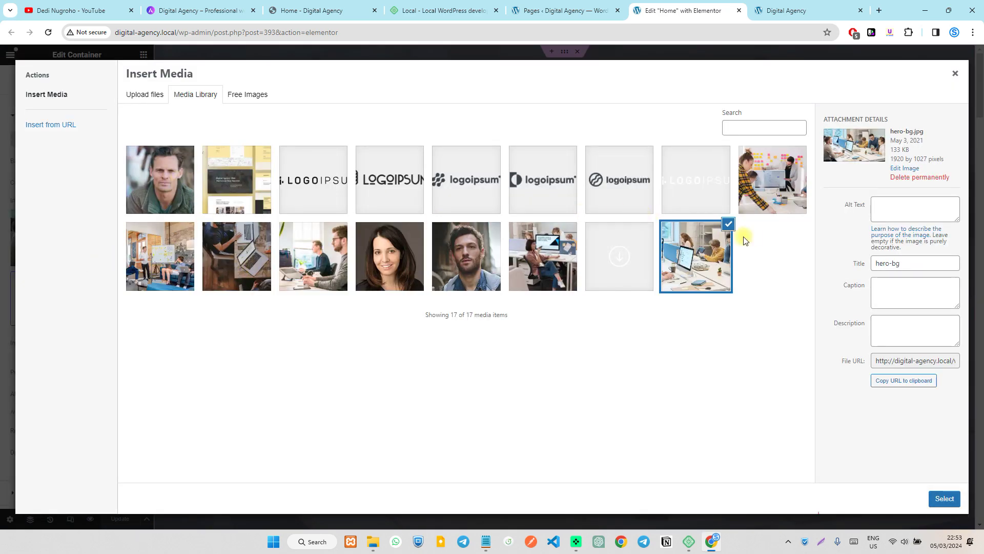
pyautogui.click(168, 263)
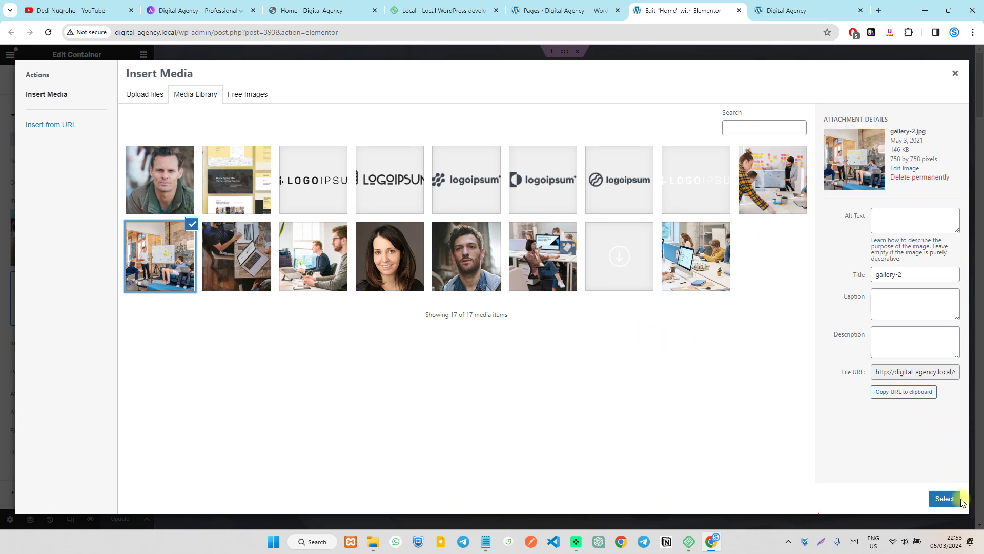
pyautogui.click(943, 498)
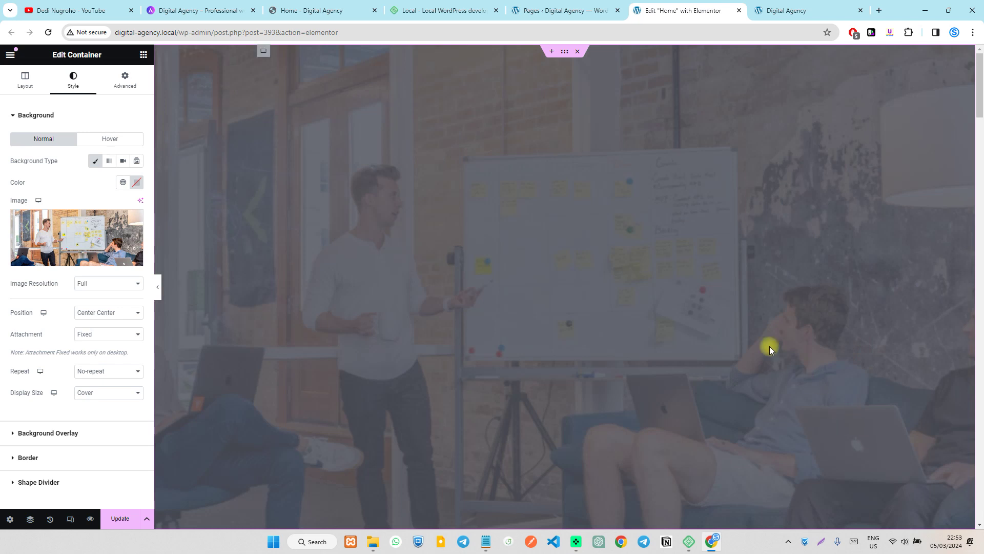
# Check the hero section with its new background and update the Home page to save it.
pyautogui.scroll(-5, 558, 285)
pyautogui.scroll(2, 543, 285)
pyautogui.scroll(3, 462, 285)
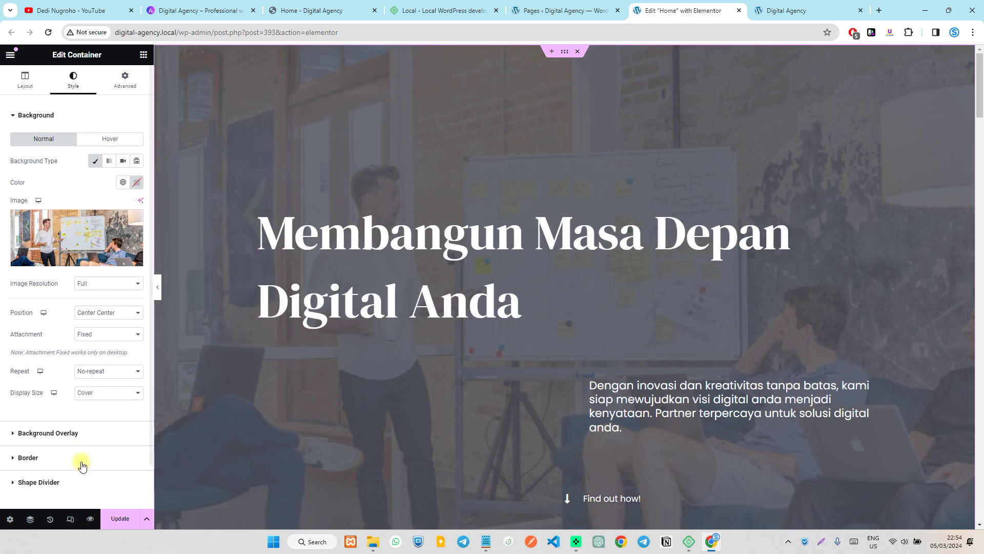
pyautogui.click(116, 519)
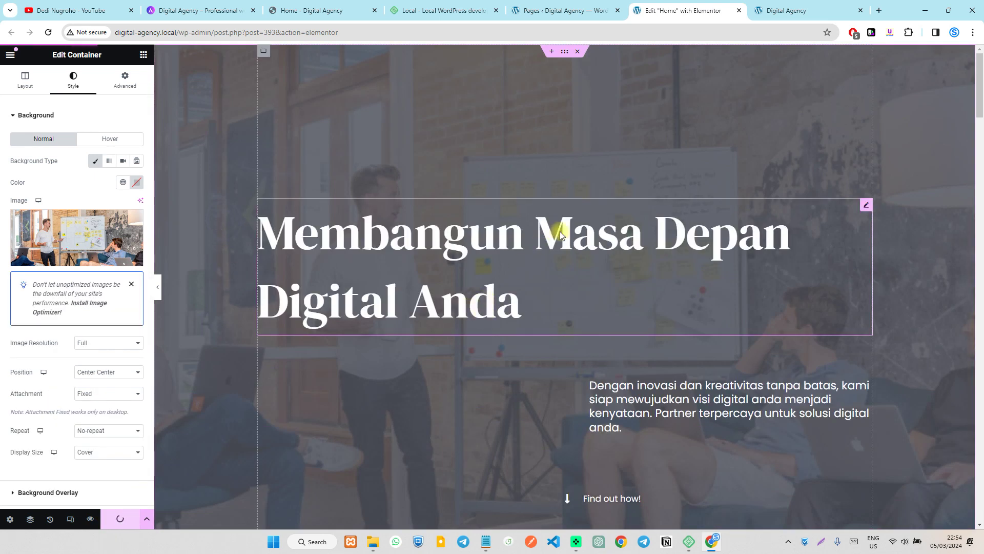
# Reload the live Digital Agency home page and review the hero section's background.
pyautogui.click(561, 10)
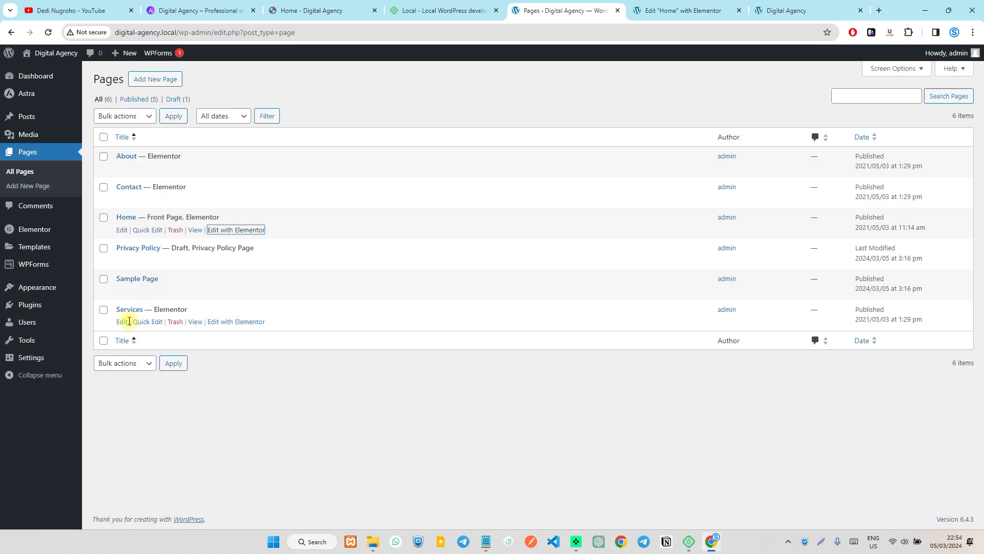
pyautogui.click(790, 4)
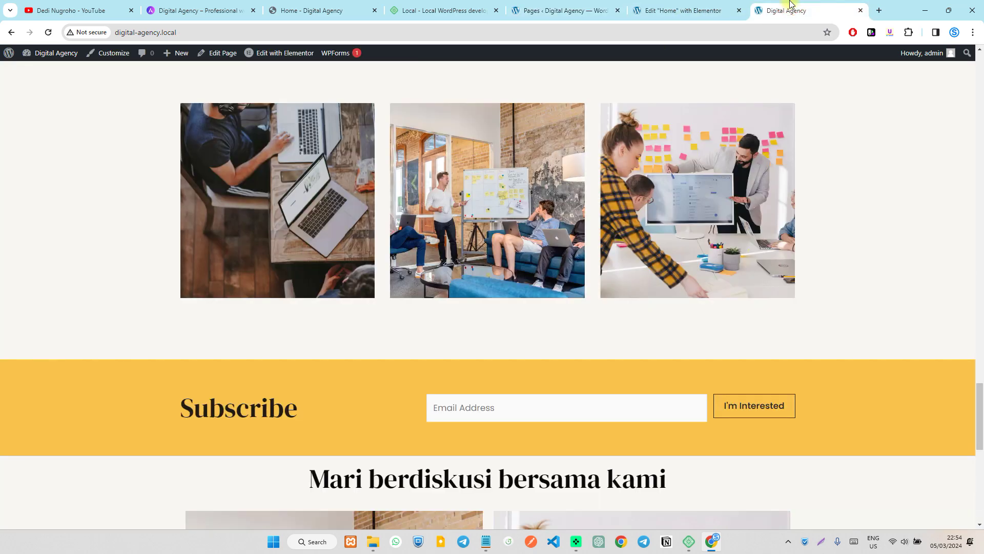
pyautogui.scroll(20, 591, 235)
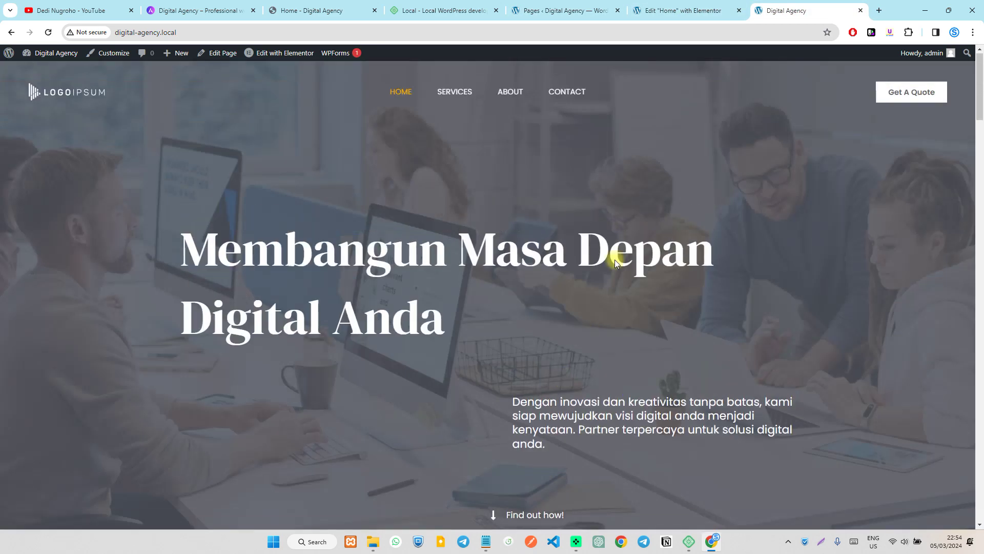
pyautogui.click(689, 5)
pyautogui.click(763, 5)
pyautogui.click(49, 33)
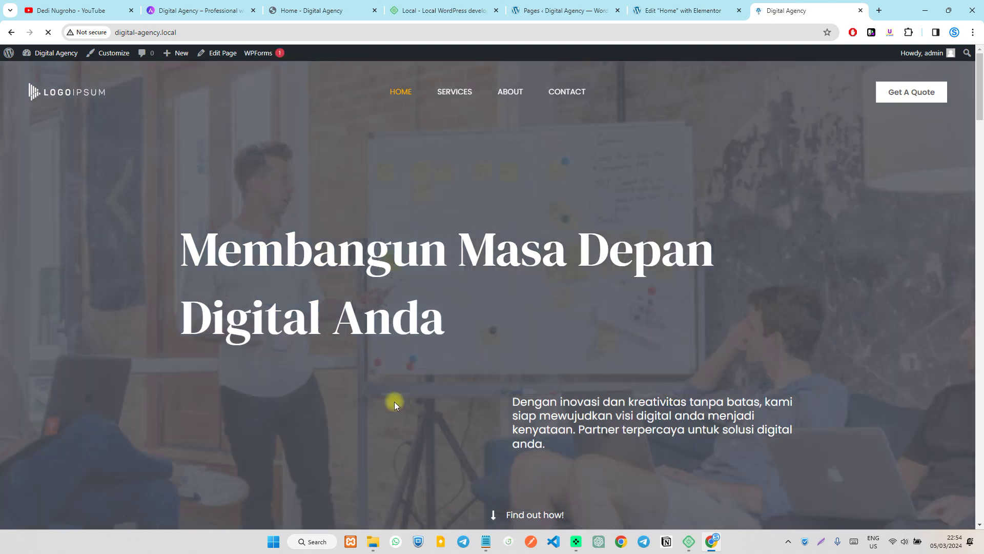
pyautogui.scroll(-6, 764, 198)
pyautogui.scroll(6, 752, 220)
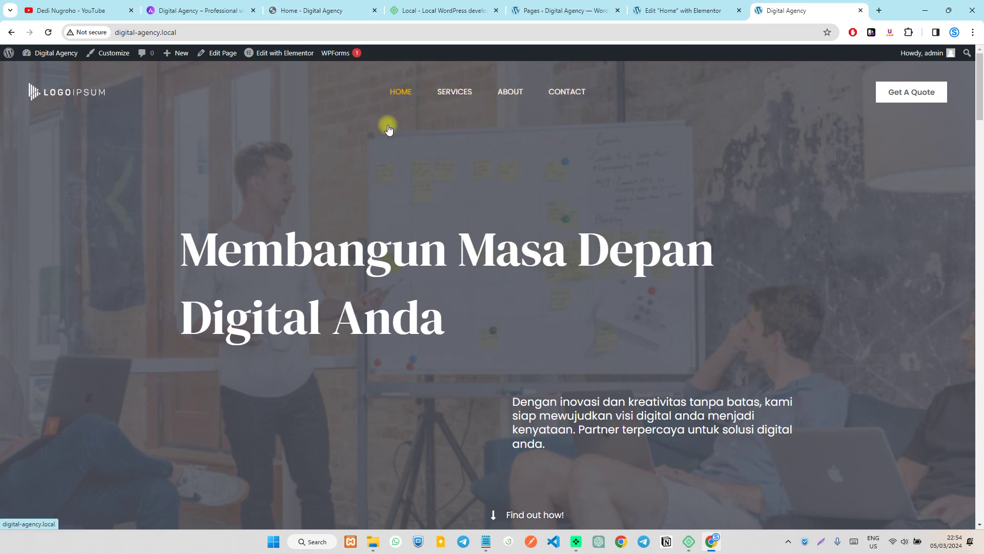
# Go back to the WordPress admin's Pages list and open the Menus screen of the site's appearance settings.
pyautogui.click(658, 4)
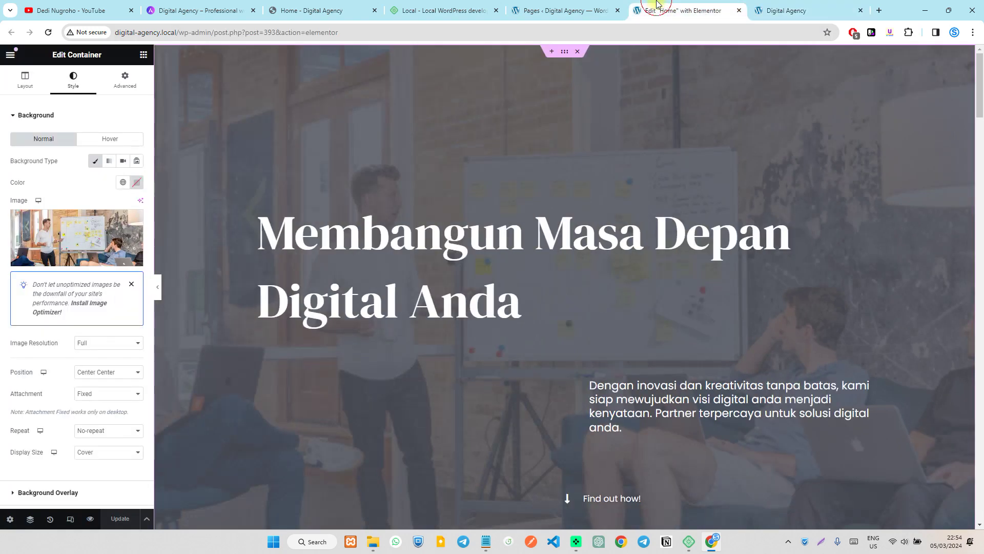
pyautogui.click(563, 7)
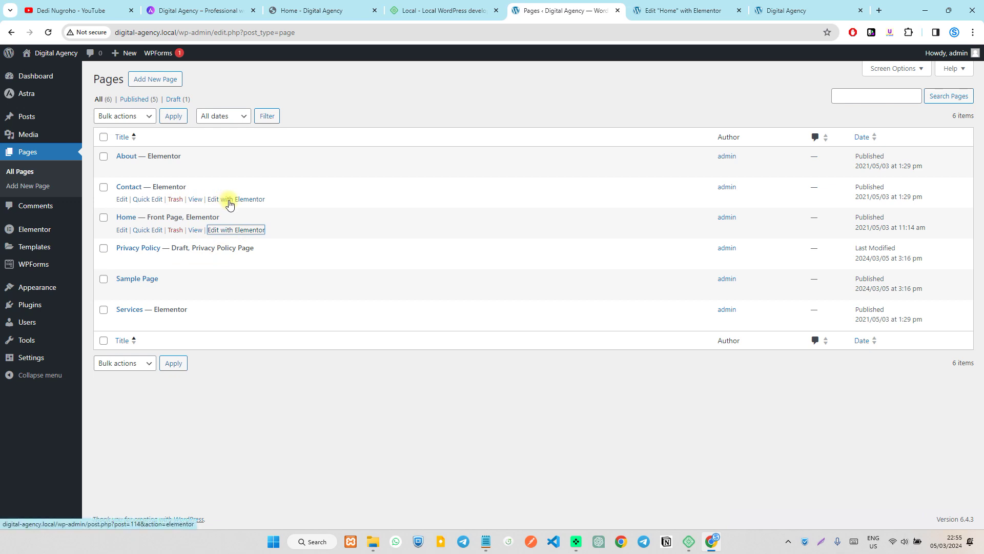
pyautogui.rightClick(234, 200)
pyautogui.rightClick(222, 170)
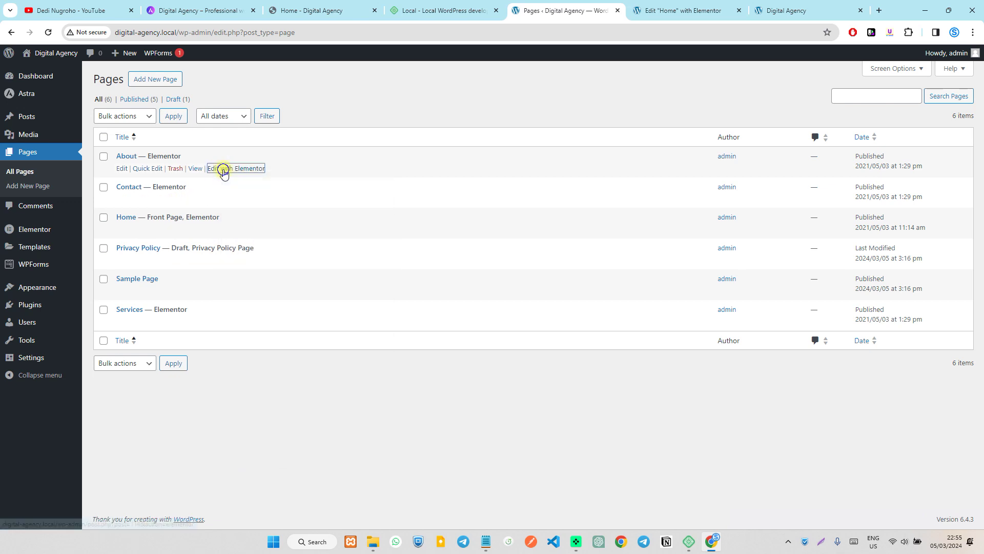
pyautogui.click(241, 418)
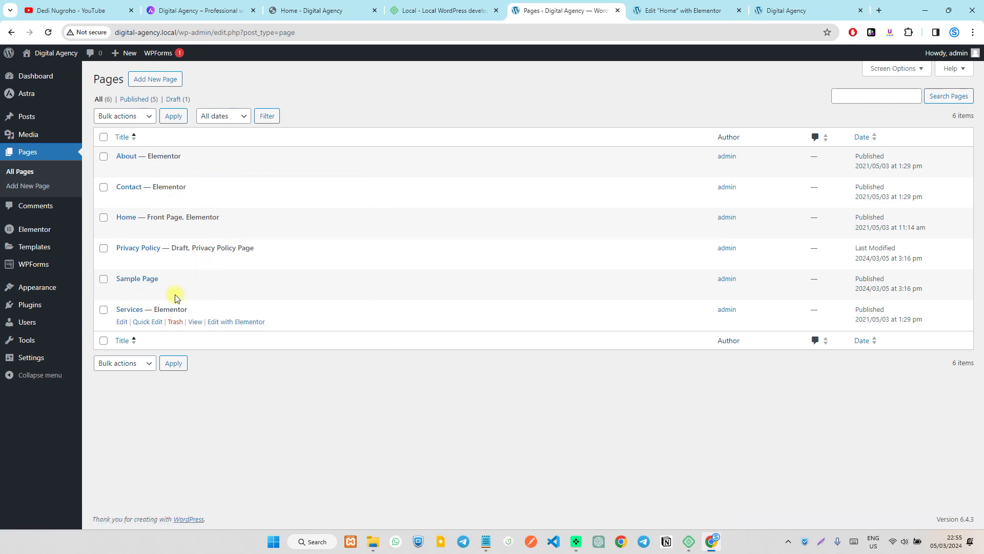
pyautogui.moveTo(37, 292)
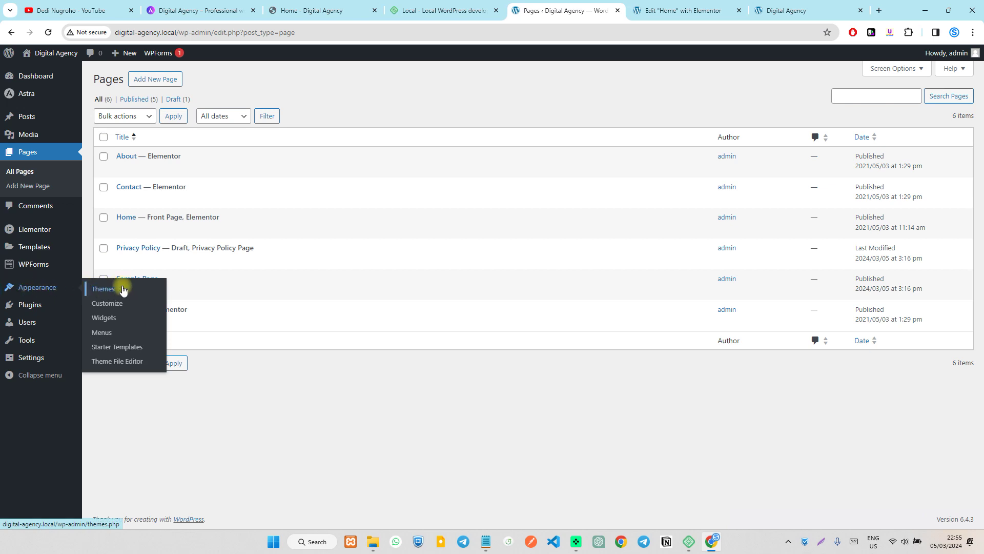
pyautogui.click(103, 333)
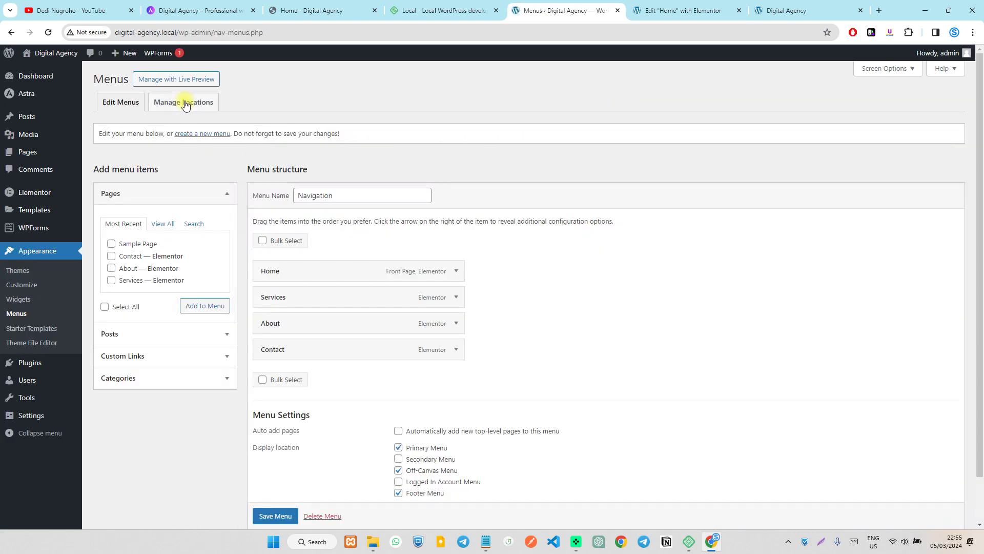
# Inspect the menus assigned to the Primary, Off-Canvas and Footer locations, and go back to editing the Navigation menu.
pyautogui.click(186, 106)
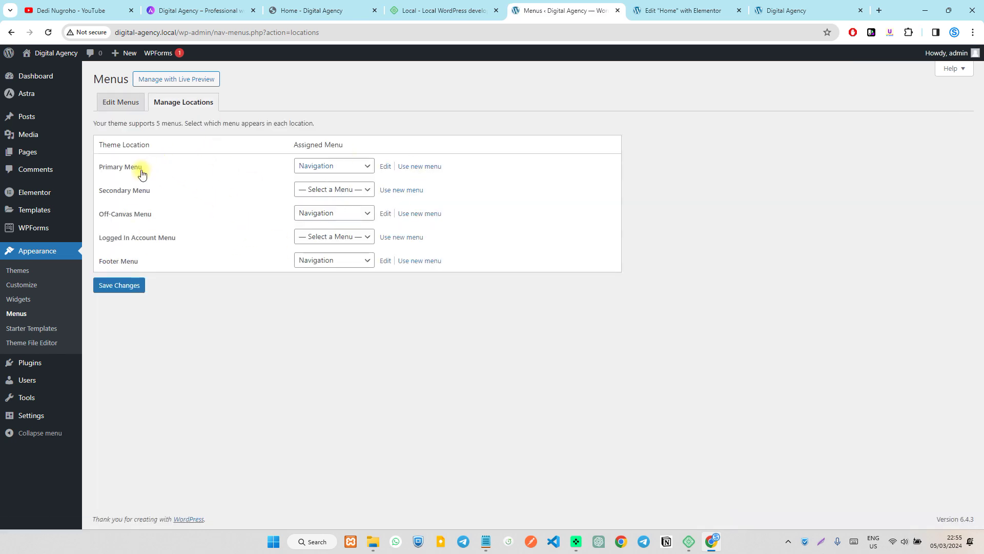
pyautogui.click(369, 171)
pyautogui.click(369, 168)
pyautogui.click(349, 217)
pyautogui.click(350, 217)
pyautogui.click(336, 260)
pyautogui.click(322, 261)
pyautogui.click(131, 106)
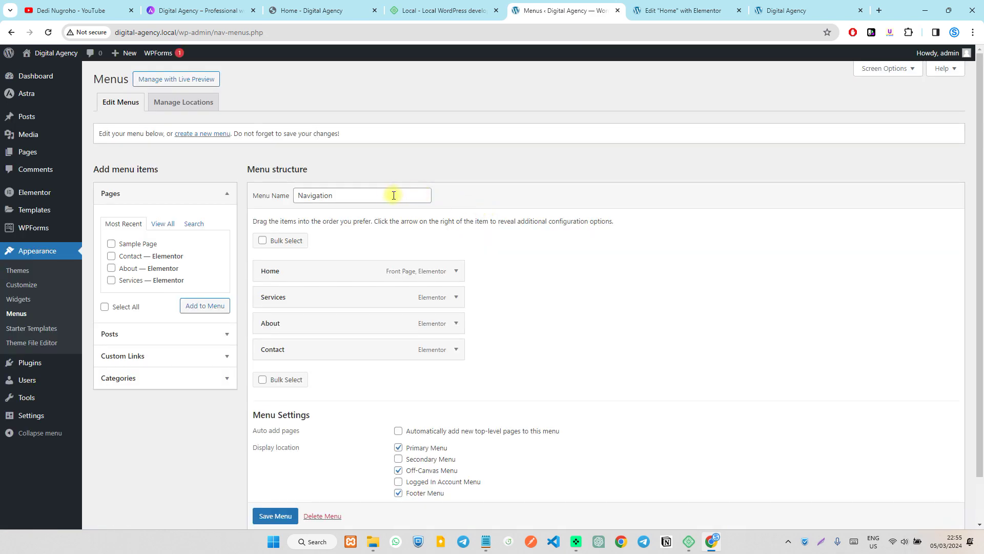
# Compare the Navigation menu's structure with the header menu on the live home page.
pyautogui.click(394, 196)
pyautogui.scroll(-2, 569, 290)
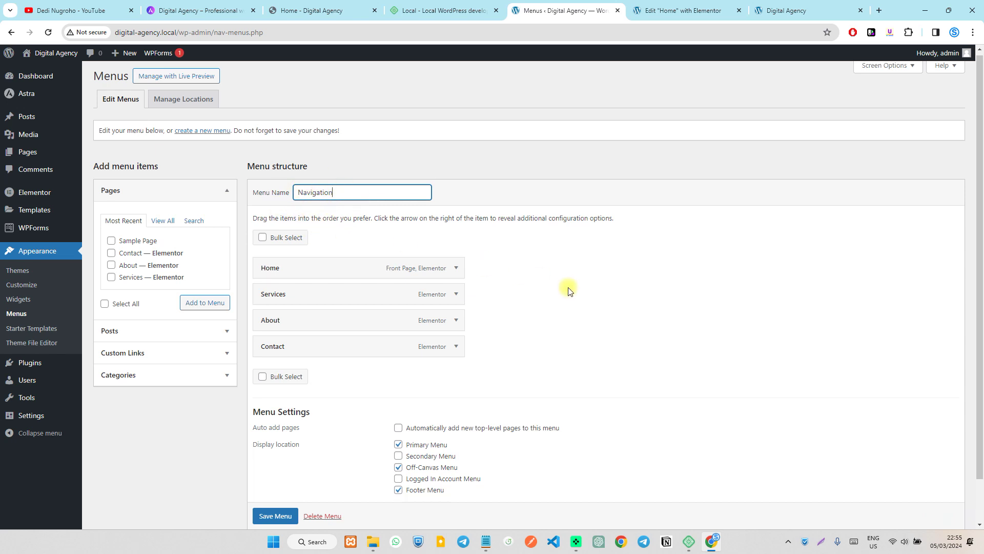
pyautogui.click(649, 287)
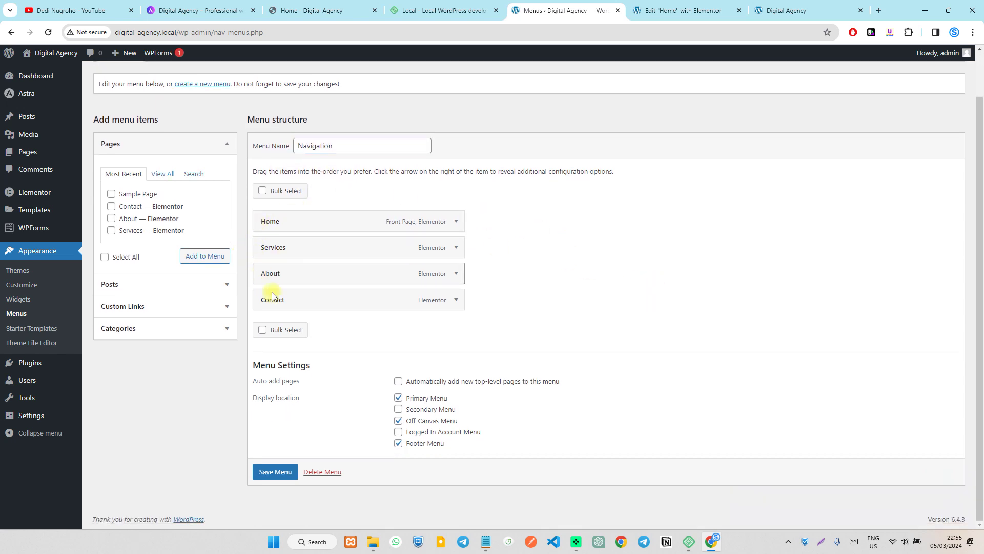
pyautogui.click(769, 11)
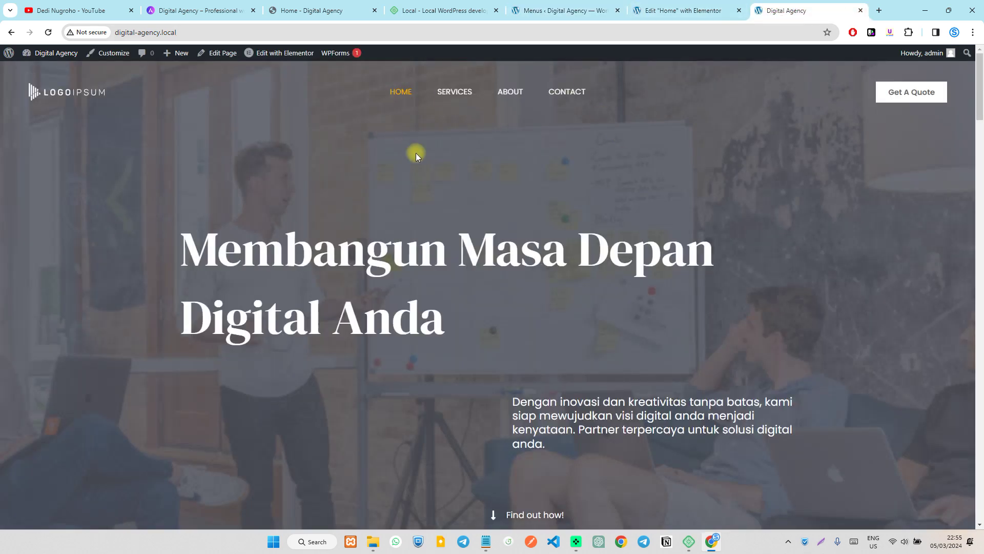
pyautogui.click(549, 10)
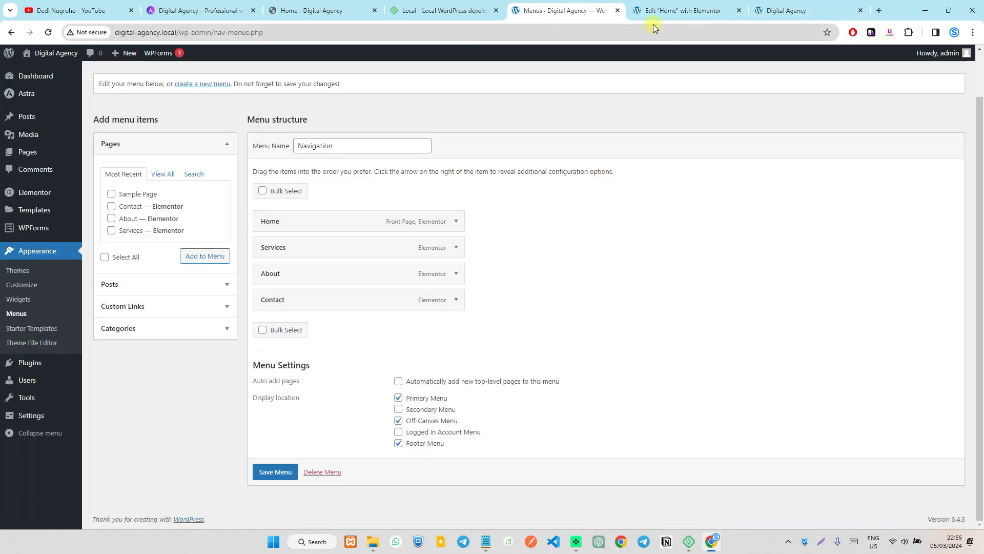
pyautogui.click(789, 10)
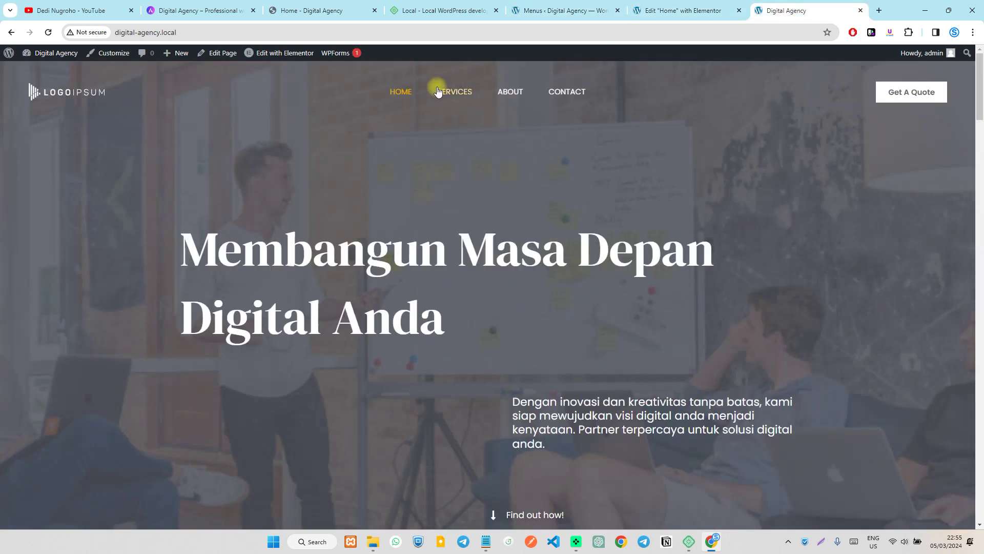
# Make Contact a sub item of About and Services a sub item of Home in the Navigation menu, and save the menu.
pyautogui.click(553, 10)
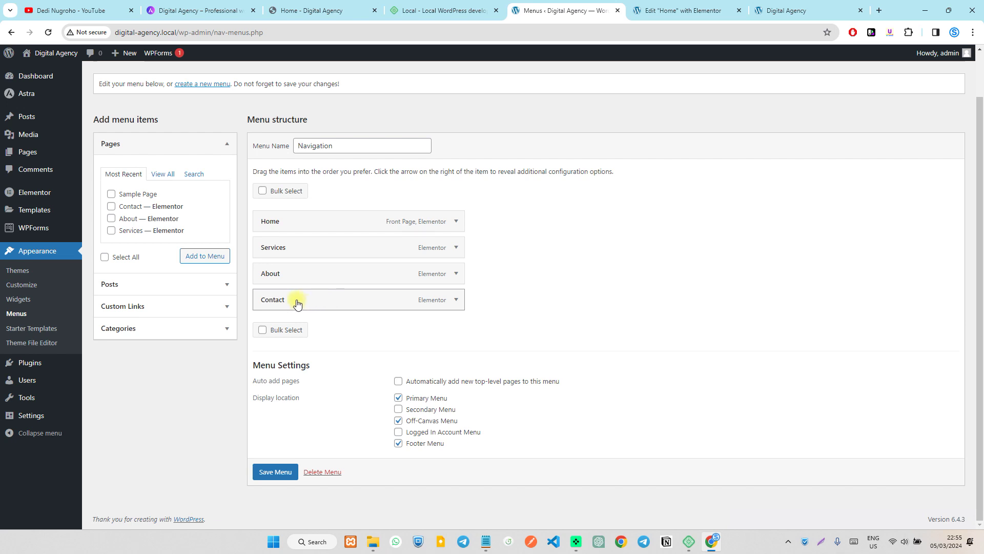
pyautogui.moveTo(298, 304); pyautogui.dragTo(319, 305)
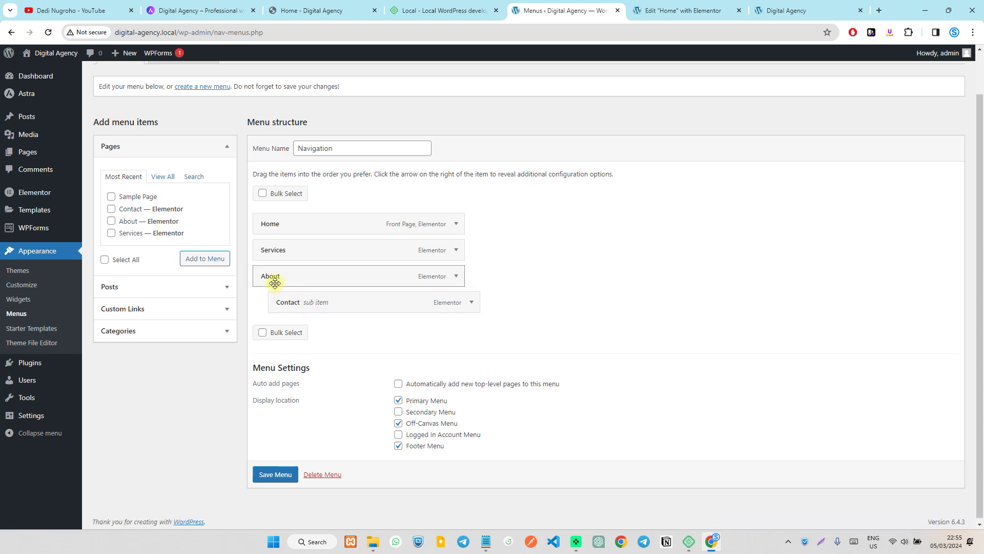
pyautogui.moveTo(264, 254); pyautogui.dragTo(289, 251)
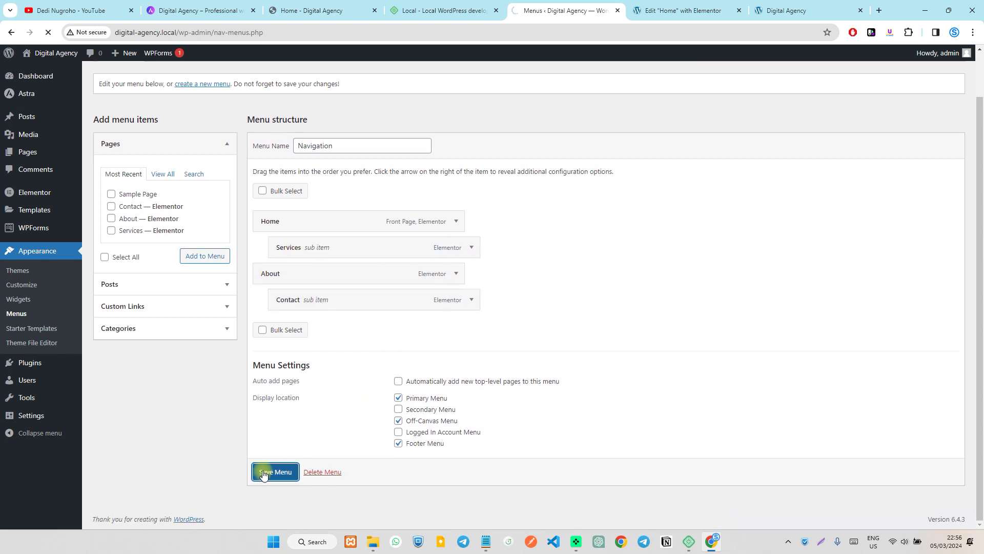
# Reload the live home page and check the submenus under Home and About in the header.
pyautogui.click(789, 10)
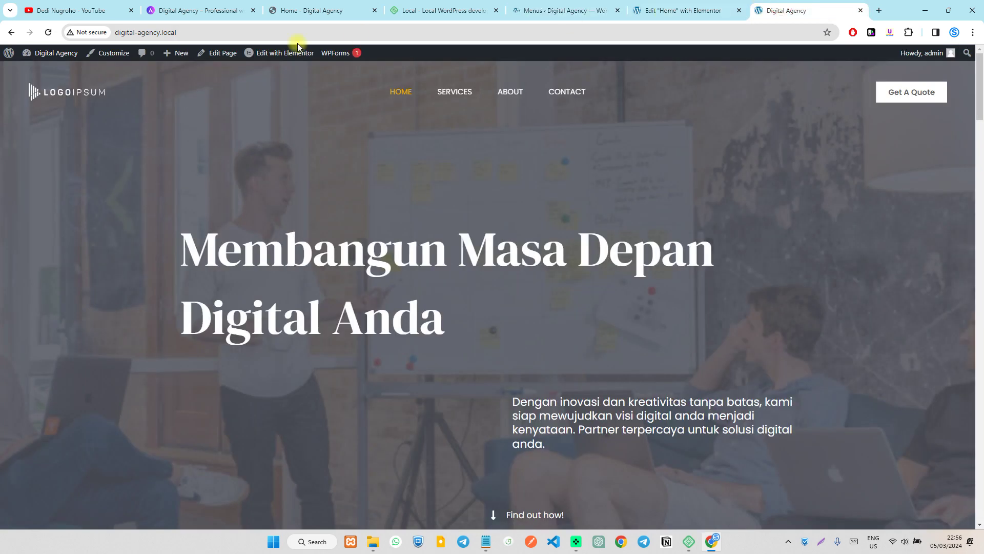
pyautogui.click(48, 32)
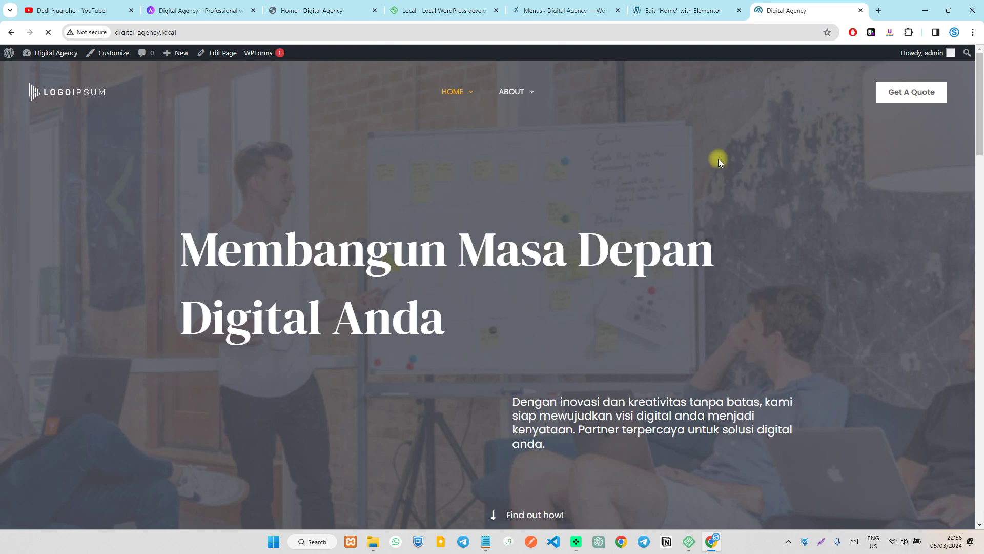
pyautogui.moveTo(477, 89)
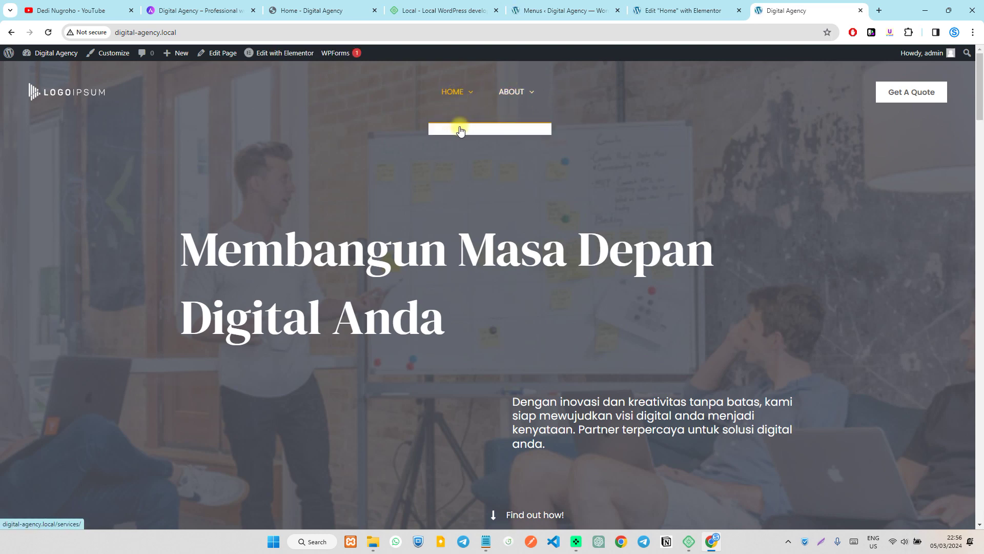
pyautogui.moveTo(537, 96)
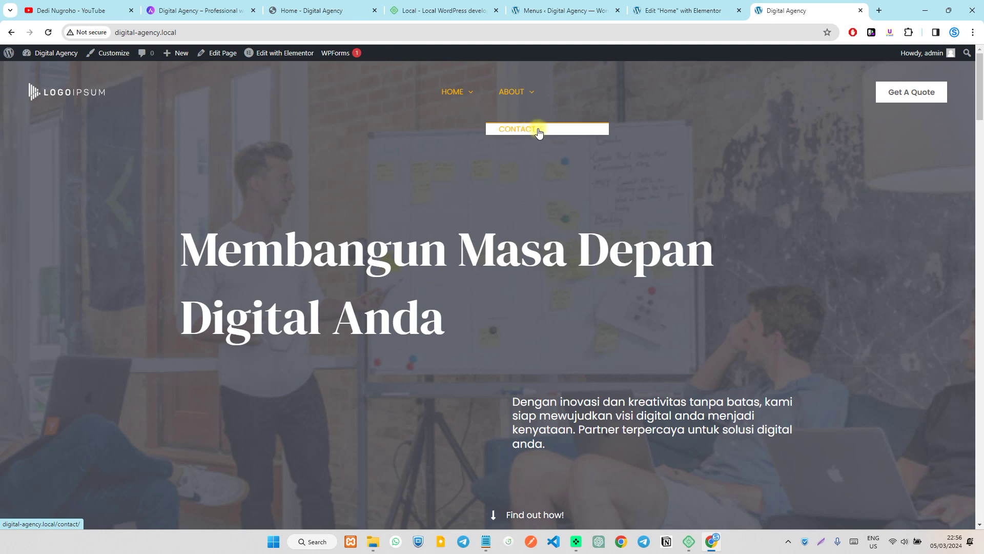
# Move Services and Contact back to the top level of the Navigation menu.
pyautogui.click(682, 10)
pyautogui.click(569, 10)
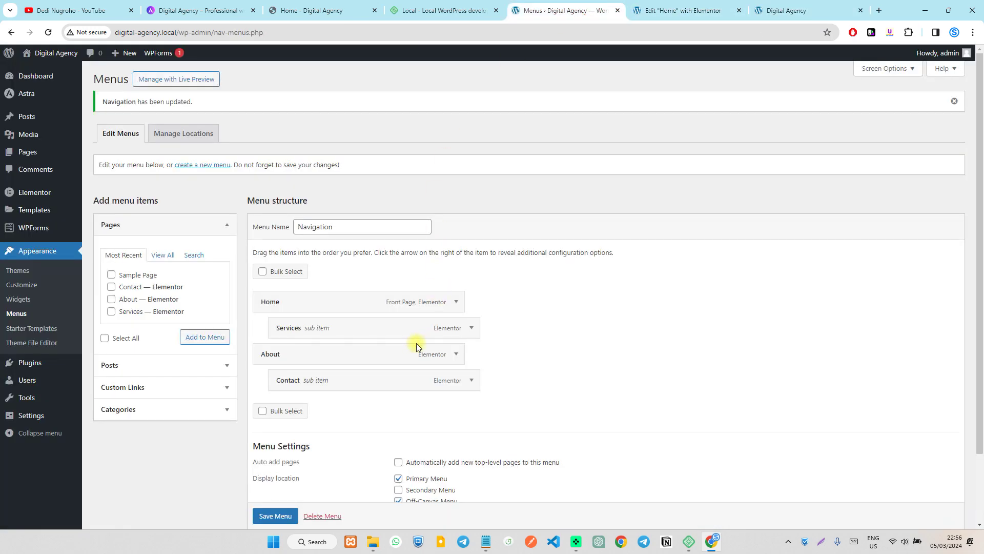
pyautogui.moveTo(362, 329); pyautogui.dragTo(348, 331)
pyautogui.moveTo(357, 380); pyautogui.dragTo(329, 382)
# Remove the Contact and About items from the Navigation menu and save the menu.
pyautogui.scroll(-2, 359, 334)
pyautogui.click(457, 298)
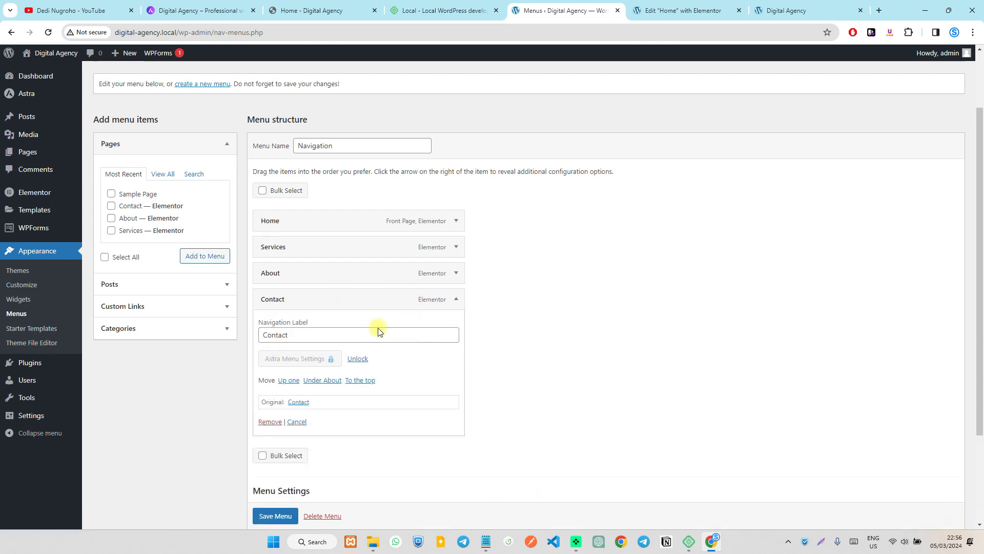
pyautogui.click(269, 421)
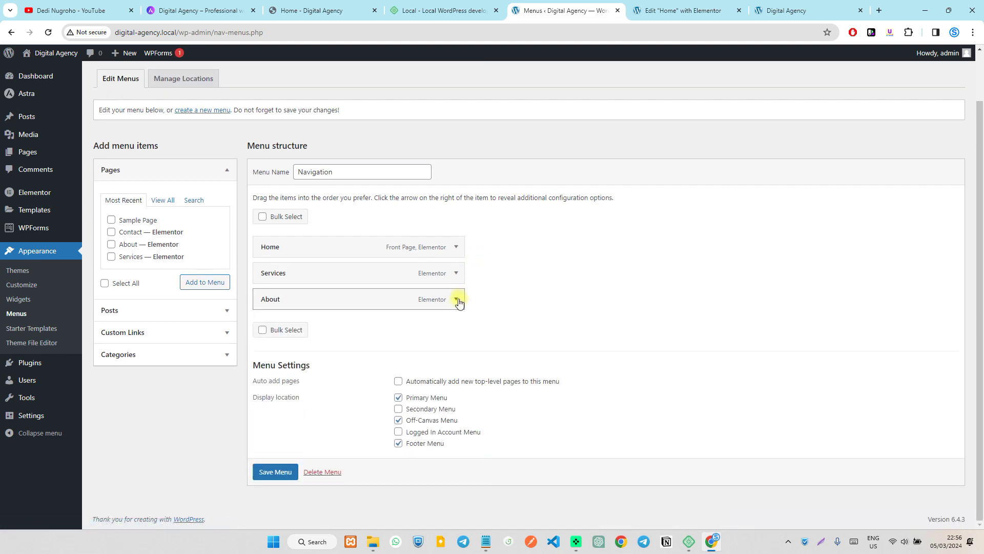
pyautogui.click(456, 299)
pyautogui.click(263, 421)
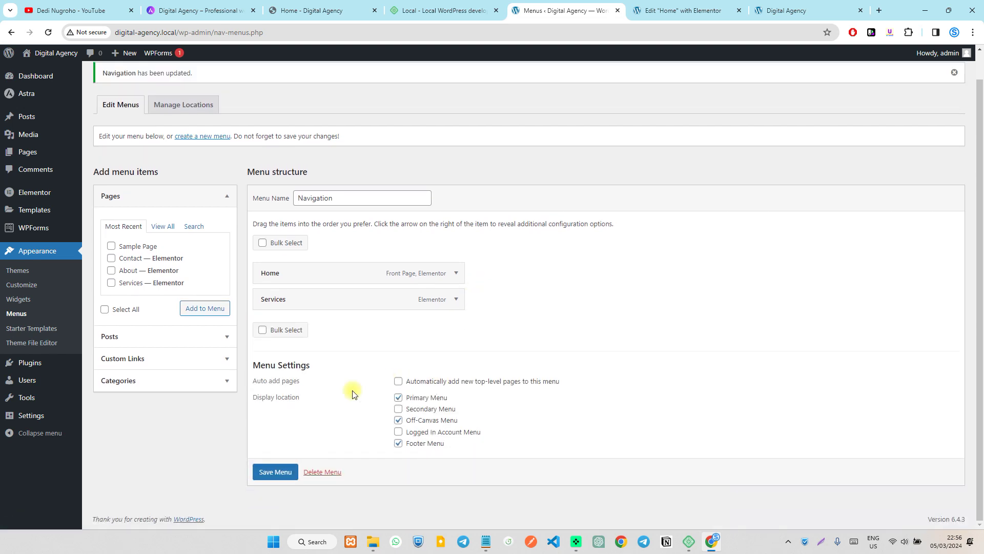
pyautogui.click(274, 471)
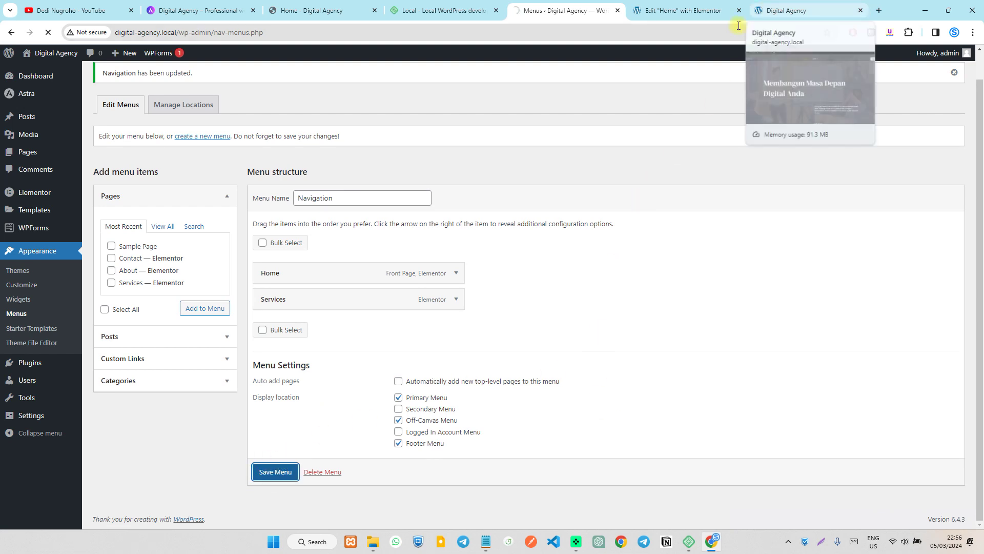
# Reload the live home page and check which items its header menu shows.
pyautogui.click(810, 15)
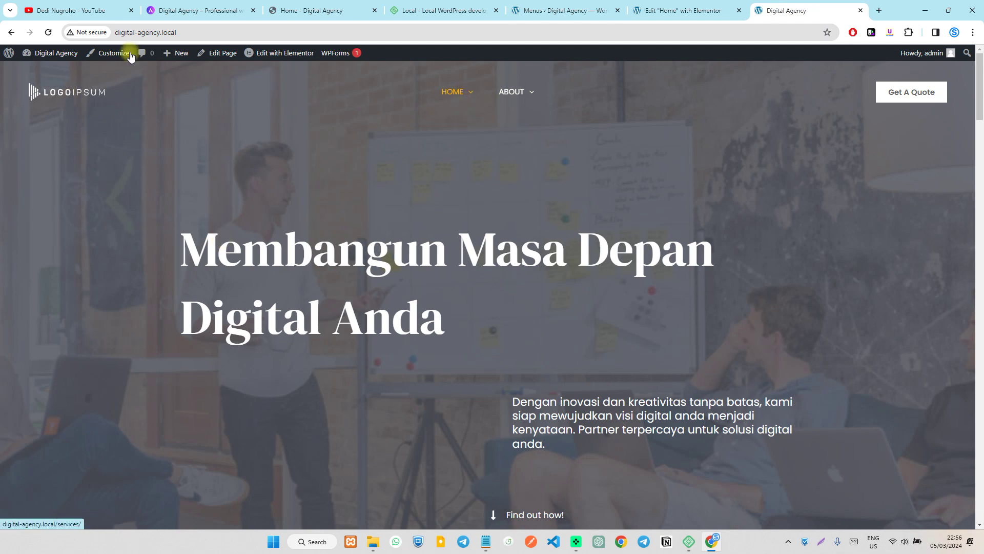
pyautogui.click(50, 35)
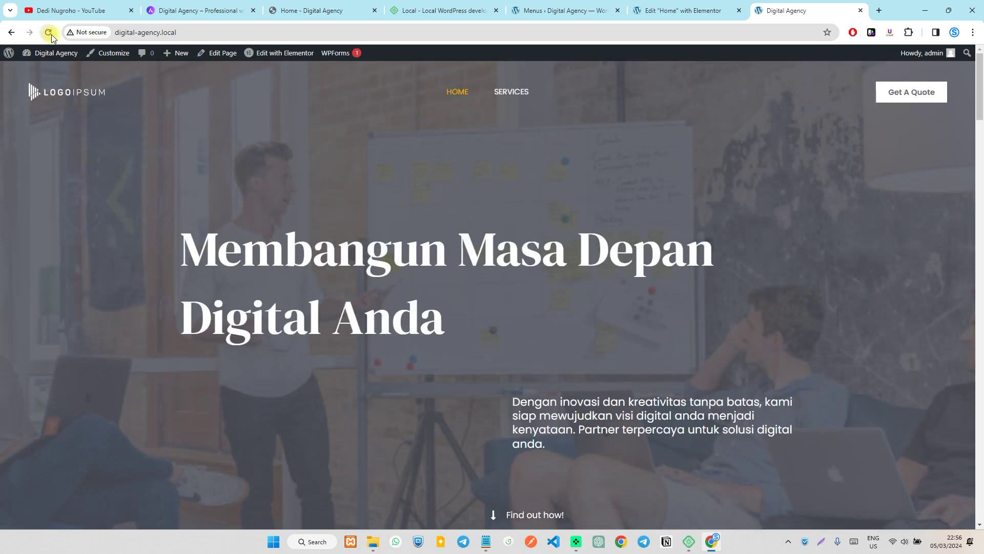
pyautogui.click(687, 10)
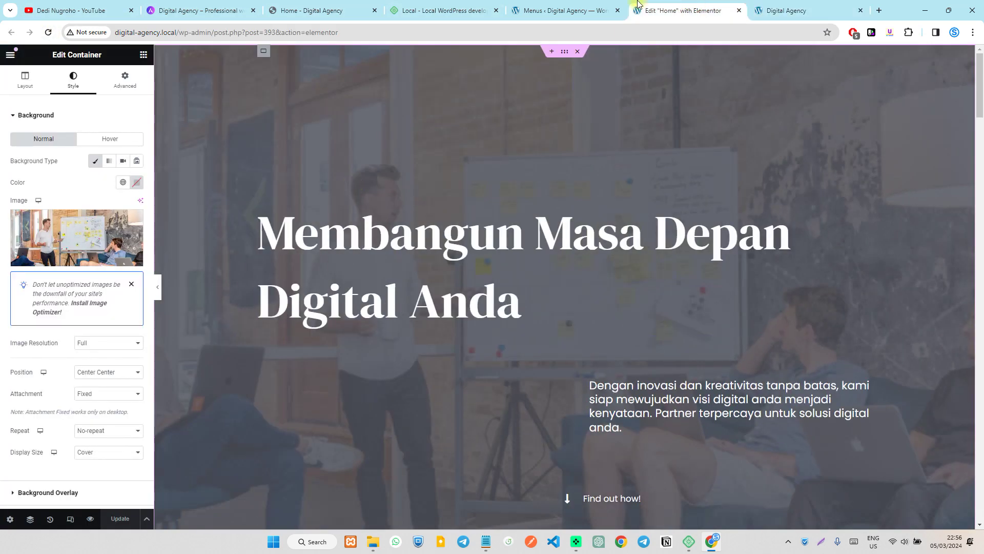
# Add the About and Contact pages back to the Navigation menu at the top level and save the menu.
pyautogui.click(559, 10)
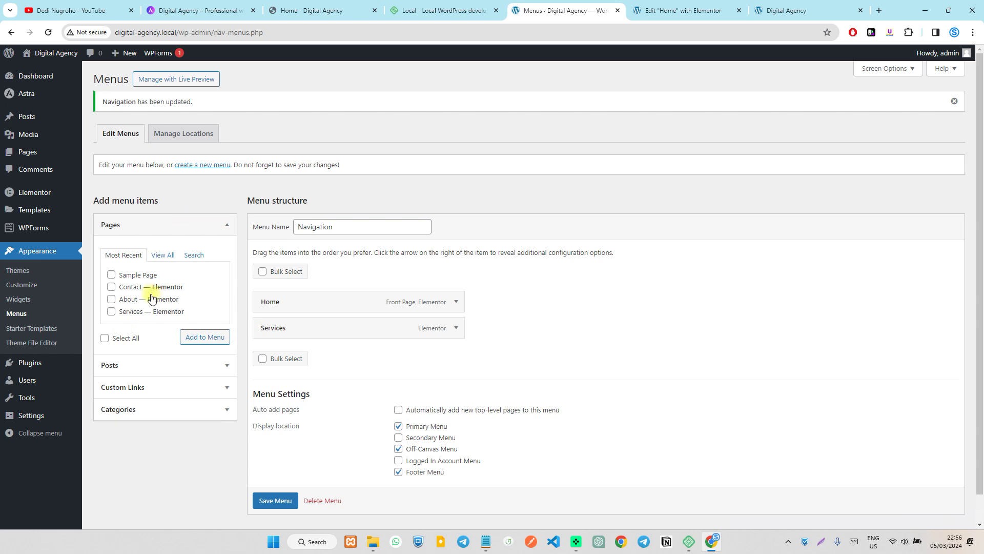
pyautogui.click(162, 255)
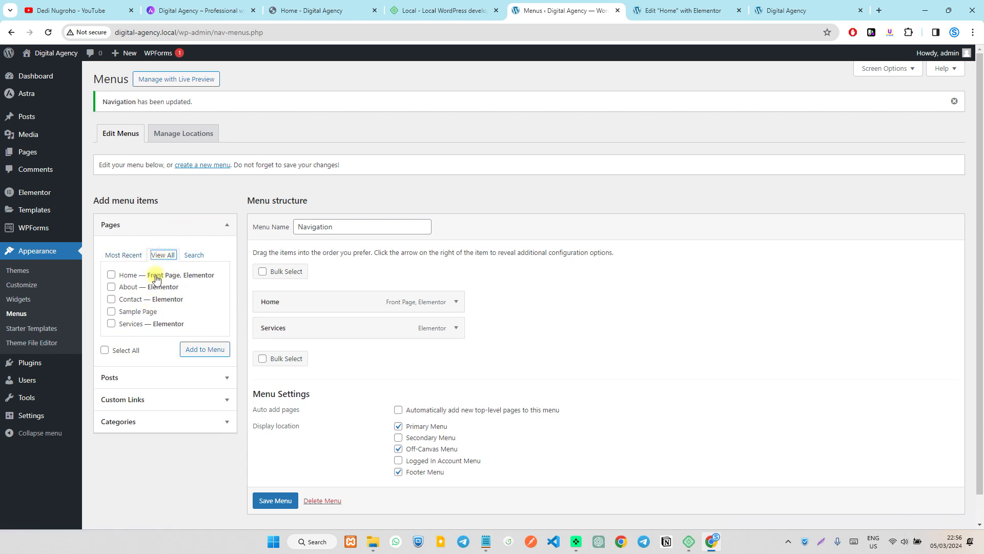
pyautogui.click(111, 286)
pyautogui.click(112, 299)
pyautogui.click(214, 352)
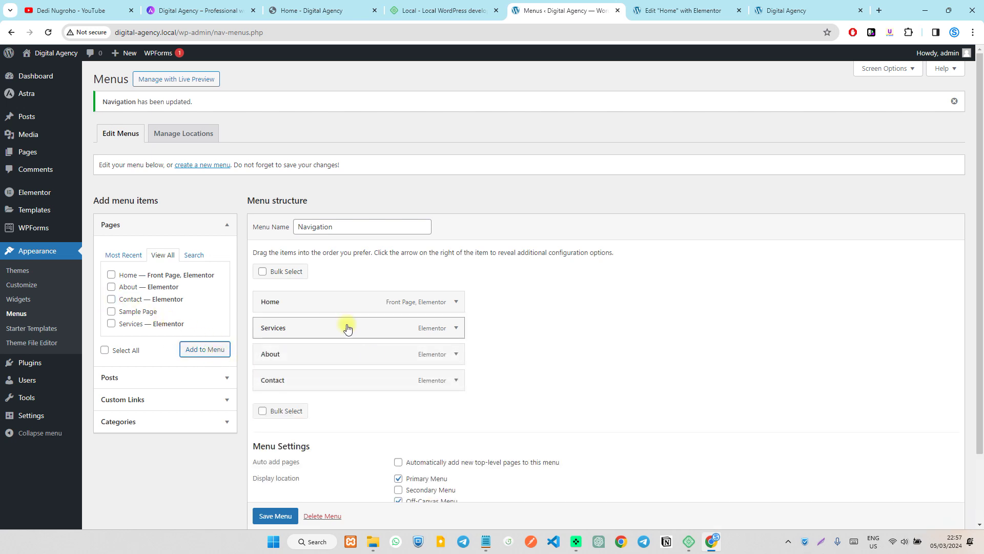
pyautogui.scroll(-2, 359, 369)
pyautogui.click(267, 473)
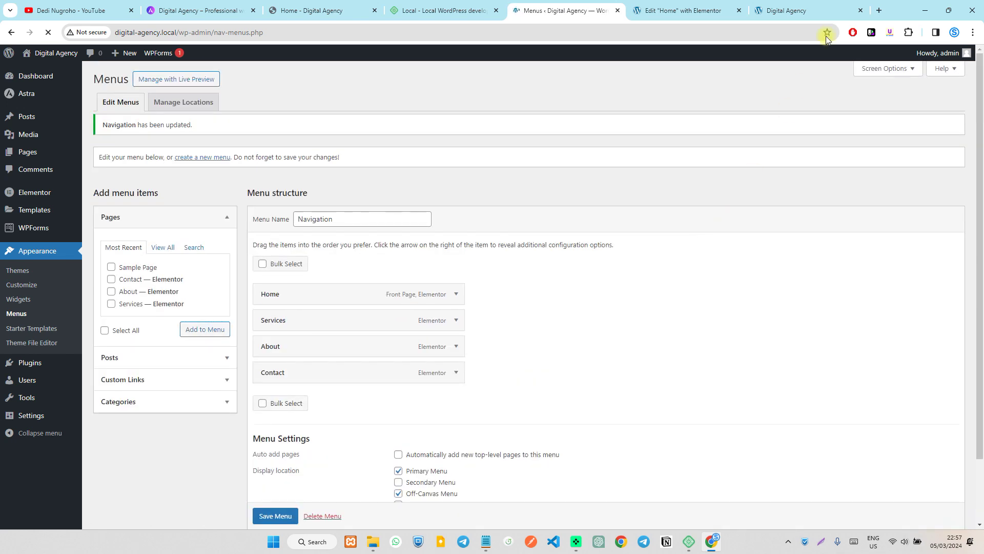
# Reload the live home page after the menu update and return to the menu editor.
pyautogui.click(808, 11)
pyautogui.click(48, 32)
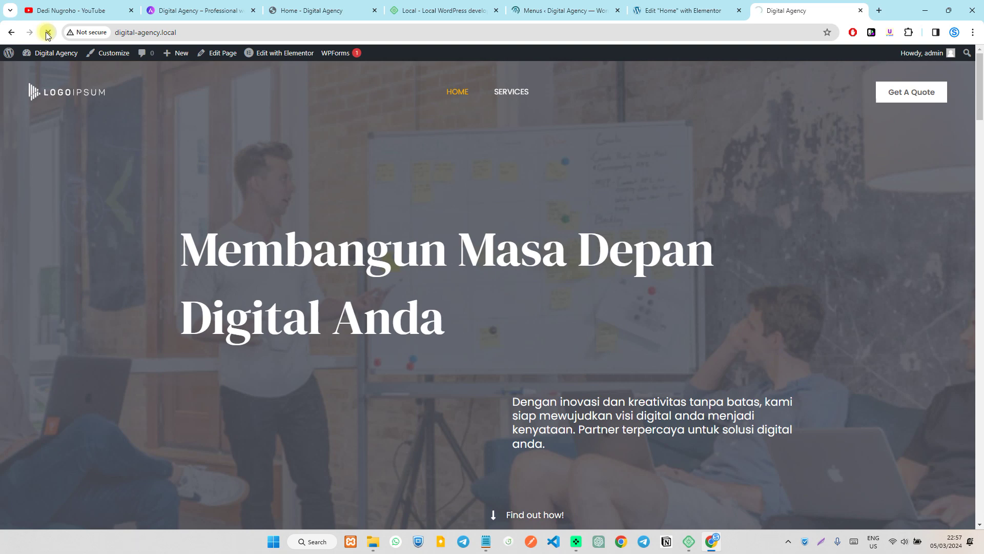
pyautogui.click(599, 10)
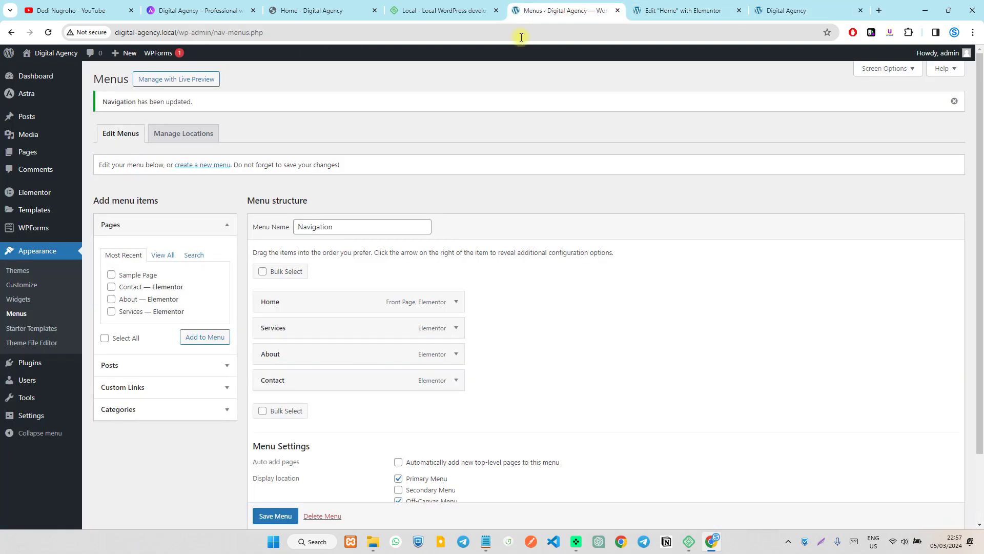
# View all posts available as menu items and check the header menu on the live home page.
pyautogui.click(195, 370)
pyautogui.click(160, 277)
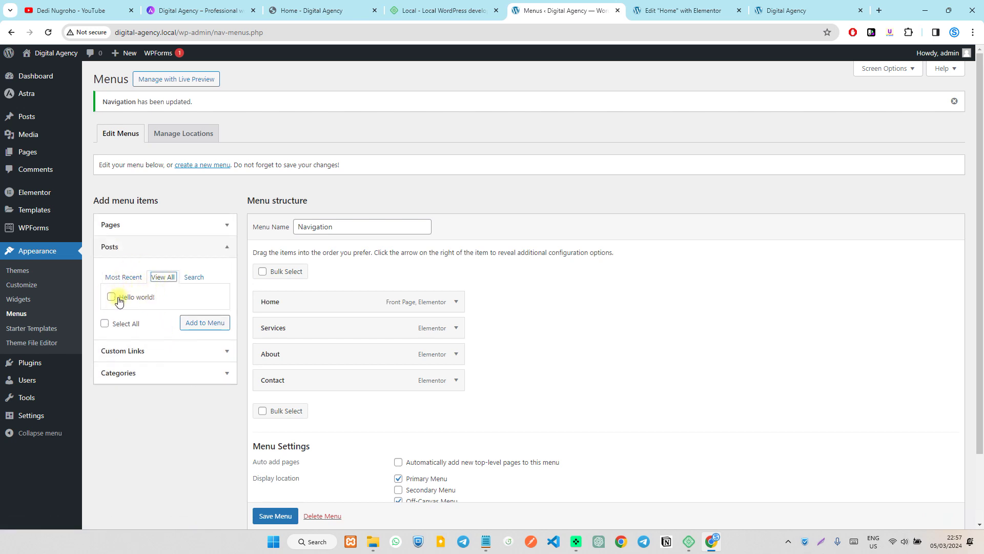
pyautogui.click(784, 10)
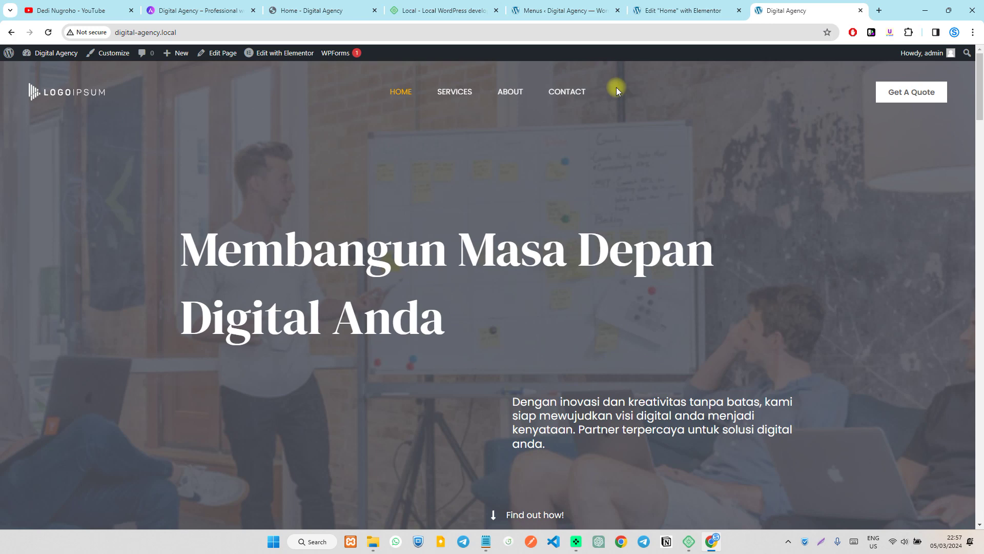
pyautogui.click(582, 5)
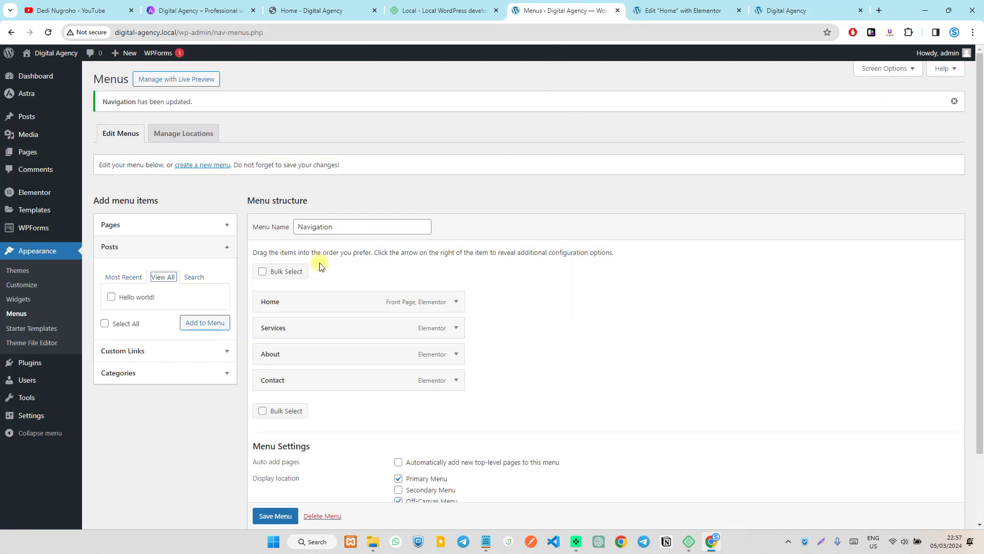
pyautogui.moveTo(58, 375)
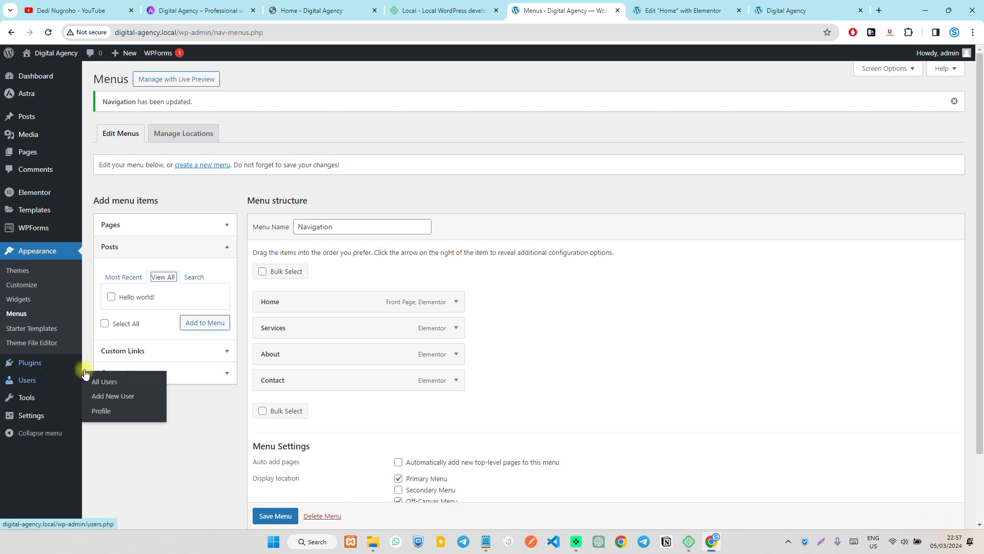
pyautogui.scroll(-2, 510, 307)
pyautogui.scroll(2, 402, 285)
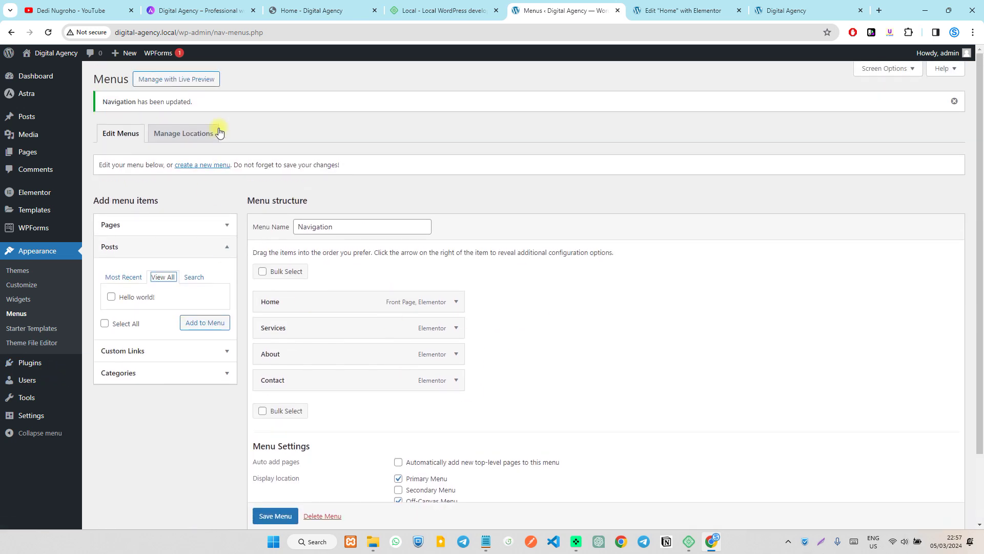
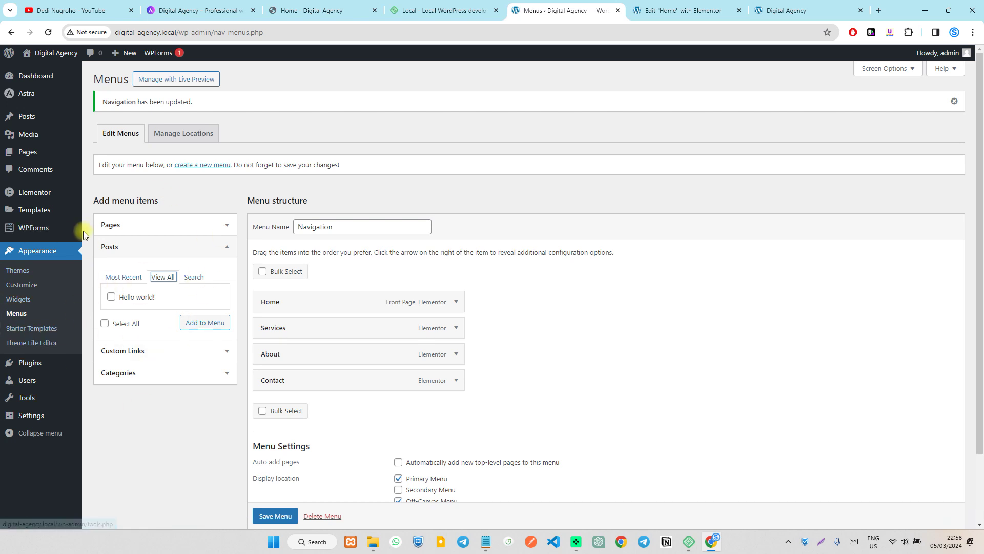
# Review the live home page from the header menu down to the footer menu.
pyautogui.click(746, 6)
pyautogui.click(752, 6)
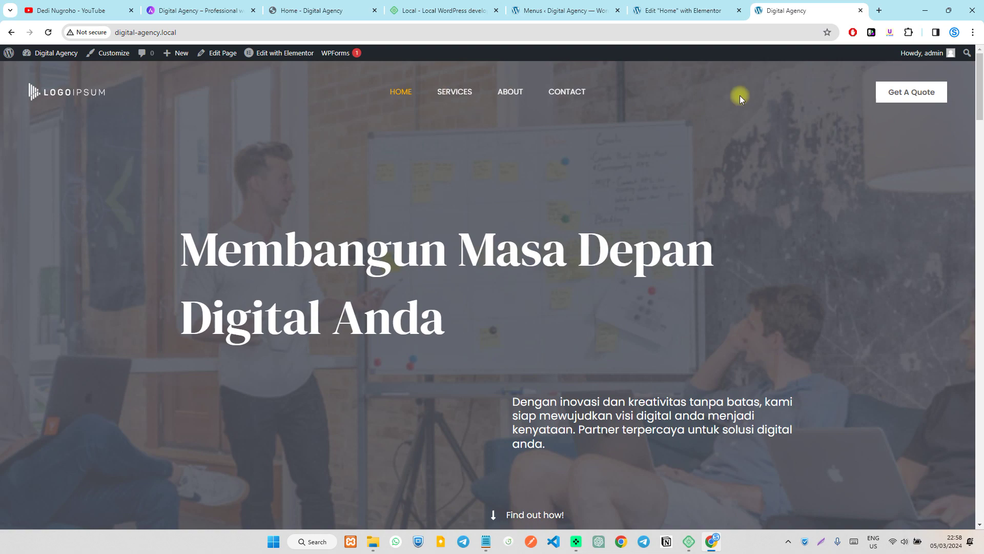
pyautogui.scroll(-15, 879, 101)
pyautogui.scroll(-20, 879, 102)
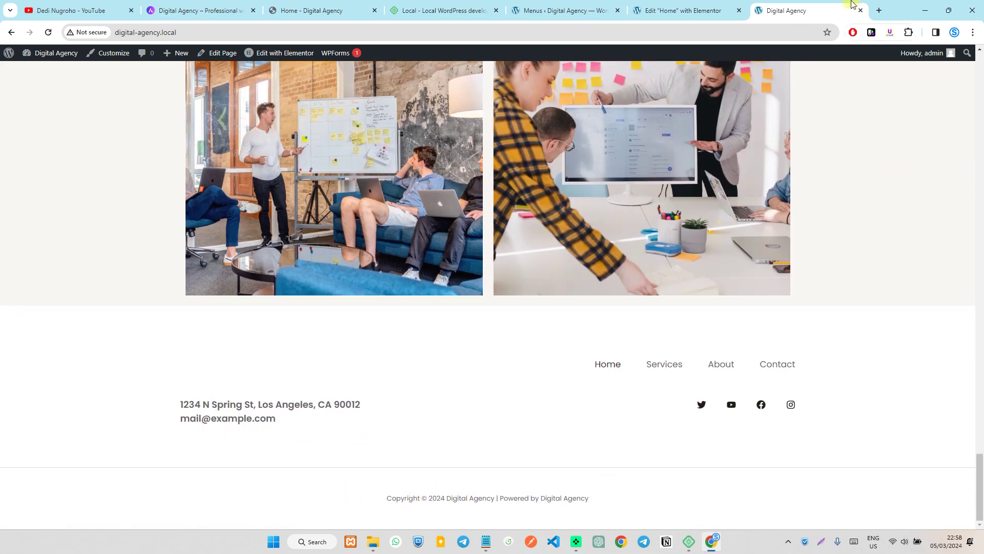
# Open the site customizer from the Menus page and remove the logo image in the header's logo settings.
pyautogui.click(687, 6)
pyautogui.click(533, 4)
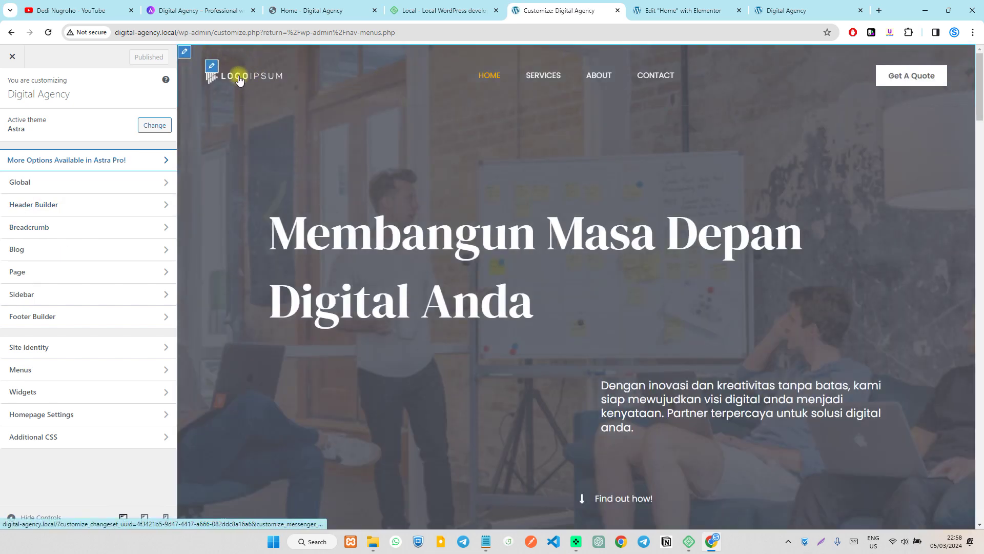
pyautogui.click(214, 68)
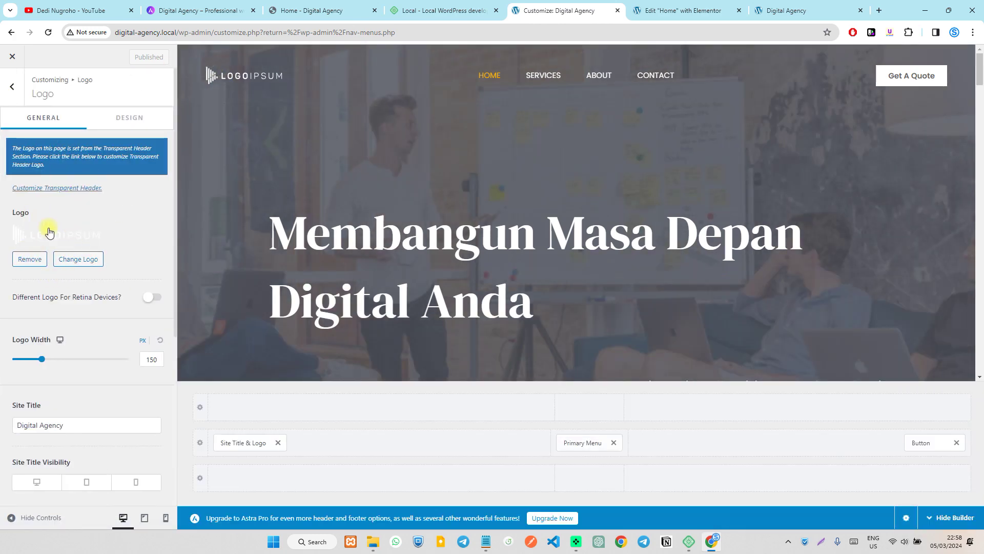
pyautogui.click(33, 258)
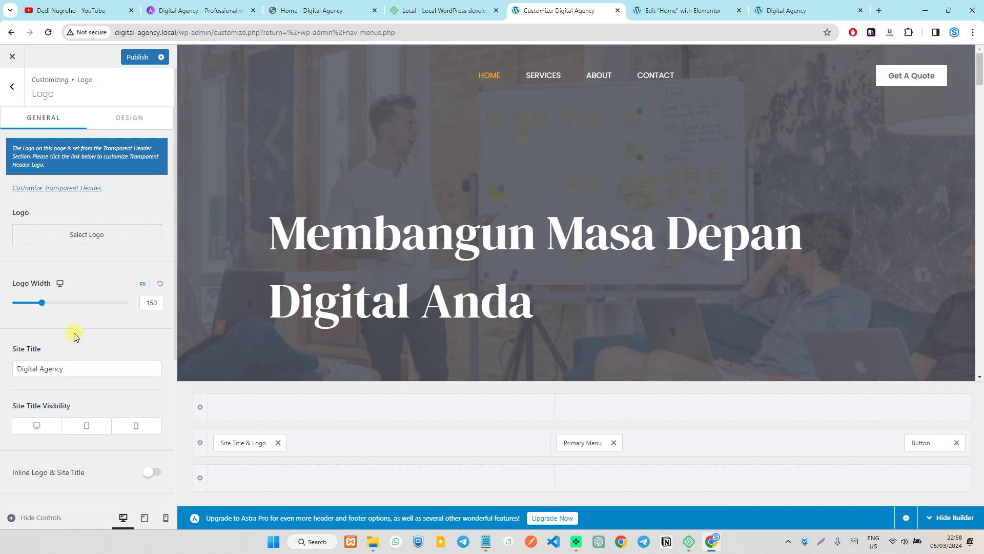
# Try turning on site title visibility for desktop, tablet and mobile.
pyautogui.scroll(-3, 77, 336)
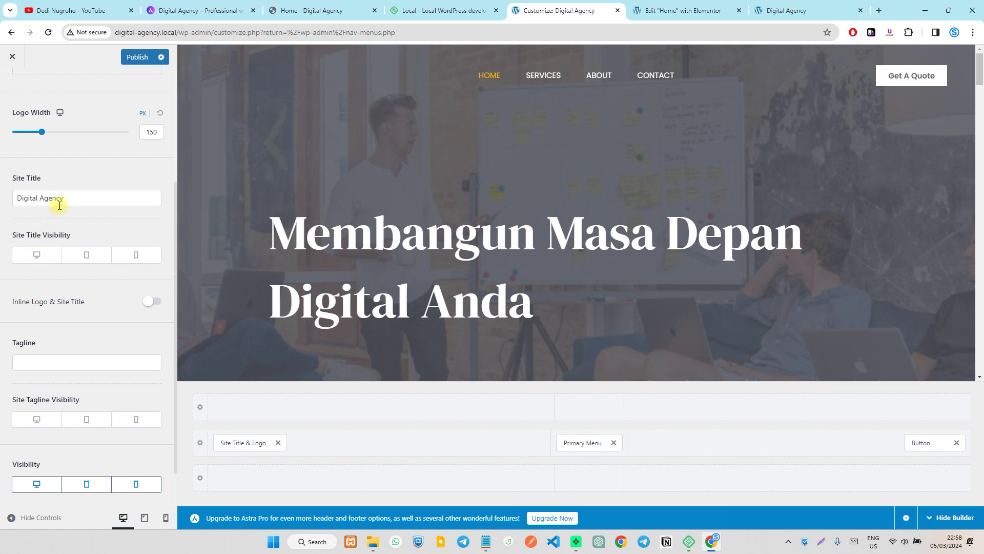
pyautogui.click(36, 251)
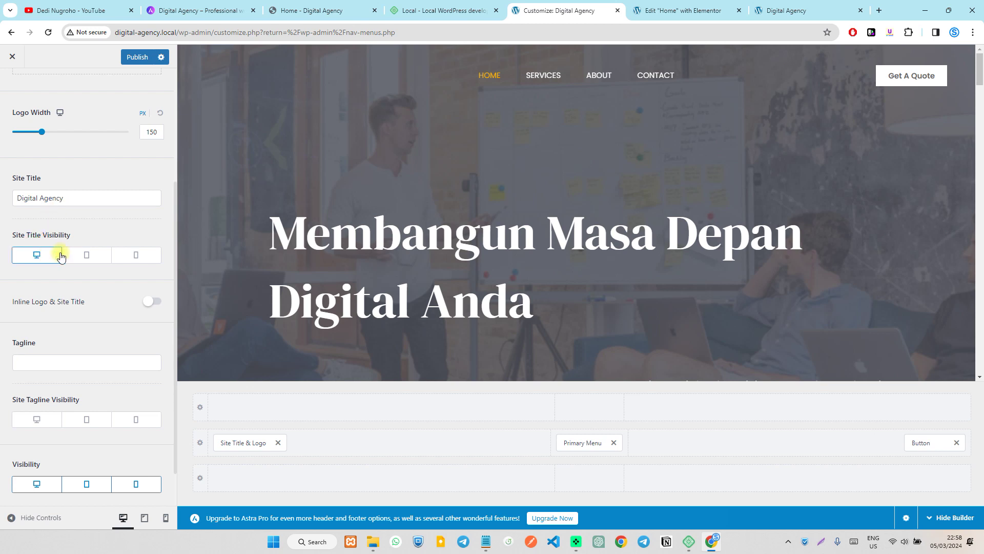
pyautogui.click(93, 258)
pyautogui.click(144, 254)
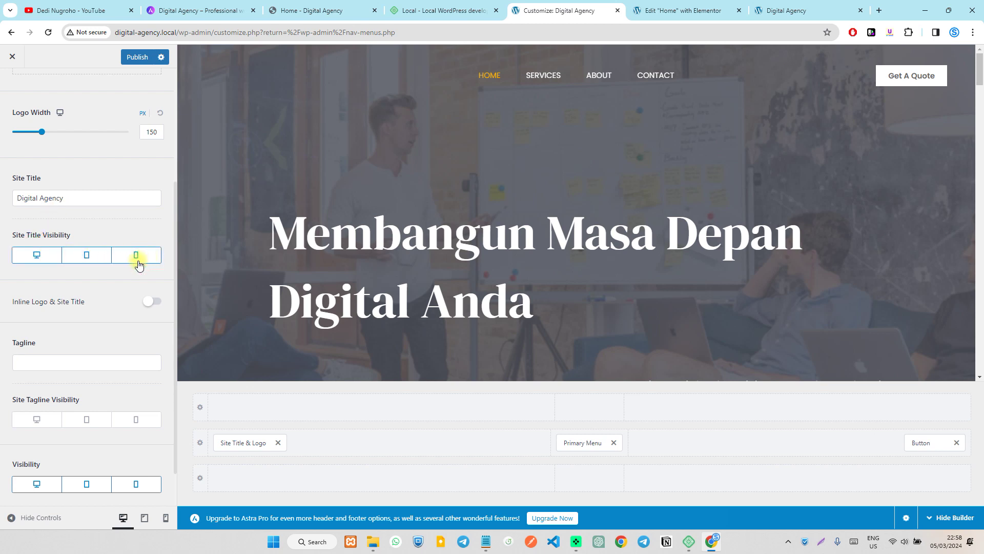
# Turn site title visibility back off for mobile, tablet and desktop.
pyautogui.scroll(3, 122, 288)
pyautogui.scroll(-4, 113, 326)
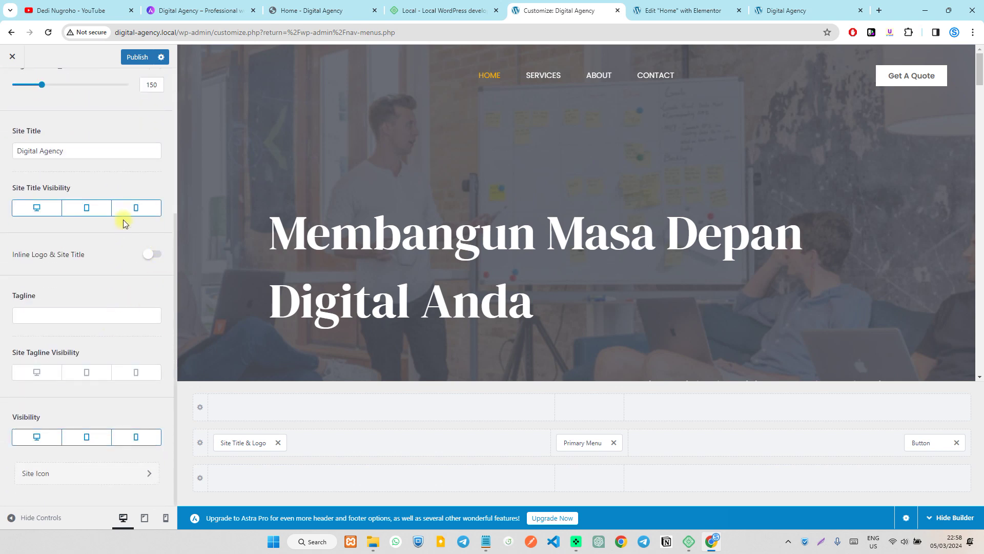
pyautogui.click(135, 207)
pyautogui.click(83, 207)
pyautogui.click(40, 207)
pyautogui.scroll(5, 165, 245)
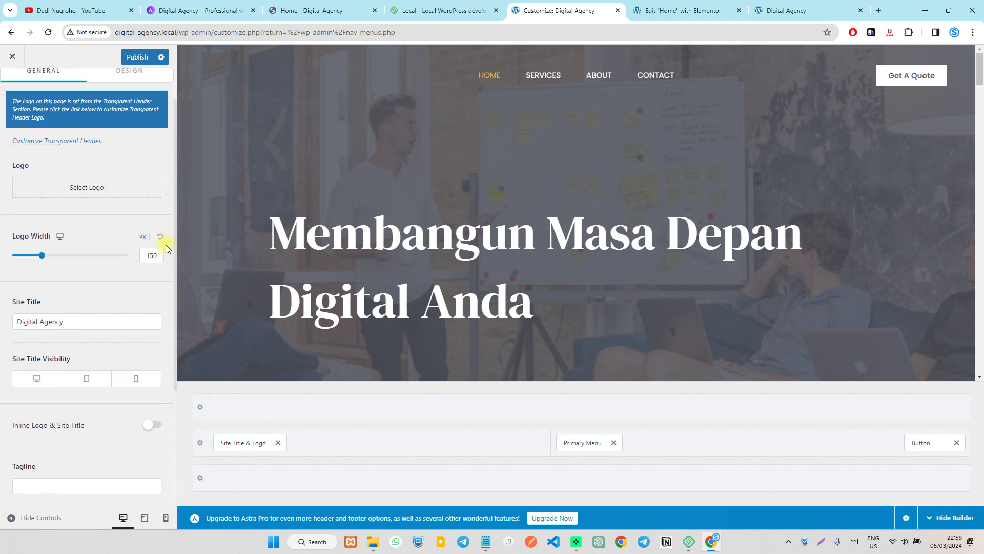
# Publish the logo removal in the customizer.
pyautogui.scroll(-4, 90, 311)
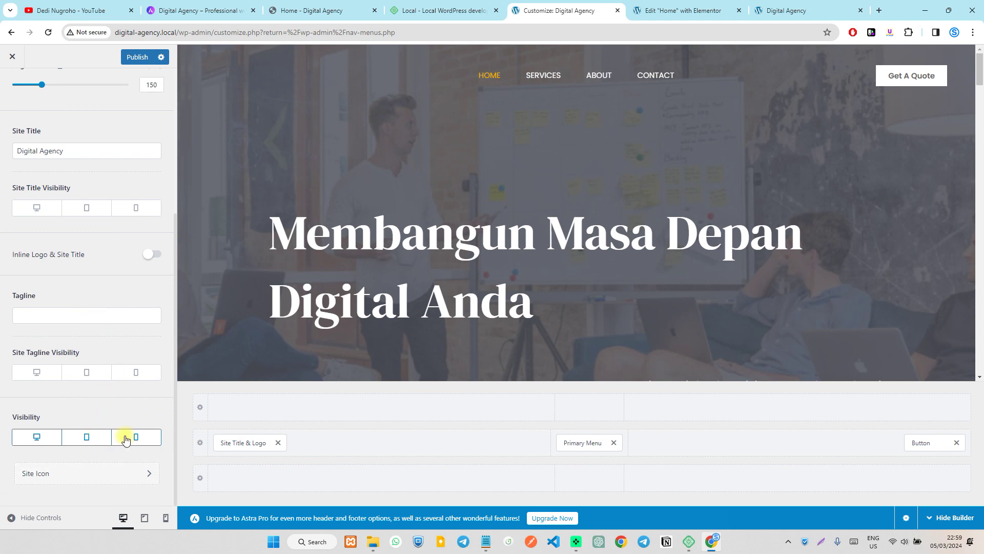
pyautogui.click(136, 57)
pyautogui.scroll(4, 114, 220)
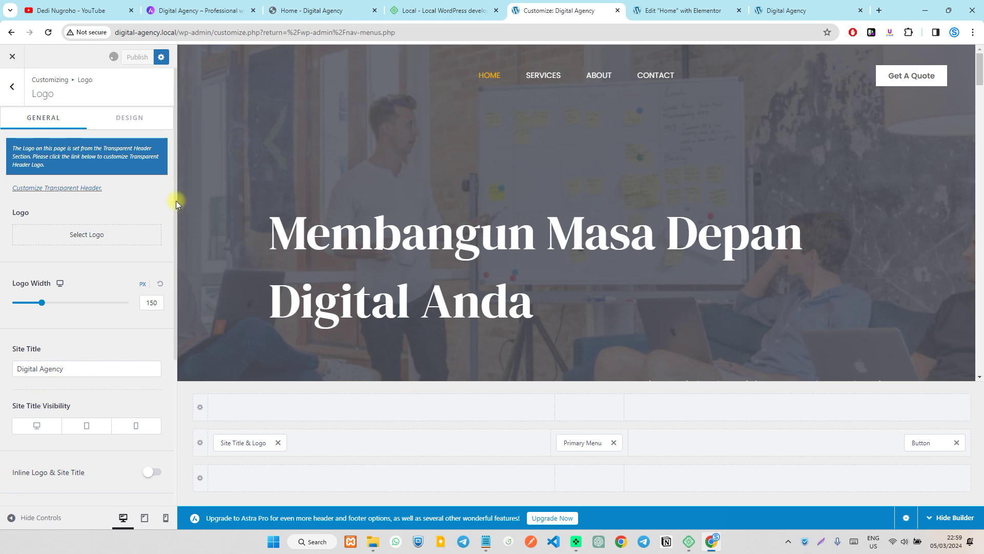
# Look through the logo's design settings and go back out of the logo section.
pyautogui.click(132, 117)
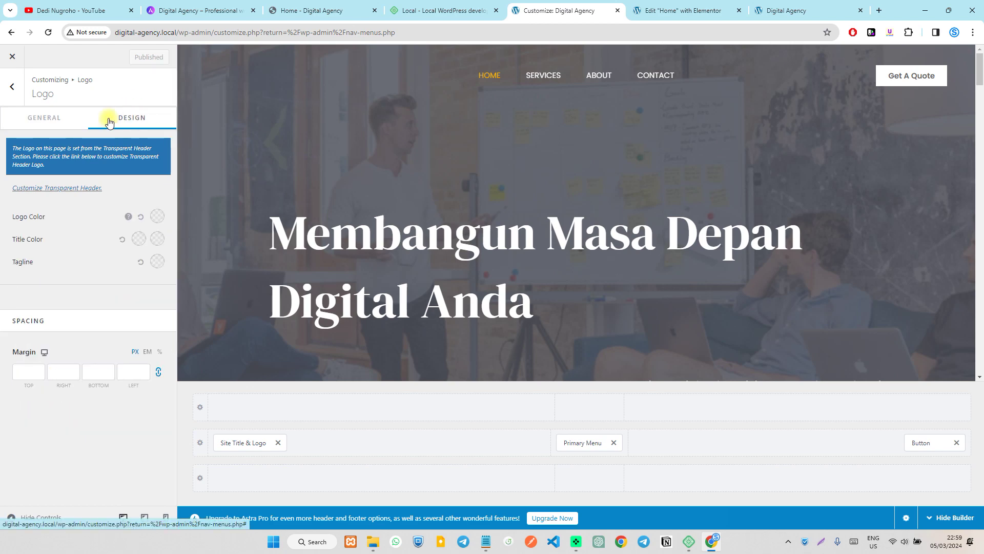
pyautogui.click(65, 119)
pyautogui.click(12, 86)
# Switch to the live home page and inspect the logo in its header.
pyautogui.click(799, 11)
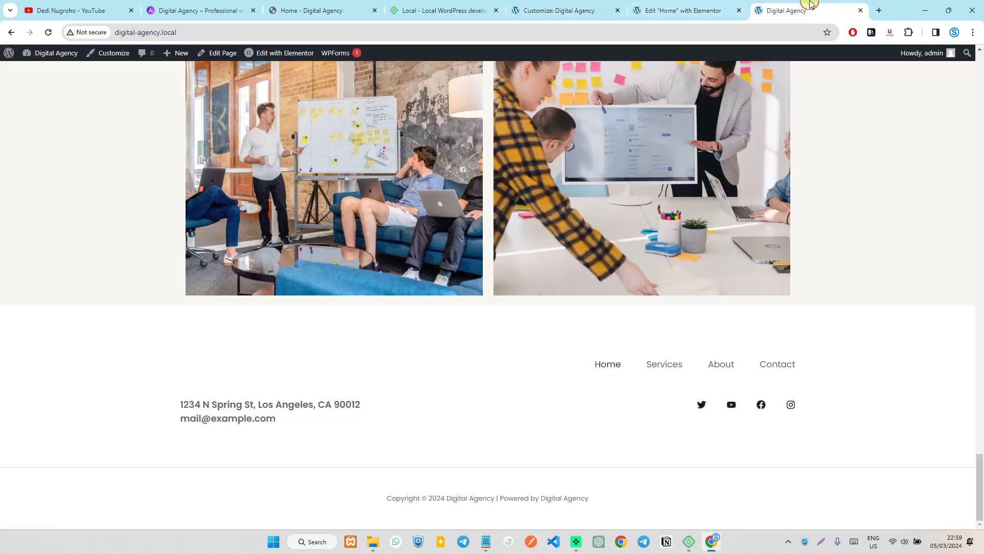
pyautogui.scroll(20, 136, 304)
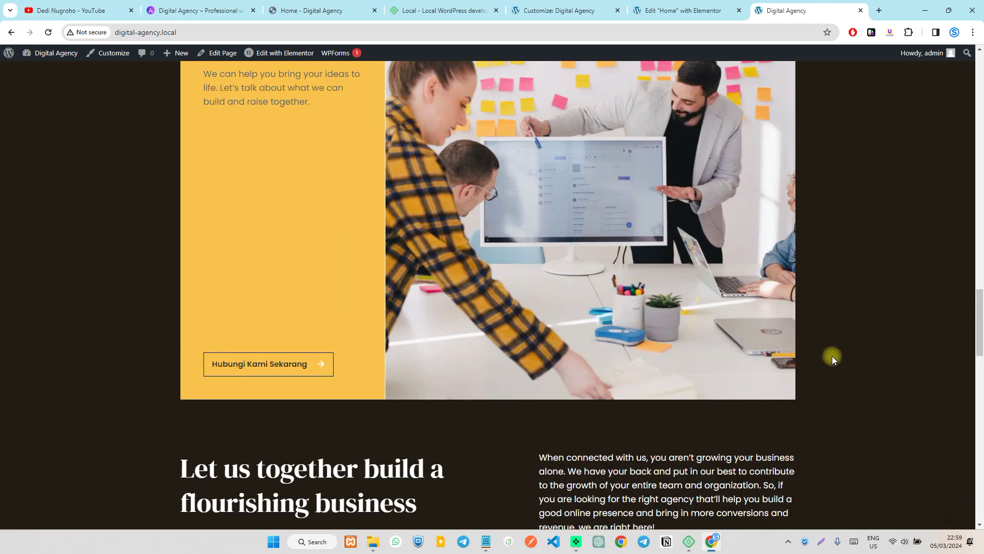
pyautogui.moveTo(979, 297); pyautogui.dragTo(980, 58)
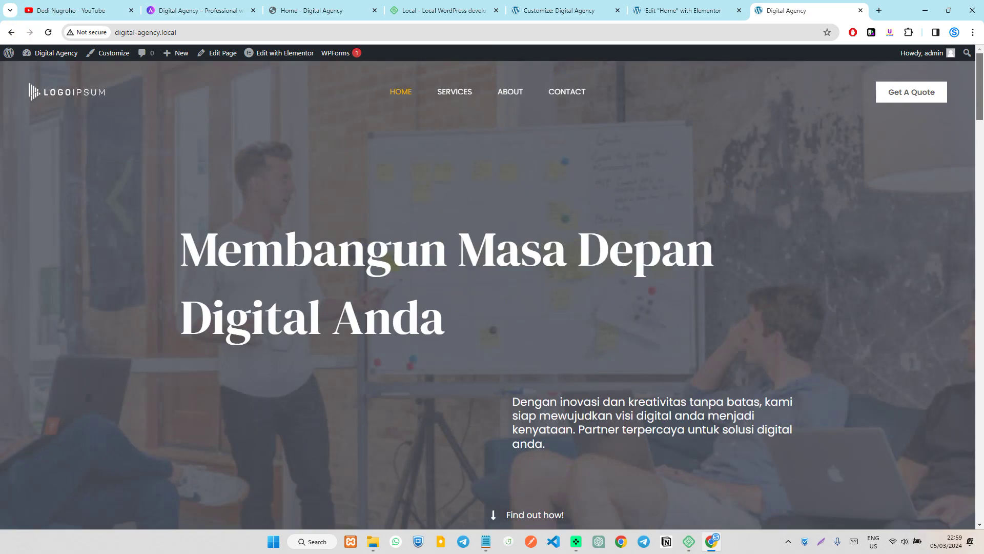
# Reload the live home page to check its header and close the Elementor editor for the Home page.
pyautogui.click(48, 32)
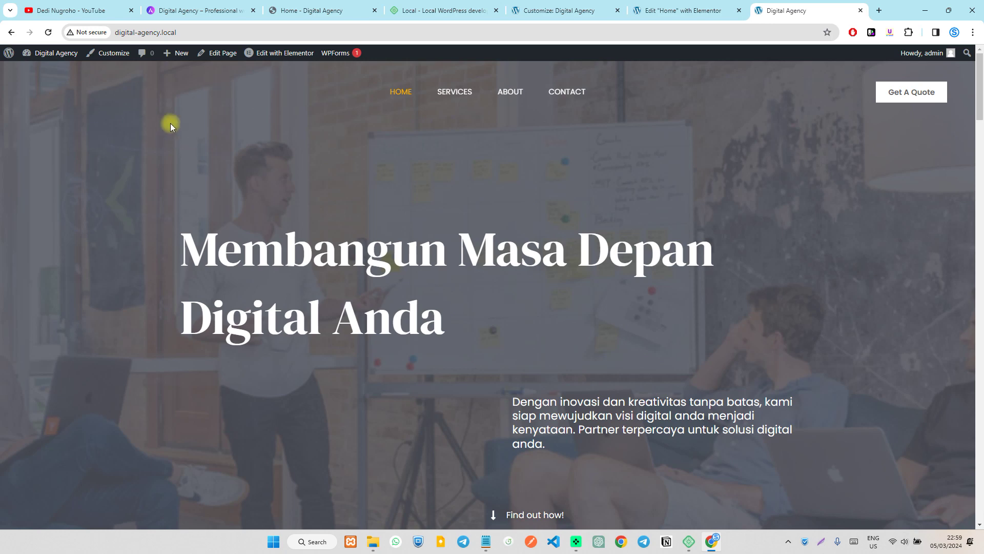
pyautogui.click(687, 10)
pyautogui.click(559, 11)
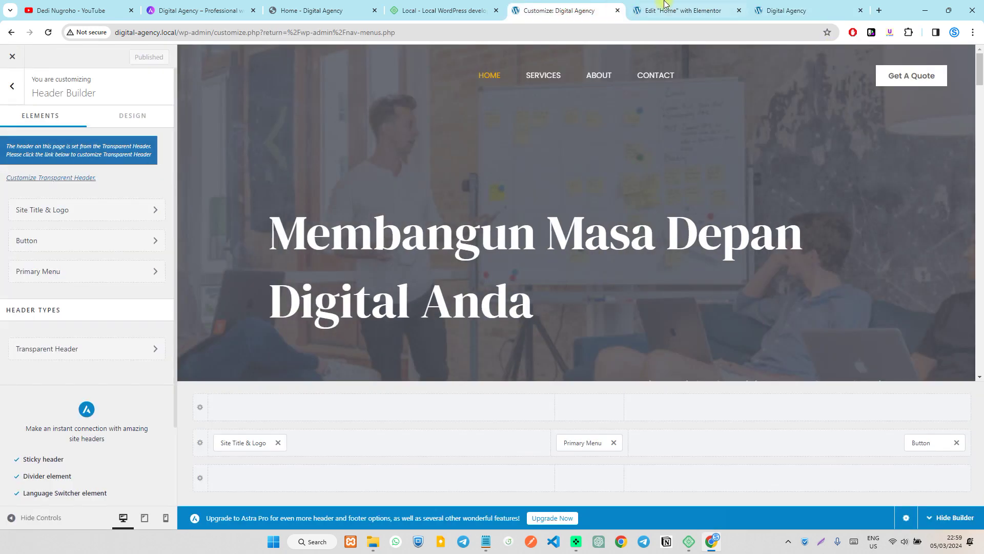
pyautogui.click(667, 7)
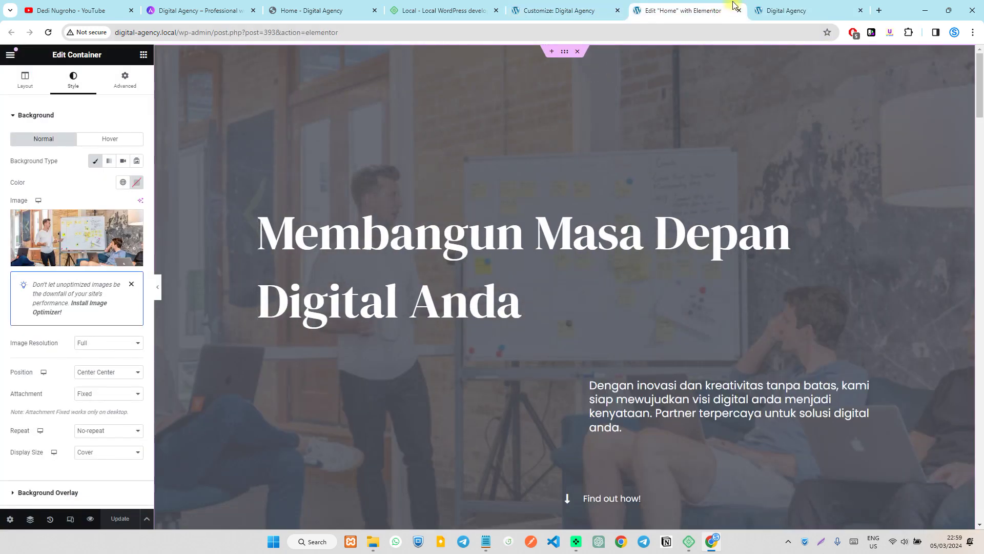
pyautogui.click(739, 10)
pyautogui.click(543, 10)
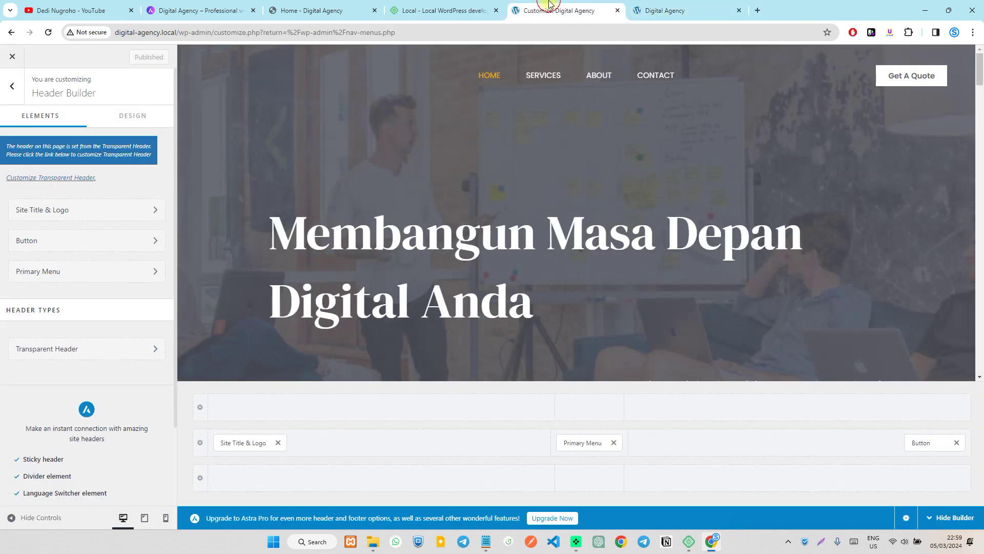
# Change the header button's text to "Hubungi Kami".
pyautogui.click(889, 65)
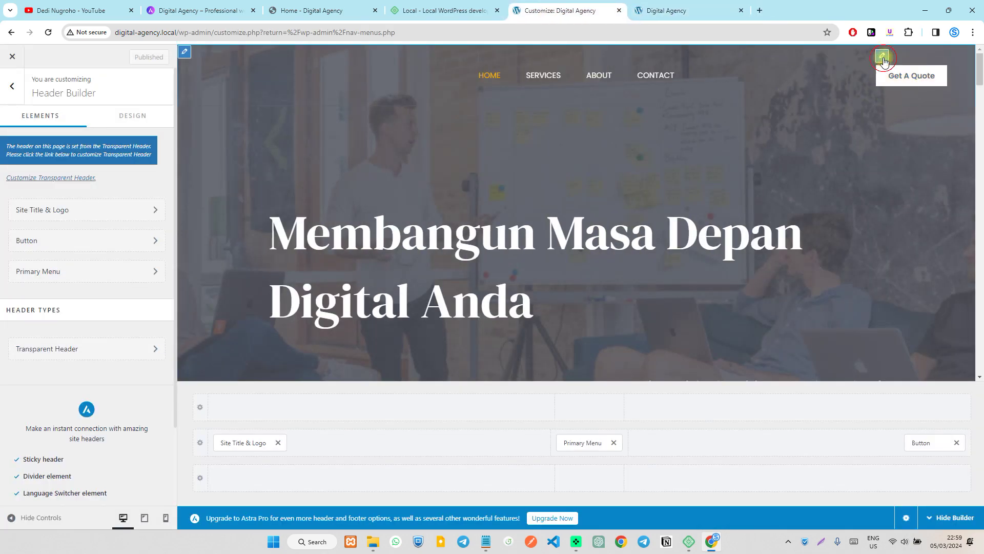
pyautogui.moveTo(132, 177); pyautogui.dragTo(2, 174)
pyautogui.write('hu')
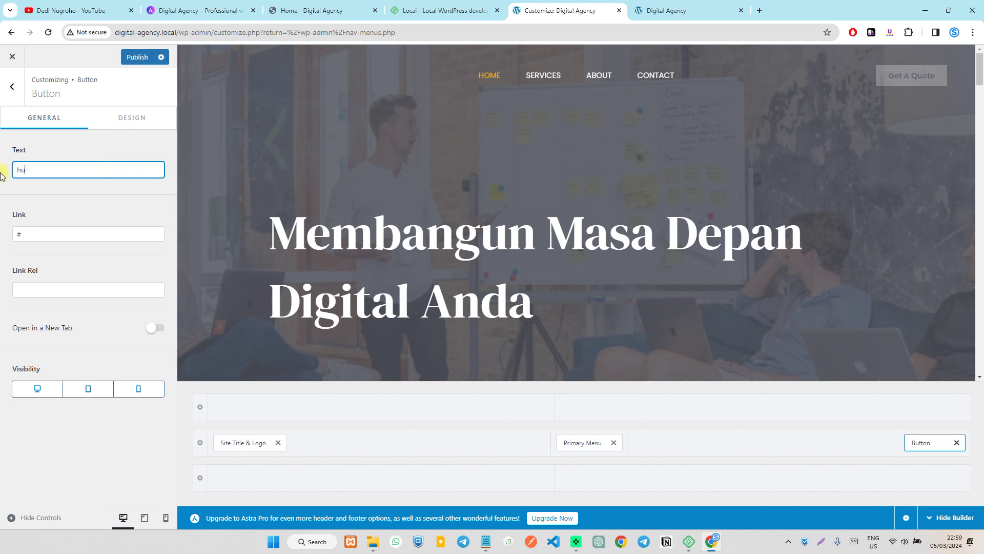
pyautogui.write('bungi kami')
pyautogui.hotkey('ctrl', 'a')
pyautogui.write('Hubun')
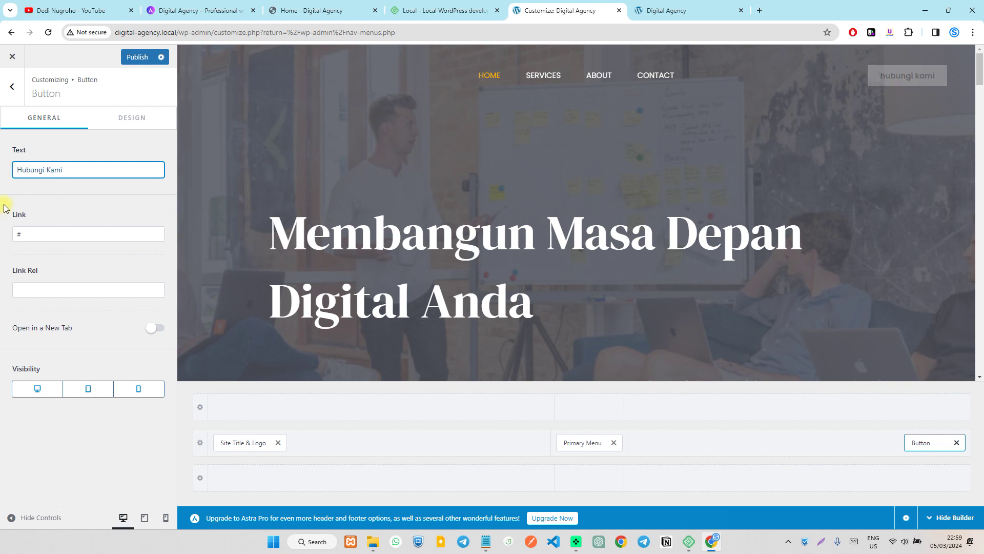
# Clear the header button's link and publish the button changes.
pyautogui.moveTo(34, 237); pyautogui.dragTo(13, 236)
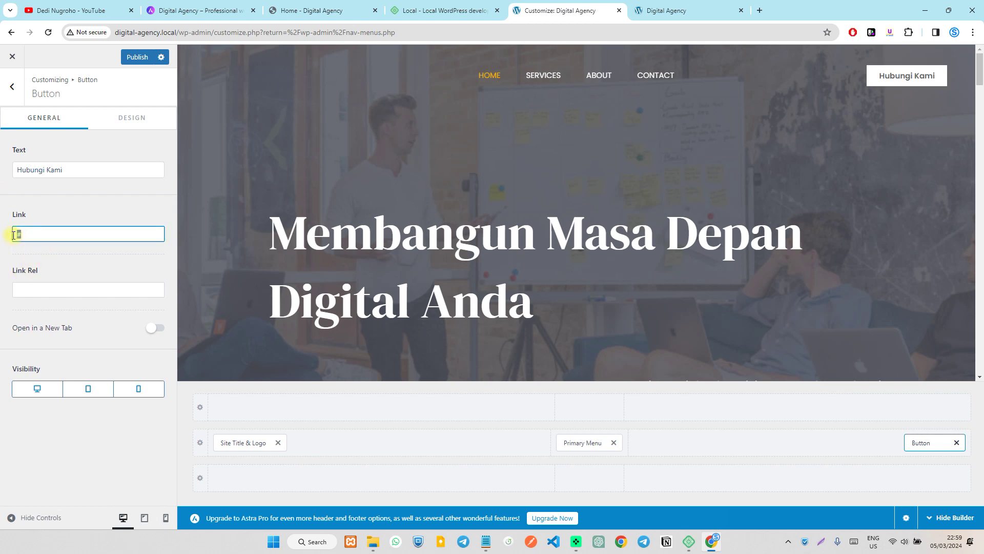
pyautogui.press('BackSpace')
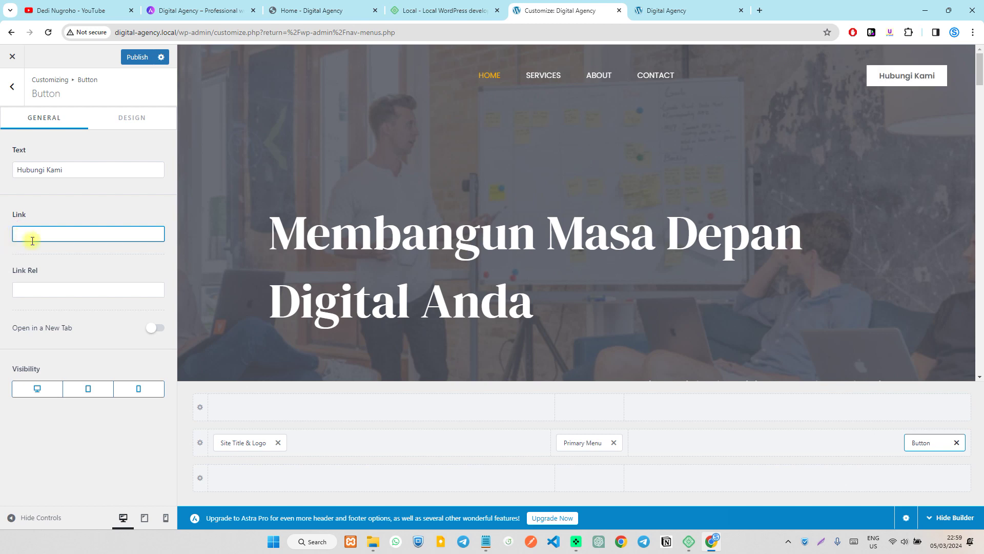
pyautogui.click(61, 221)
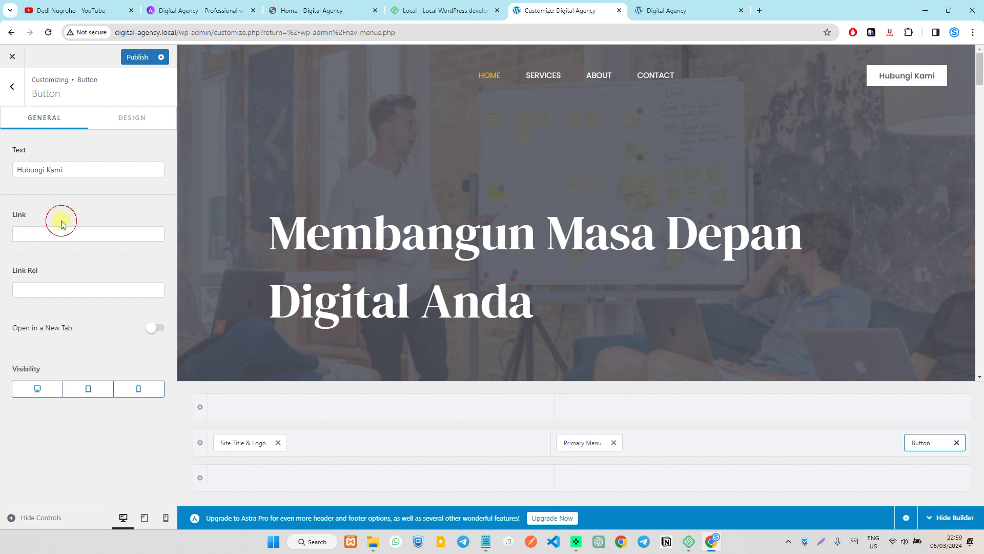
pyautogui.click(86, 236)
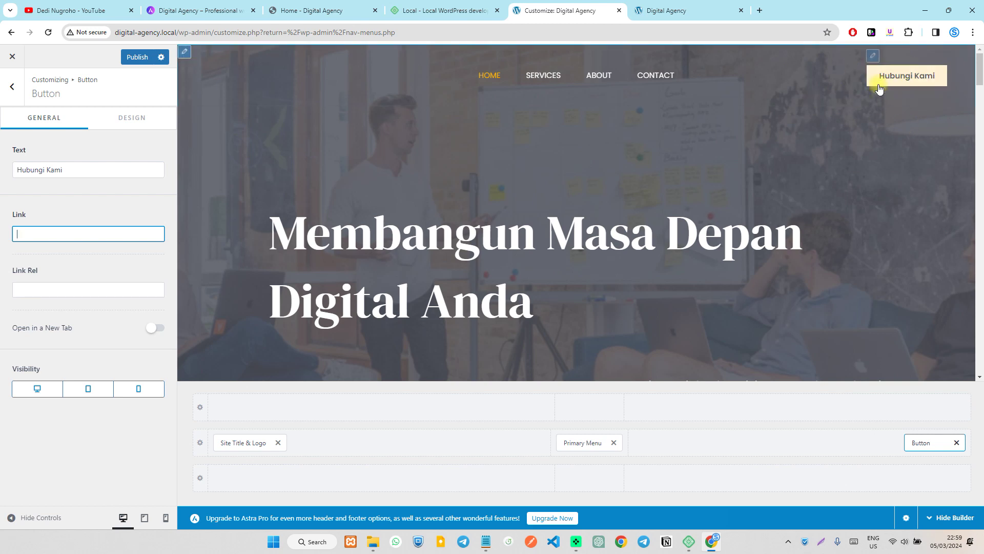
pyautogui.click(136, 56)
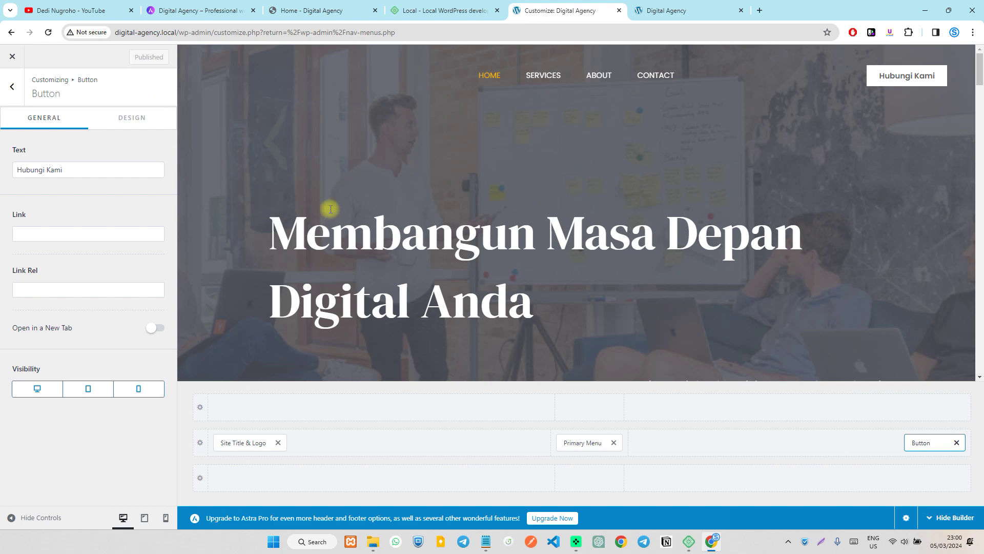
# Reload the live home page to check the header button, and return to the customizer.
pyautogui.click(691, 5)
pyautogui.click(48, 33)
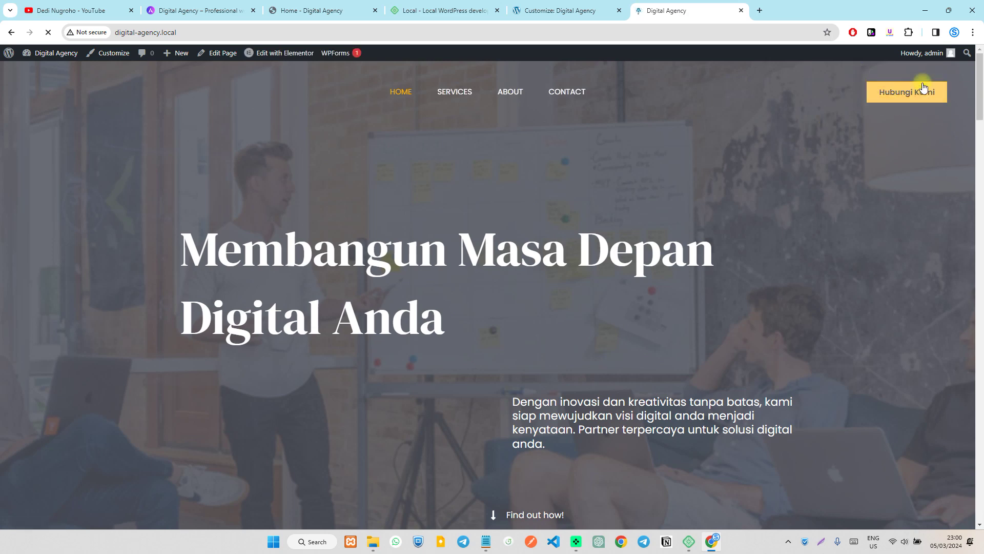
pyautogui.click(560, 8)
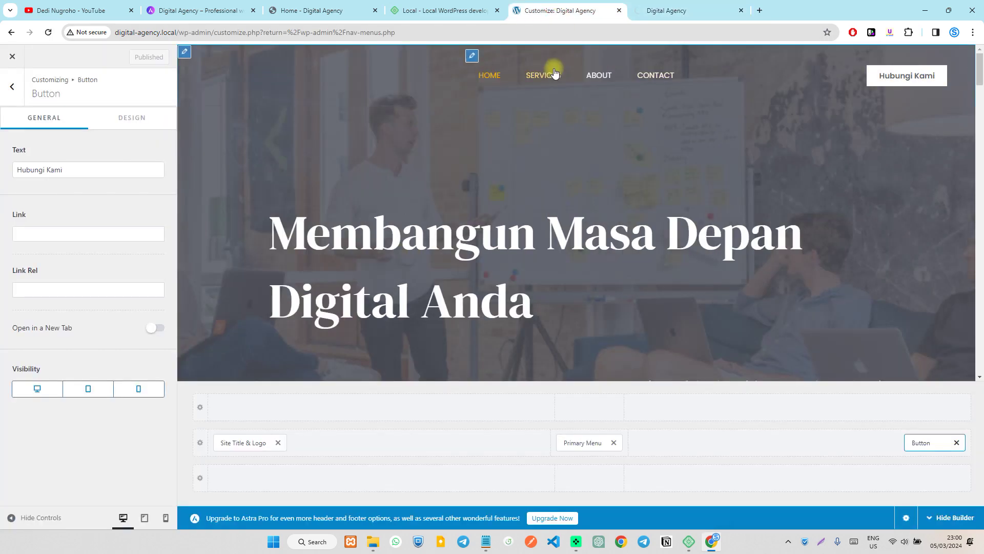
# Replace everything after "Copyright" in the footer's copyright text with the site owner's full name.
pyautogui.click(21, 88)
pyautogui.scroll(-5, 625, 282)
pyautogui.scroll(-10, 643, 284)
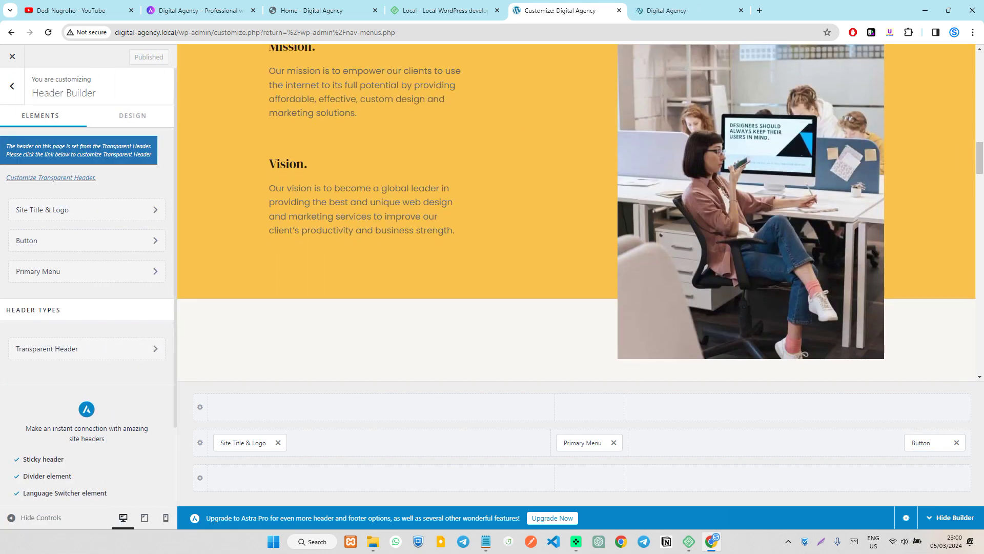
pyautogui.moveTo(979, 153); pyautogui.dragTo(922, 438)
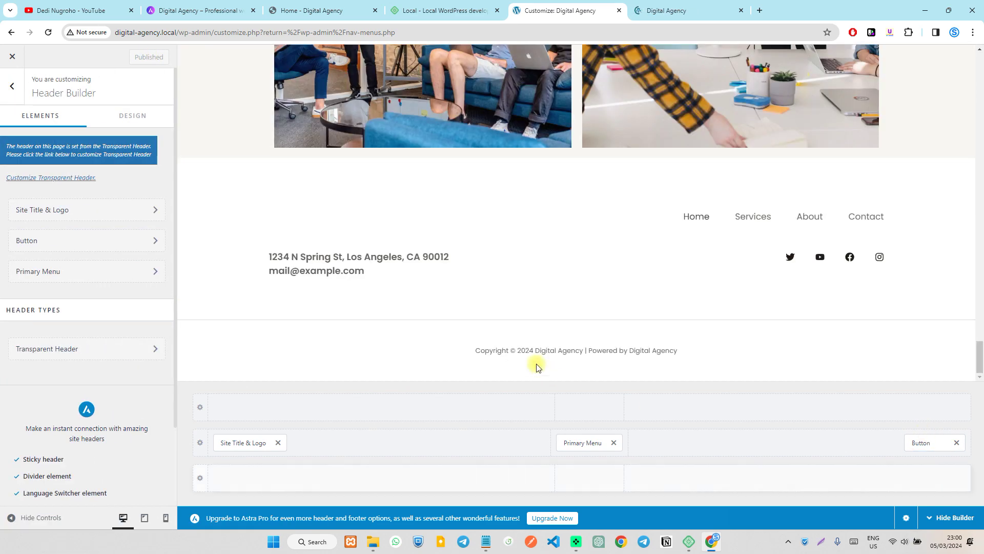
pyautogui.moveTo(584, 358)
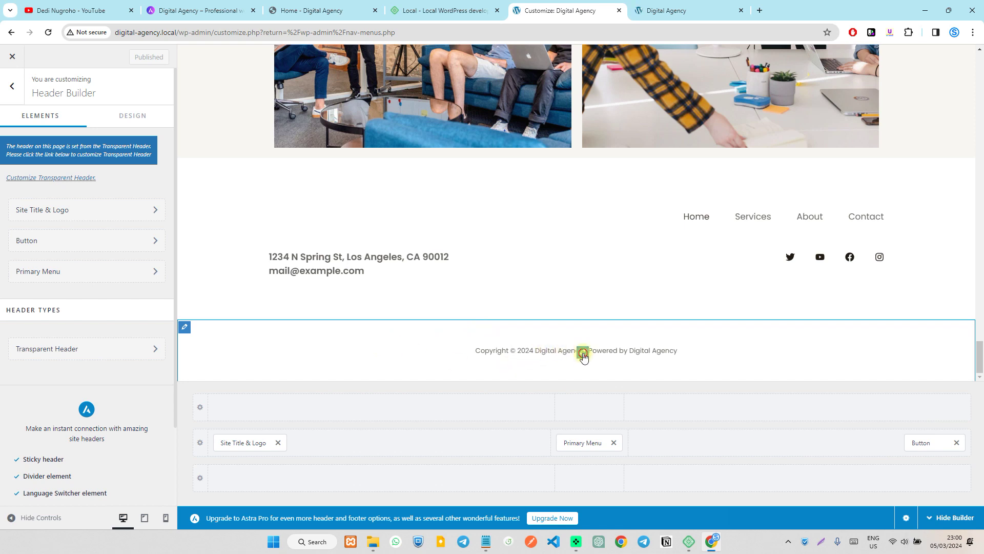
pyautogui.click(583, 353)
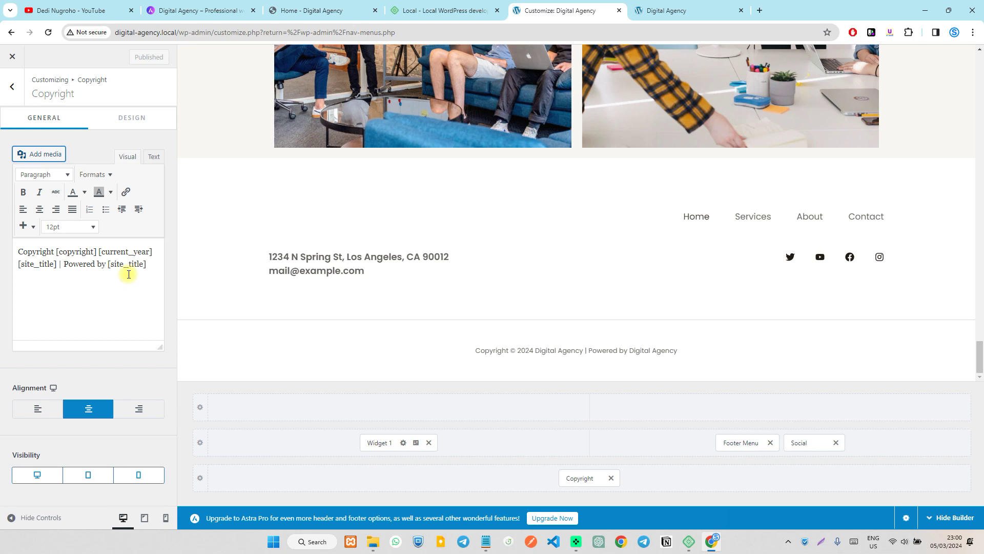
pyautogui.click(147, 264)
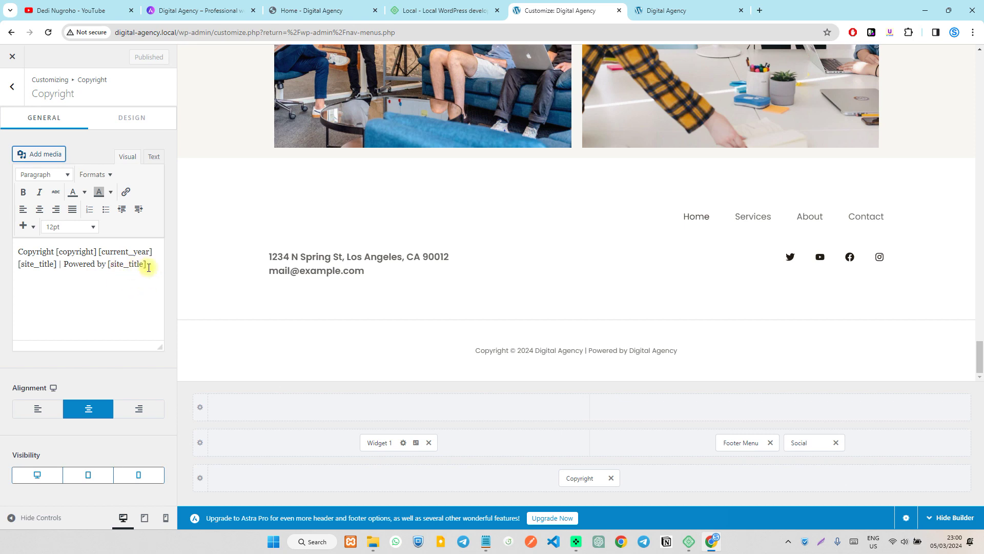
pyautogui.keyDown('shift'); pyautogui.click(56, 251); pyautogui.keyUp('shift')
pyautogui.press('BackSpace')
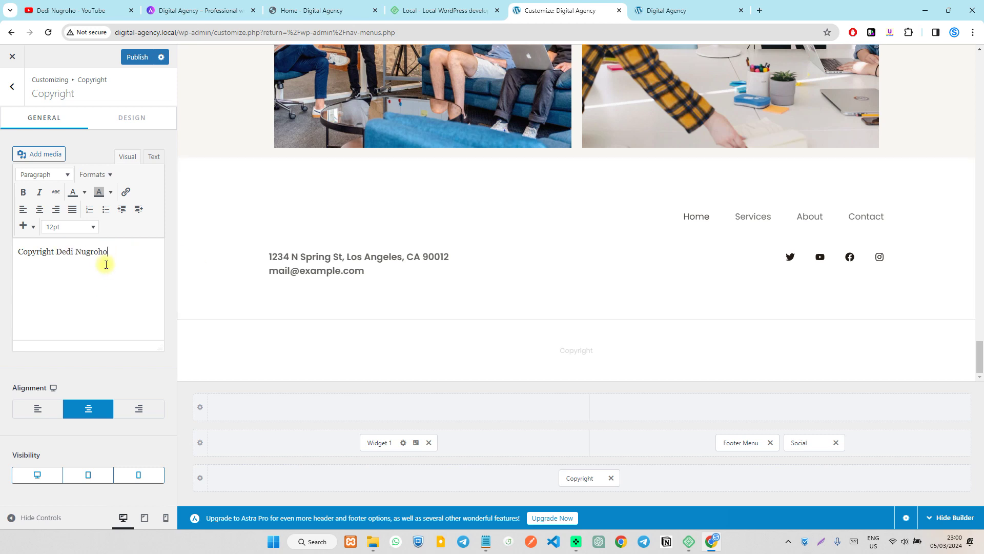
# Insert a hyphen between "Copyright" and the owner's name in the footer text and publish the change.
pyautogui.click(54, 252)
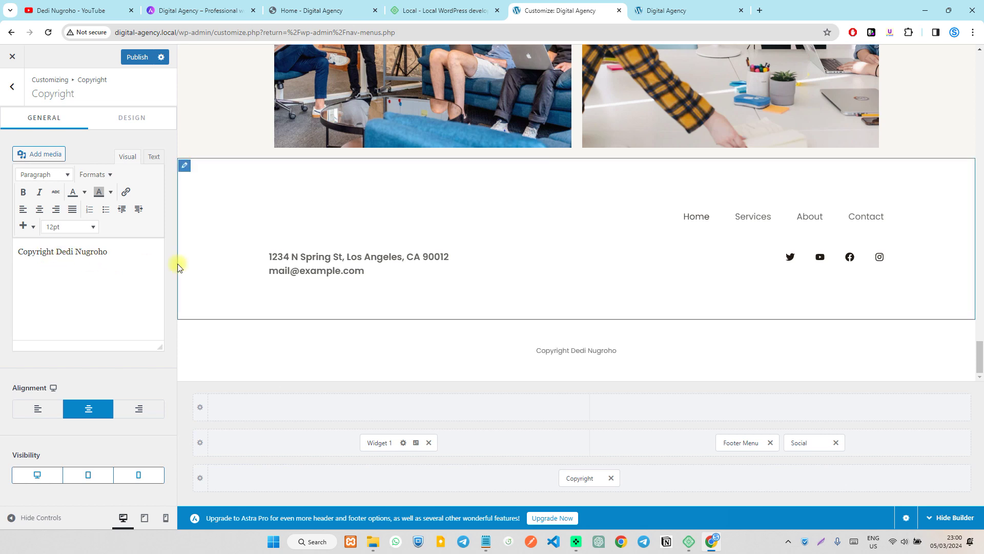
pyautogui.write('-')
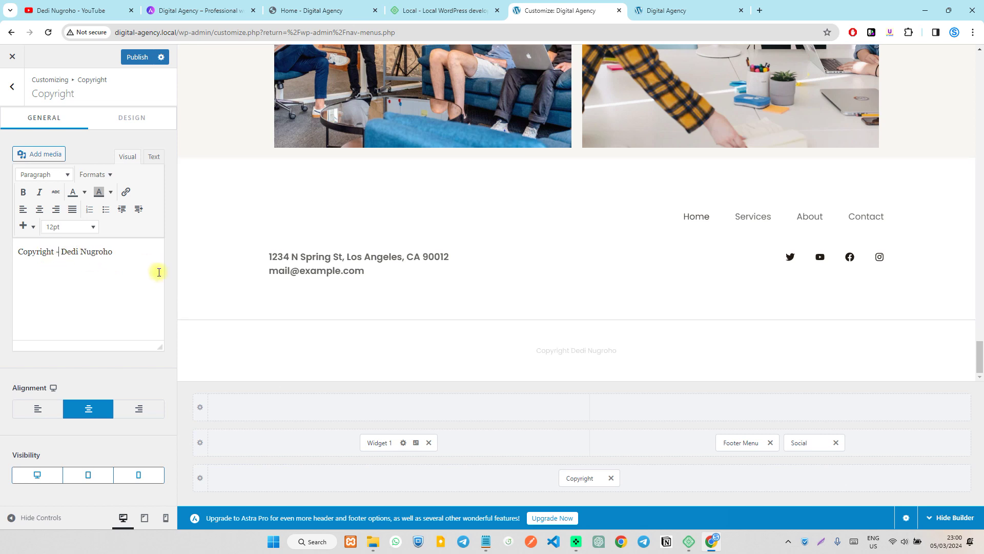
pyautogui.click(133, 56)
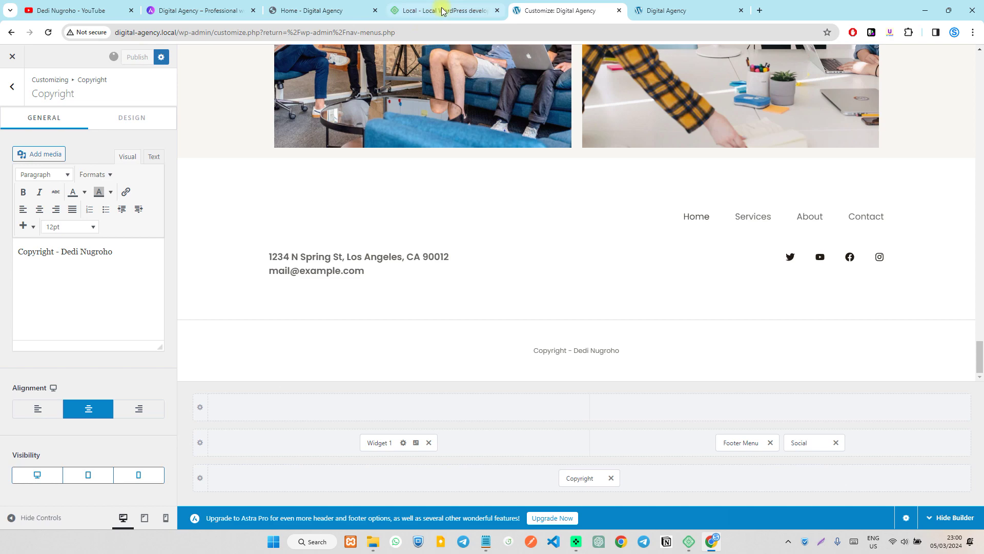
# Reload the live home page, examine the copyright line in its footer, and return to the customizer.
pyautogui.click(669, 10)
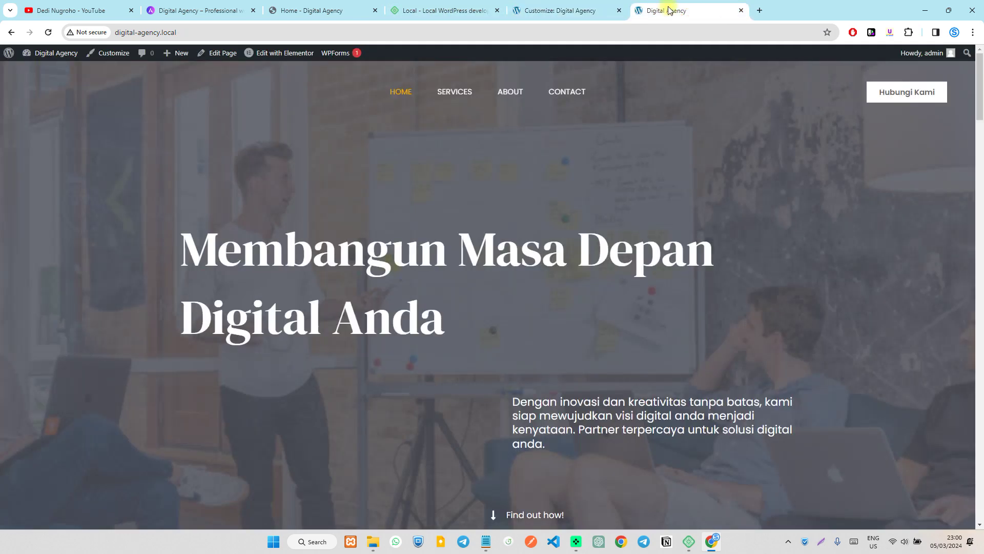
pyautogui.click(48, 33)
pyautogui.scroll(-15, 507, 205)
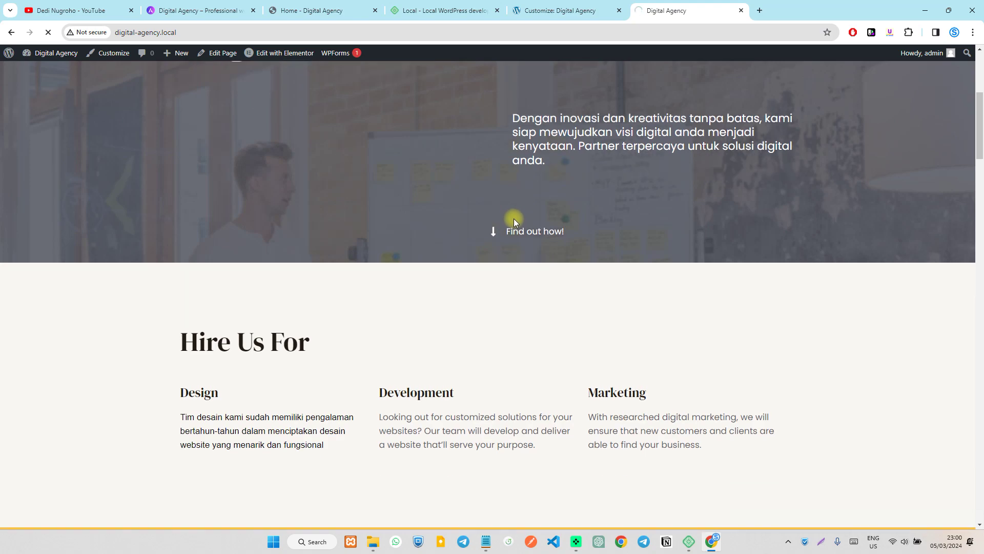
pyautogui.scroll(-20, 503, 207)
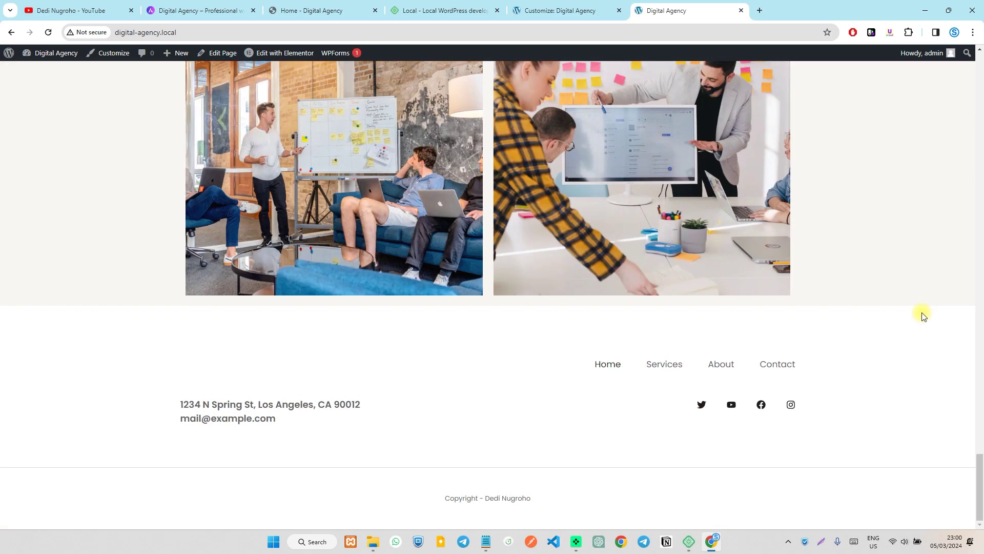
pyautogui.moveTo(440, 497)
pyautogui.mouseDown()
pyautogui.moveTo(589, 507)
pyautogui.moveTo(431, 481)
pyautogui.mouseUp()
pyautogui.click(590, 508)
pyautogui.click(487, 492)
pyautogui.click(584, 7)
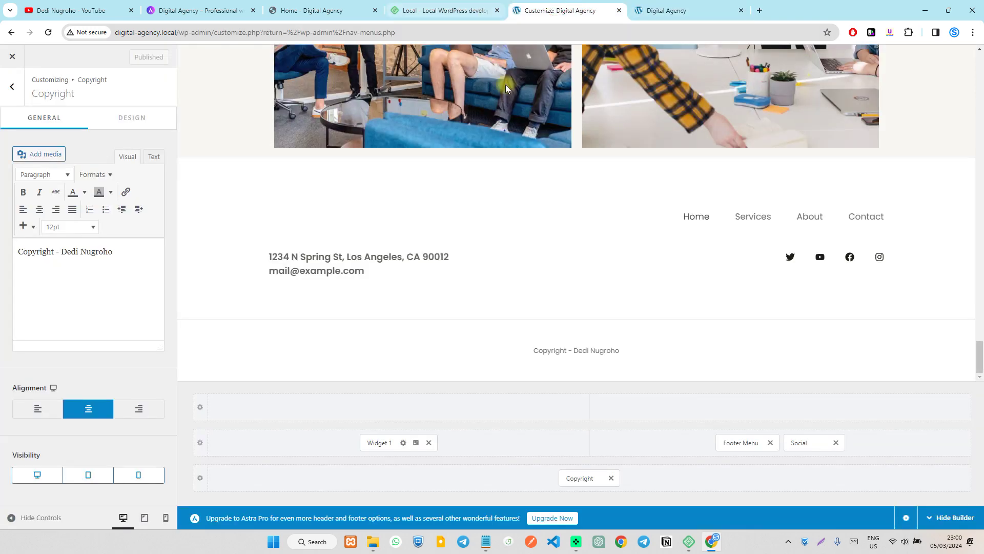
# Leave the footer settings and look through the global typography presets and font options.
pyautogui.scroll(2, 552, 292)
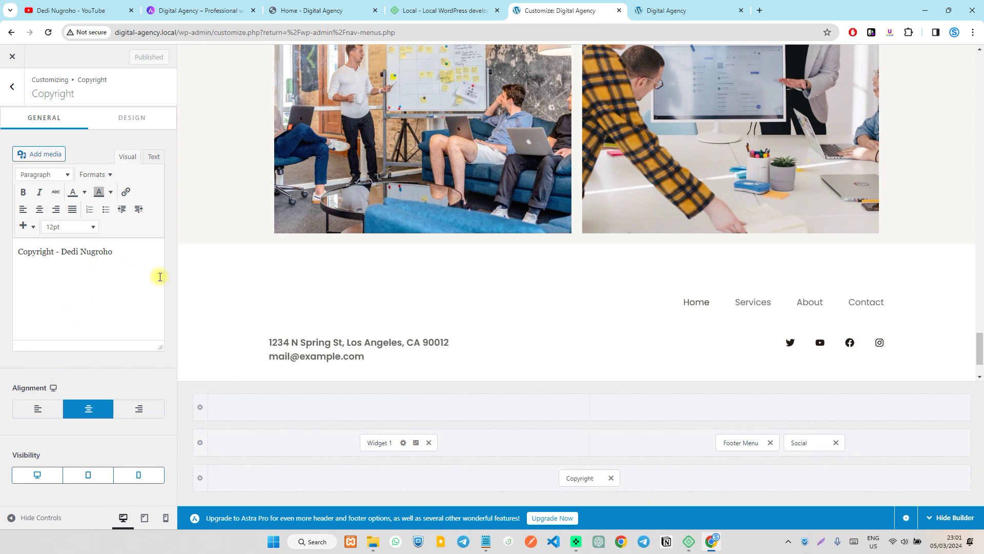
pyautogui.scroll(20, 694, 241)
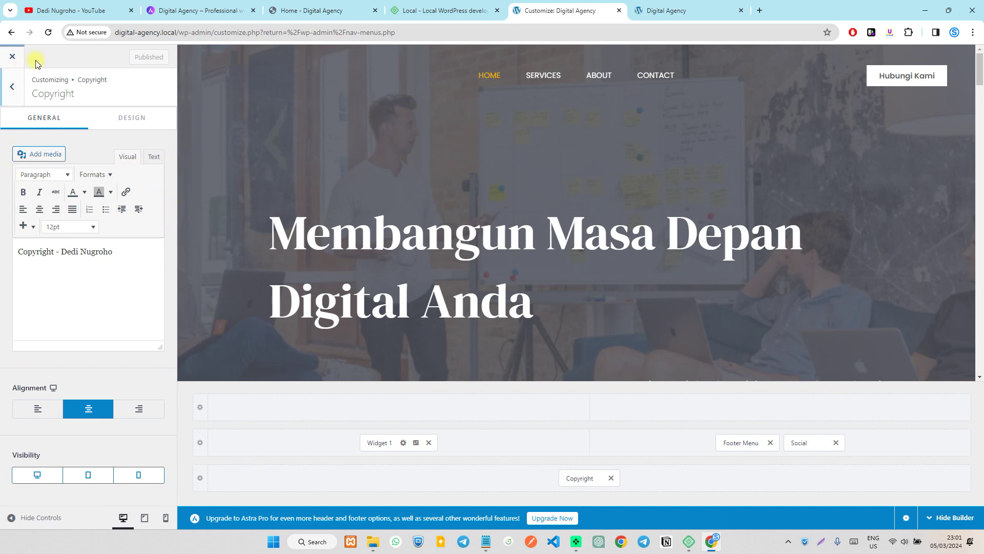
pyautogui.click(11, 86)
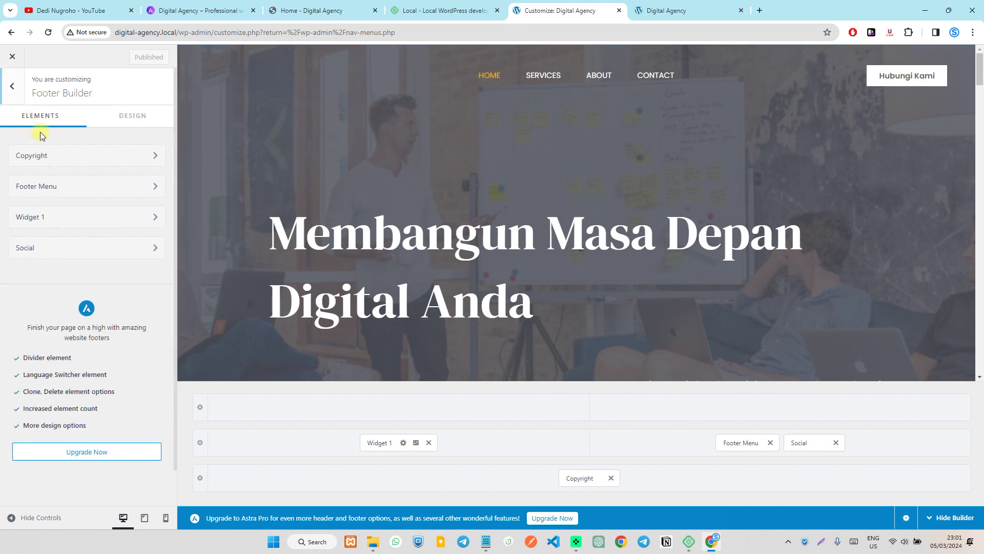
pyautogui.click(10, 85)
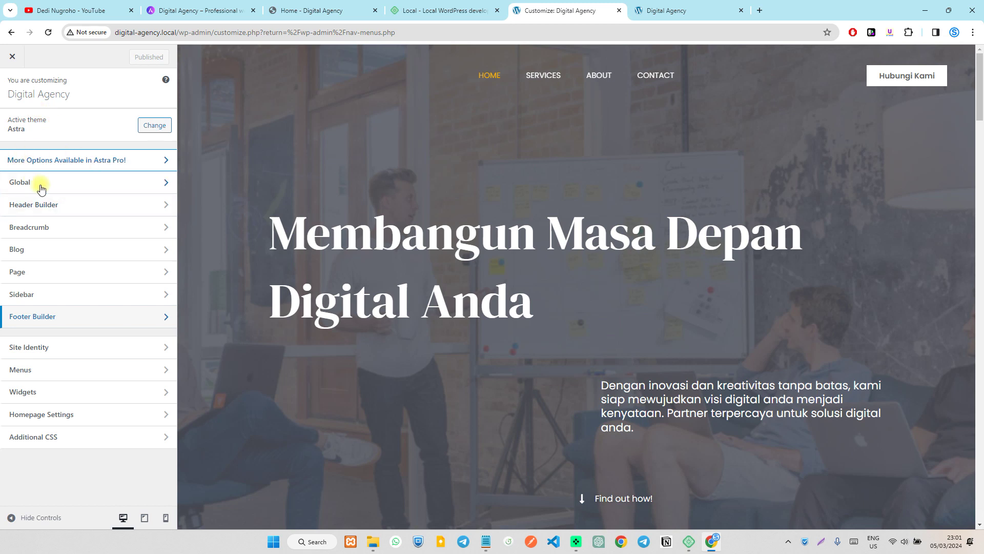
pyautogui.click(51, 185)
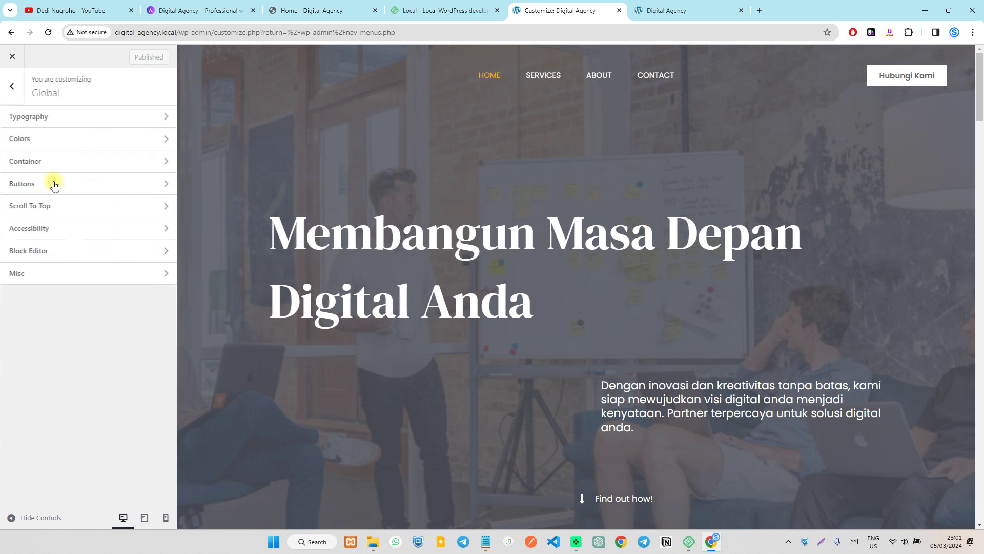
pyautogui.click(44, 117)
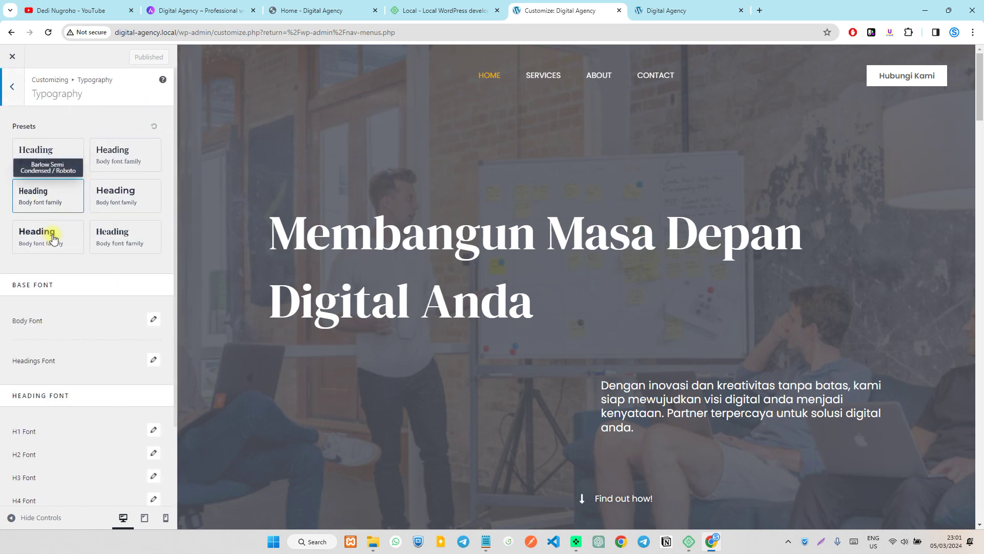
pyautogui.scroll(-3, 145, 297)
pyautogui.scroll(3, 103, 307)
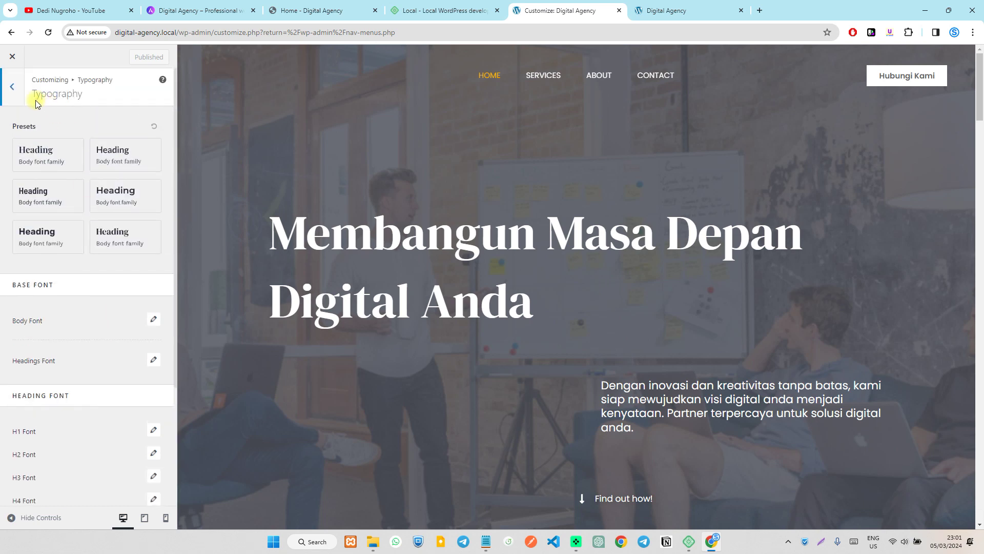
pyautogui.click(15, 87)
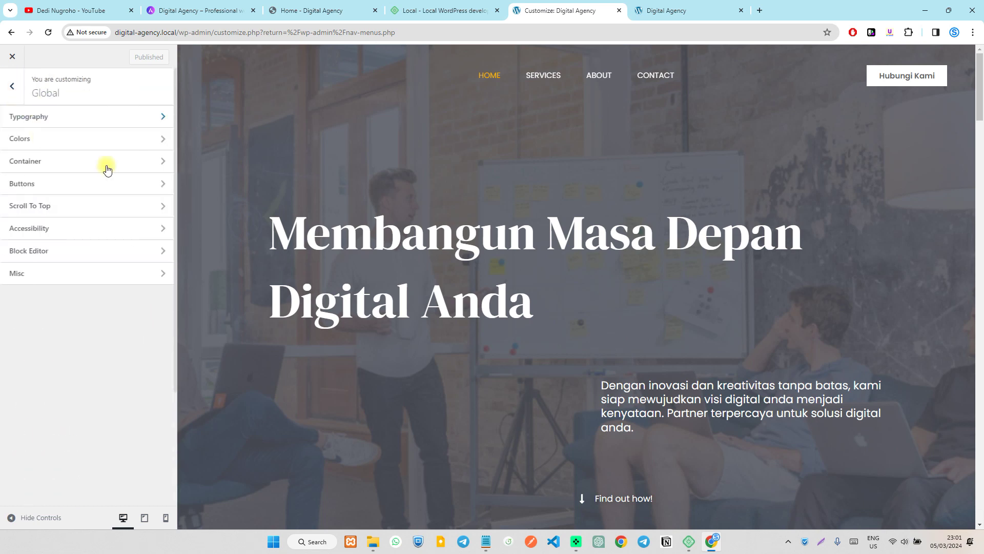
# Look through the global Colors, Container and Buttons settings.
pyautogui.click(62, 144)
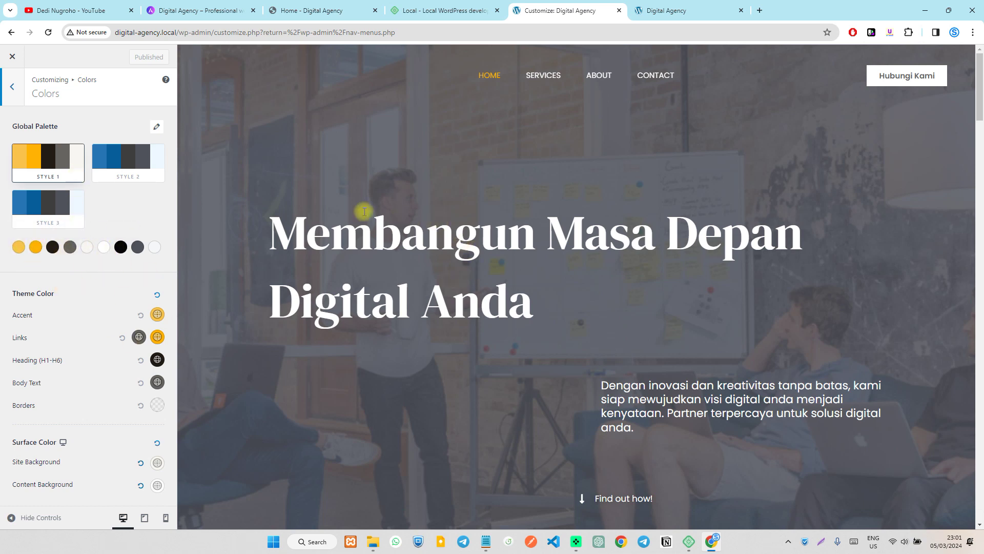
pyautogui.click(12, 86)
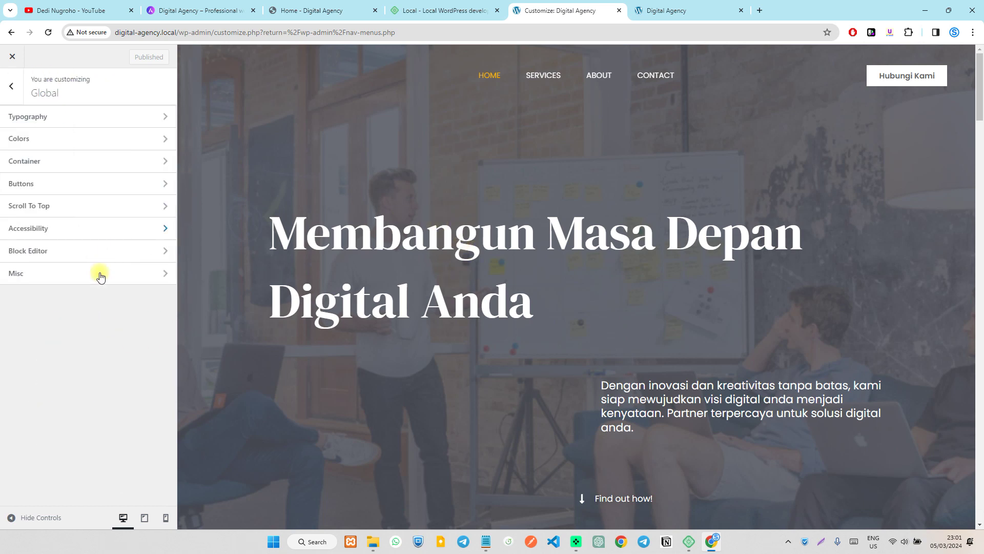
pyautogui.click(23, 160)
pyautogui.click(12, 91)
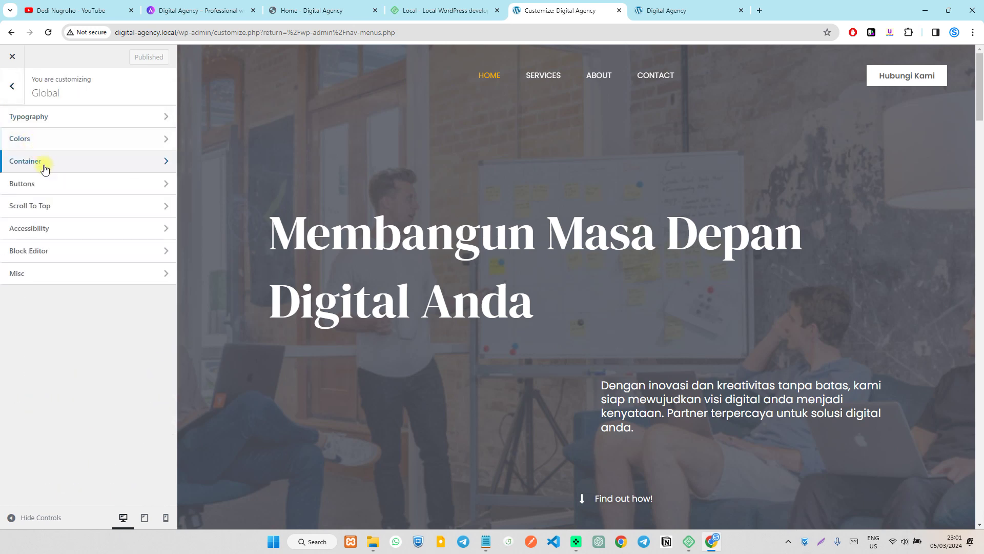
pyautogui.click(49, 183)
pyautogui.scroll(-2, 80, 290)
pyautogui.scroll(2, 81, 289)
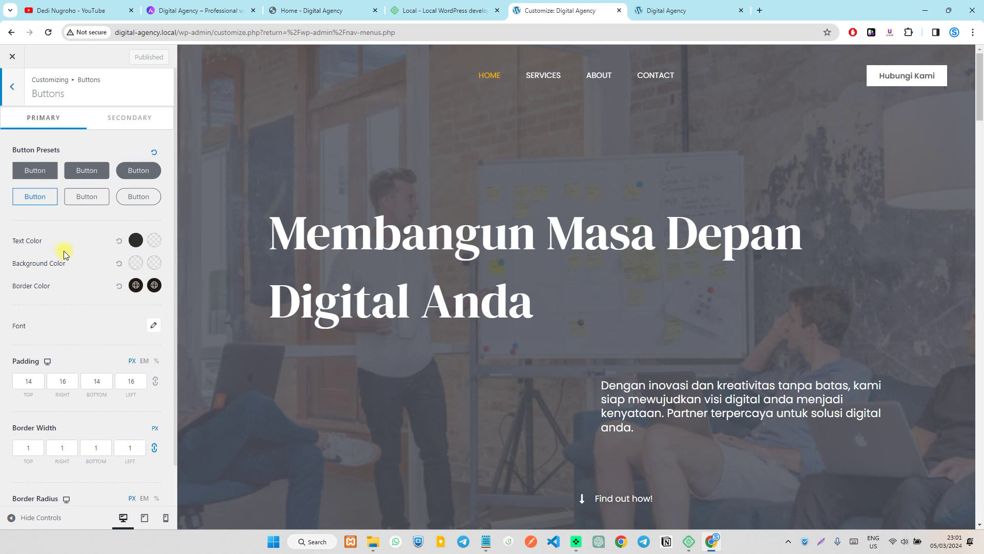
pyautogui.click(21, 95)
# Enable the global Scroll to Top option and bring the footer of the previewed home page into view.
pyautogui.click(83, 211)
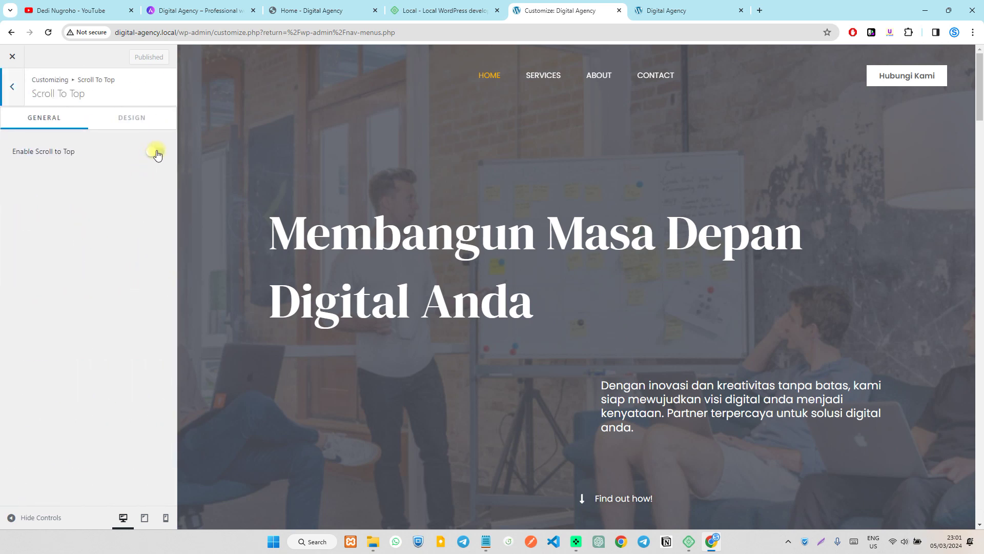
pyautogui.scroll(-15, 638, 359)
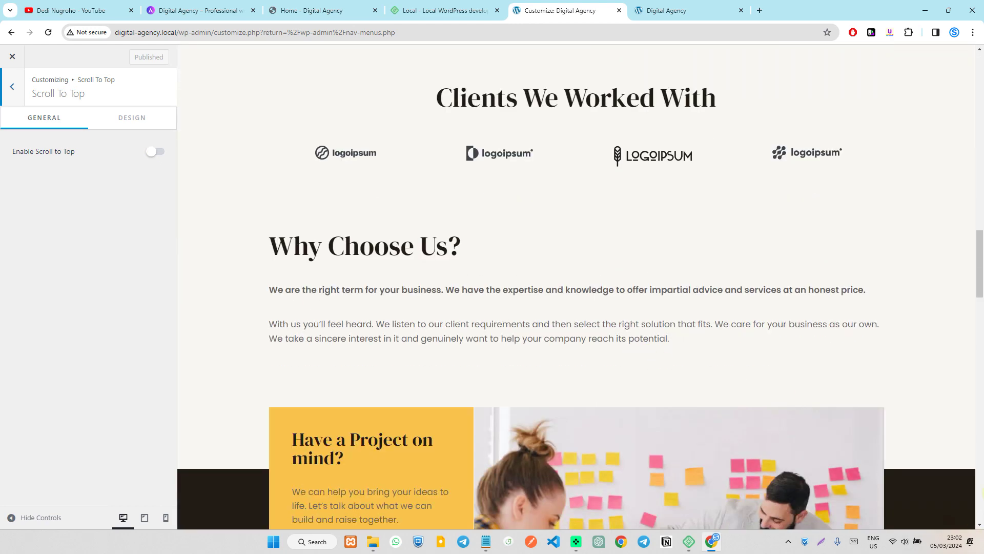
pyautogui.click(155, 152)
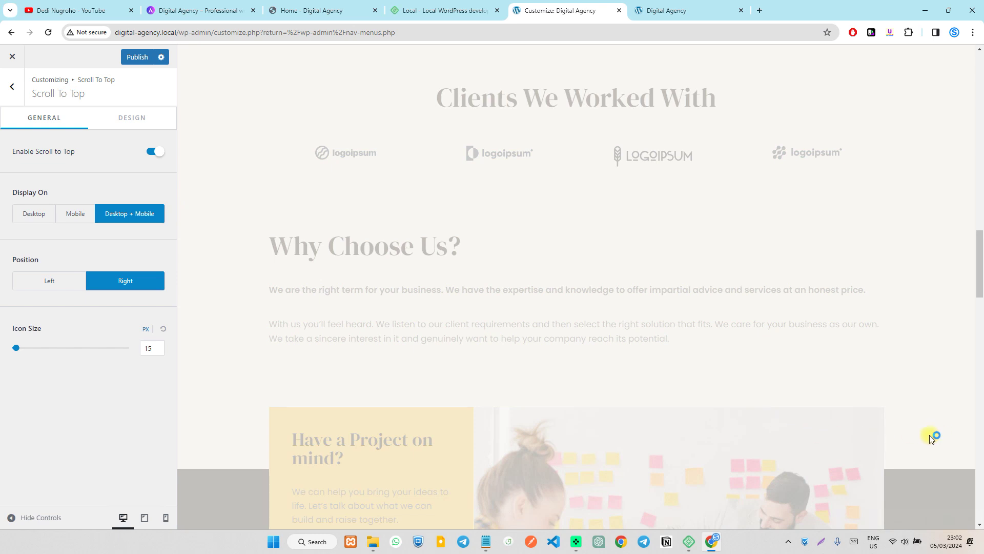
pyautogui.scroll(-15, 949, 460)
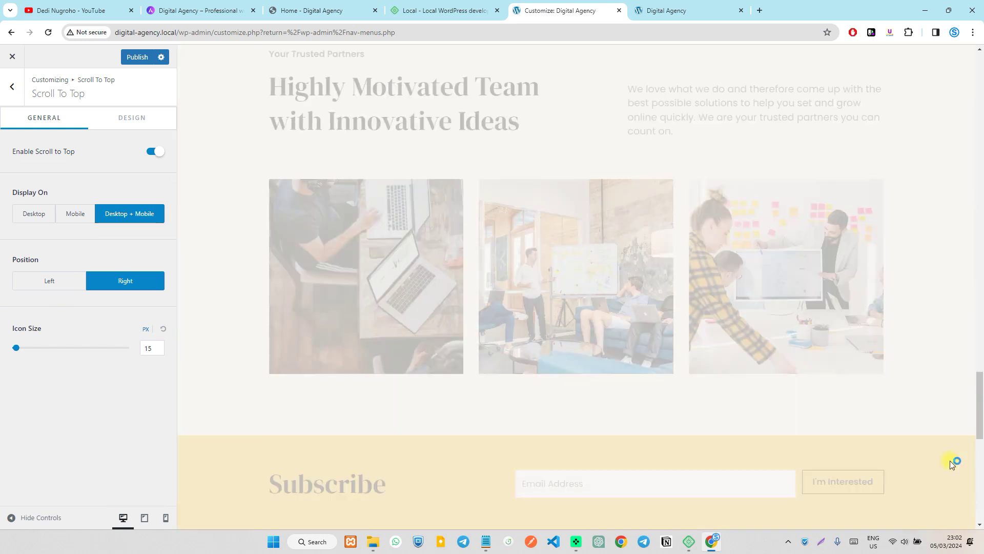
pyautogui.scroll(-10, 931, 347)
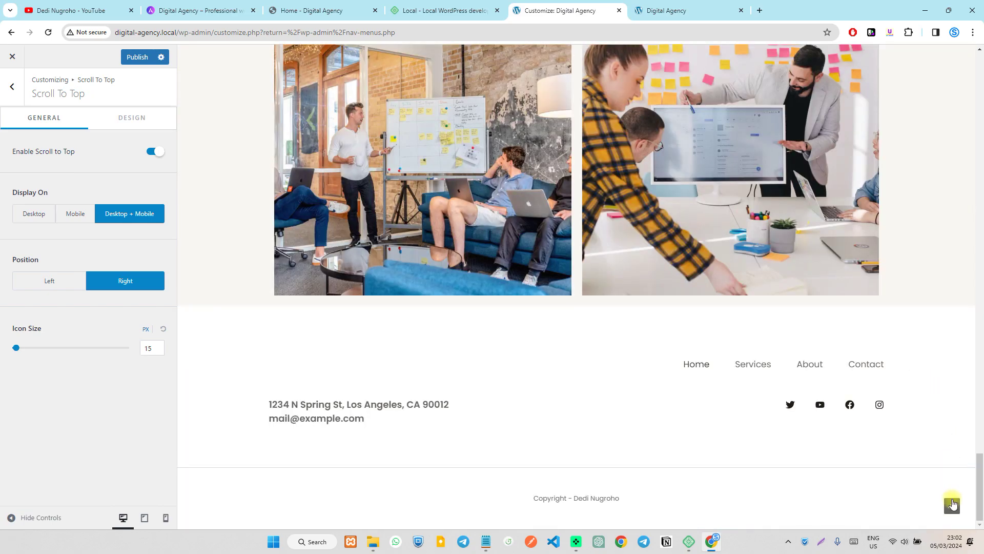
# Test the scroll-to-top button twice from the footer of the previewed home page and publish the change.
pyautogui.click(952, 504)
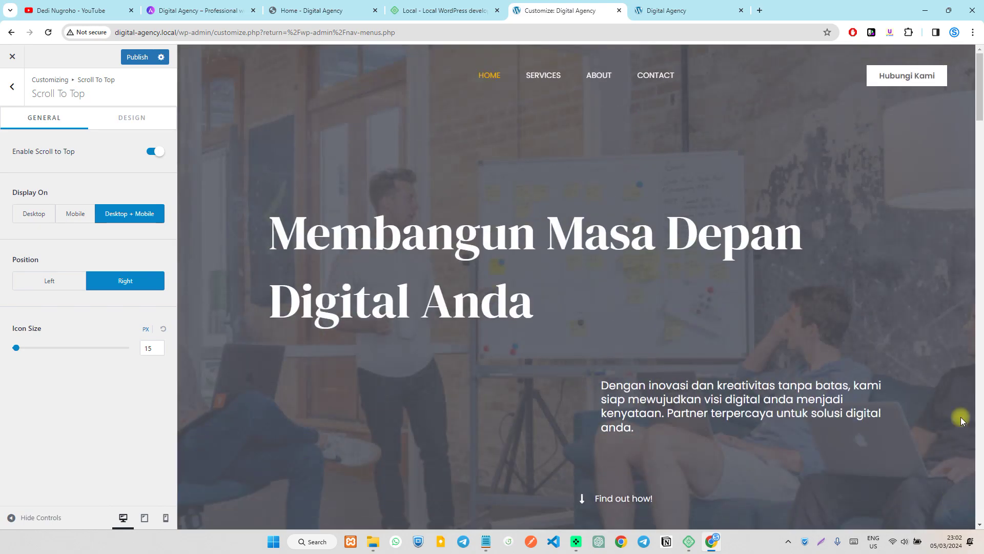
pyautogui.scroll(-5, 918, 266)
pyautogui.scroll(-15, 918, 263)
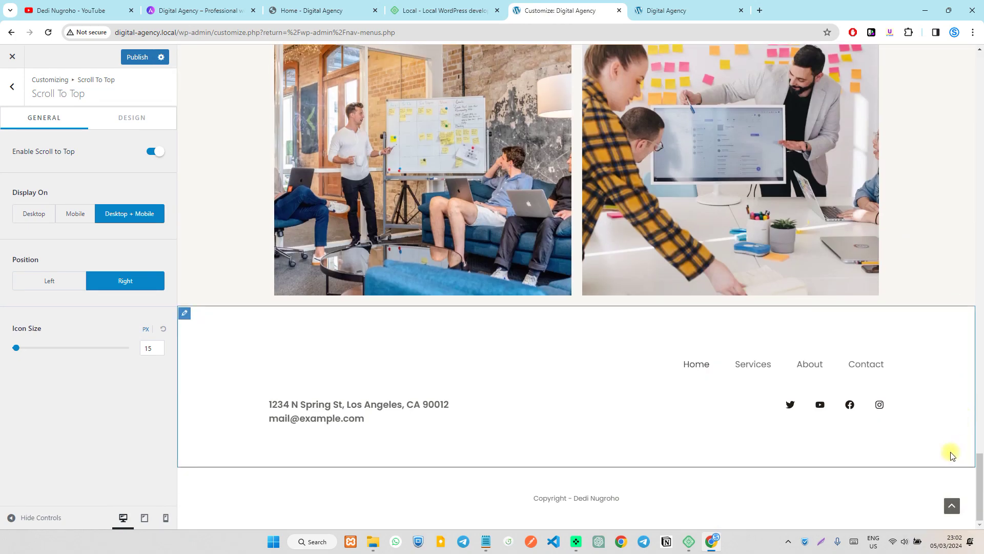
pyautogui.click(951, 504)
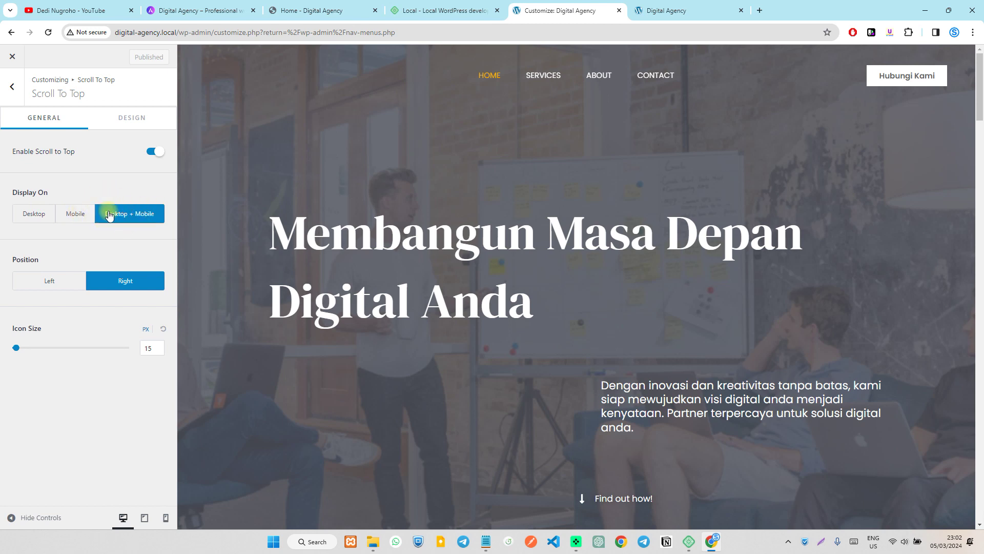
# Look through the global Accessibility, Block Editor and Misc settings and return to the main customizer list.
pyautogui.click(12, 86)
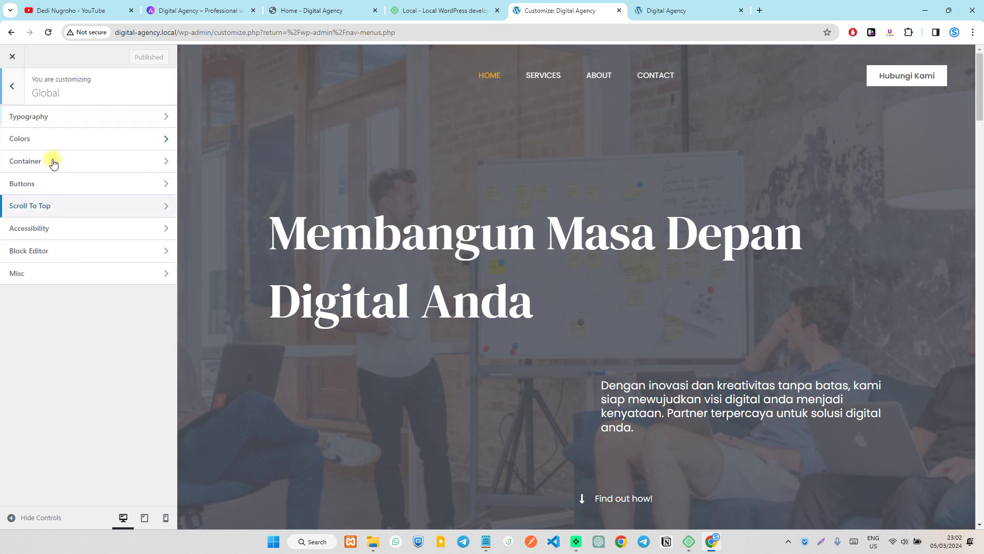
pyautogui.click(57, 234)
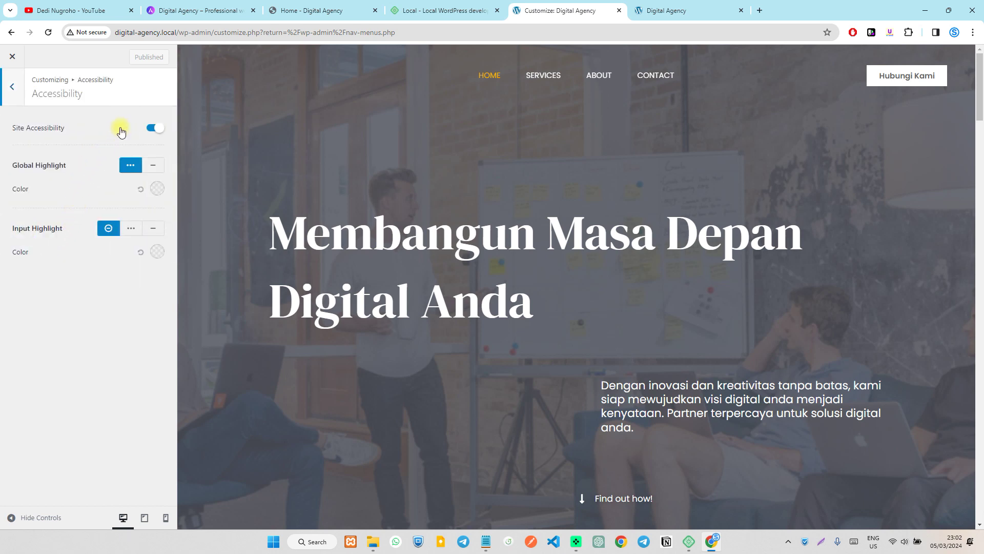
pyautogui.click(9, 88)
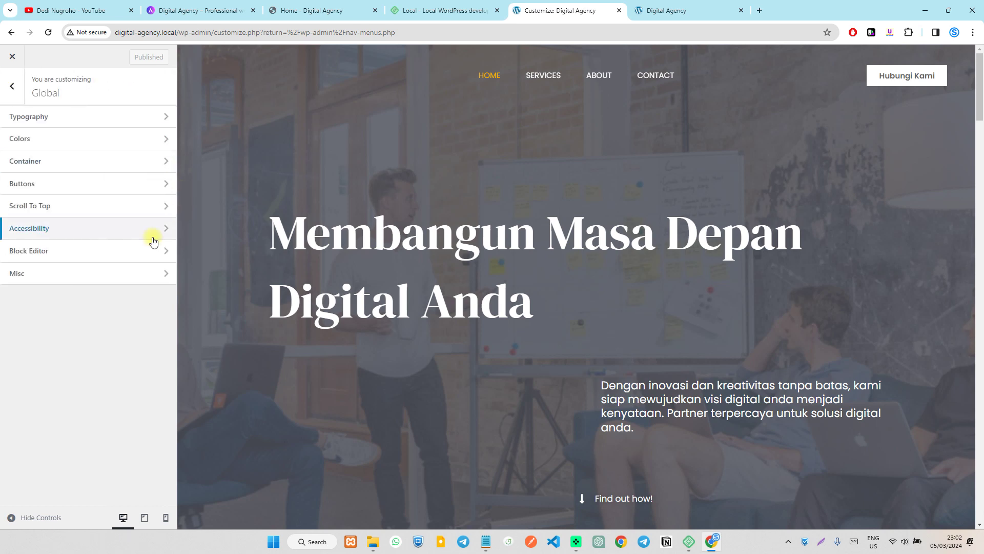
pyautogui.click(79, 250)
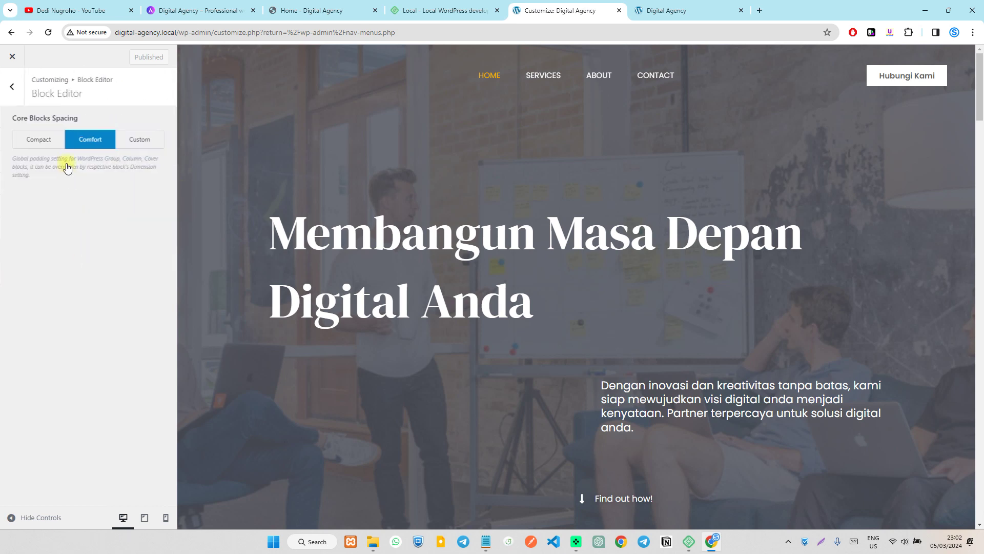
pyautogui.click(11, 87)
pyautogui.click(76, 274)
pyautogui.click(12, 86)
pyautogui.click(12, 86)
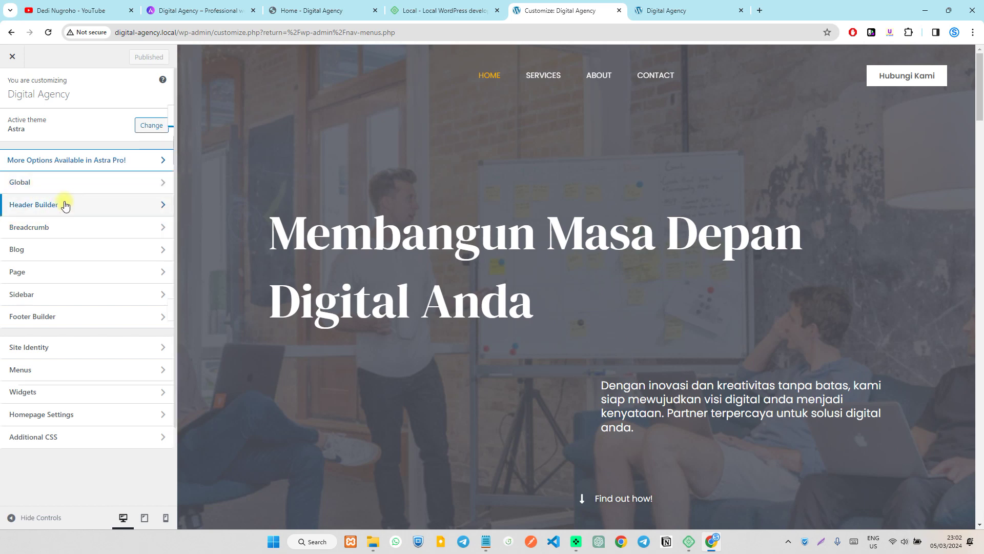
# In the Header Builder, move the Primary Menu from the centre of the middle row to beside Site Title & Logo.
pyautogui.click(65, 205)
pyautogui.scroll(-5, 501, 169)
pyautogui.scroll(5, 500, 190)
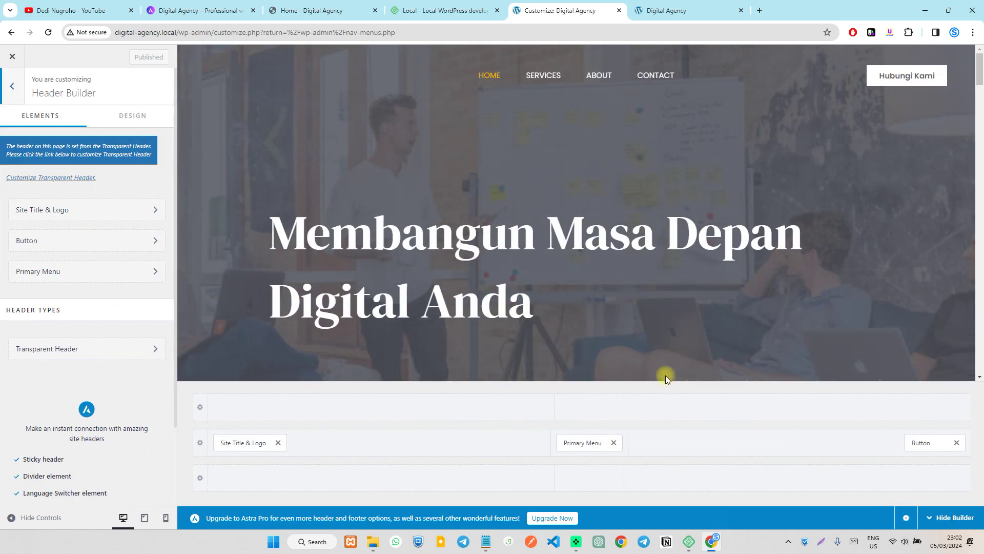
pyautogui.moveTo(576, 440); pyautogui.dragTo(317, 440)
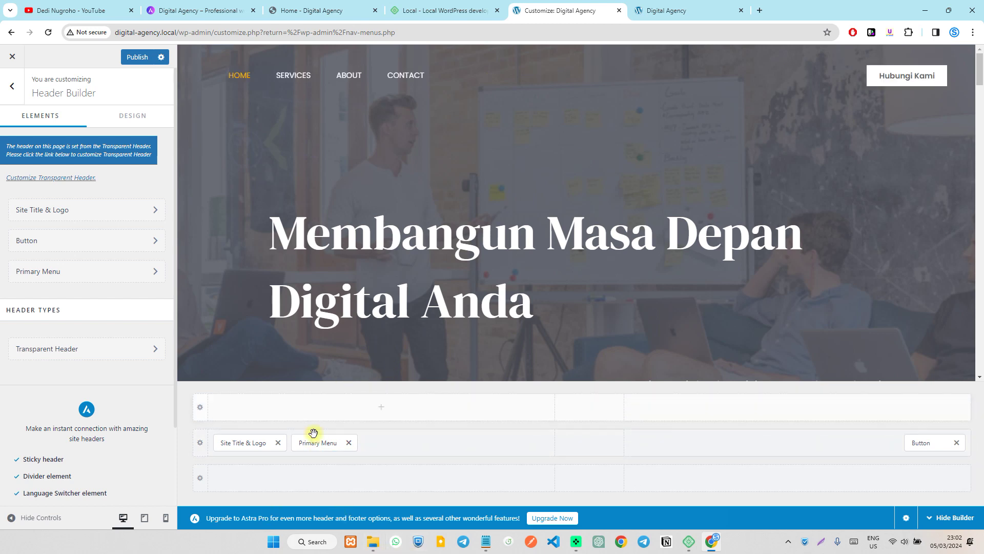
# Try the Primary Menu beside the header's Button element and return it to beside Site Title & Logo.
pyautogui.moveTo(312, 441); pyautogui.dragTo(774, 441)
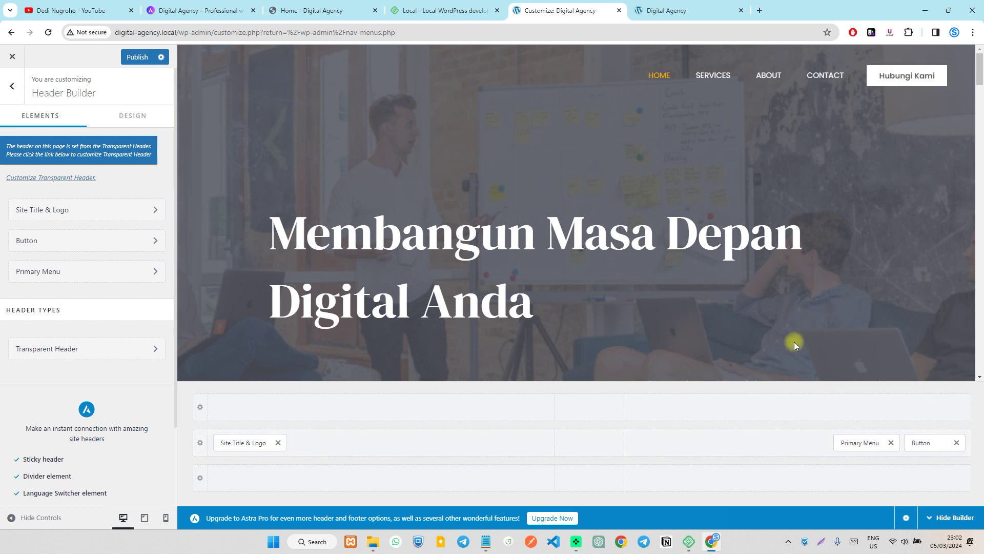
pyautogui.moveTo(853, 447); pyautogui.dragTo(343, 446)
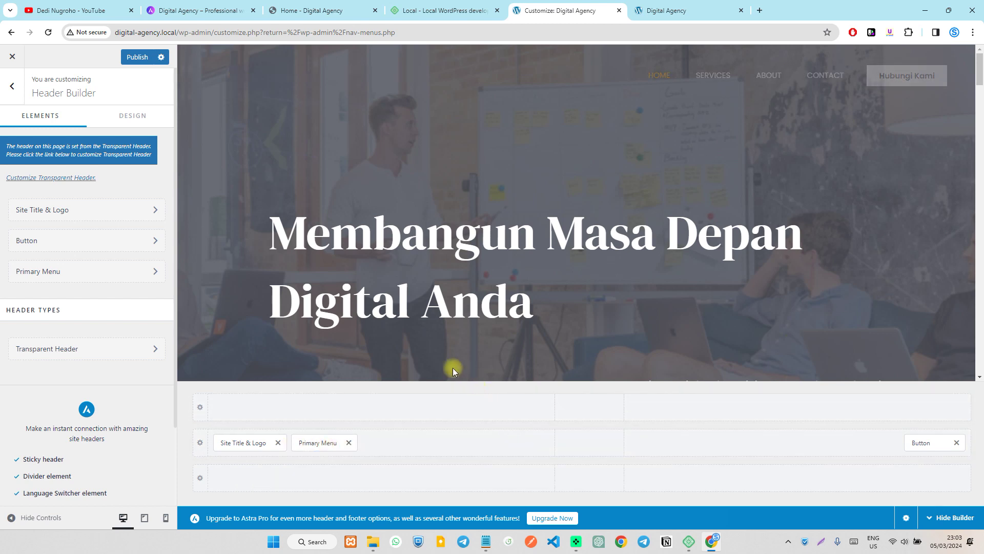
# Check the previewed page below the header and publish the new header layout.
pyautogui.scroll(-2, 407, 272)
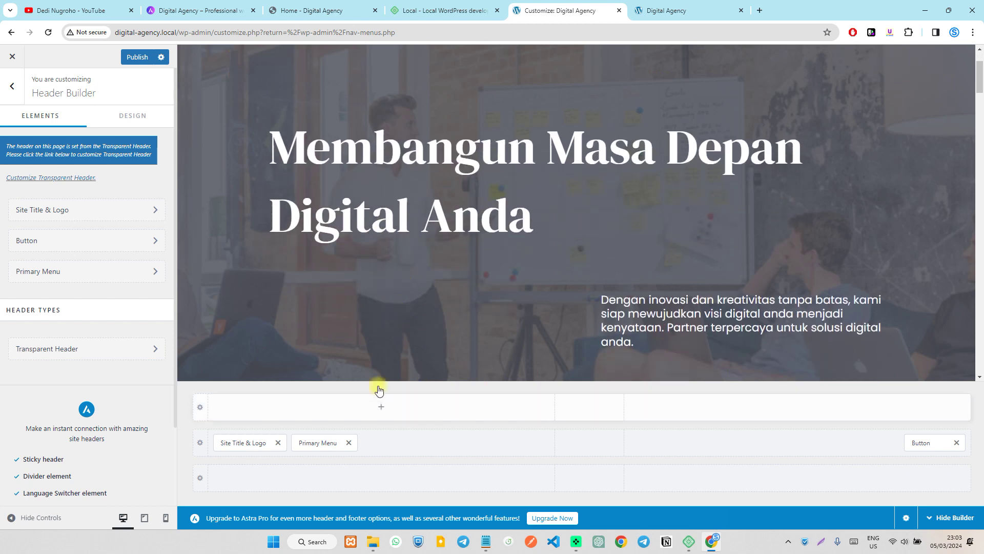
pyautogui.scroll(-2, 82, 287)
pyautogui.scroll(2, 95, 198)
pyautogui.click(132, 57)
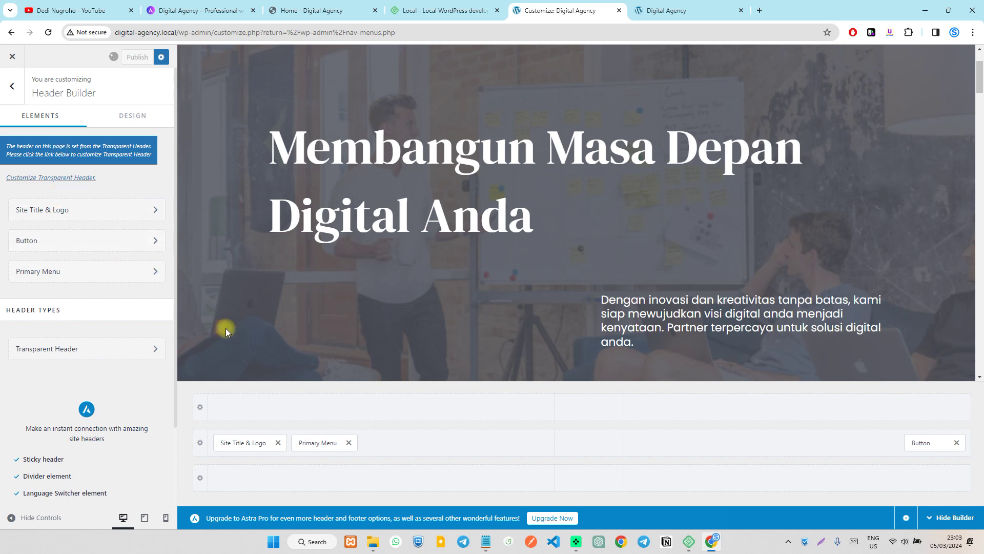
# Look through the settings of the header's Primary Menu and the Breadcrumb, Blog and Sidebar sections.
pyautogui.click(326, 442)
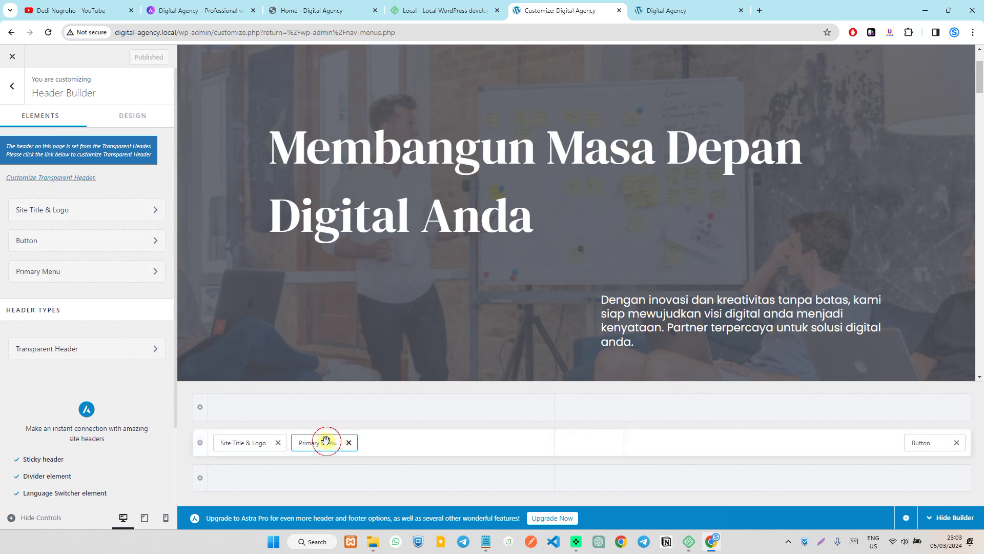
pyautogui.click(15, 95)
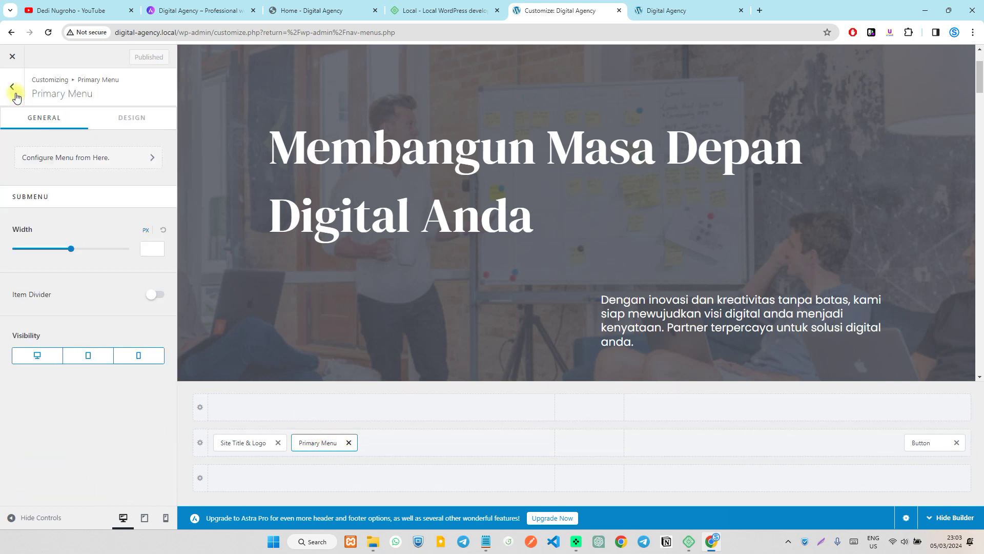
pyautogui.click(7, 94)
pyautogui.click(10, 88)
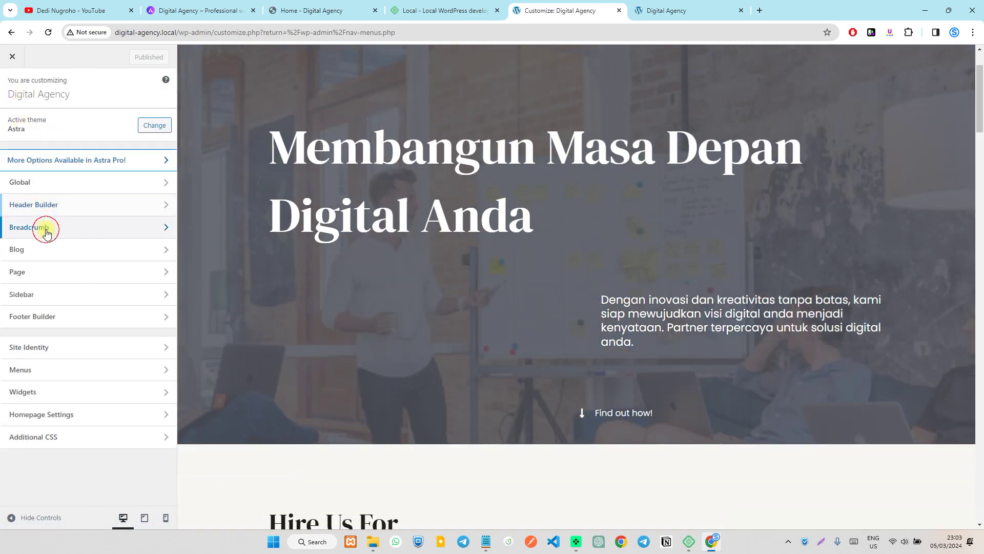
pyautogui.click(46, 226)
pyautogui.click(13, 90)
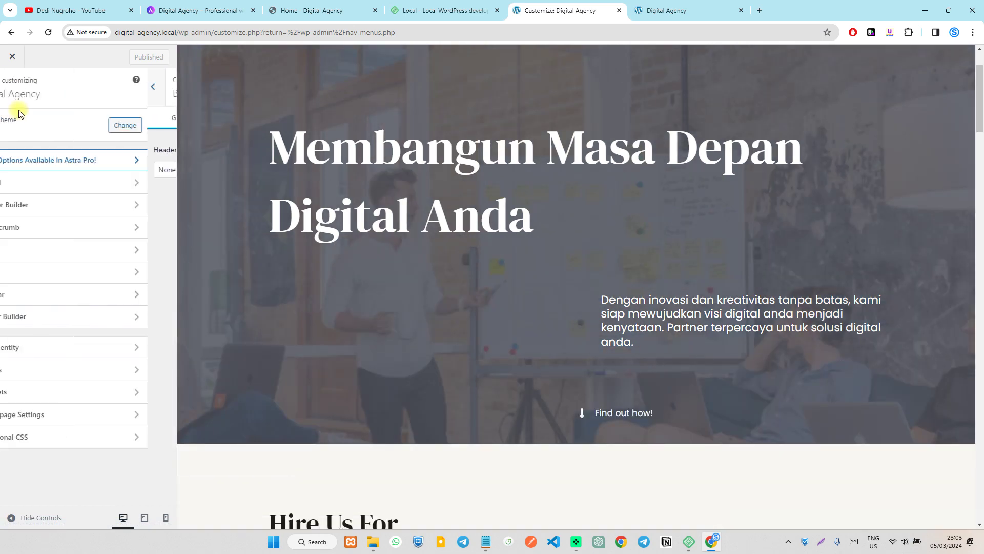
pyautogui.click(79, 246)
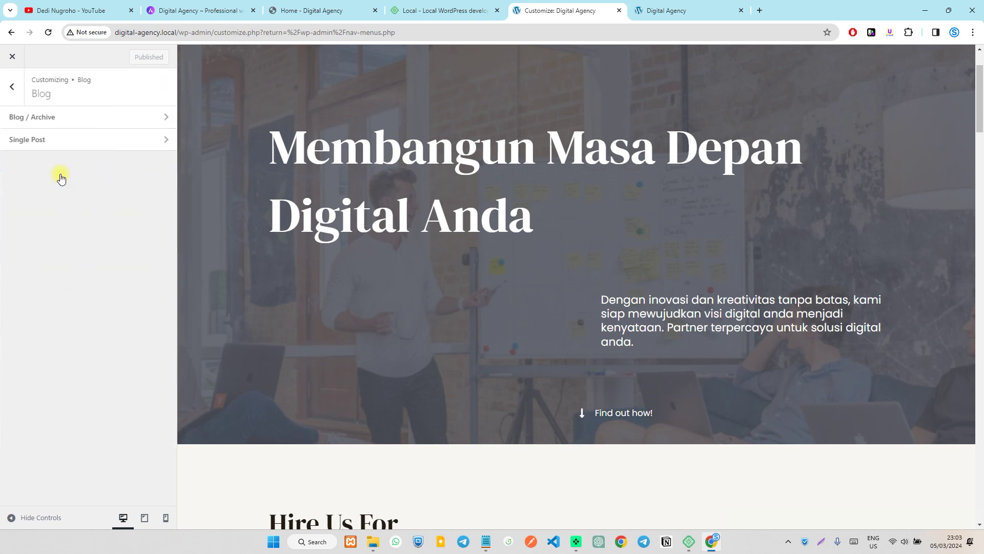
pyautogui.click(9, 82)
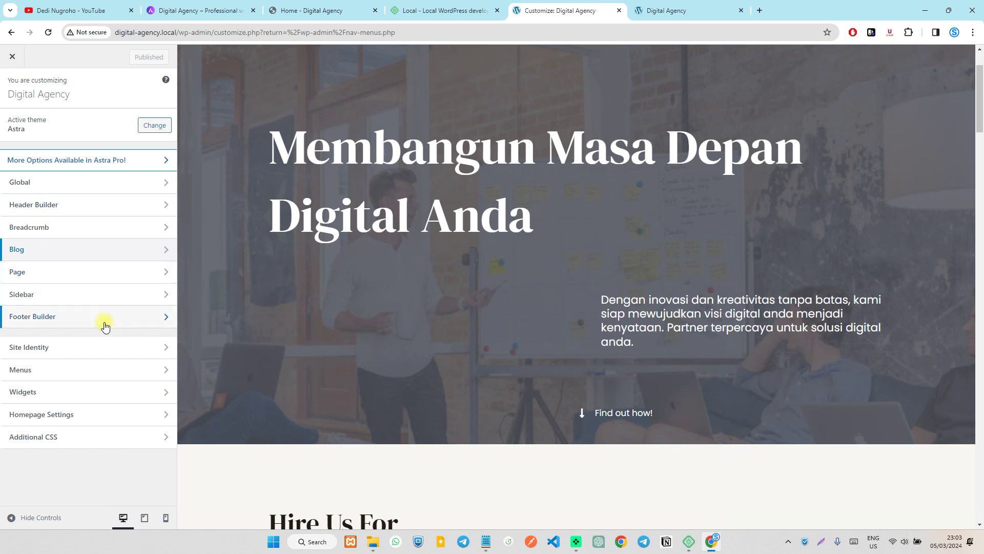
pyautogui.click(57, 292)
pyautogui.scroll(-3, 66, 267)
pyautogui.scroll(3, 62, 256)
pyautogui.click(11, 86)
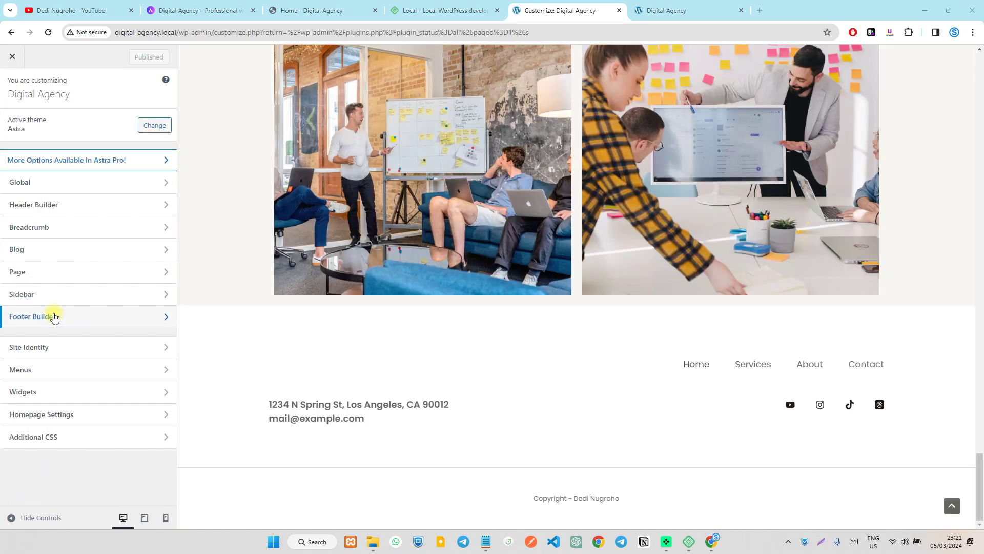
# In the Footer Builder, add a Linkedin icon to the footer's Social element.
pyautogui.click(55, 317)
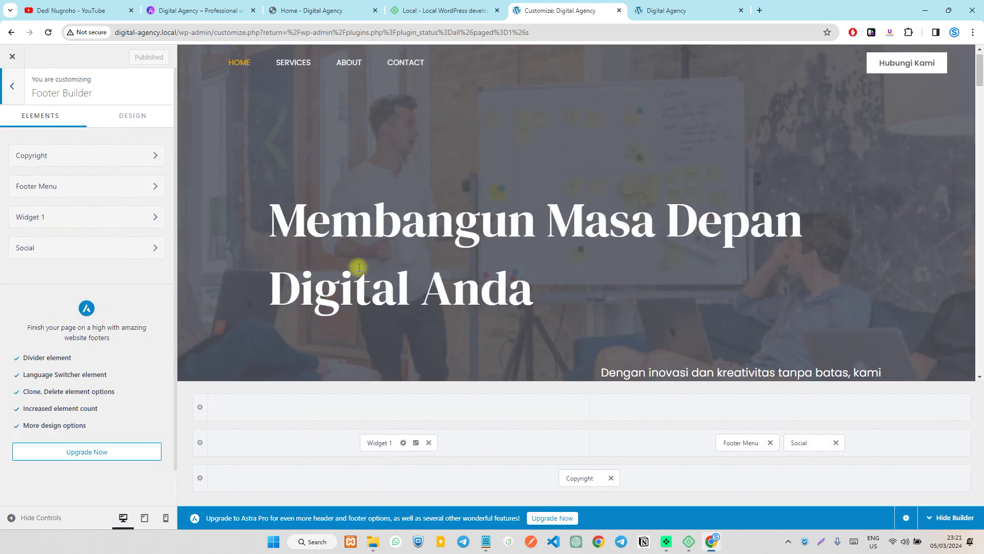
pyautogui.scroll(-20, 402, 246)
pyautogui.scroll(-10, 667, 259)
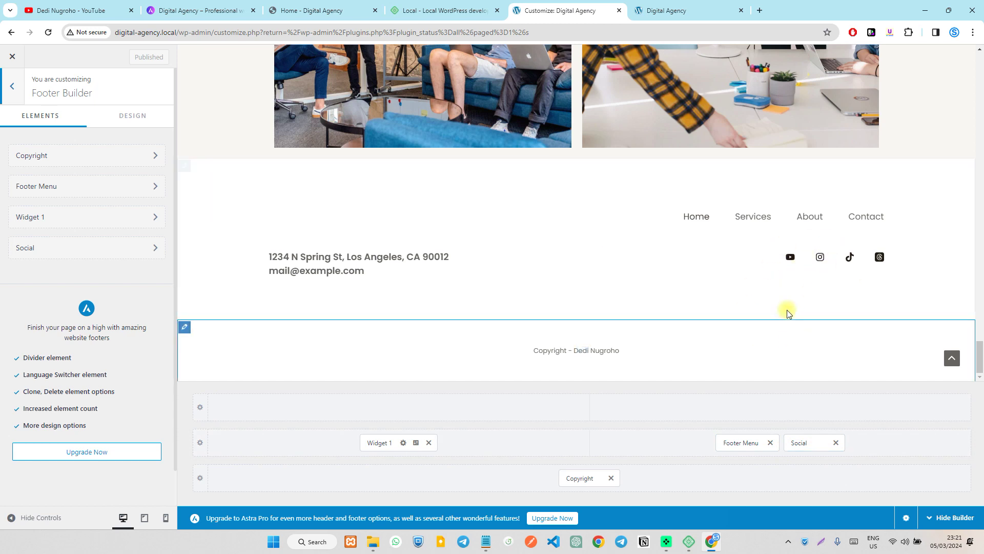
pyautogui.click(800, 444)
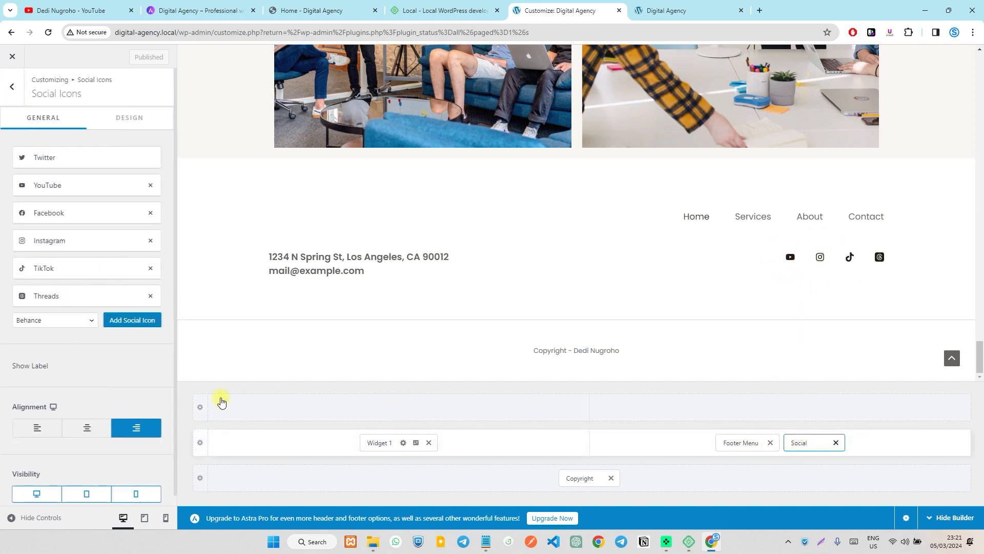
pyautogui.click(61, 320)
pyautogui.scroll(-2, 40, 400)
pyautogui.click(31, 361)
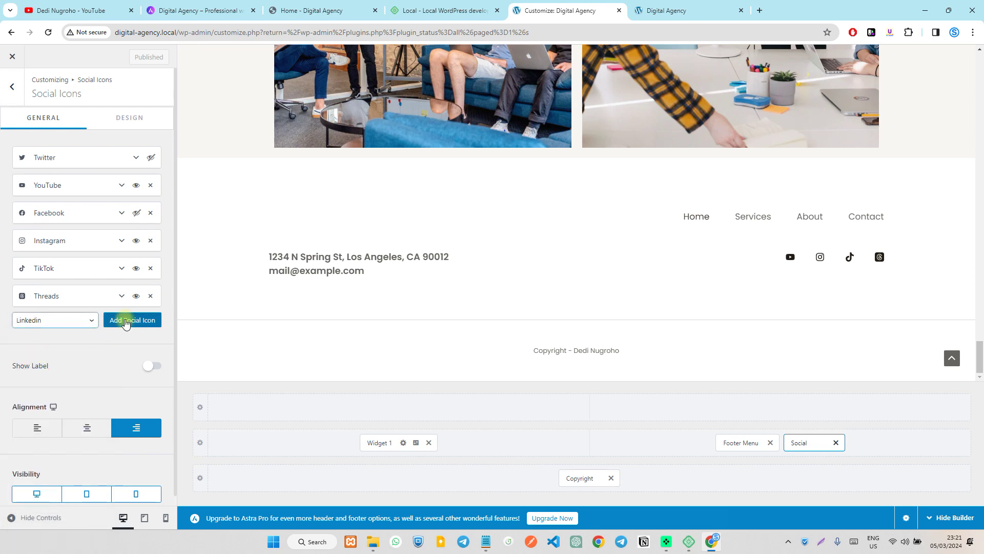
pyautogui.click(126, 320)
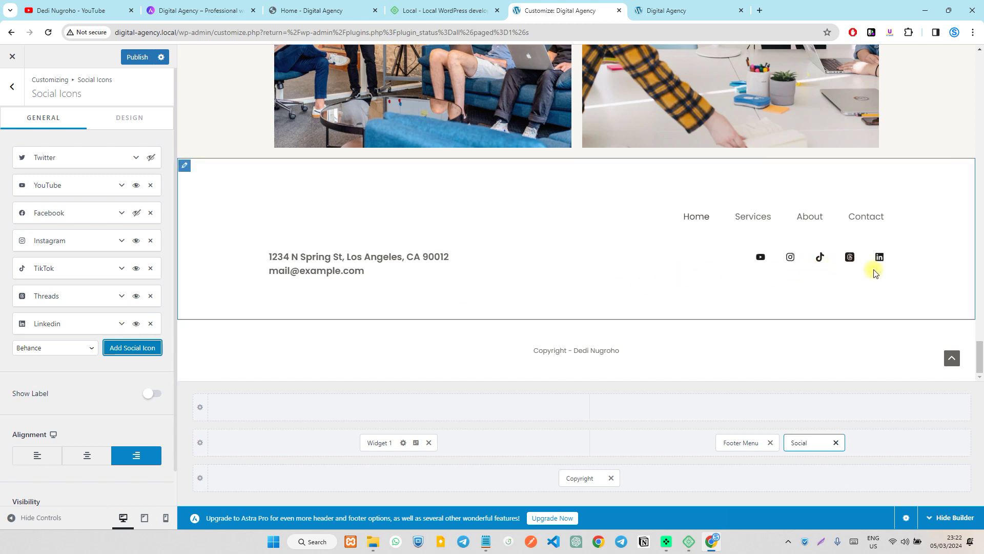
# Expand the Linkedin, Threads and TikTok icon settings and look at their empty URL fields.
pyautogui.click(121, 324)
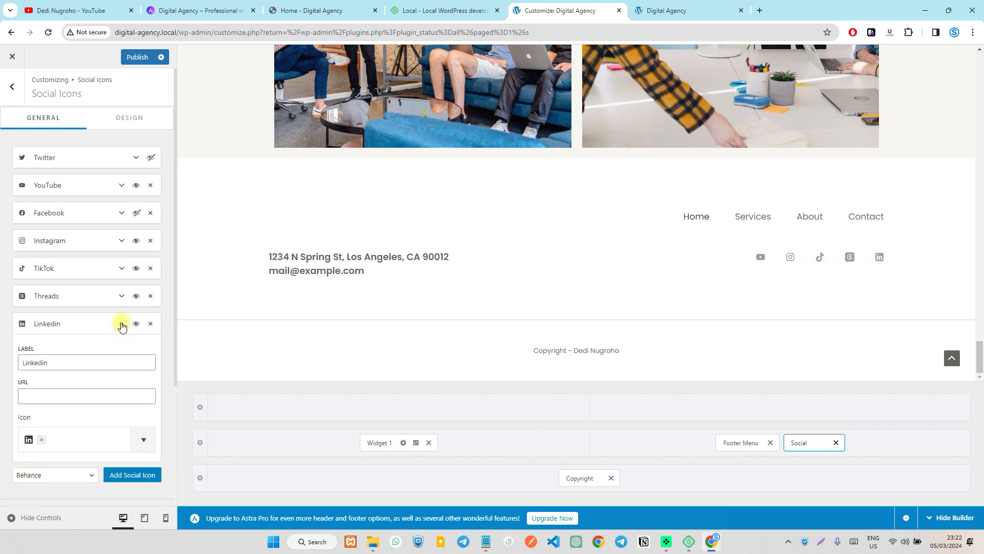
pyautogui.click(61, 394)
pyautogui.click(121, 296)
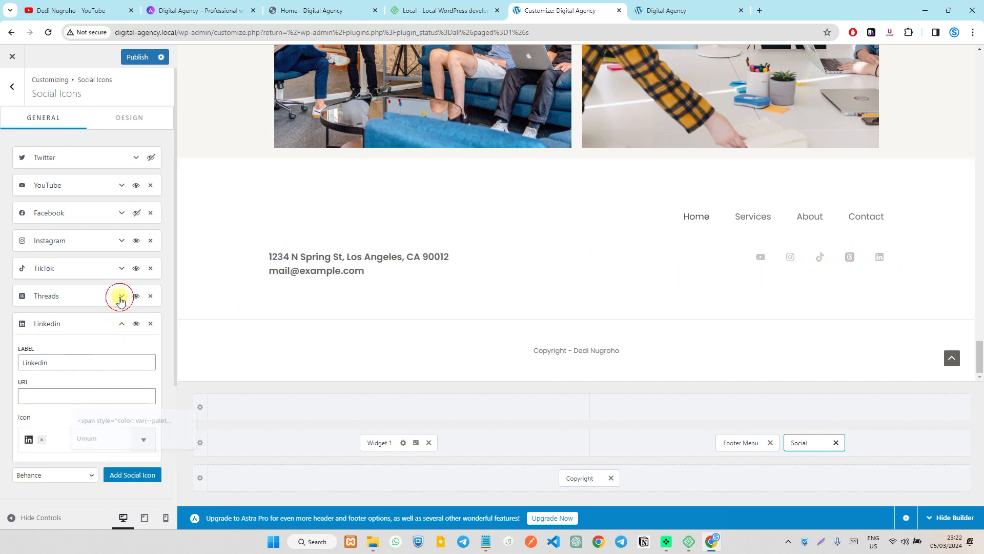
pyautogui.click(59, 363)
pyautogui.click(121, 268)
pyautogui.click(57, 339)
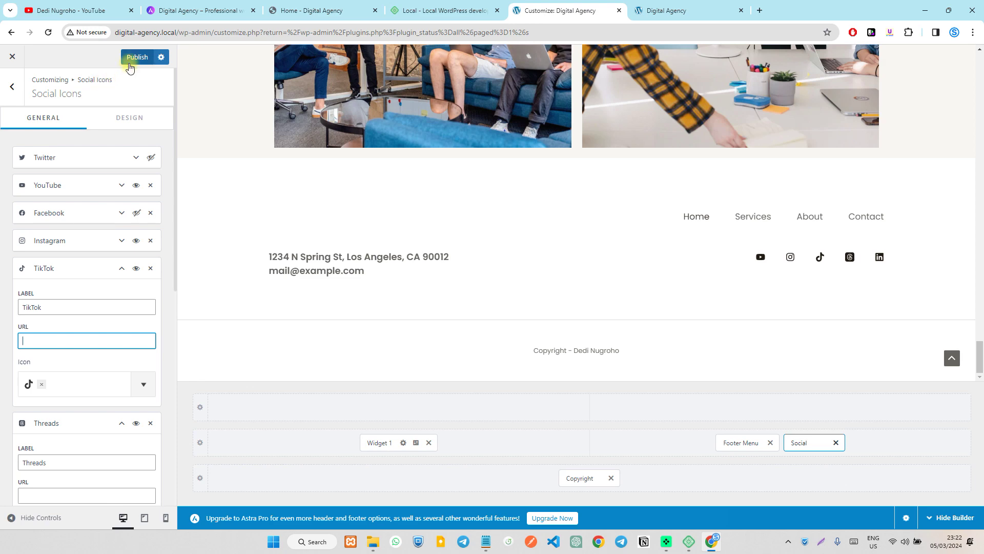
# Look at the Site Identity section and leave the Customizer, discarding the unpublished changes.
pyautogui.click(11, 91)
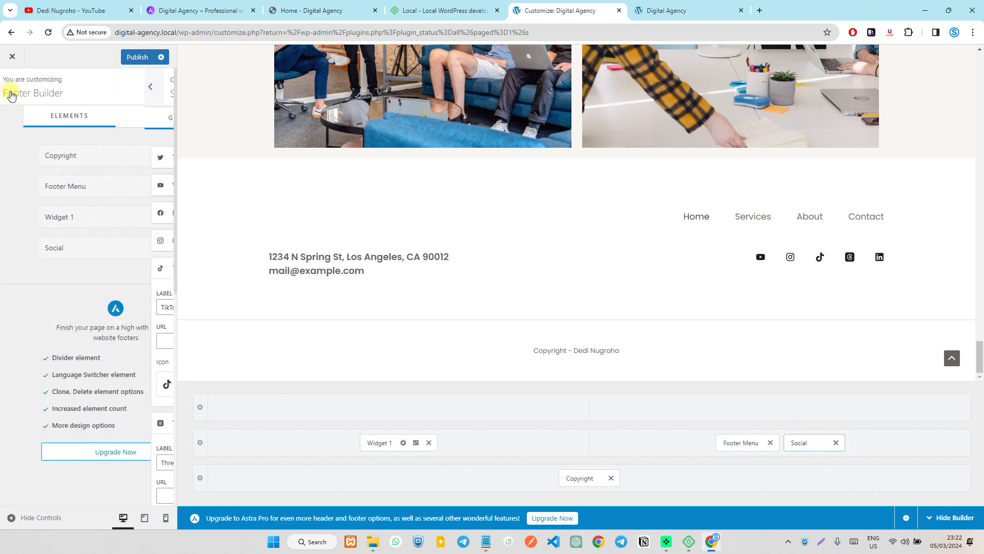
pyautogui.click(12, 91)
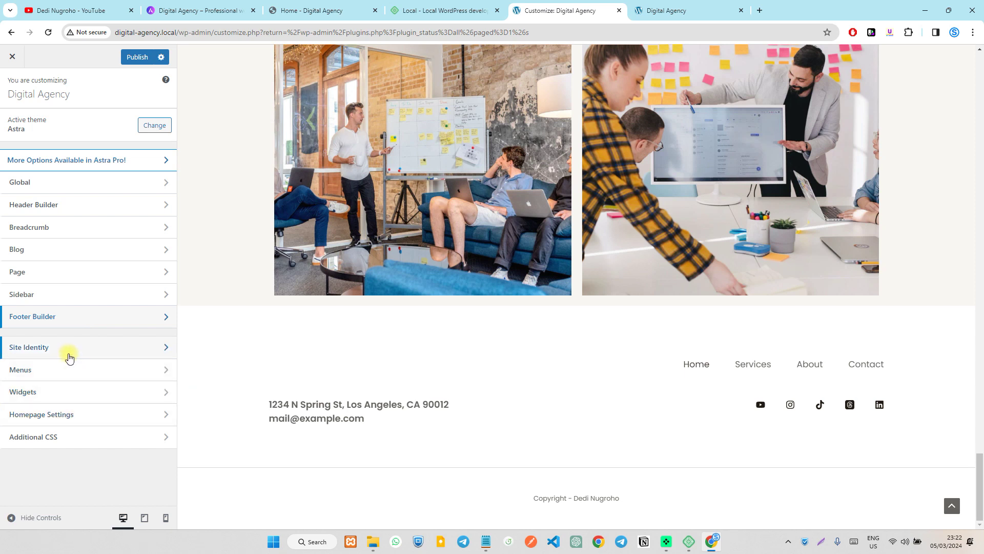
pyautogui.click(60, 343)
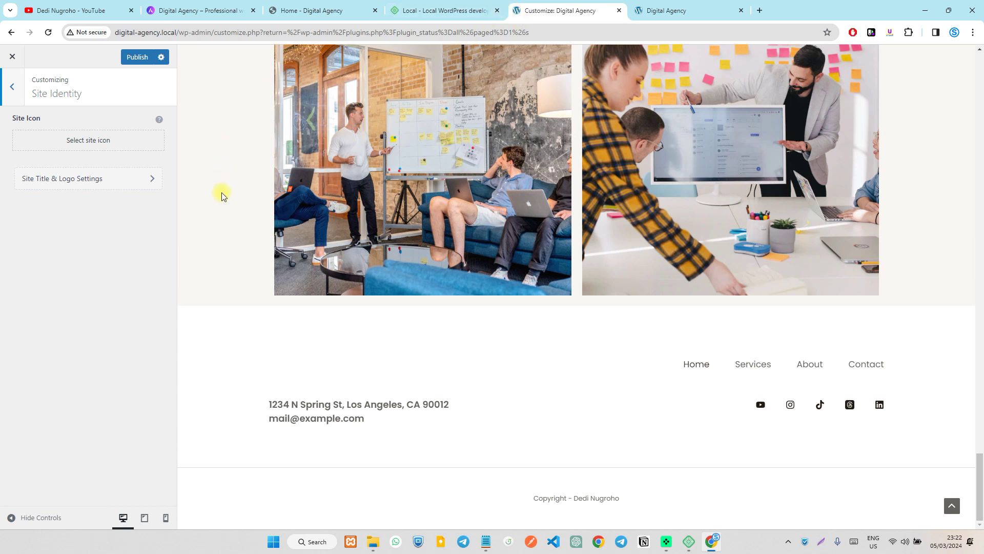
pyautogui.click(11, 87)
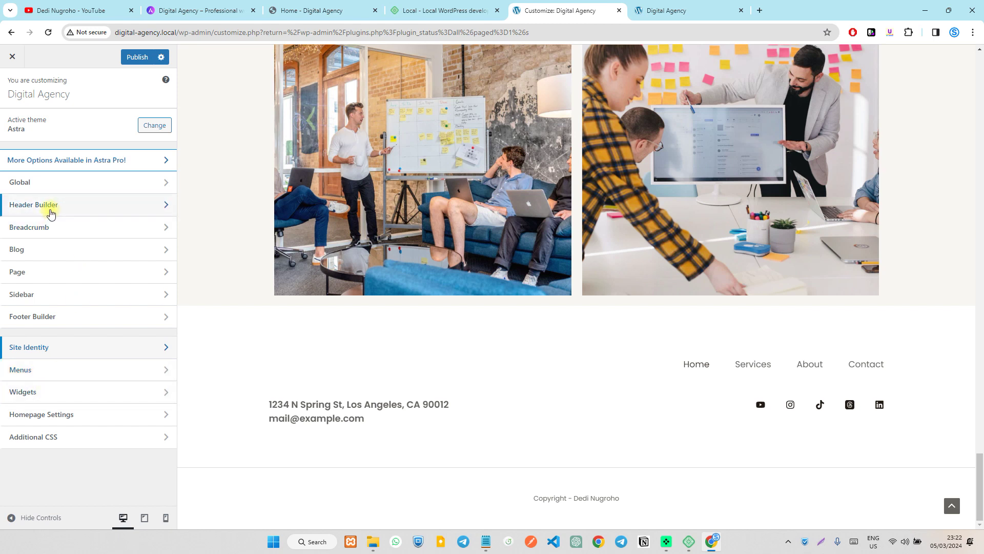
pyautogui.click(12, 56)
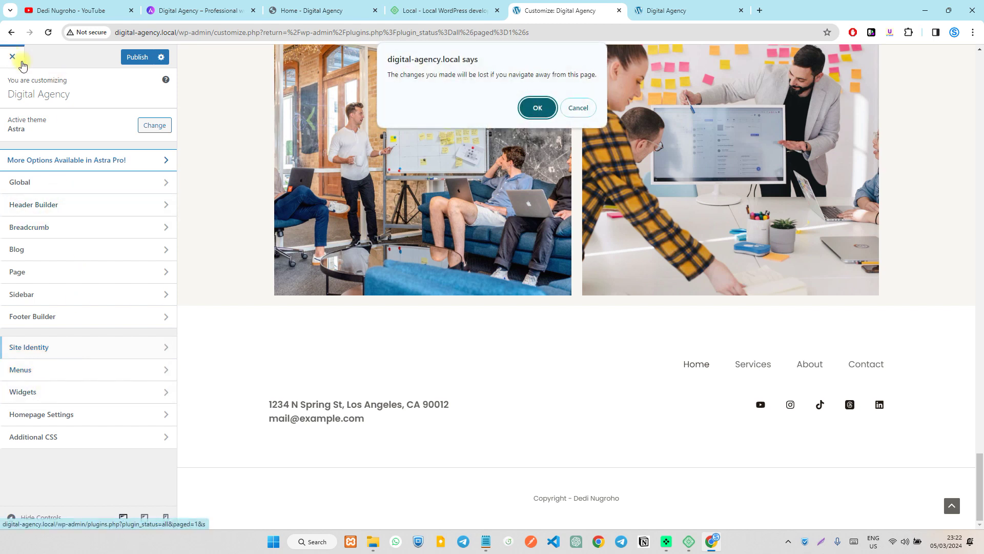
pyautogui.click(538, 108)
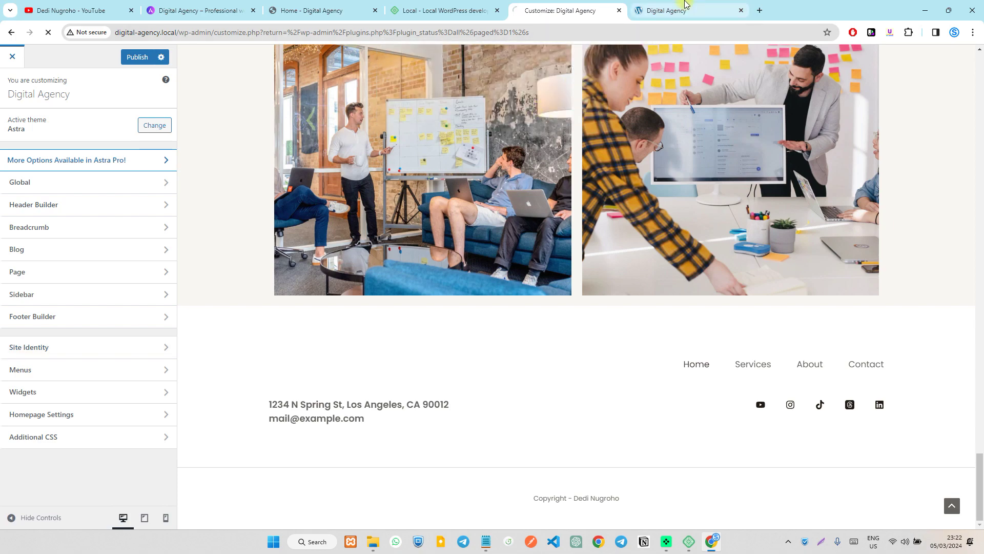
# Check the live Digital Agency home page from its footer up to its header.
pyautogui.click(685, 4)
pyautogui.scroll(8, 608, 241)
pyautogui.scroll(-8, 606, 248)
pyautogui.click(566, 9)
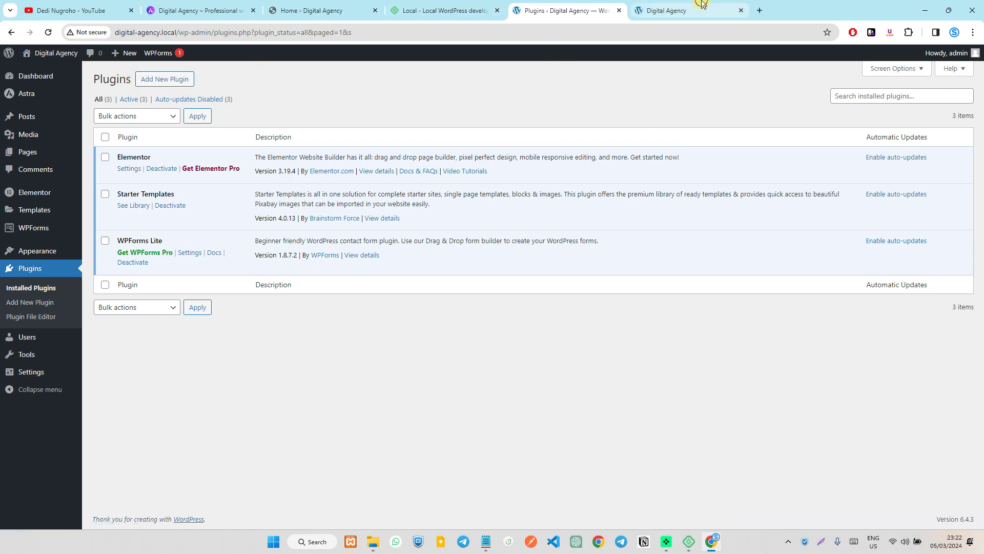
pyautogui.click(666, 10)
pyautogui.scroll(20, 851, 277)
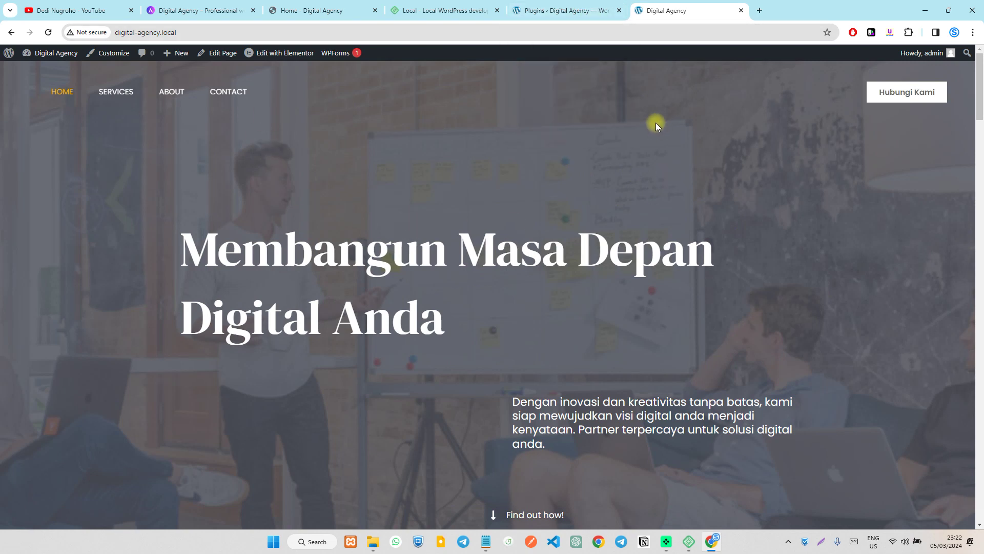
# On the Add Plugins page, search for the plugin "wps hide login".
pyautogui.click(550, 12)
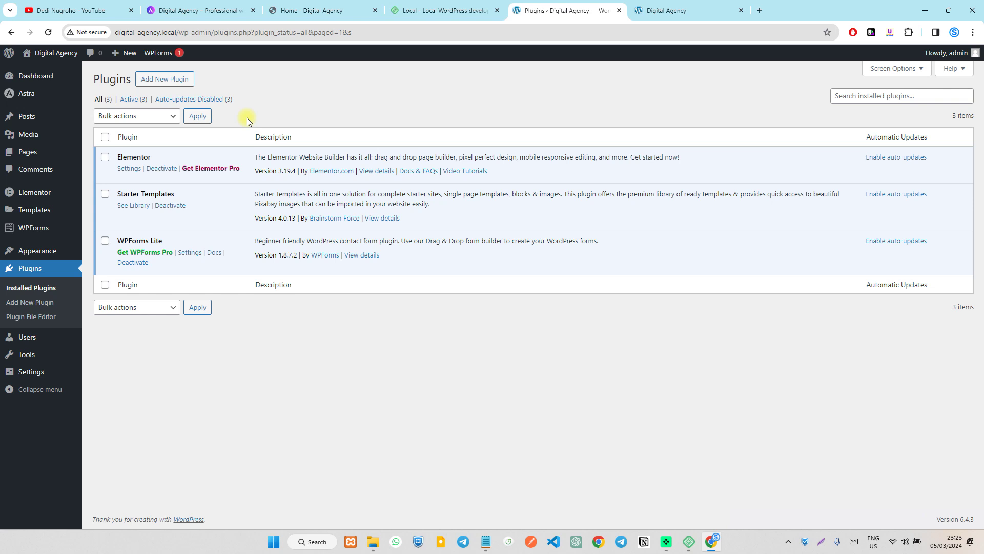
pyautogui.click(160, 78)
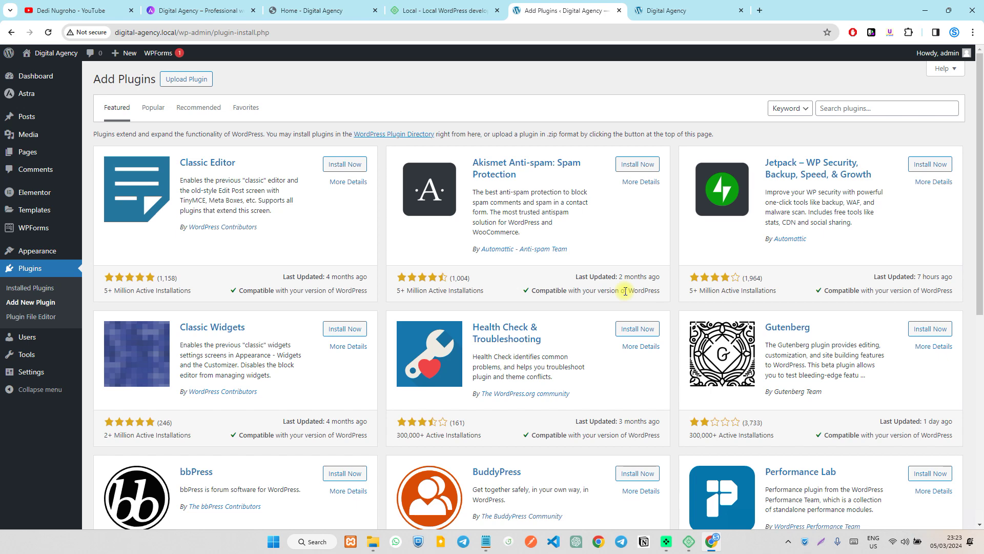
pyautogui.click(838, 104)
pyautogui.write('wps hide login')
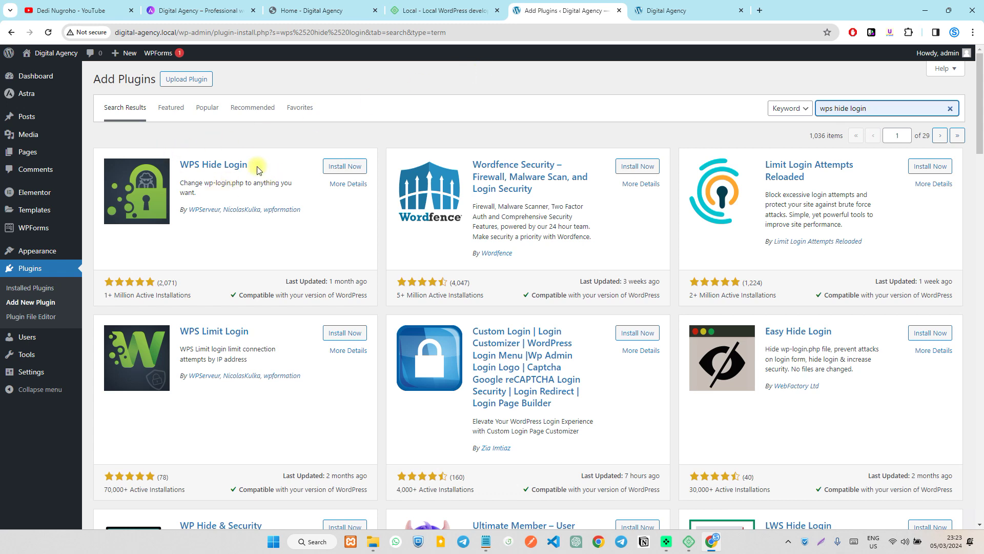
# Highlight the wp-admin part of the page address and look through the login-protection plugins found.
pyautogui.moveTo(212, 32); pyautogui.dragTo(178, 32)
pyautogui.click(213, 31)
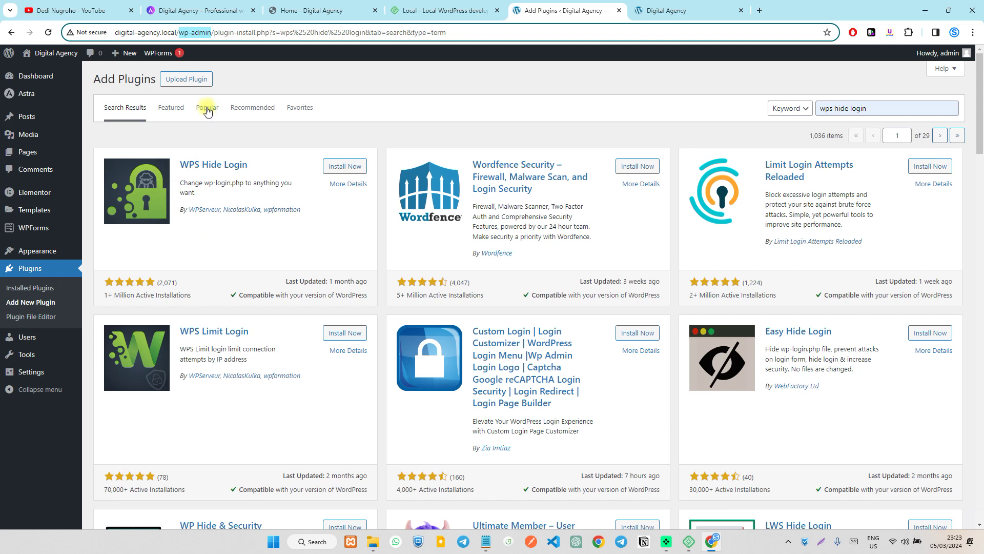
pyautogui.click(188, 33)
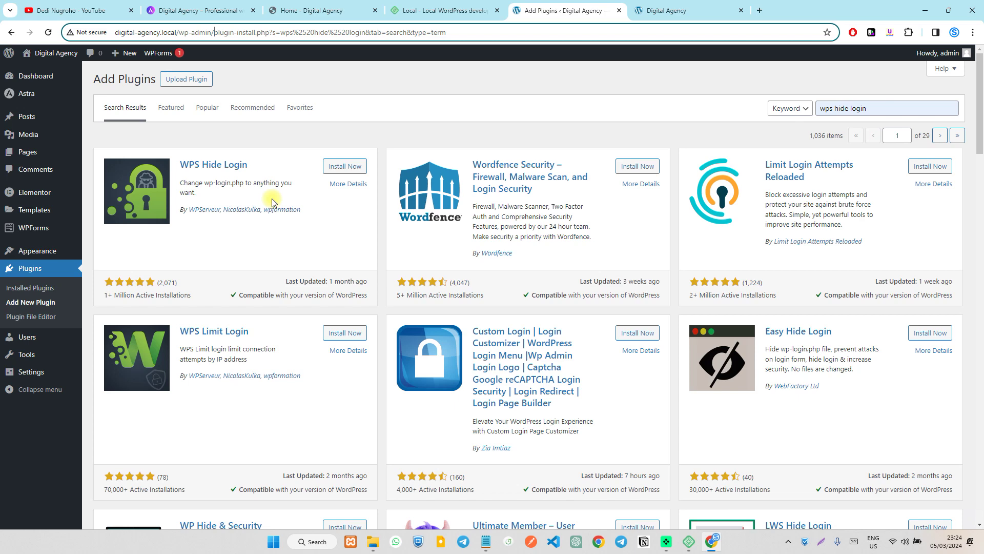
pyautogui.scroll(-2, 425, 323)
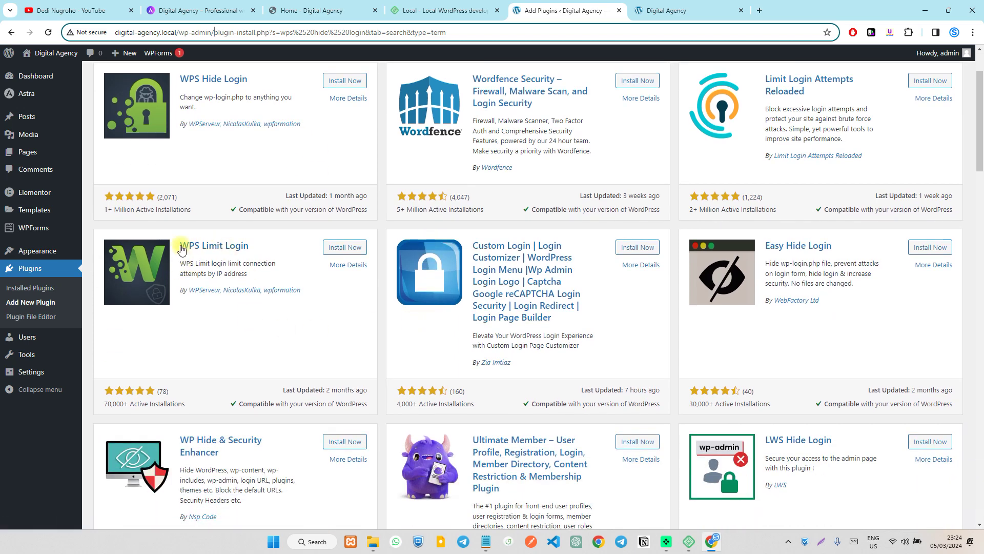
pyautogui.scroll(2, 259, 248)
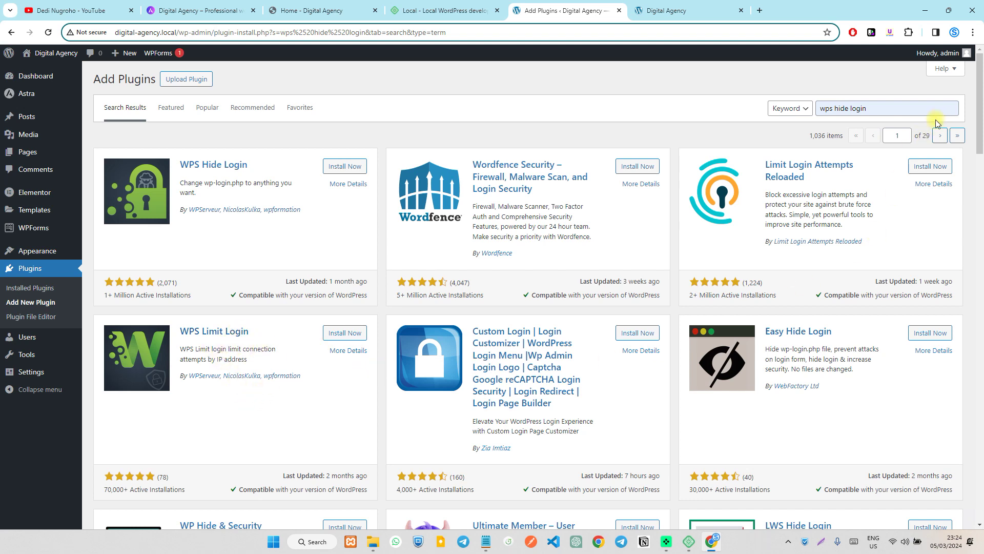
# Clear the plugin search and look through the unfiltered plugin list as far as Wordfence Security.
pyautogui.click(866, 107)
pyautogui.hotkey('ctrl', 'a')
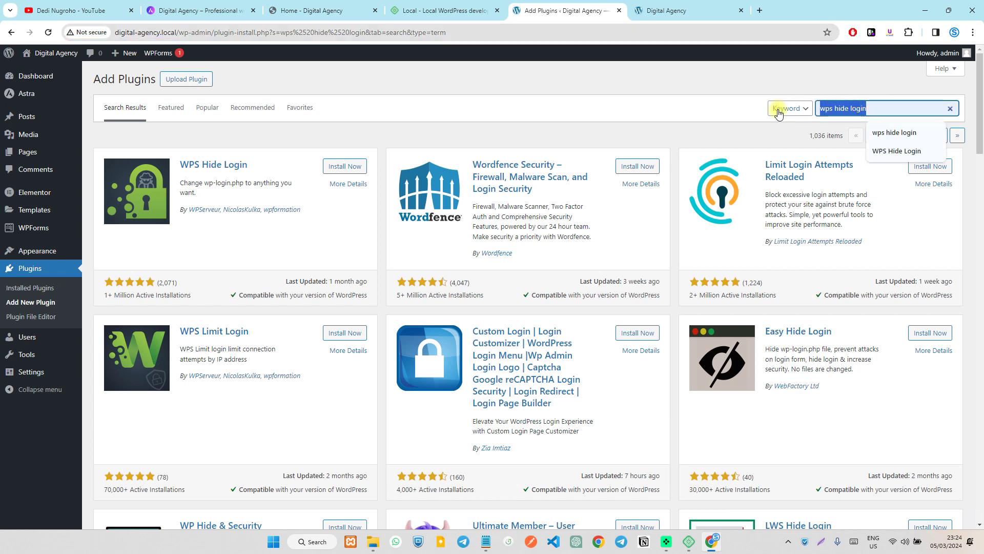
pyautogui.press('BackSpace')
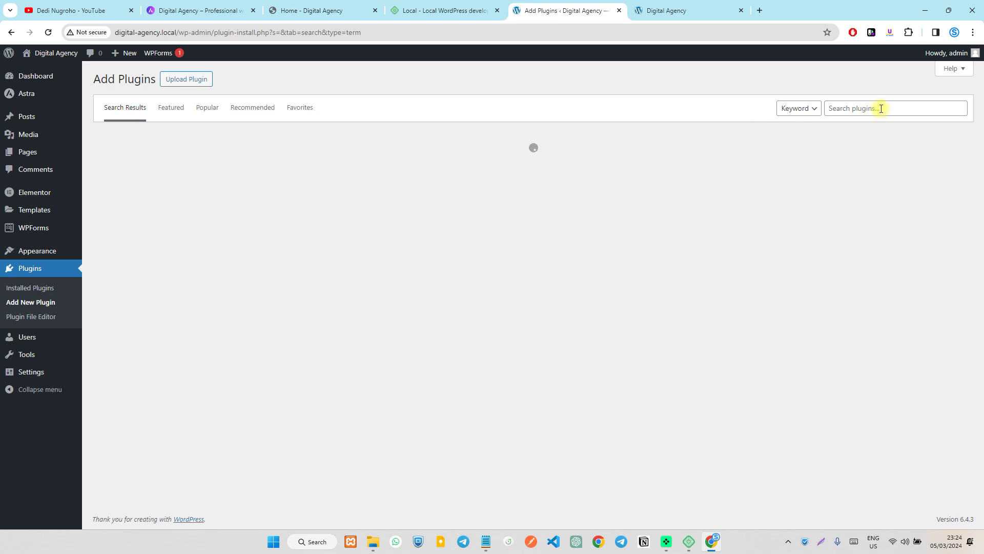
pyautogui.scroll(-6, 517, 293)
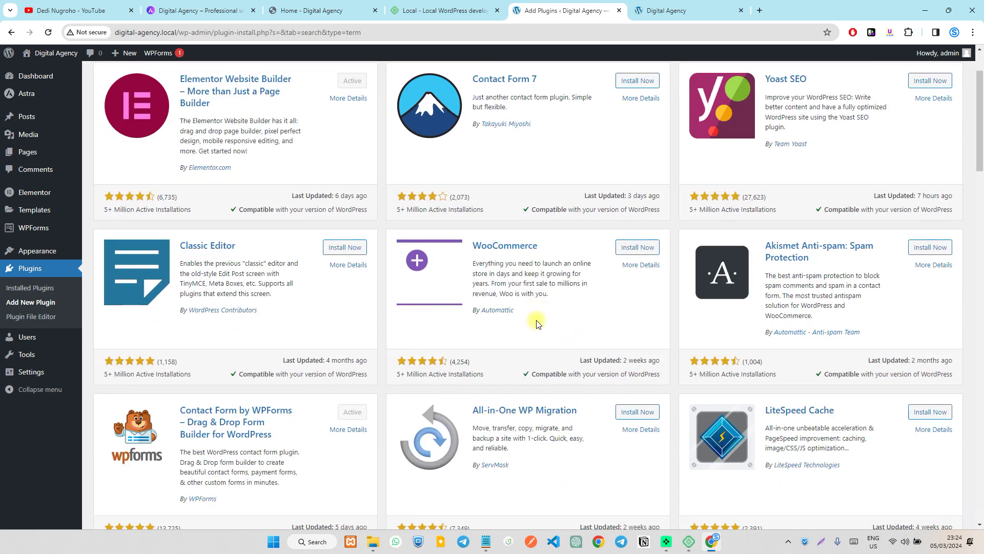
pyautogui.scroll(-3, 804, 315)
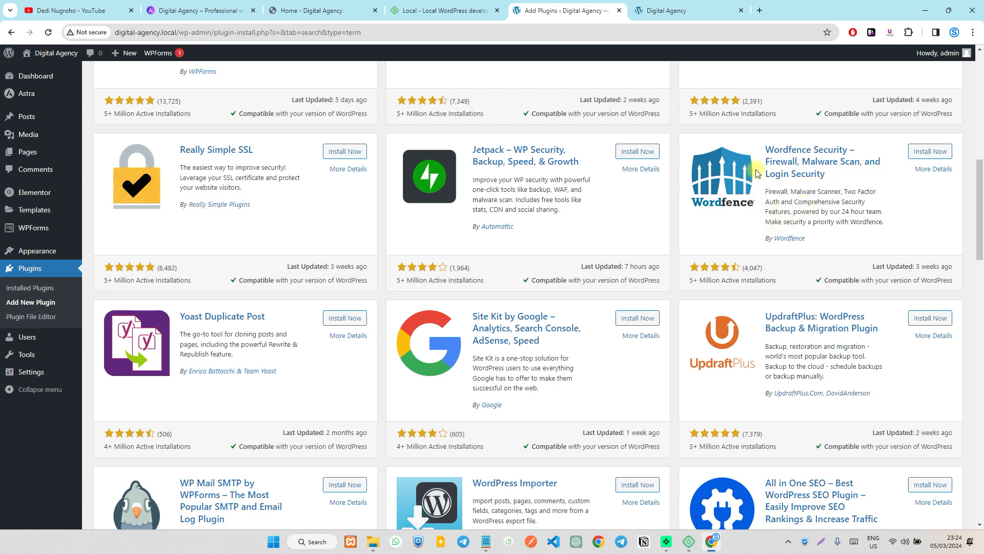
pyautogui.scroll(10, 795, 235)
# Examine the SEO plugins in the list, comparing Yoast SEO near its start with Rank Math SEO further down.
pyautogui.click(862, 112)
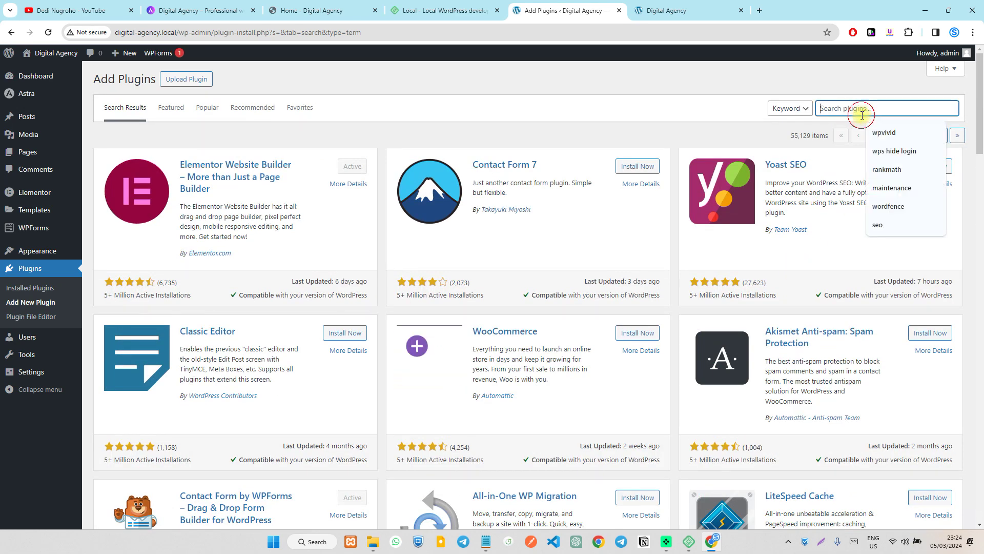
pyautogui.click(764, 154)
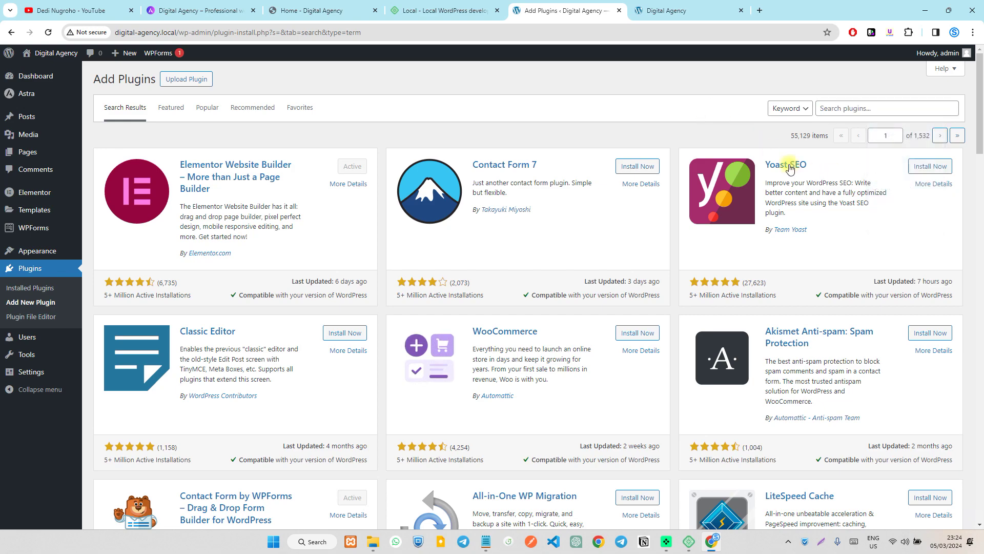
pyautogui.scroll(-10, 848, 186)
pyautogui.scroll(-10, 848, 186)
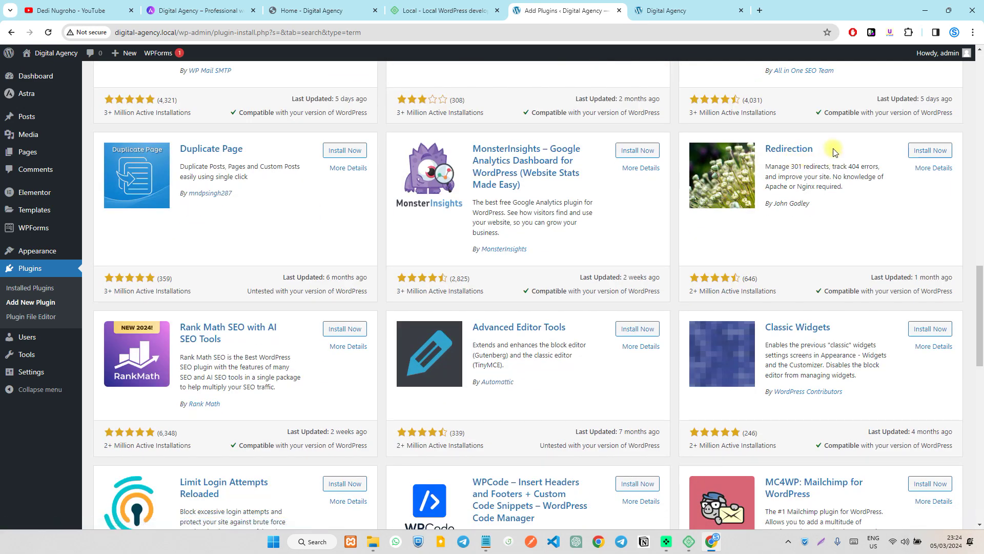
pyautogui.scroll(-4, 774, 154)
pyautogui.scroll(2, 738, 164)
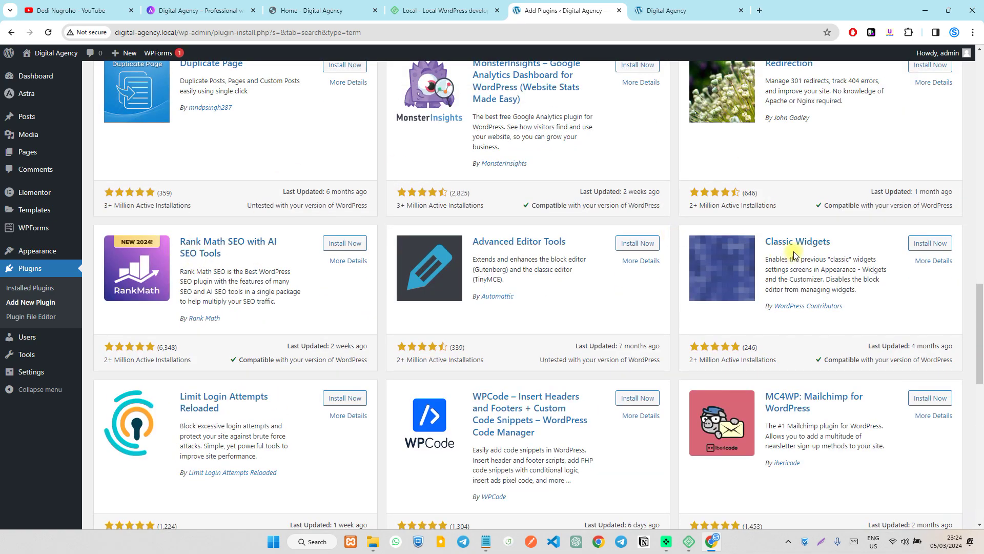
pyautogui.scroll(15, 759, 236)
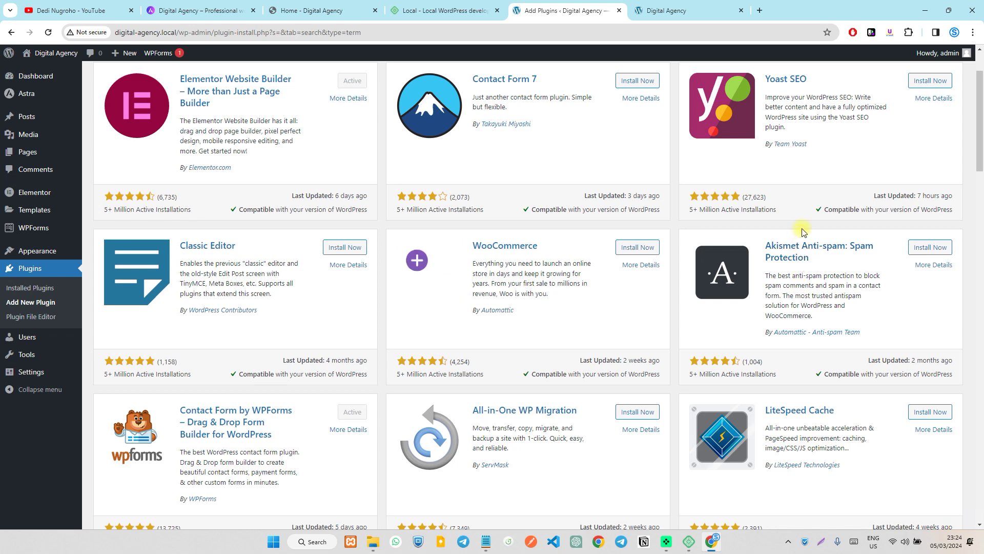
pyautogui.scroll(2, 807, 233)
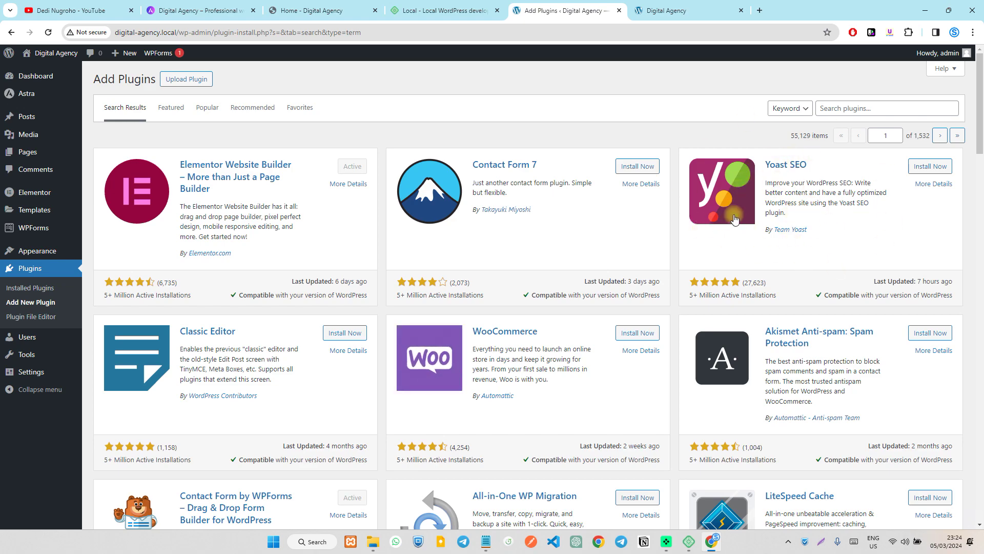
pyautogui.scroll(-20, 724, 219)
pyautogui.scroll(-3, 724, 220)
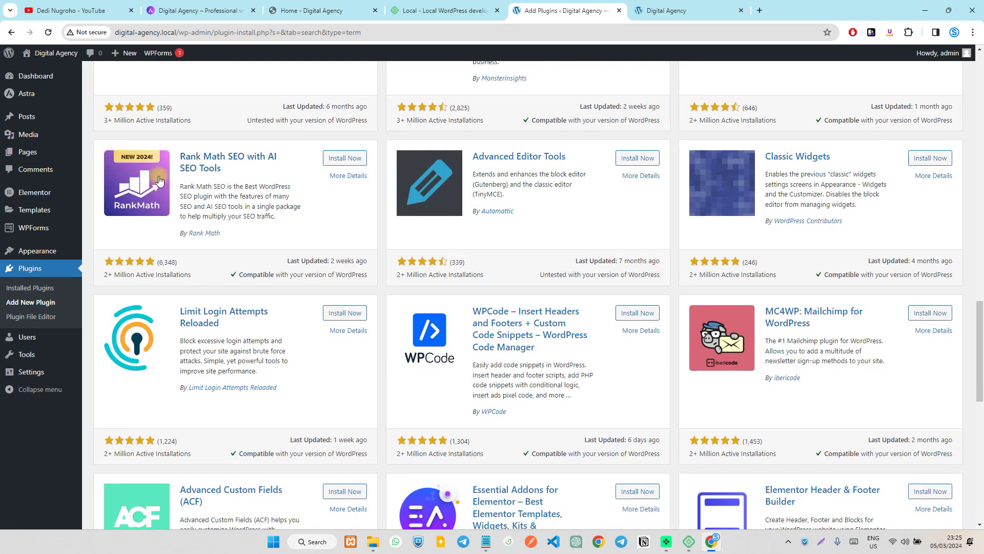
pyautogui.scroll(20, 141, 270)
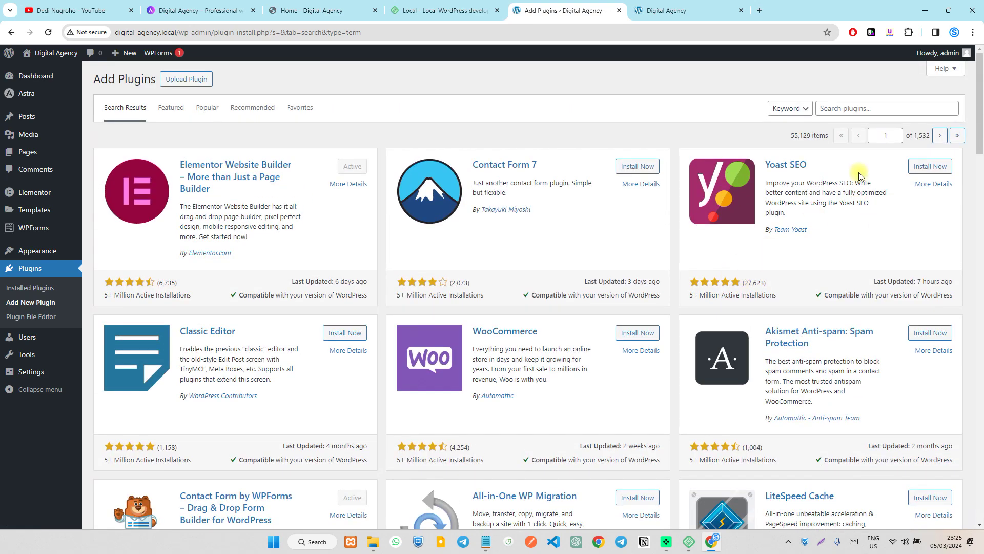
# Look through the plugin list for backup and migration plugins such as All-in-One WP Migration and UpdraftPlus.
pyautogui.click(872, 108)
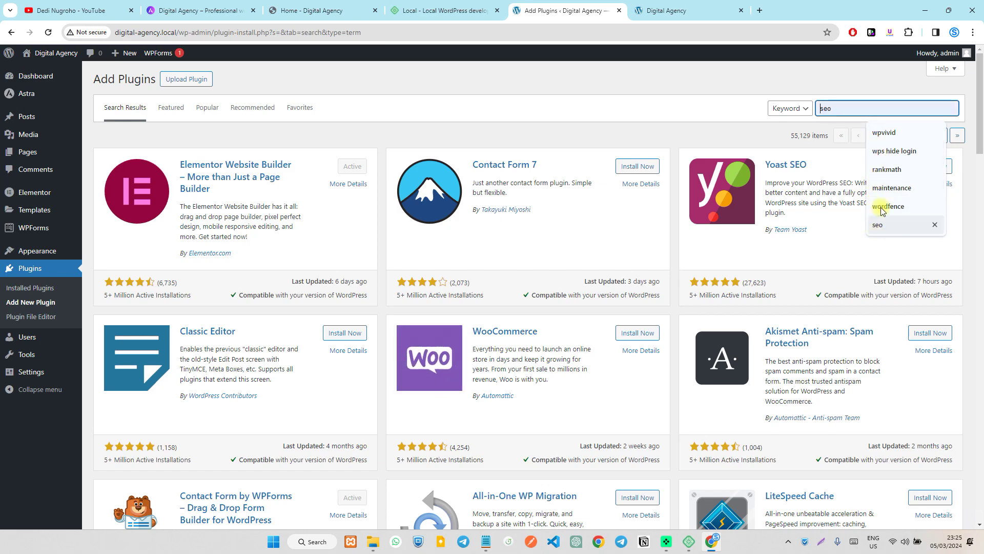
pyautogui.click(697, 115)
pyautogui.scroll(-8, 667, 180)
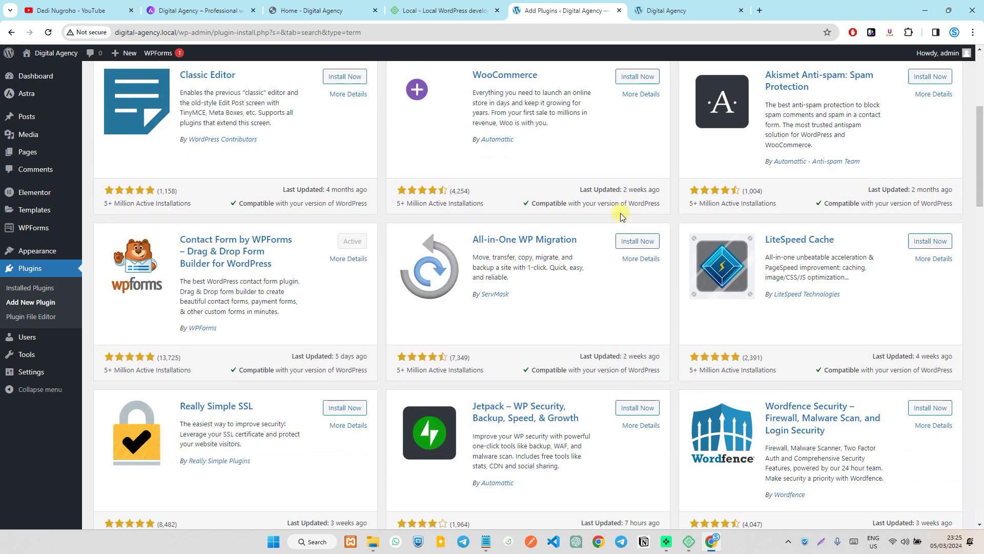
pyautogui.scroll(3, 643, 164)
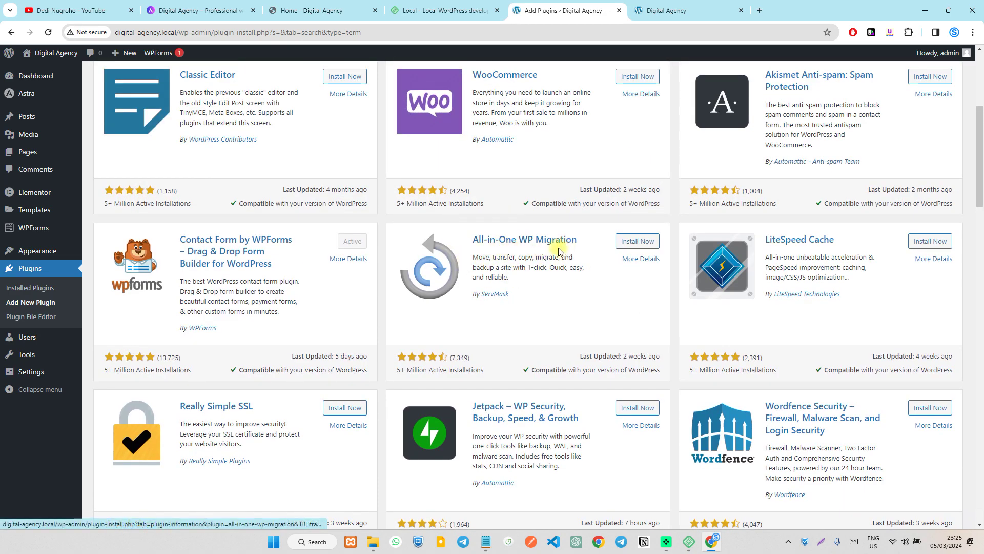
pyautogui.scroll(-6, 564, 246)
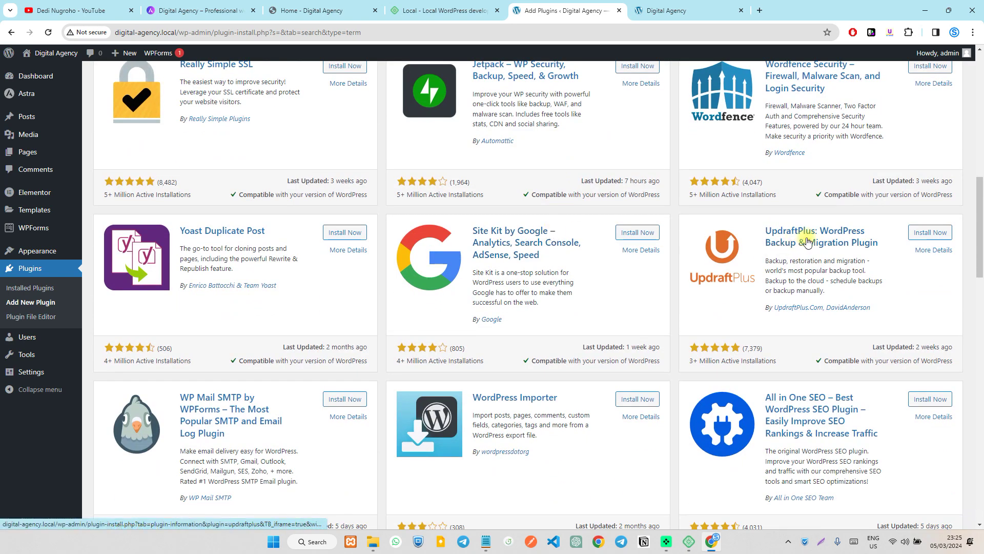
pyautogui.scroll(-10, 808, 241)
pyautogui.scroll(-5, 869, 209)
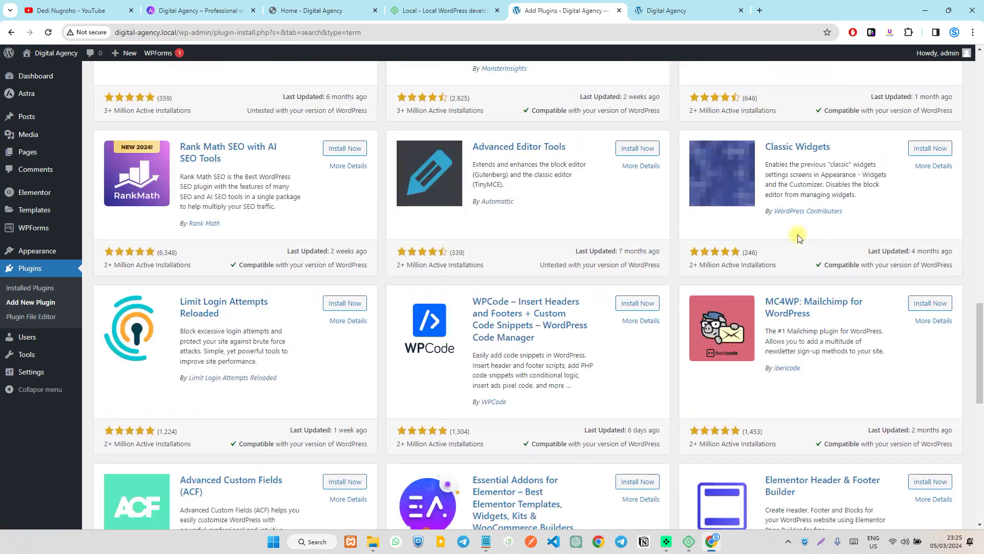
# Search the plugin directory for wpvivid to find the WPvivid migration, backup and staging plugin.
pyautogui.scroll(-3, 866, 239)
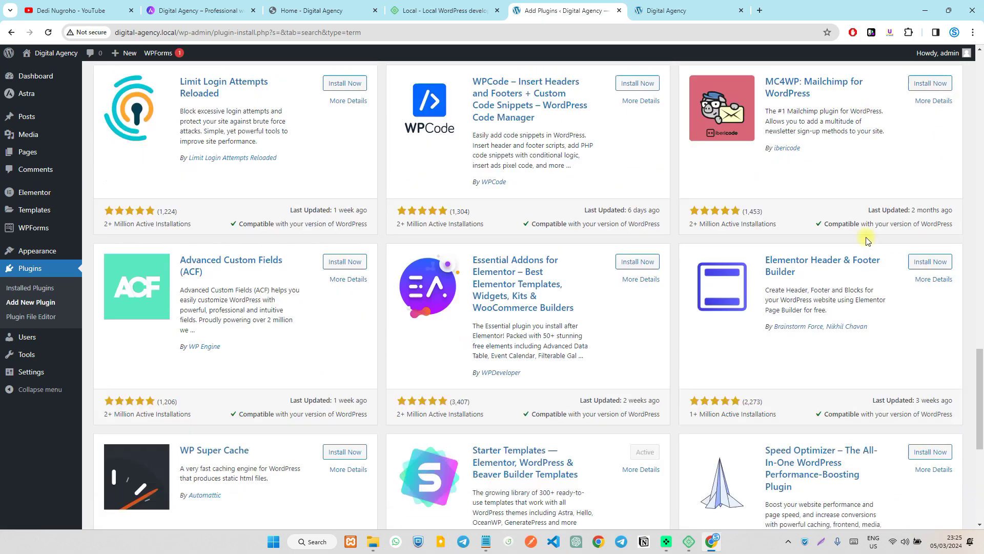
pyautogui.scroll(18, 864, 235)
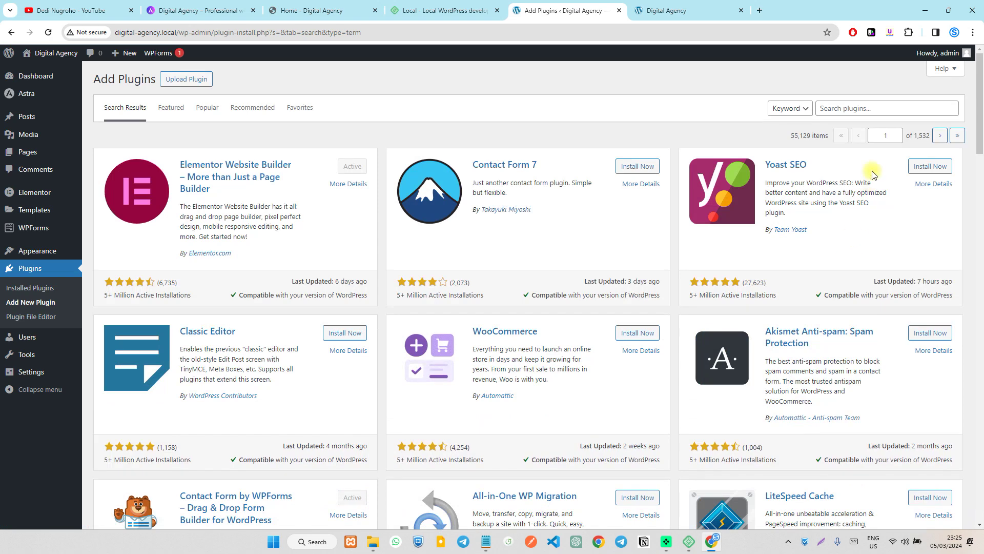
pyautogui.click(859, 108)
pyautogui.click(872, 133)
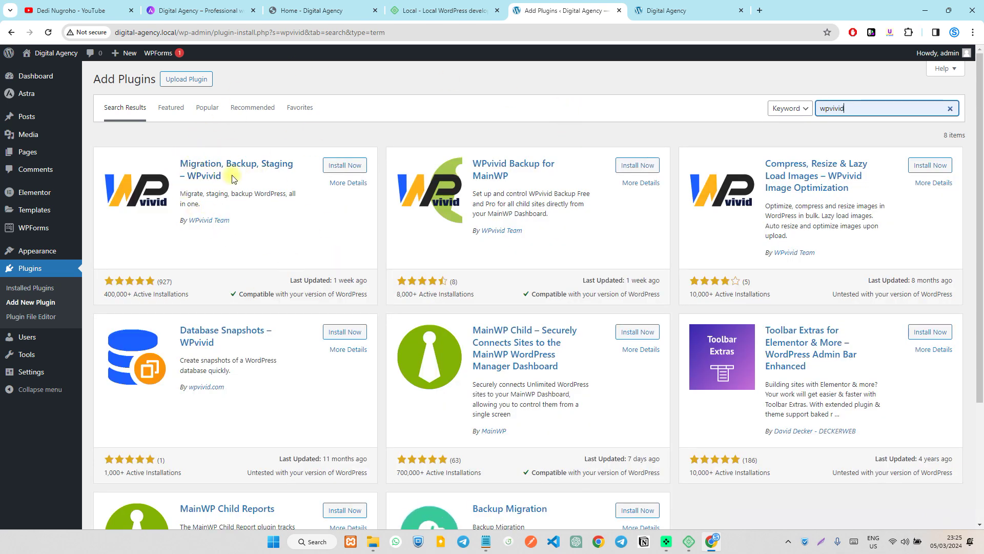
# Replace the wpvivid plugin search with wordfence to find the Wordfence security plugins.
pyautogui.doubleClick(879, 104)
pyautogui.press('BackSpace')
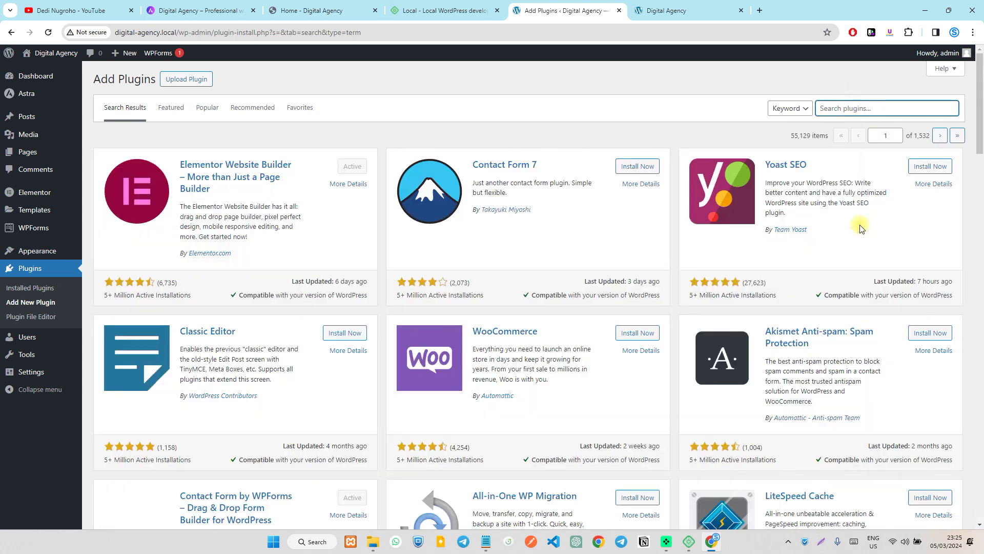
pyautogui.click(861, 109)
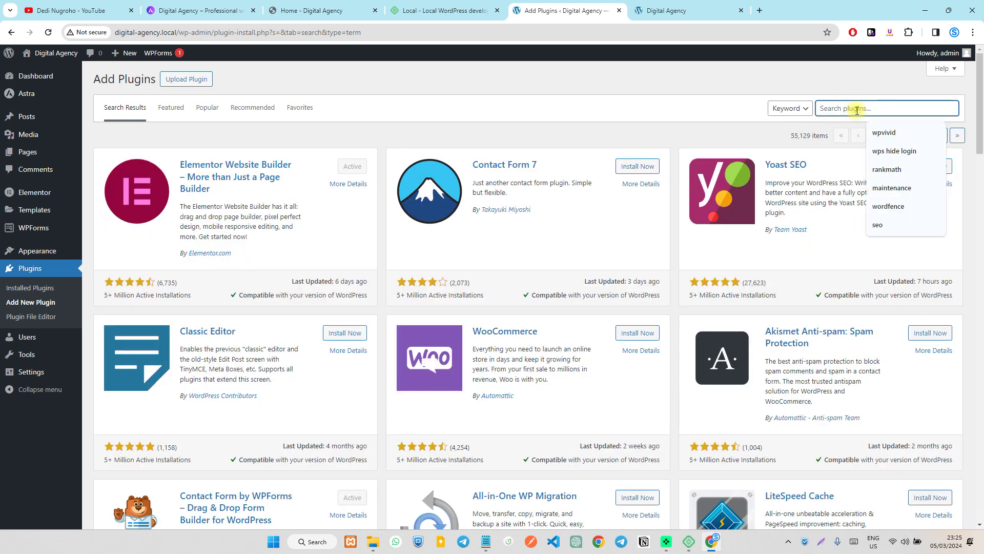
pyautogui.click(889, 206)
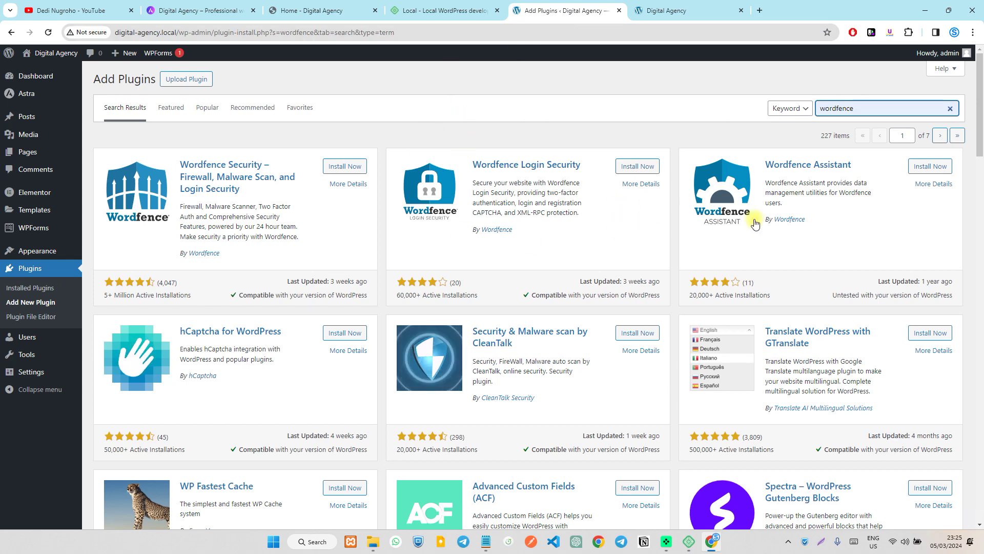
# Replace the wordfence plugin search with maintenance to find maintenance-mode and coming-soon plugins.
pyautogui.doubleClick(869, 105)
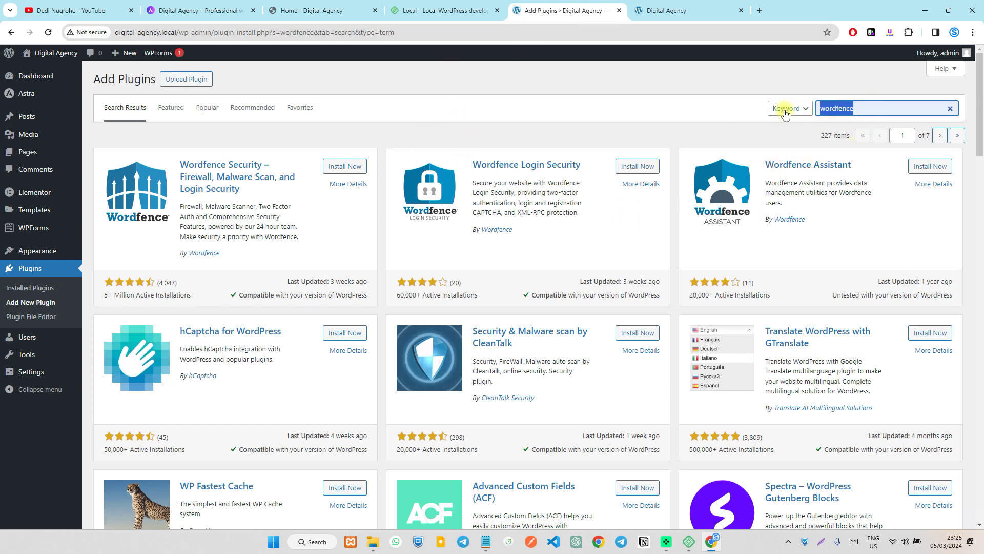
pyautogui.press('BackSpace')
pyautogui.click(837, 106)
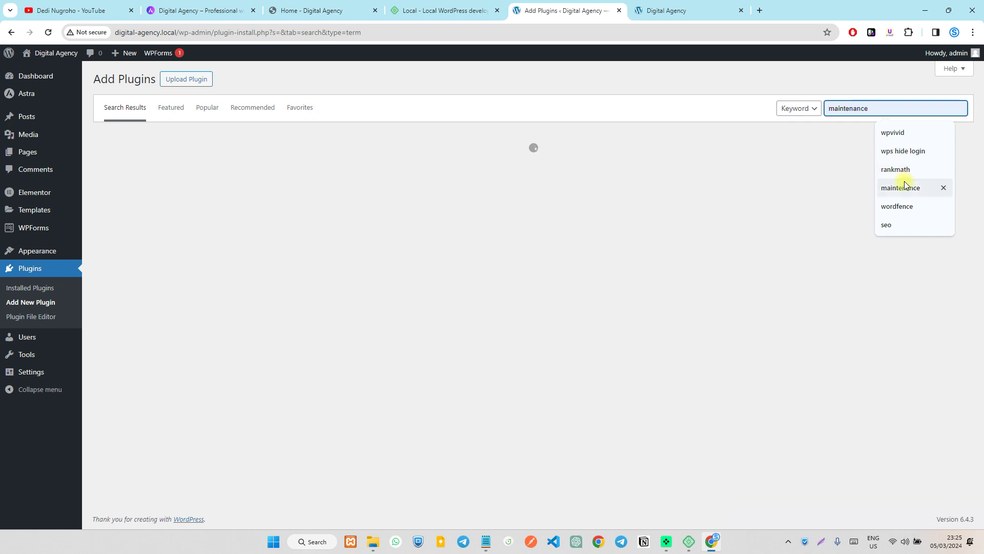
pyautogui.click(886, 183)
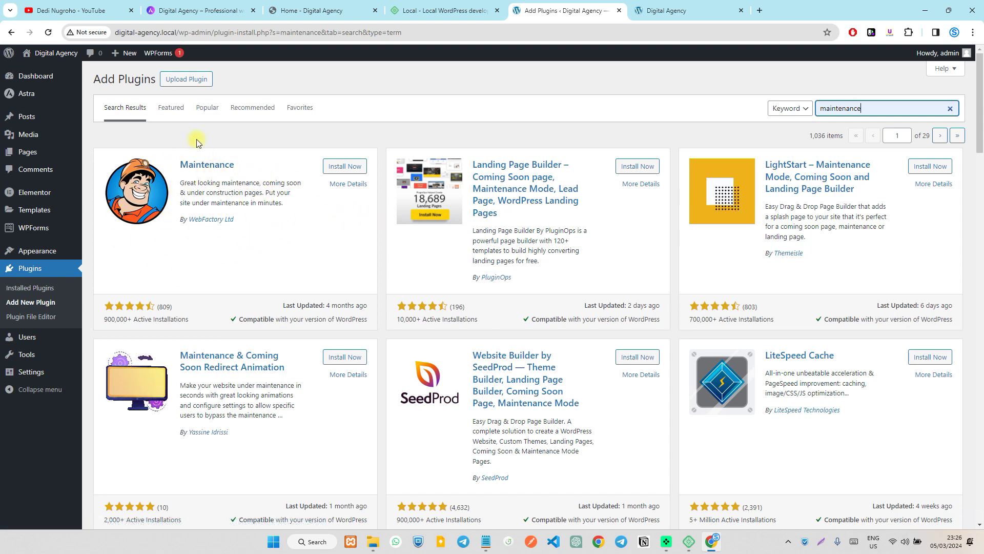
# Clear the maintenance search and look through the unfiltered plugin list from Elementor as far as Essential Addons for Elementor.
pyautogui.click(949, 108)
pyautogui.click(905, 110)
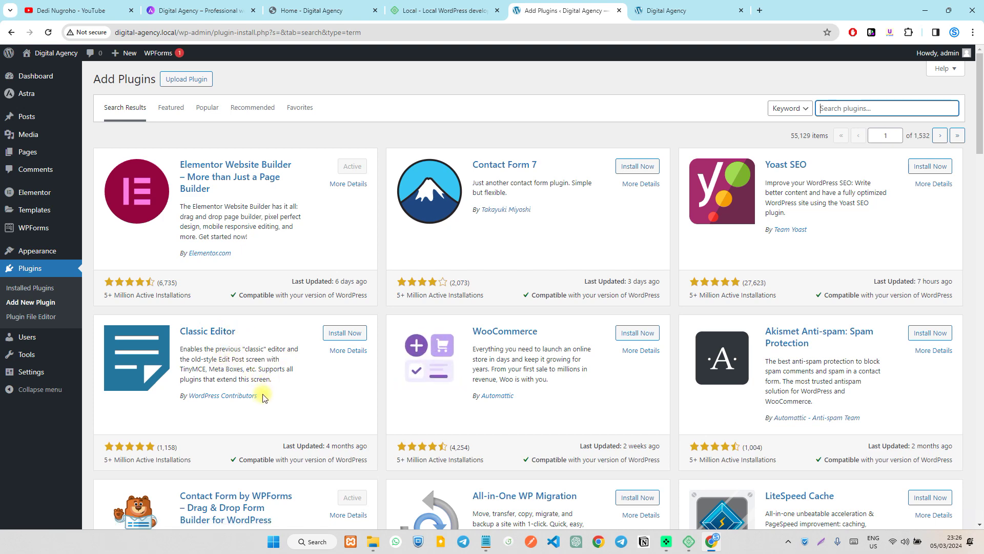
pyautogui.scroll(-3, 563, 335)
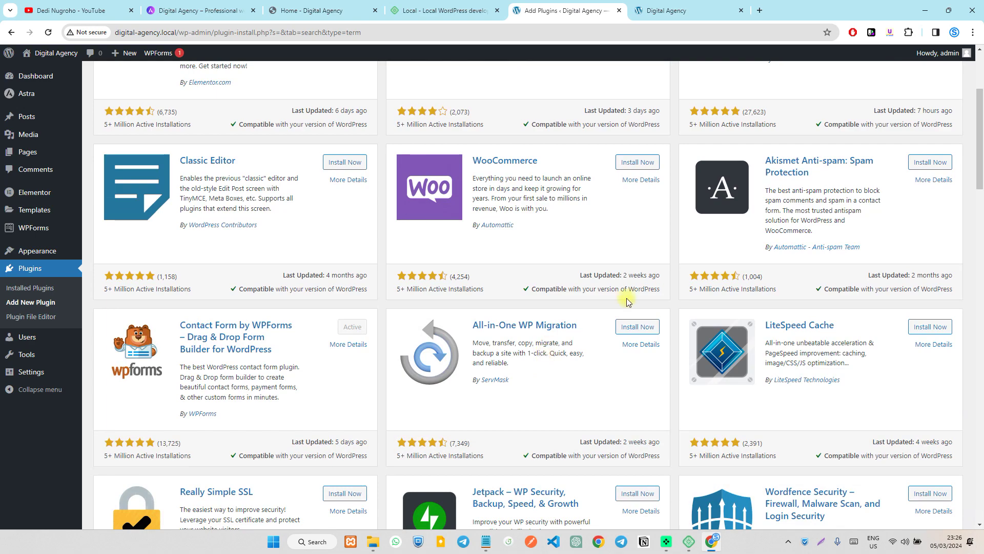
pyautogui.scroll(-5, 568, 332)
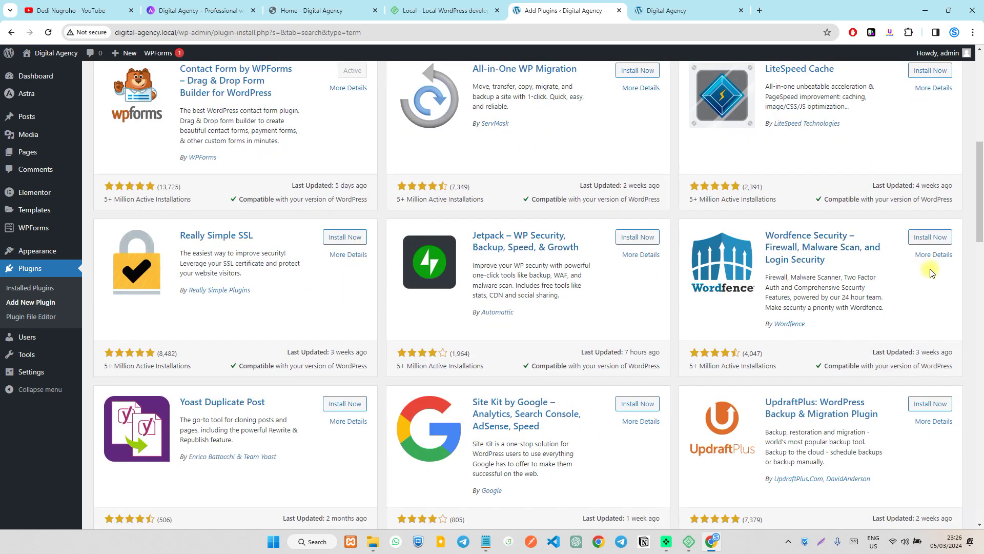
pyautogui.scroll(-5, 917, 273)
pyautogui.scroll(-6, 518, 276)
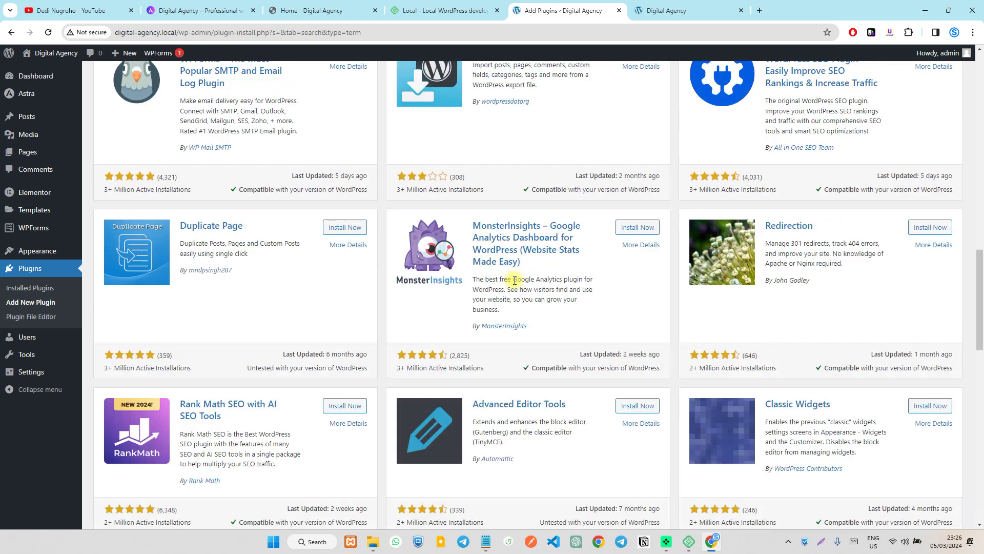
pyautogui.scroll(-8, 657, 314)
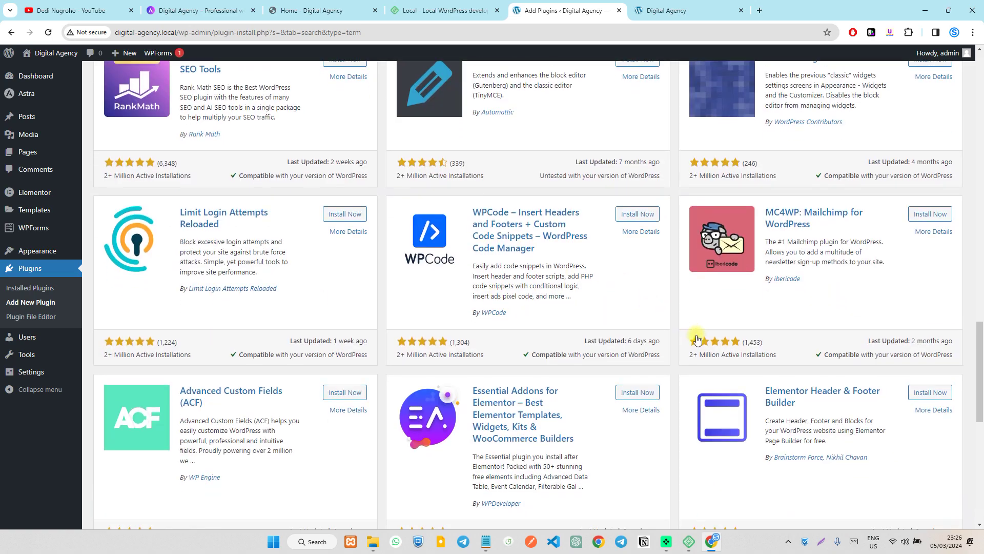
pyautogui.scroll(20, 513, 256)
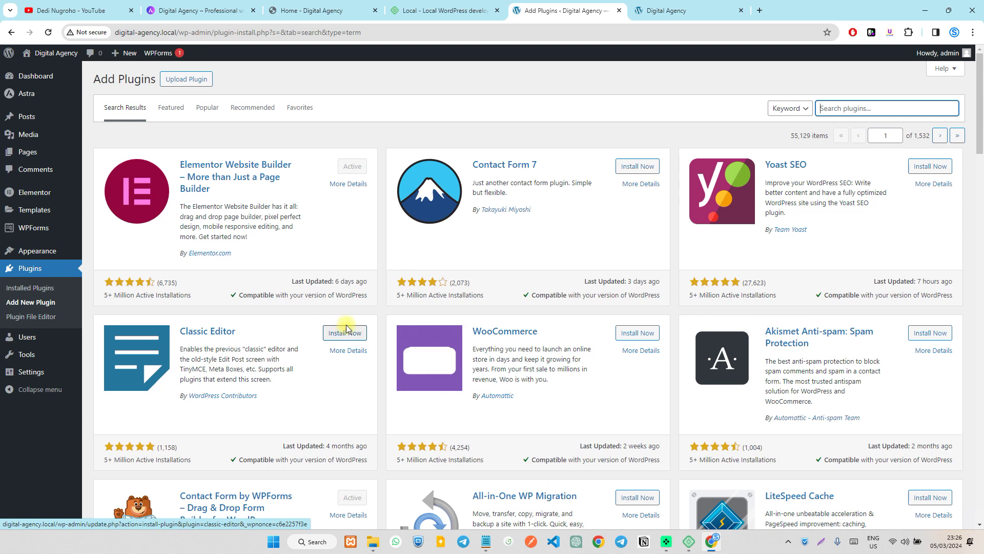
pyautogui.moveTo(41, 75)
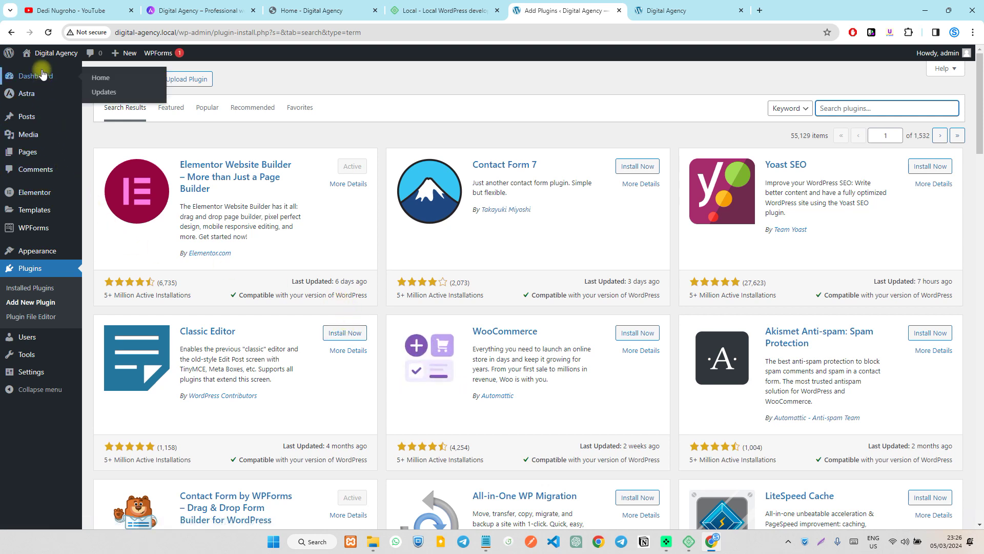